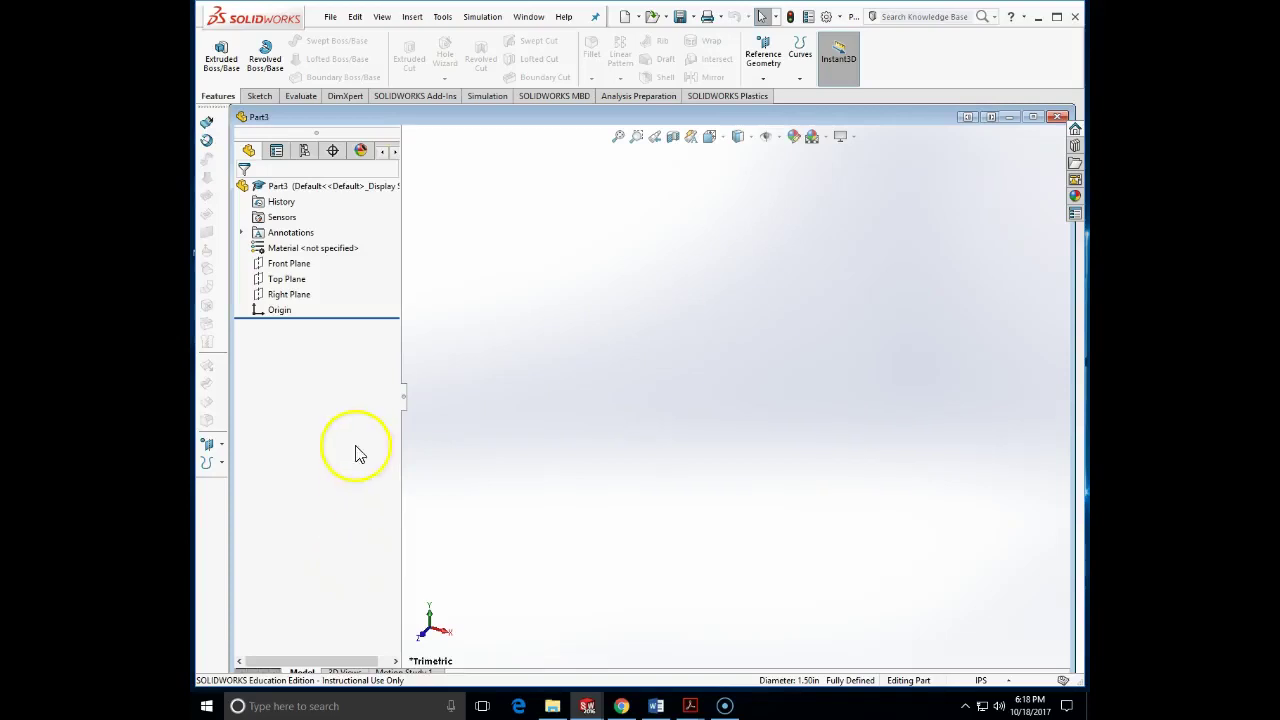
Start a sketch on the Top Plane and draw a corner rectangle from the origin, about 2.7 by 2.5 in
{"action": "left_click", "coordinate": [259, 96]}
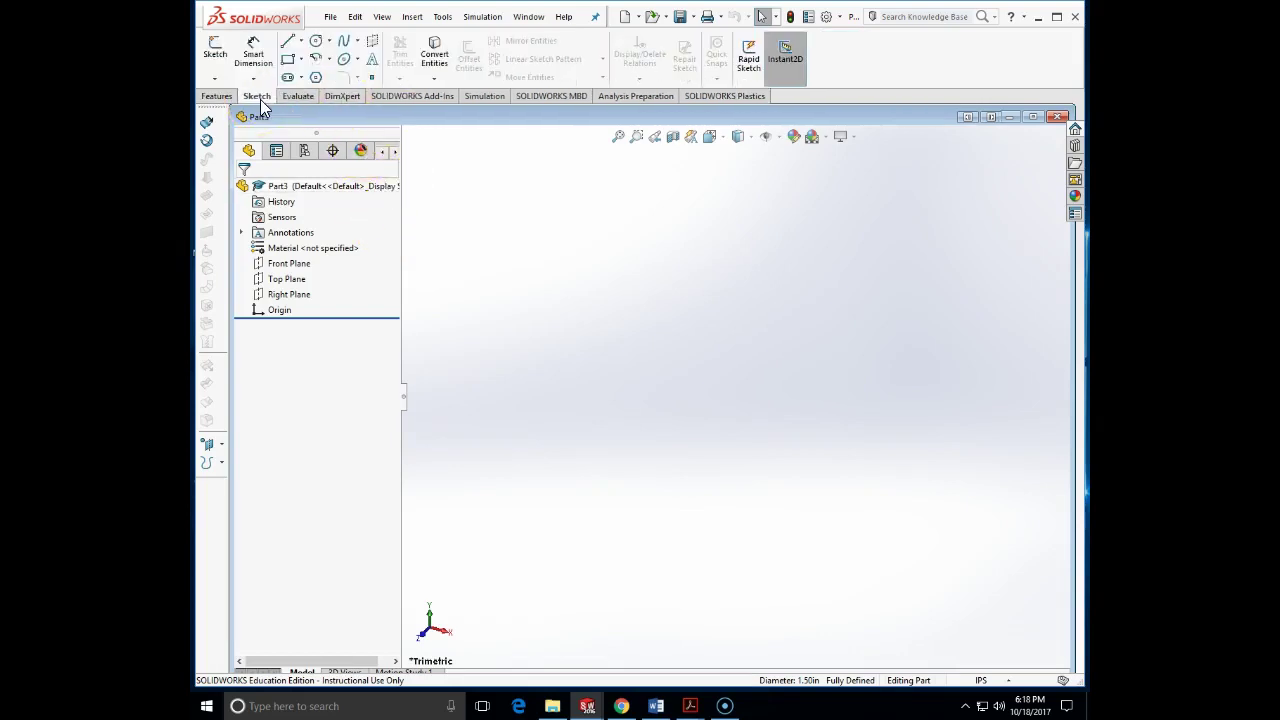
{"action": "left_click", "coordinate": [219, 56]}
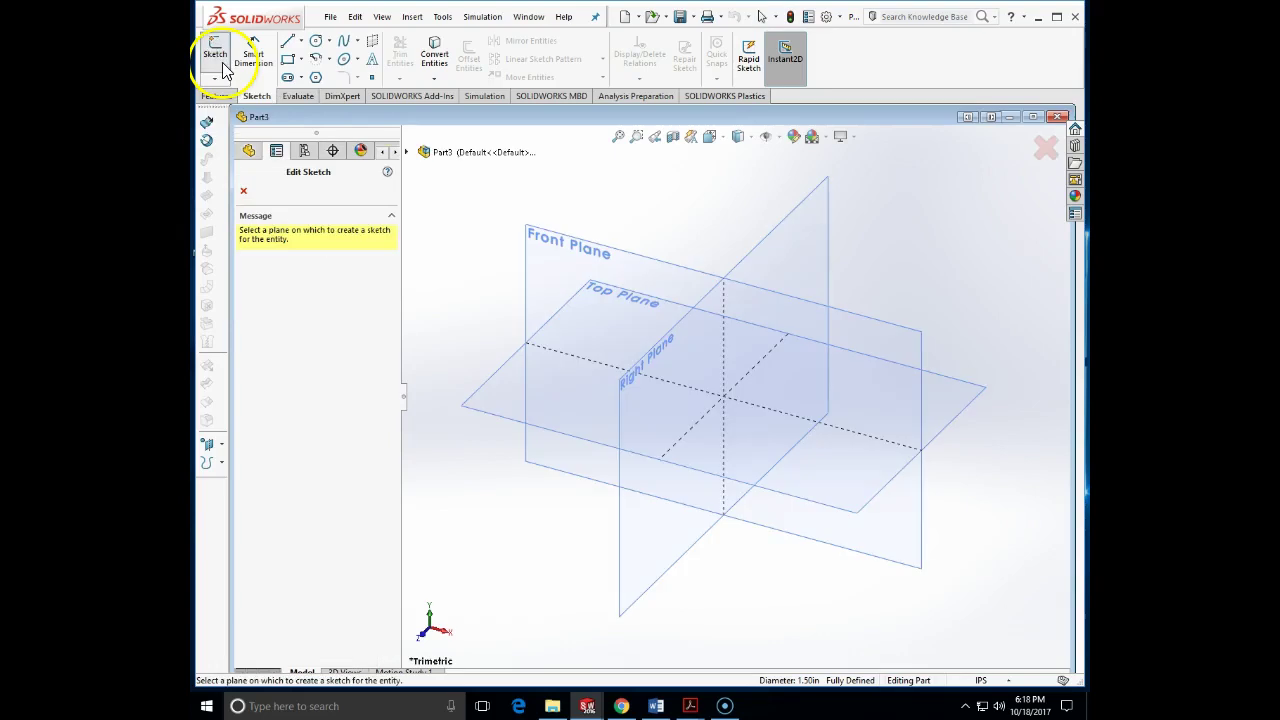
{"action": "left_click", "coordinate": [548, 405]}
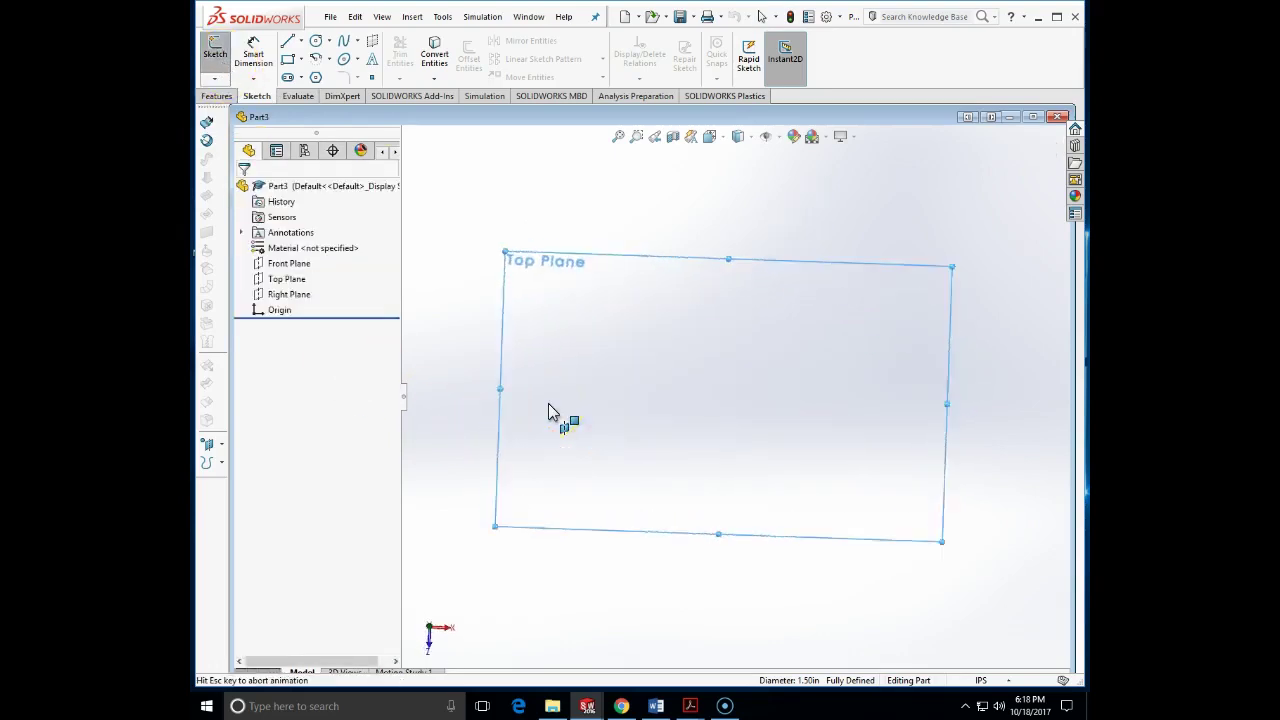
{"action": "left_click", "coordinate": [299, 60]}
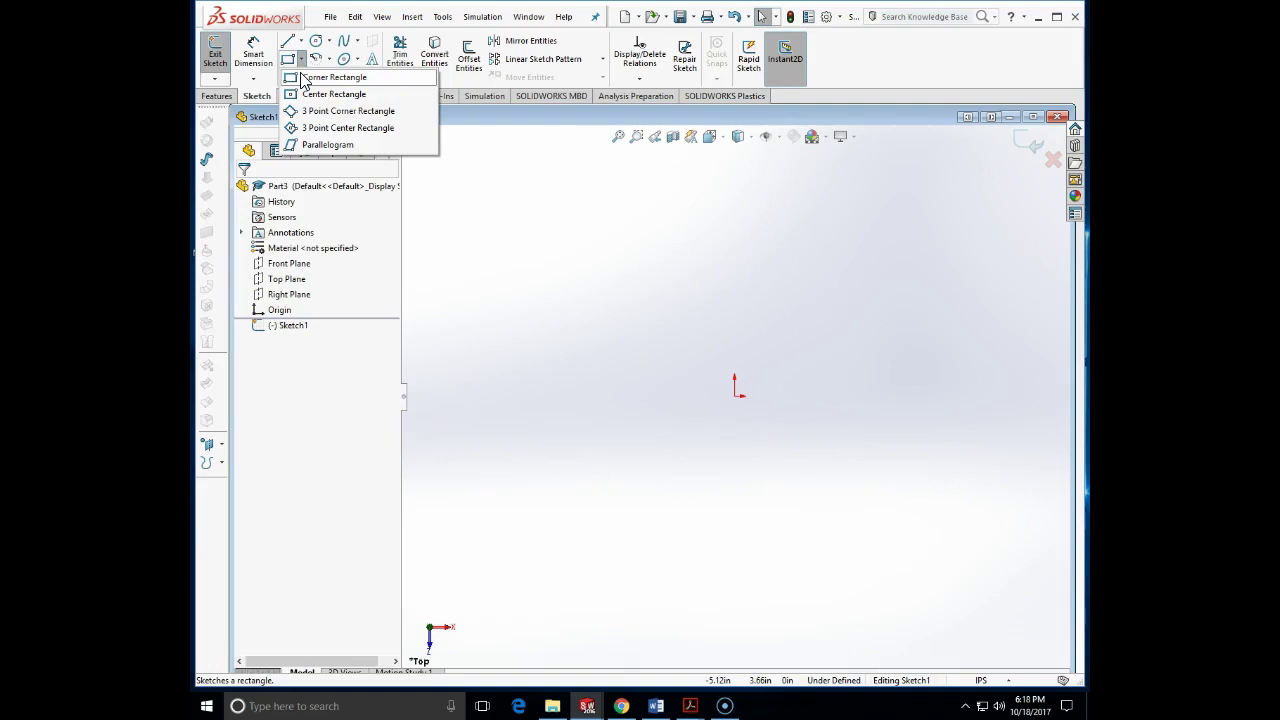
{"action": "left_click", "coordinate": [330, 77]}
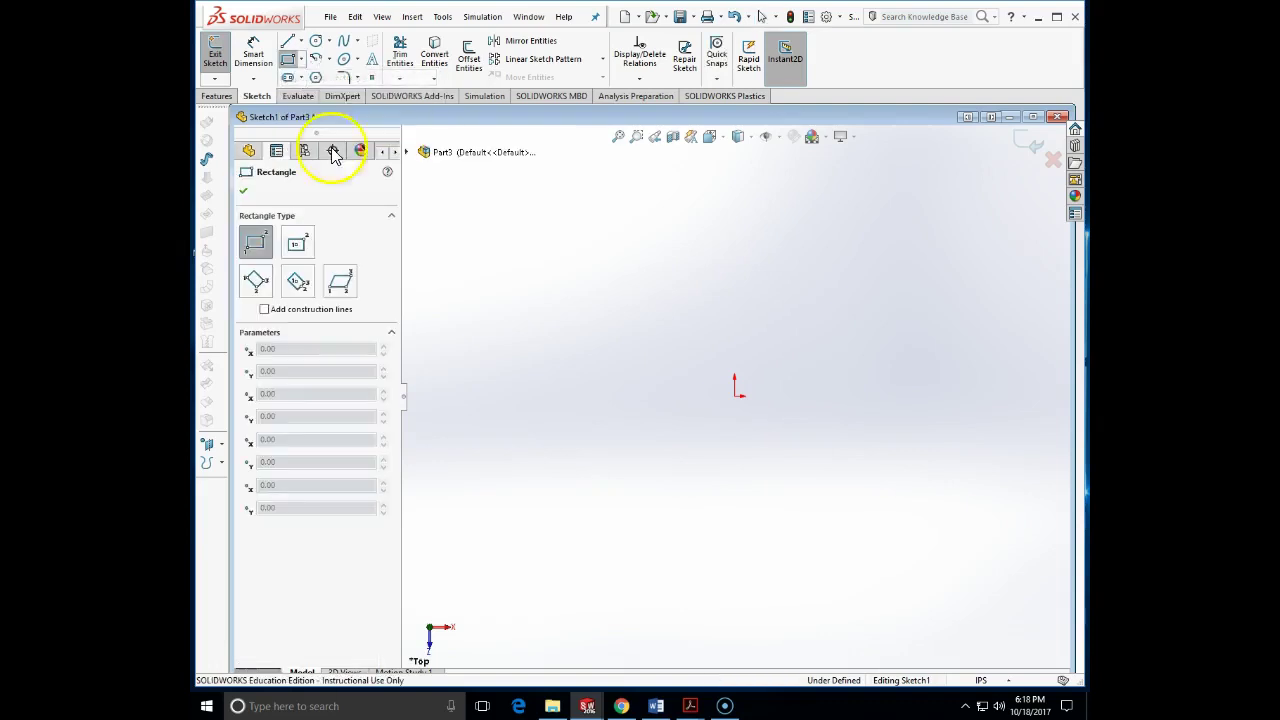
{"action": "left_click", "coordinate": [735, 397]}
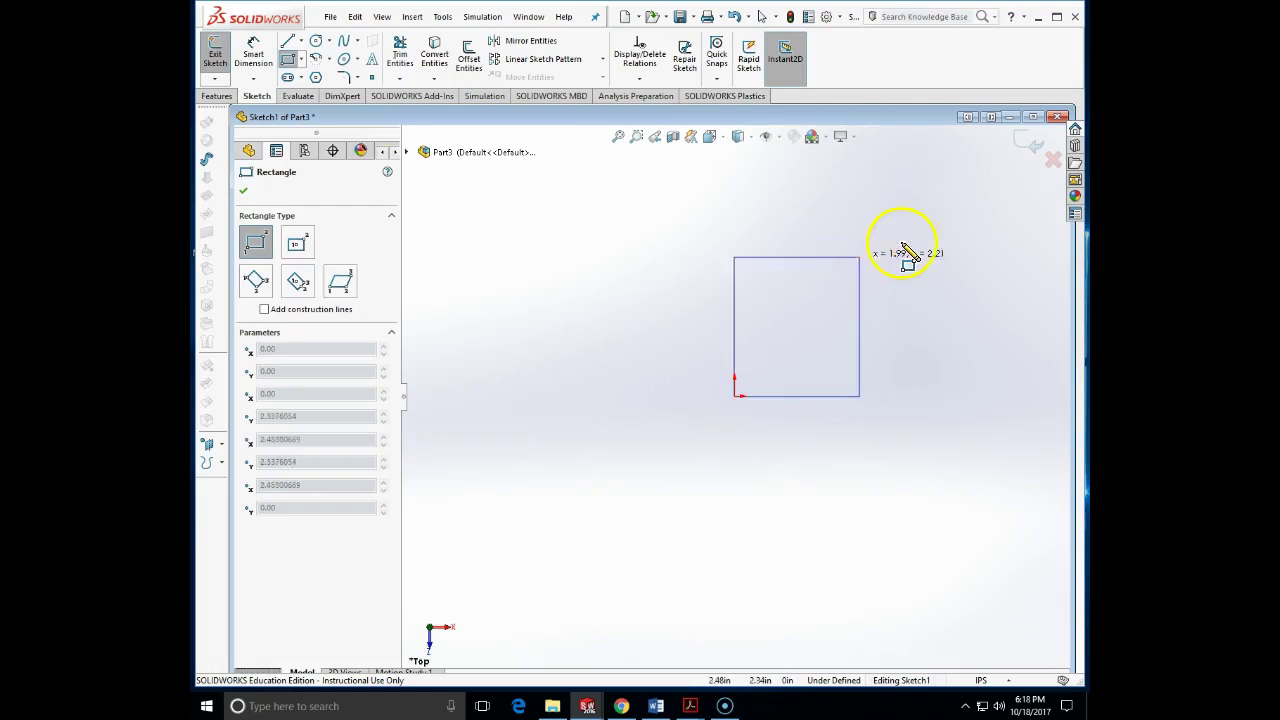
{"action": "left_click", "coordinate": [906, 240]}
{"action": "key", "text": "Escape"}
Dimension the rectangle's width between its two vertical sides as 5 in
{"action": "left_click", "coordinate": [253, 55]}
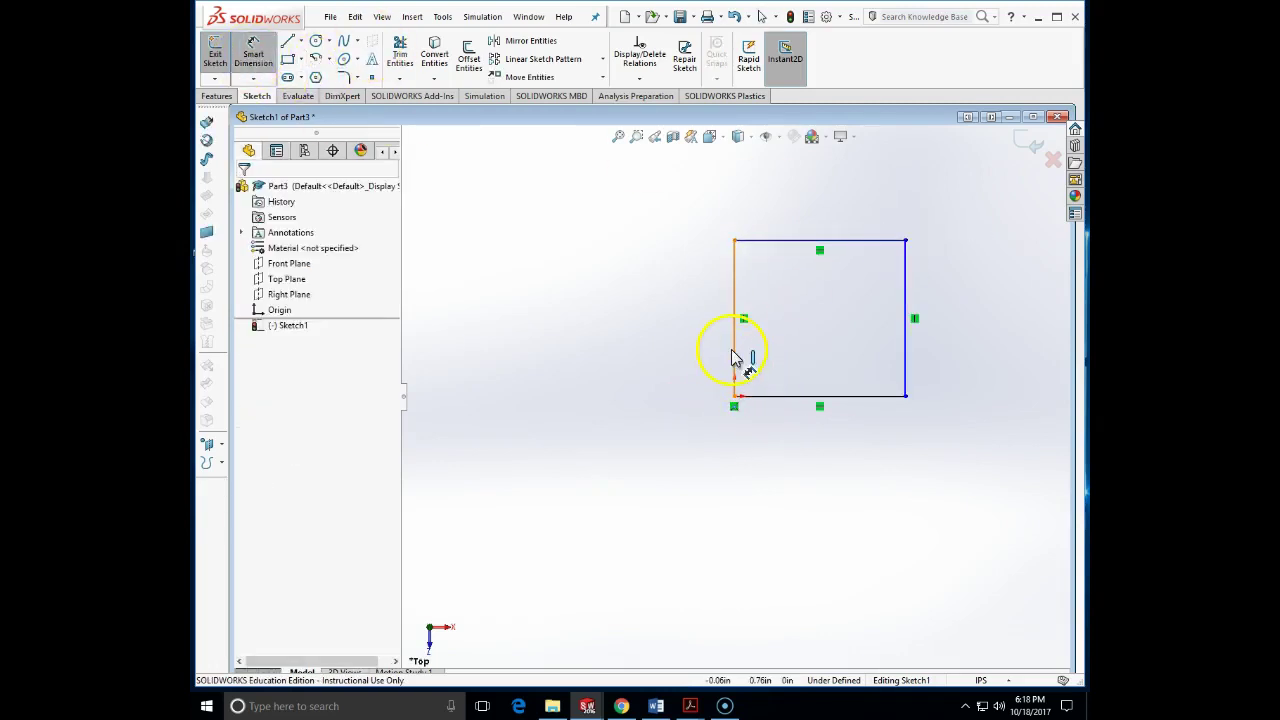
{"action": "left_click", "coordinate": [735, 357]}
{"action": "left_click", "coordinate": [906, 357]}
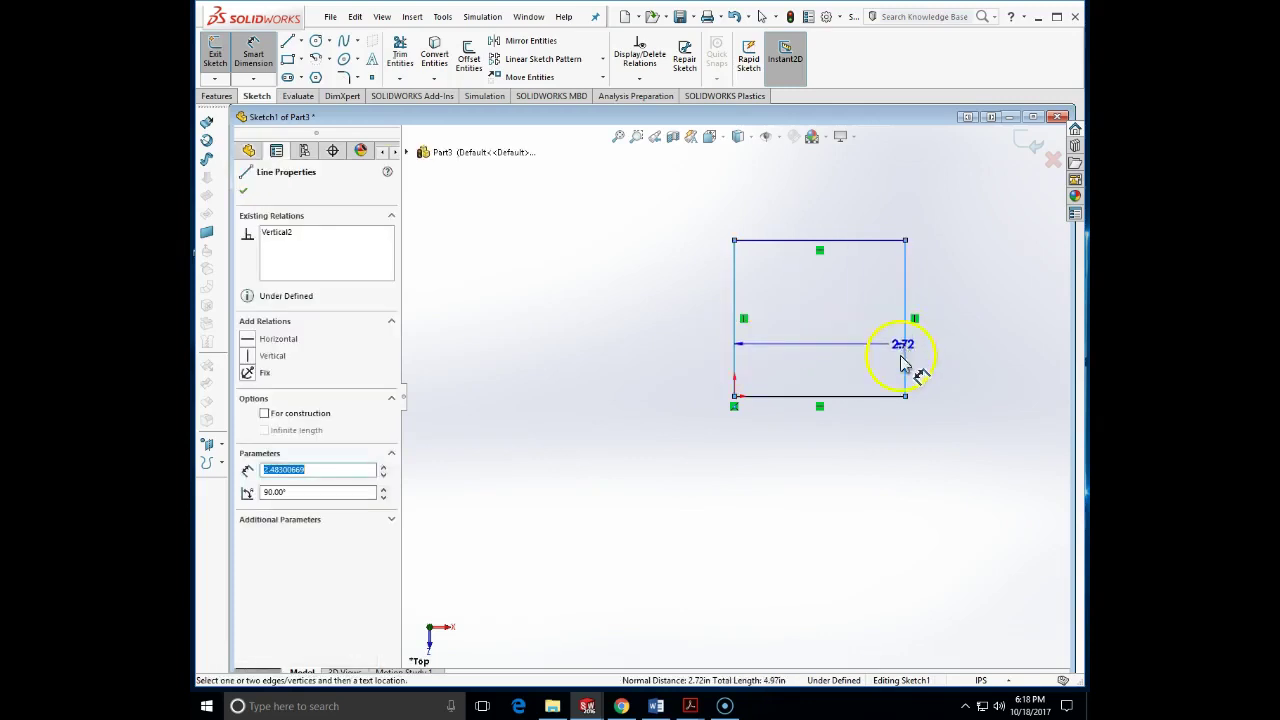
{"action": "left_click", "coordinate": [811, 519]}
{"action": "type", "text": "5"}
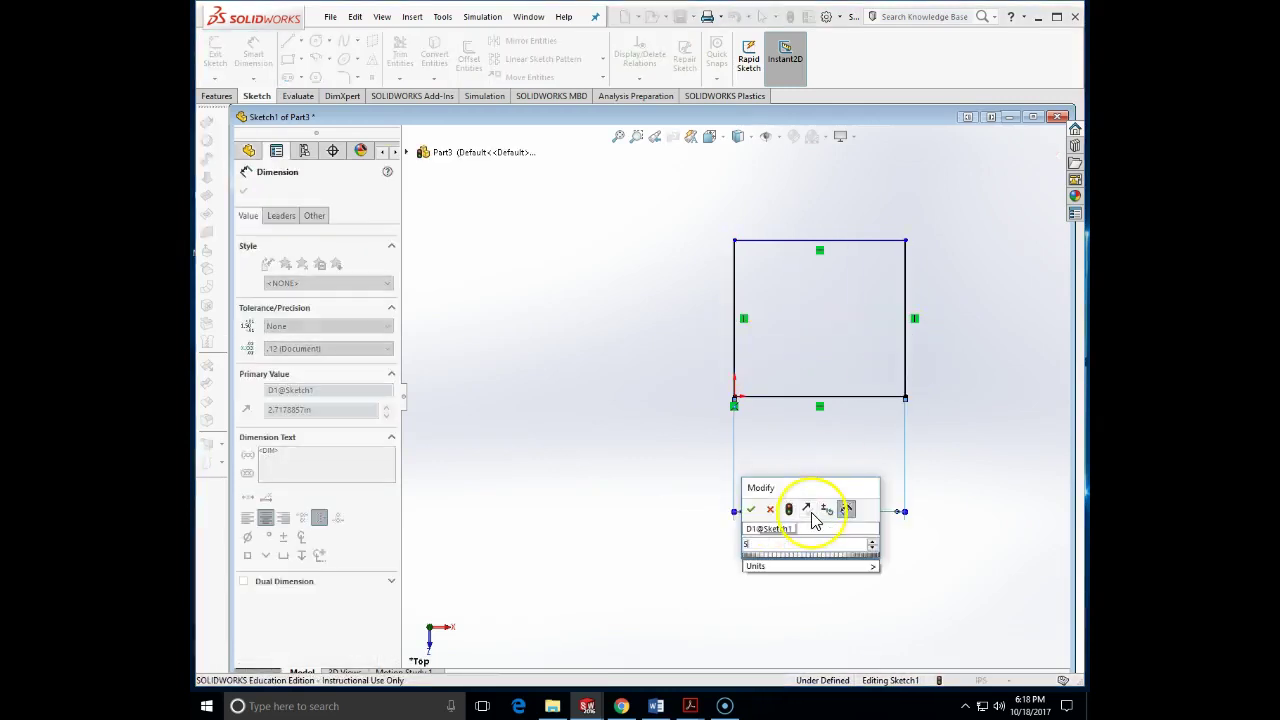
{"action": "key", "text": "Return"}
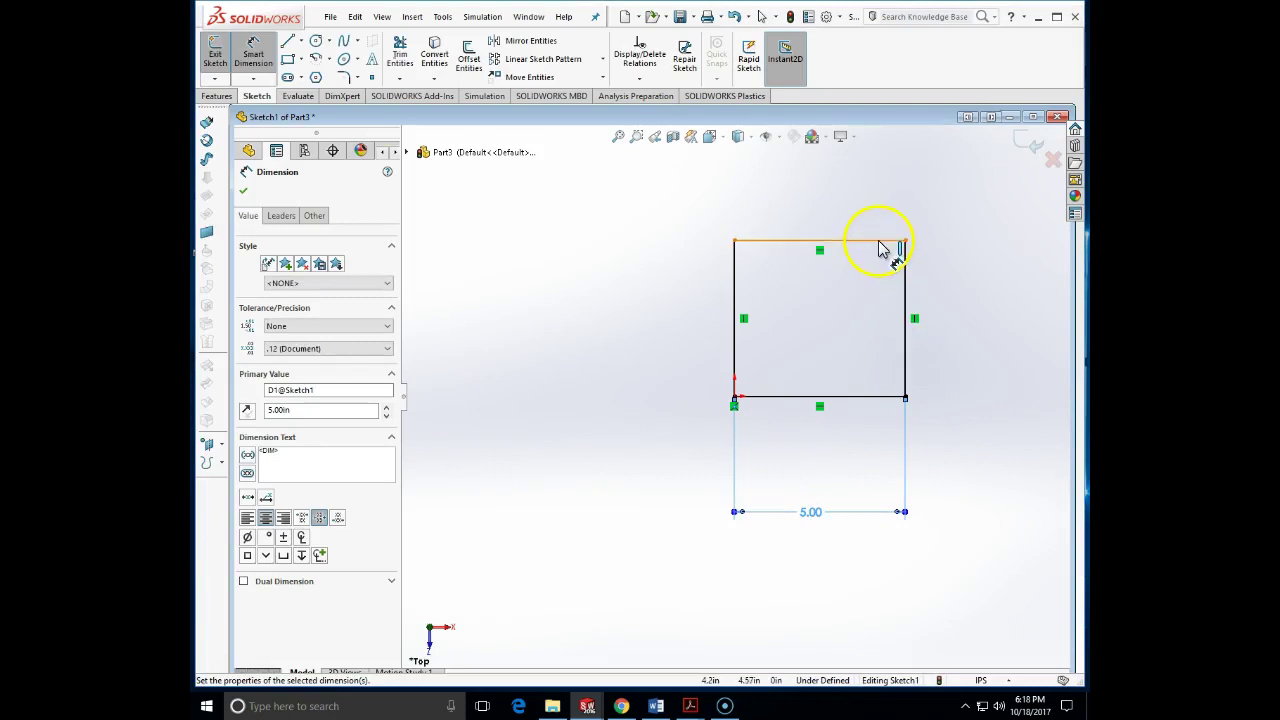
Dimension the rectangle's height between its horizontal sides as 5 in and exit the sketch
{"action": "left_click", "coordinate": [889, 242]}
{"action": "left_click", "coordinate": [1020, 386]}
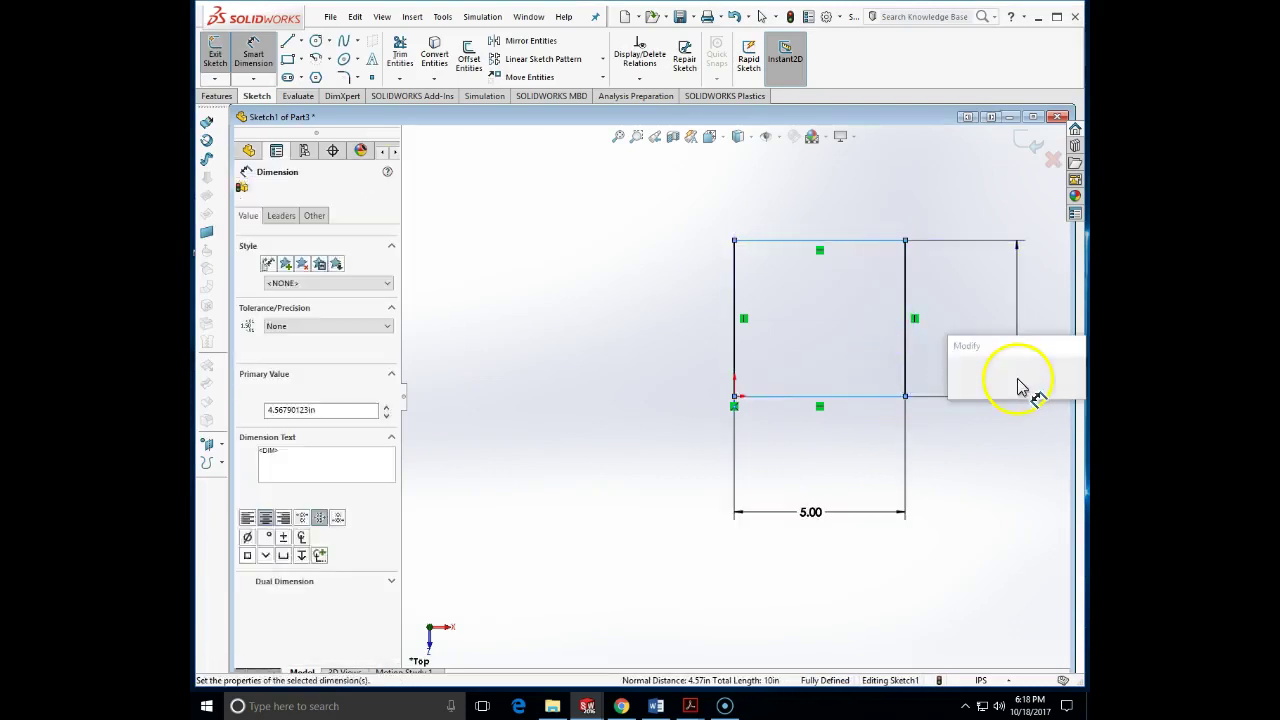
{"action": "type", "text": "5"}
{"action": "key", "text": "Return"}
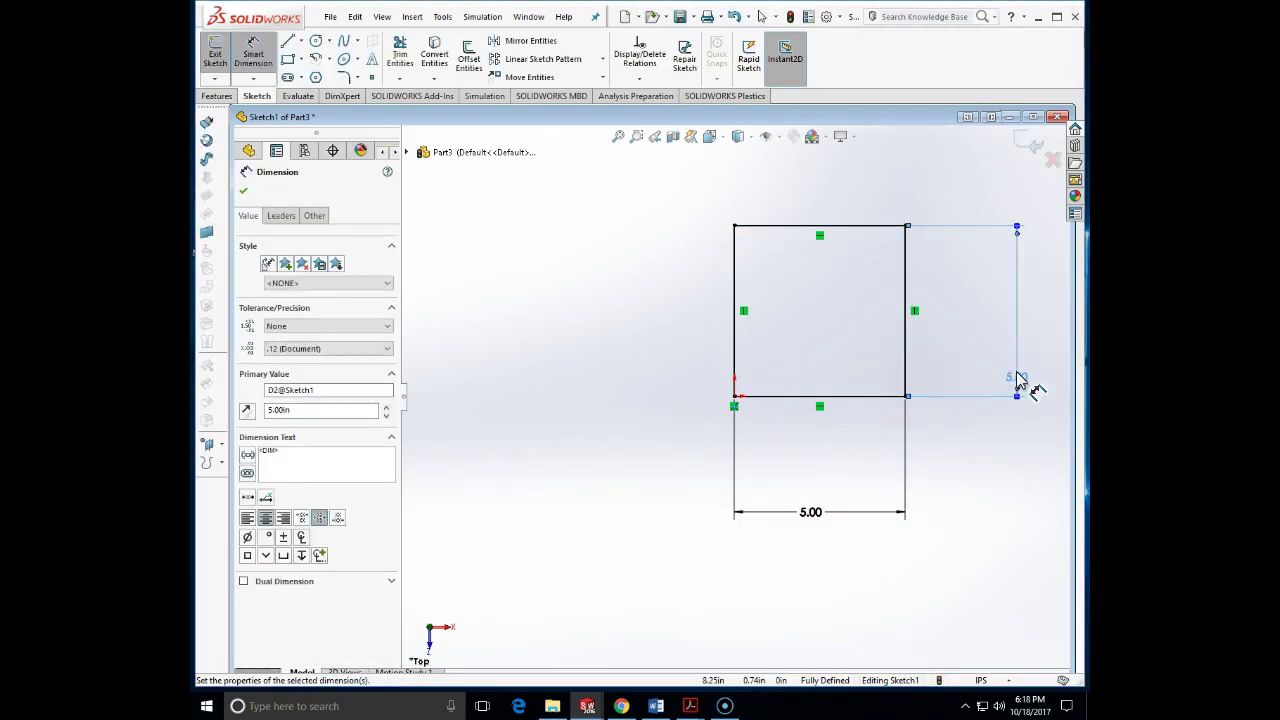
{"action": "left_click", "coordinate": [1033, 145]}
{"action": "left_click", "coordinate": [1023, 137]}
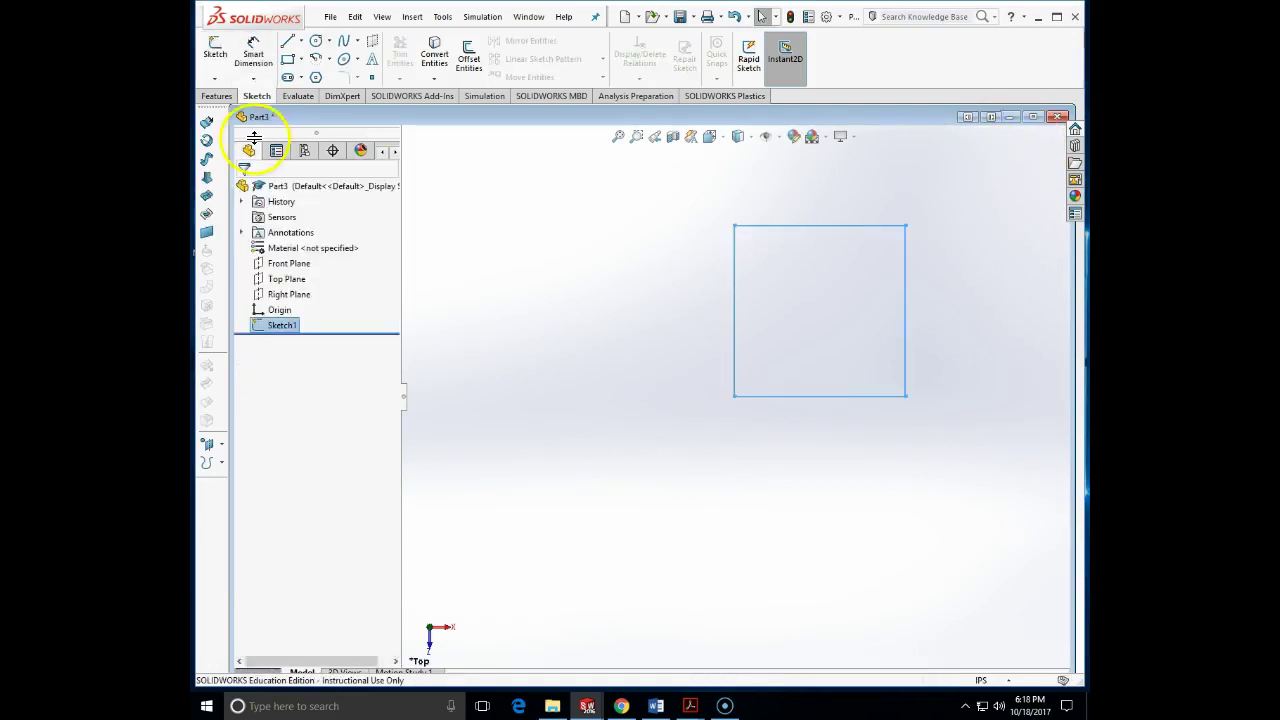
Extrude the square sketch as a blind boss to a depth of 5 in
{"action": "left_click", "coordinate": [216, 96]}
{"action": "left_click", "coordinate": [221, 50]}
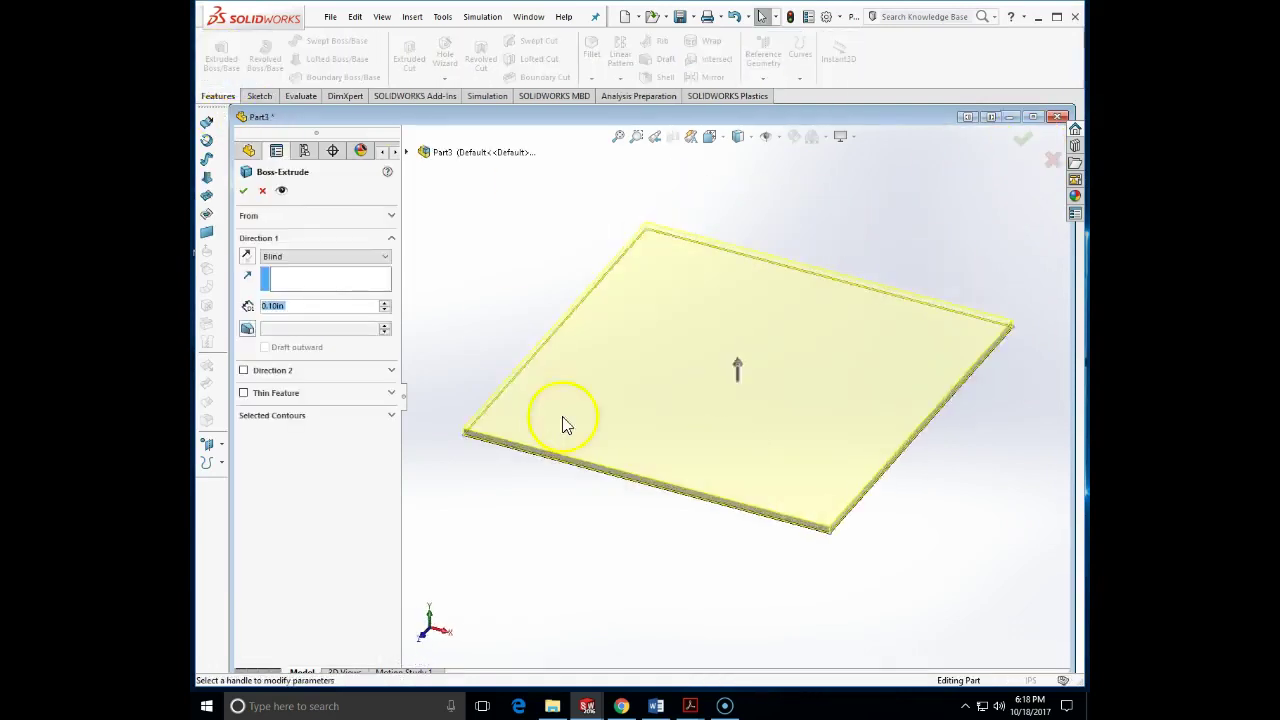
{"action": "type", "text": "5"}
{"action": "key", "text": "Return"}
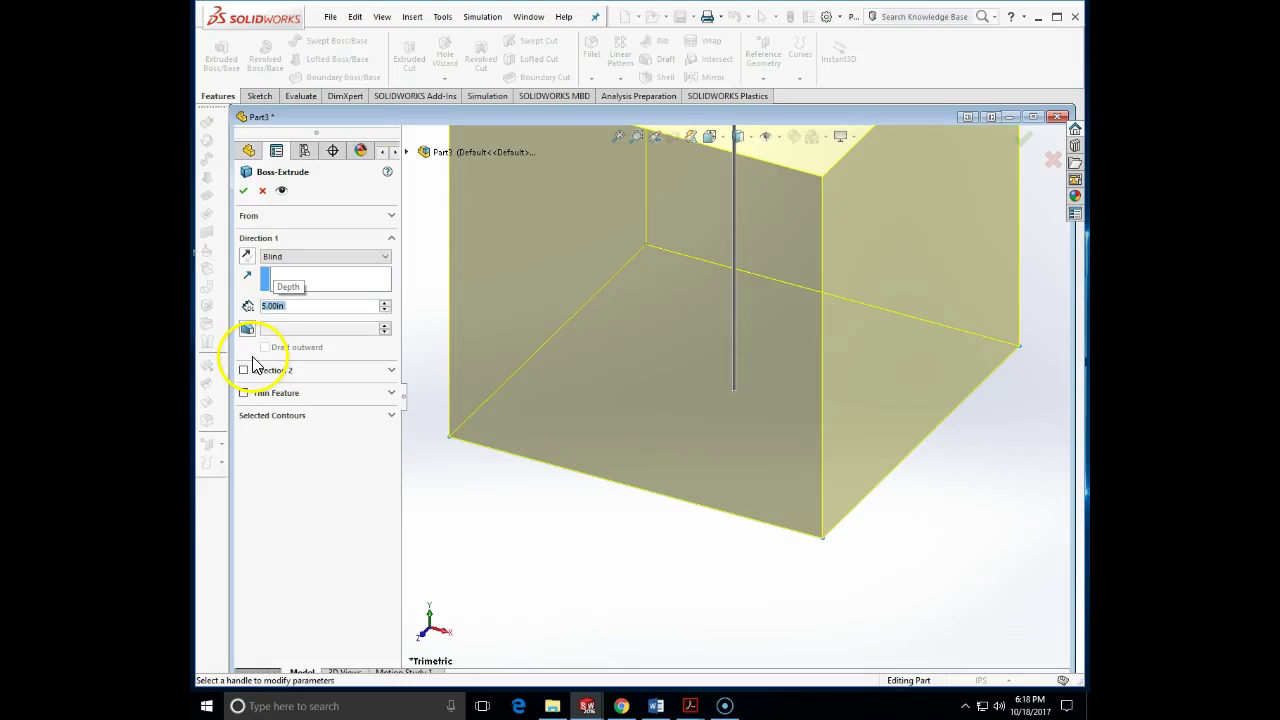
{"action": "left_click", "coordinate": [243, 192]}
{"action": "scroll", "coordinate": [667, 406], "scroll_direction": "up", "scroll_amount": 3}
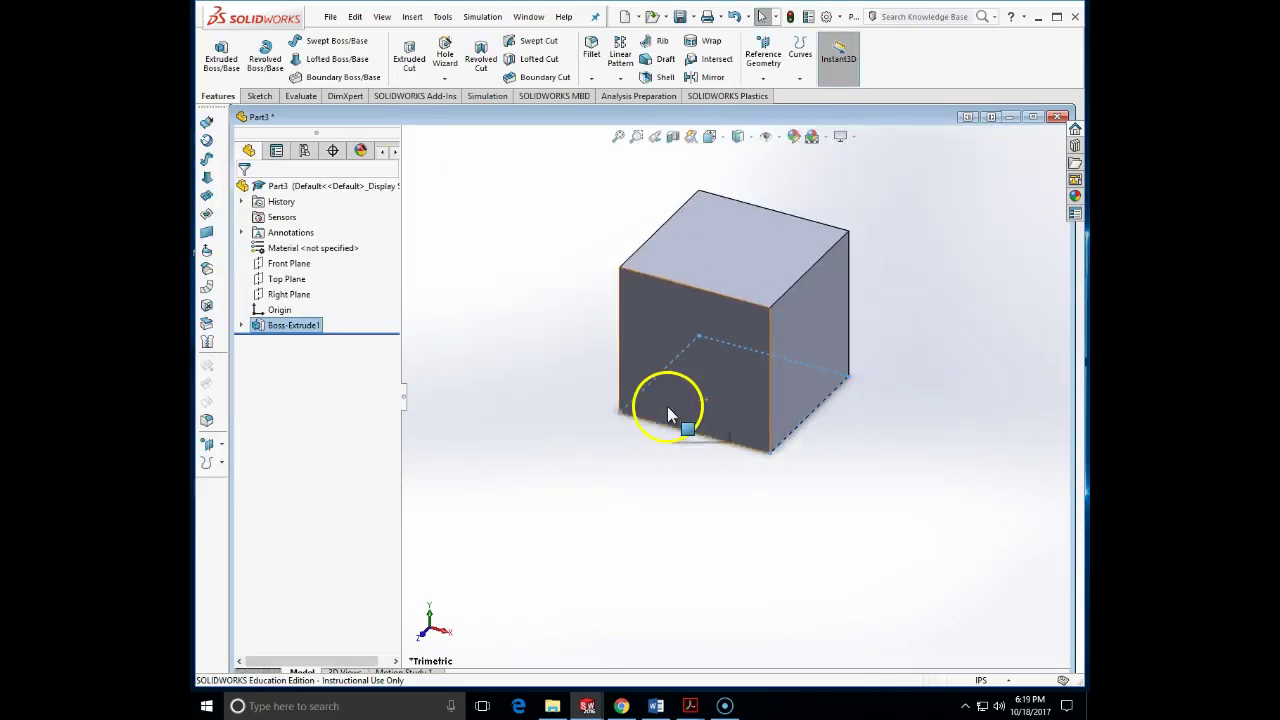
Shell the cube with a 1 in wall thickness, removing its top face
{"action": "left_click", "coordinate": [656, 77]}
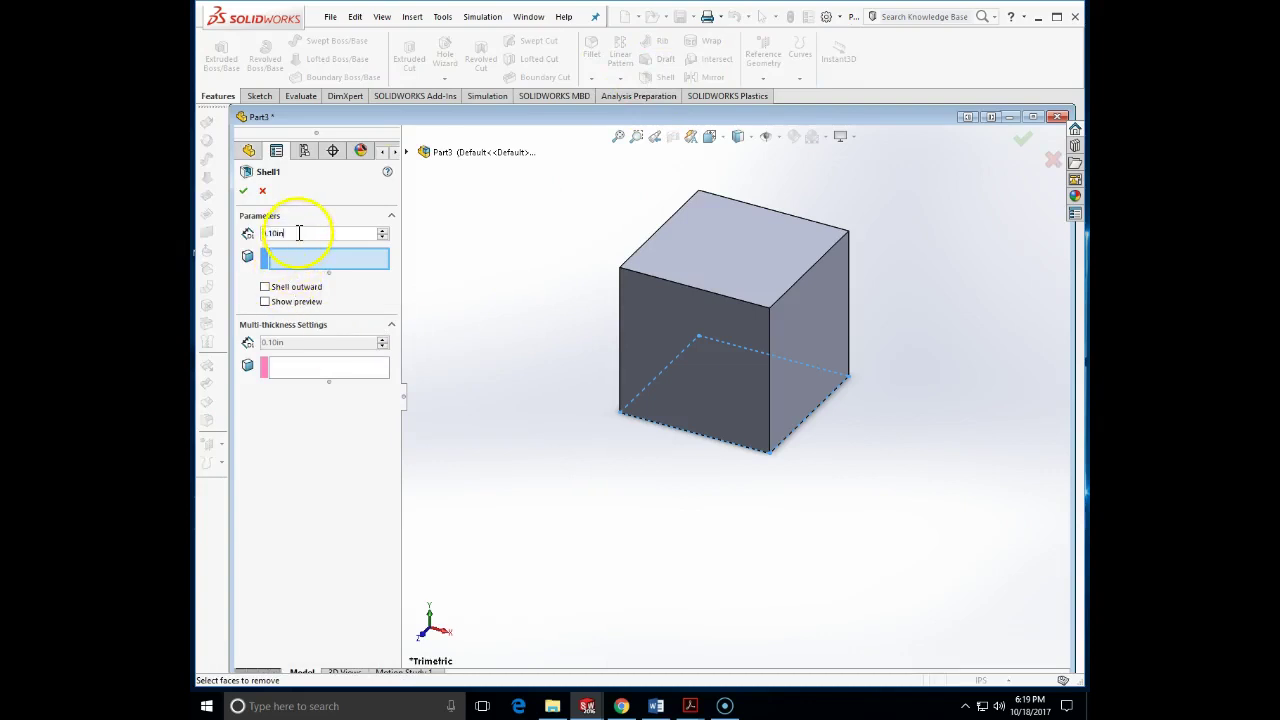
{"action": "type", "text": "1"}
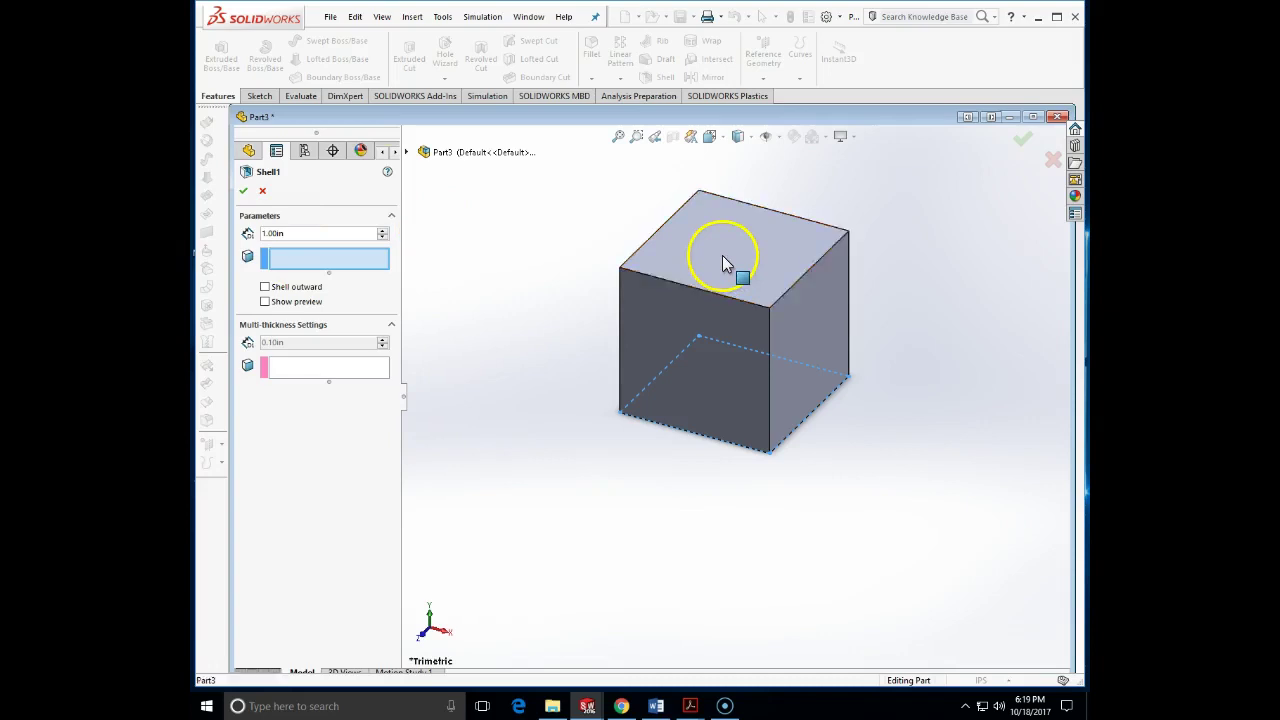
{"action": "left_click", "coordinate": [723, 260]}
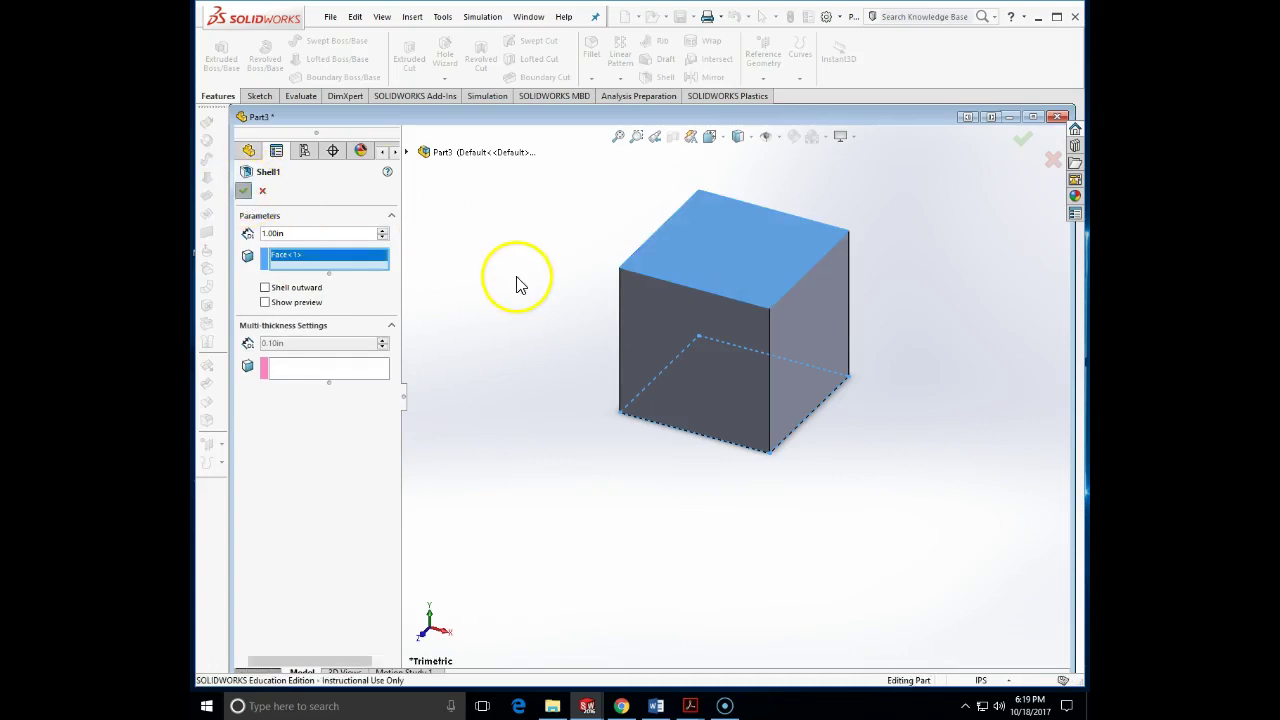
{"action": "key", "text": "Return"}
{"action": "middle_click_drag", "start_coordinate": [514, 277], "coordinate": [365, 85]}
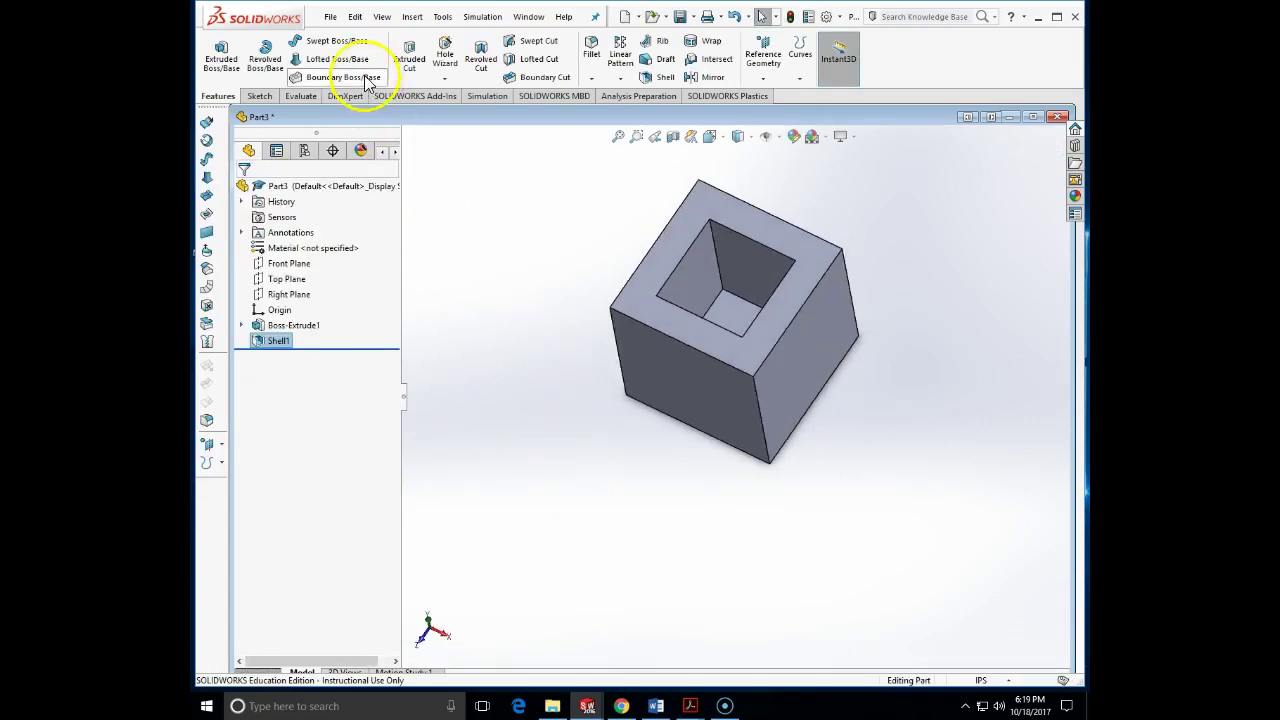
Save the part under the file name box-features-down
{"action": "left_click", "coordinate": [331, 16]}
{"action": "left_click", "coordinate": [387, 177]}
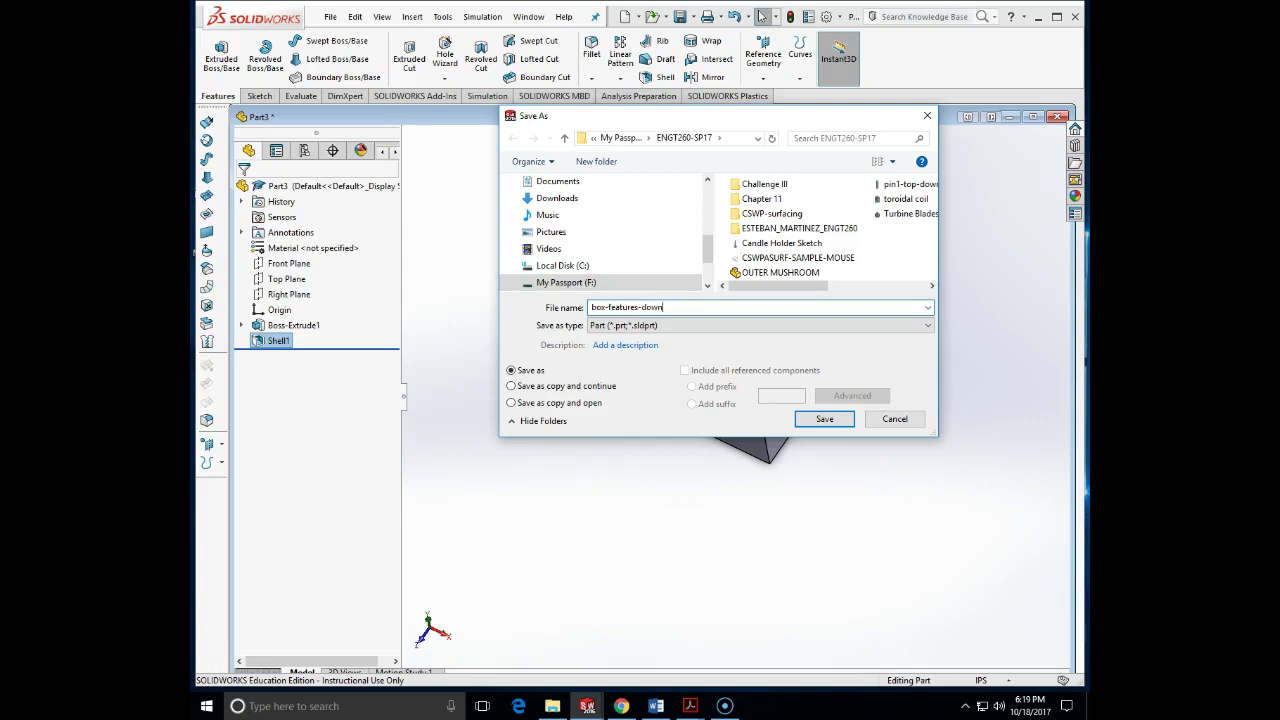
{"action": "key", "text": "Return"}
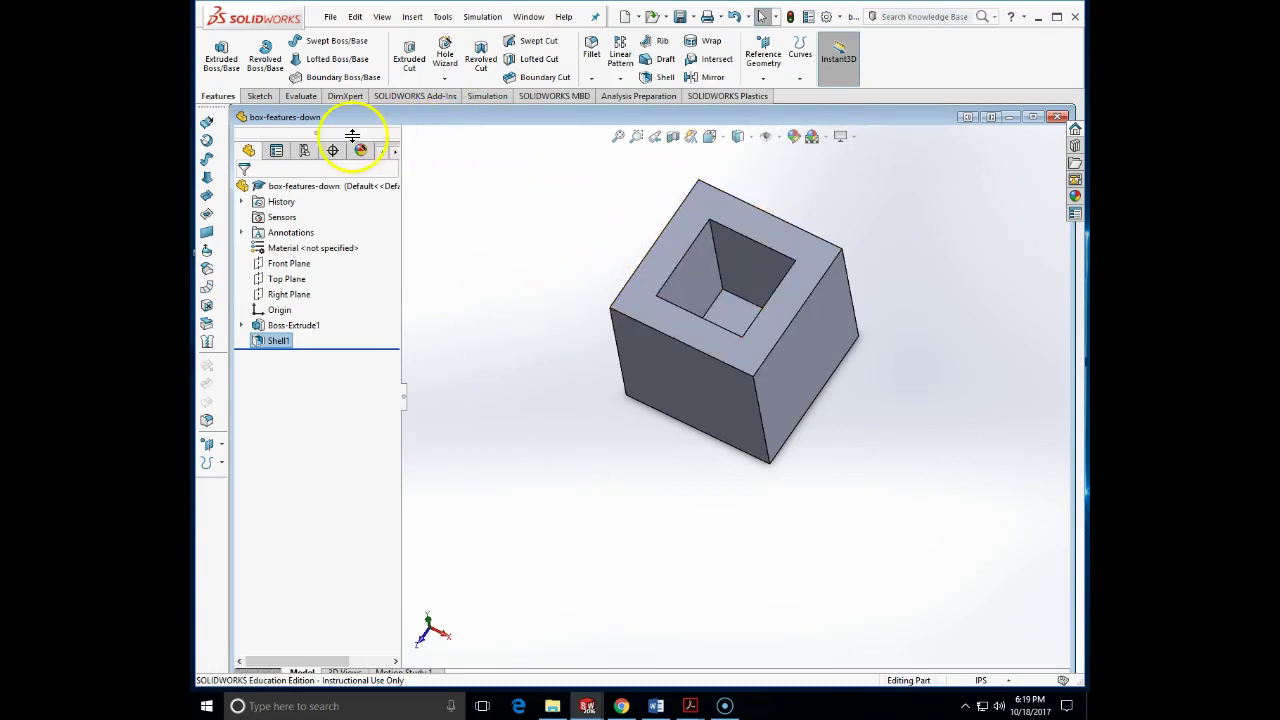
Make an assembly from the part and place the box-features-down component in it
{"action": "left_click", "coordinate": [330, 17]}
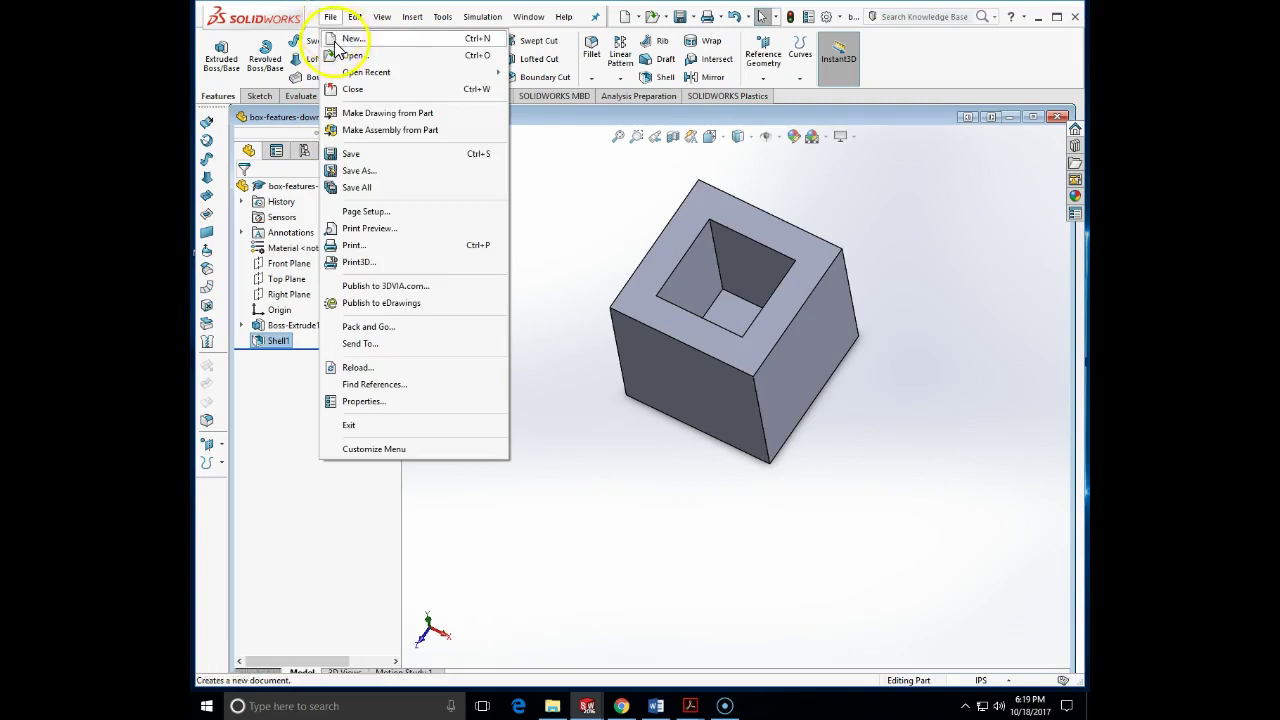
{"action": "left_click", "coordinate": [378, 130]}
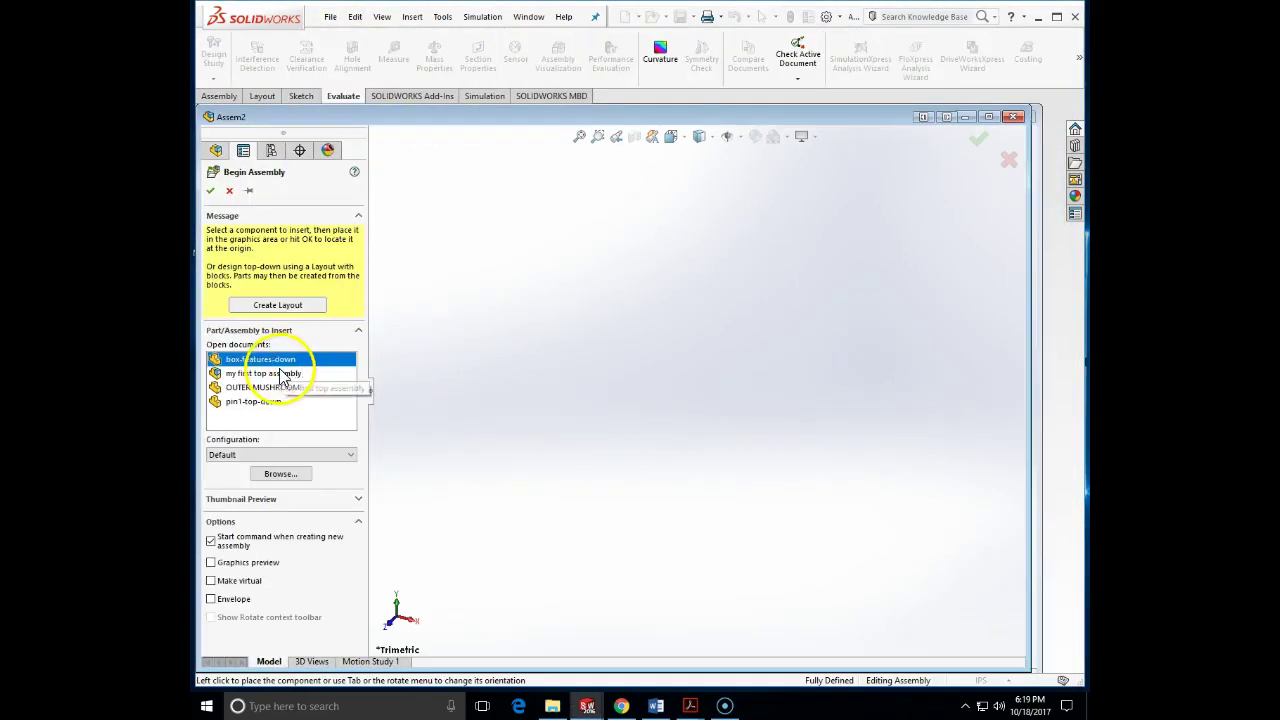
{"action": "left_click", "coordinate": [752, 356]}
Insert a new part into the assembly, positioned on the top rim face of the box
{"action": "left_click", "coordinate": [414, 17]}
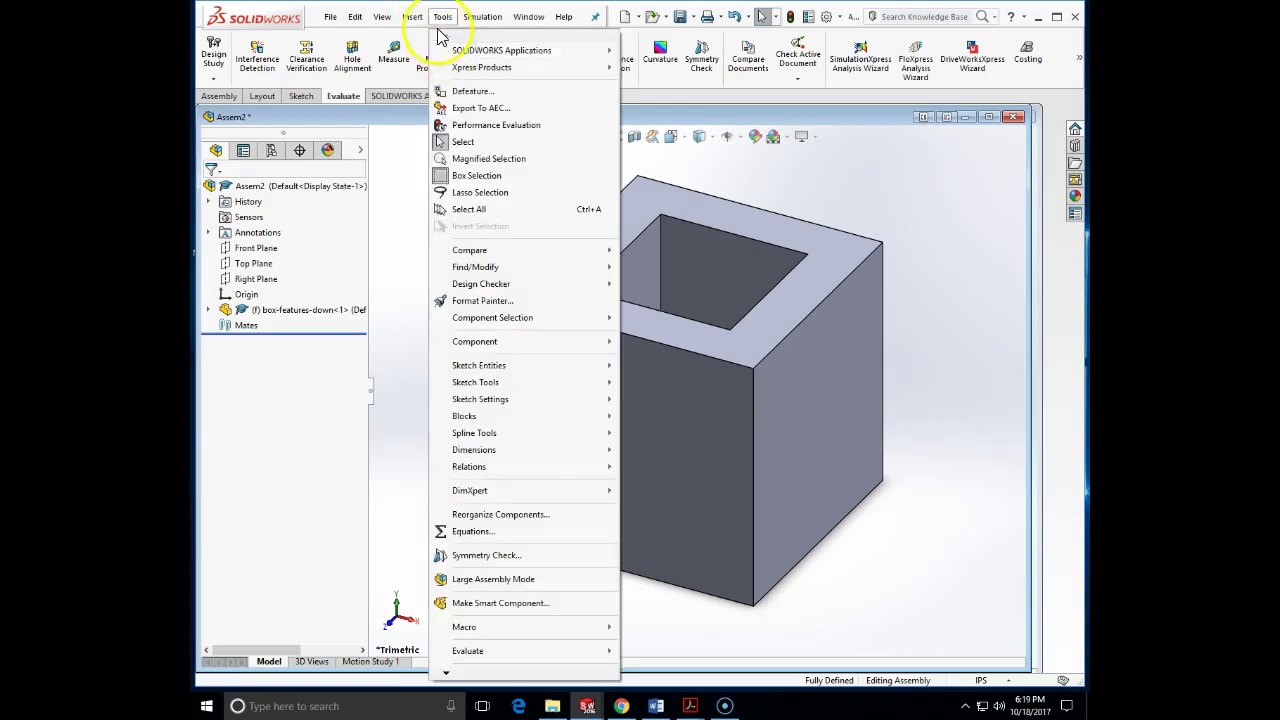
{"action": "mouse_move", "coordinate": [440, 38]}
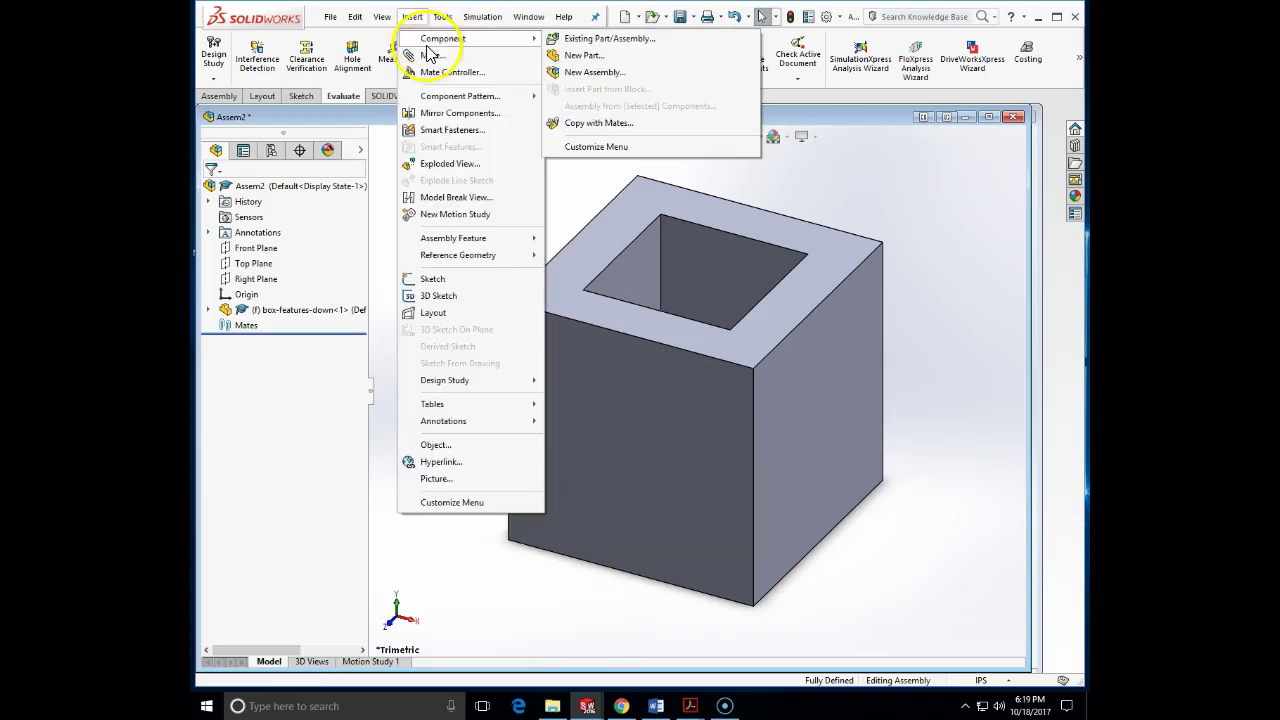
{"action": "left_click", "coordinate": [583, 56]}
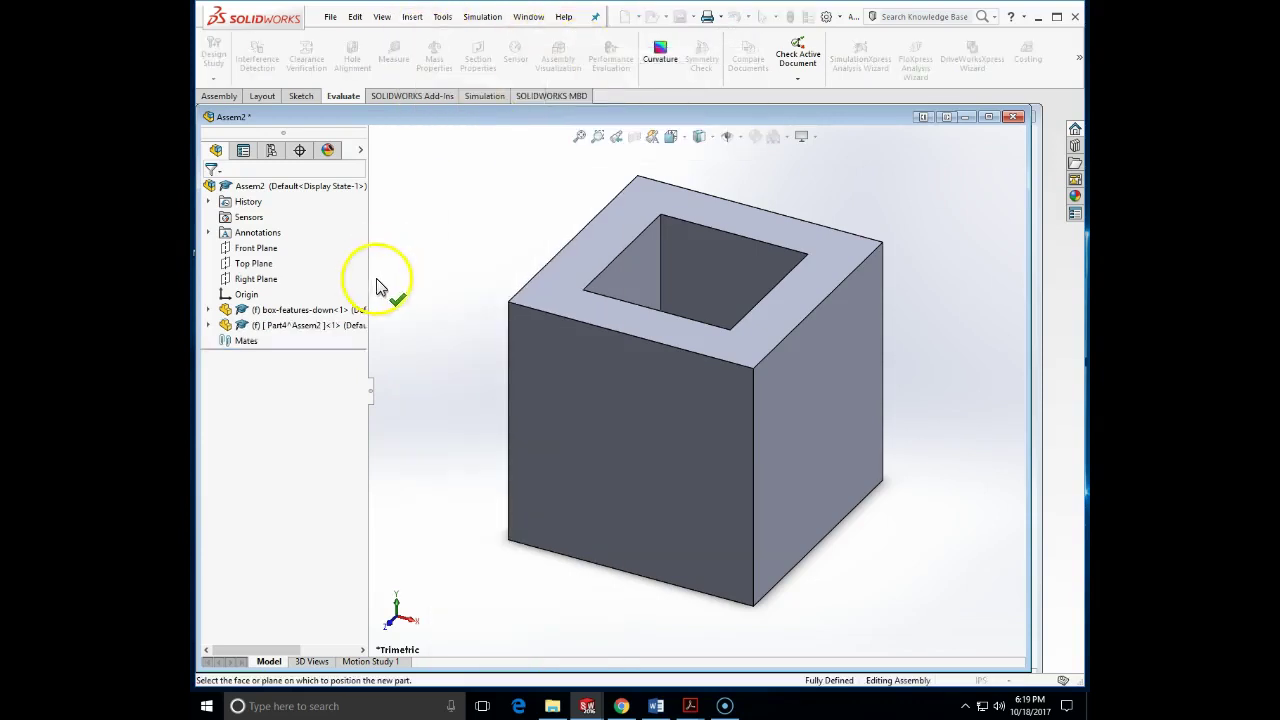
{"action": "left_click", "coordinate": [565, 283]}
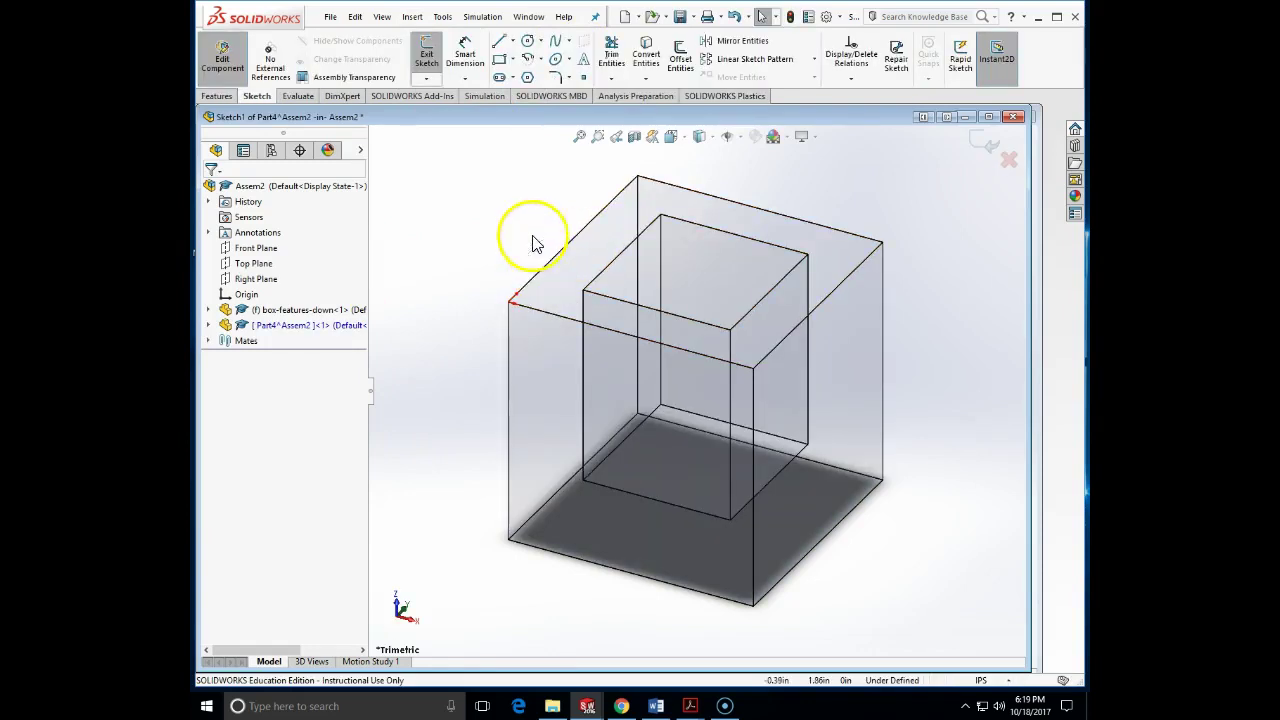
Convert the four outer edges of the box's top face into sketch lines and exit the sketch
{"action": "left_click", "coordinate": [646, 58]}
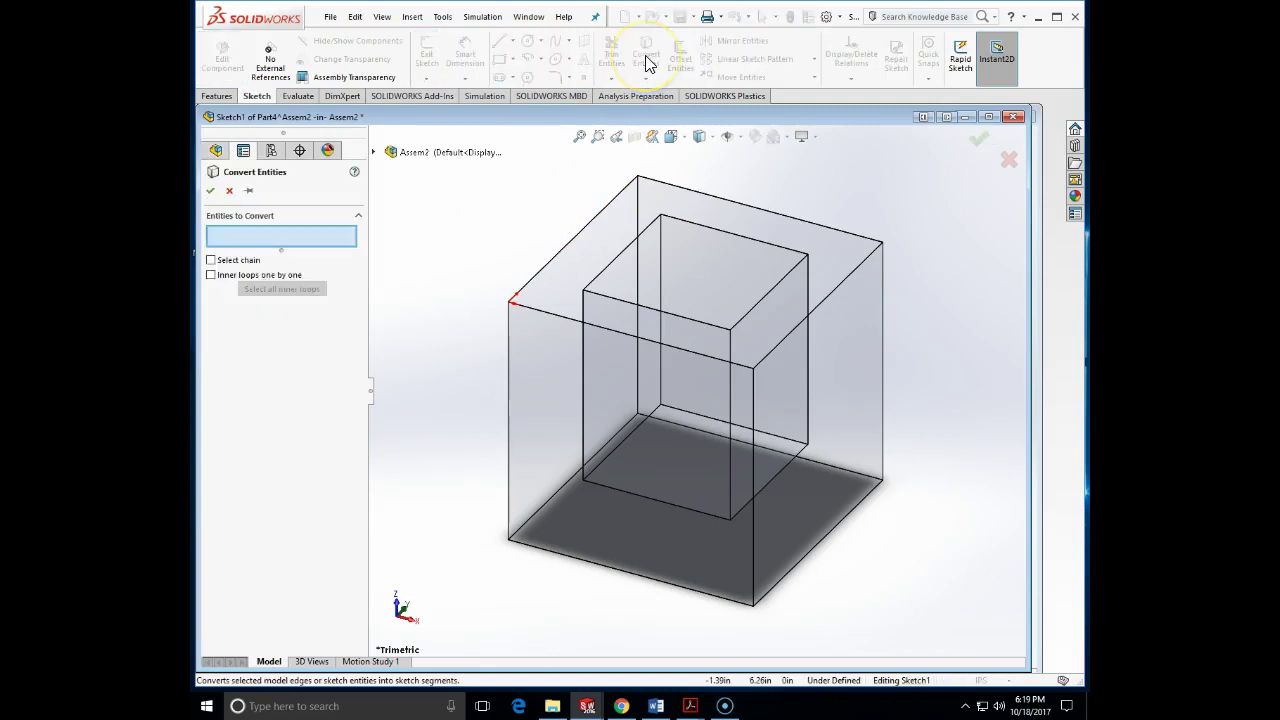
{"action": "left_click", "coordinate": [565, 318]}
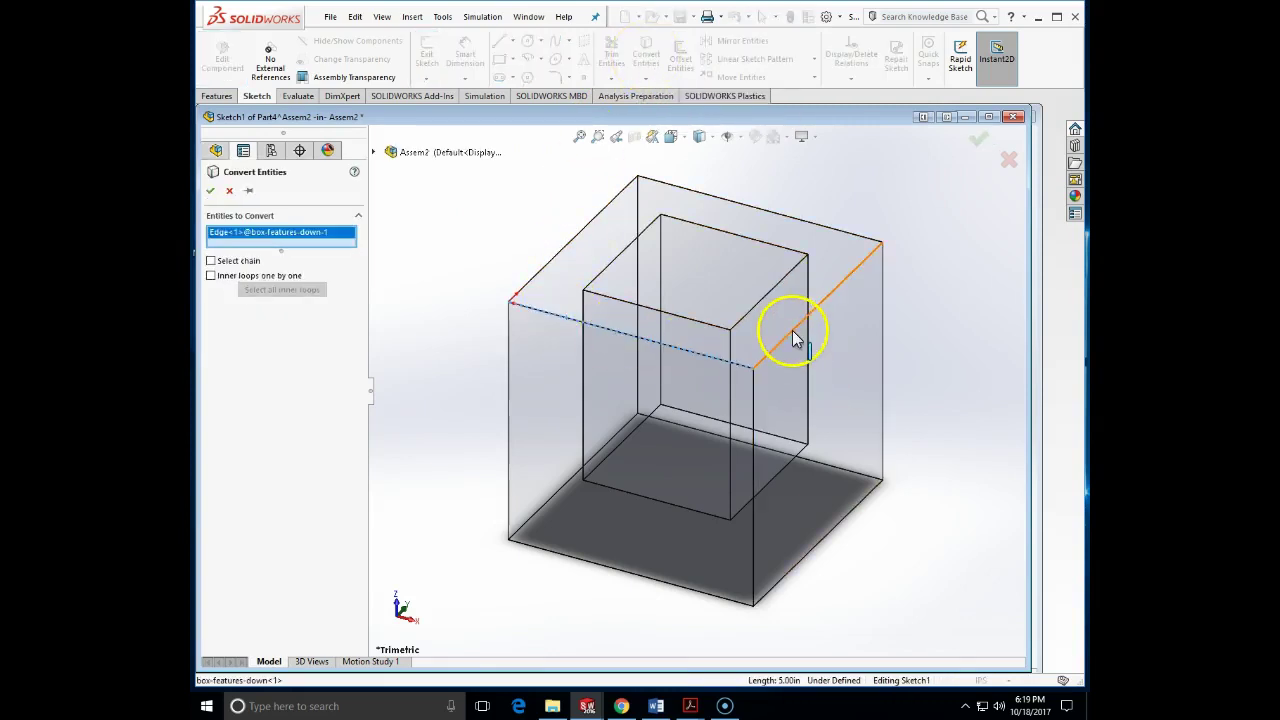
{"action": "left_click", "coordinate": [792, 330]}
{"action": "left_click", "coordinate": [841, 236]}
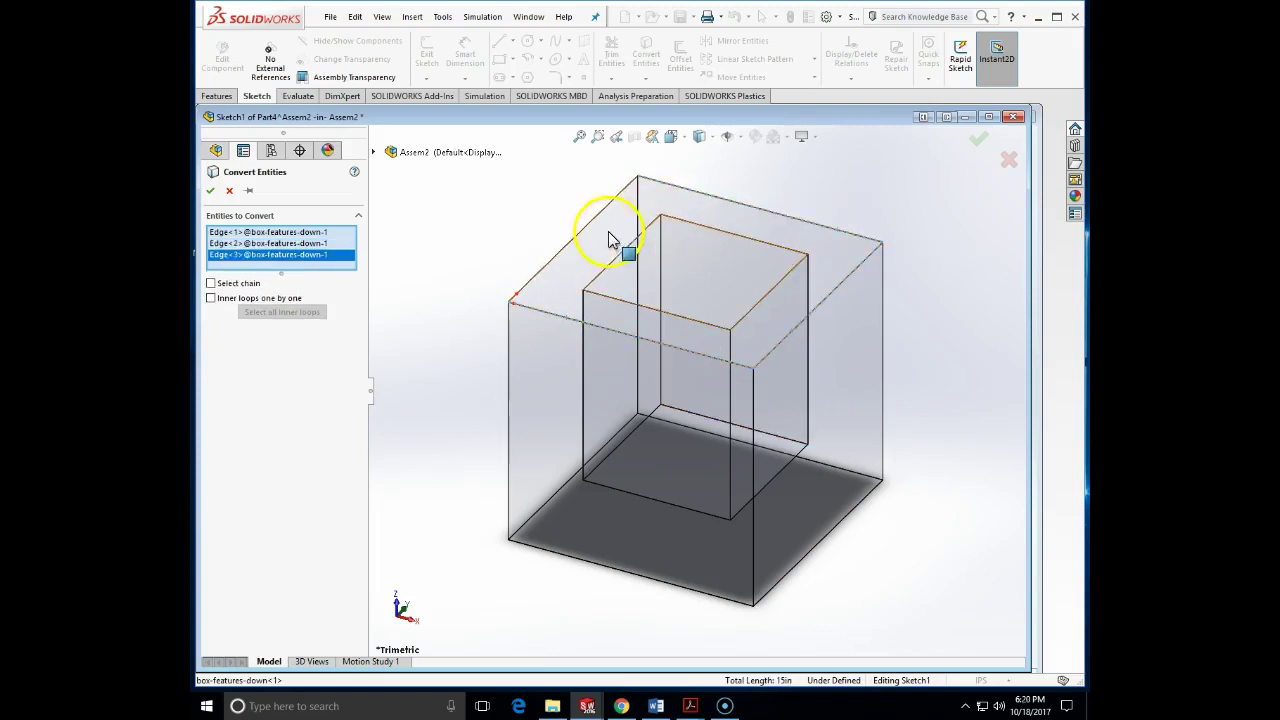
{"action": "left_click", "coordinate": [578, 232]}
{"action": "left_click", "coordinate": [211, 191]}
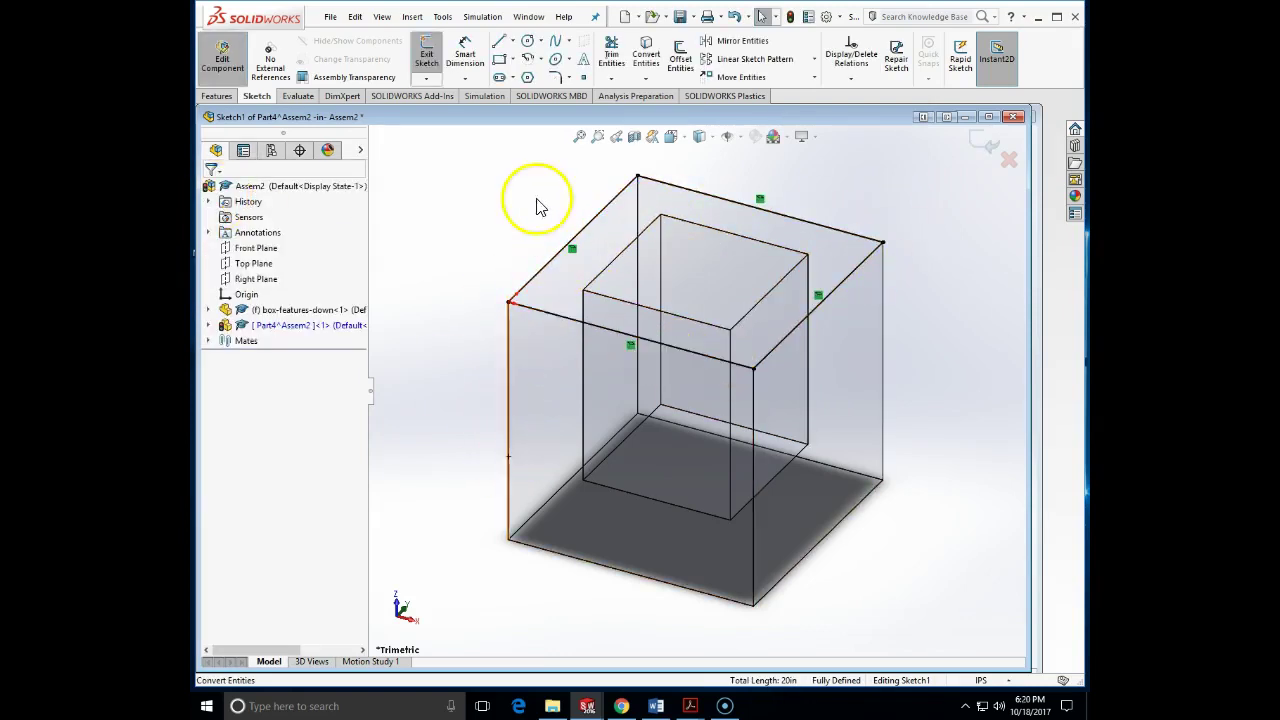
{"action": "left_click", "coordinate": [985, 144]}
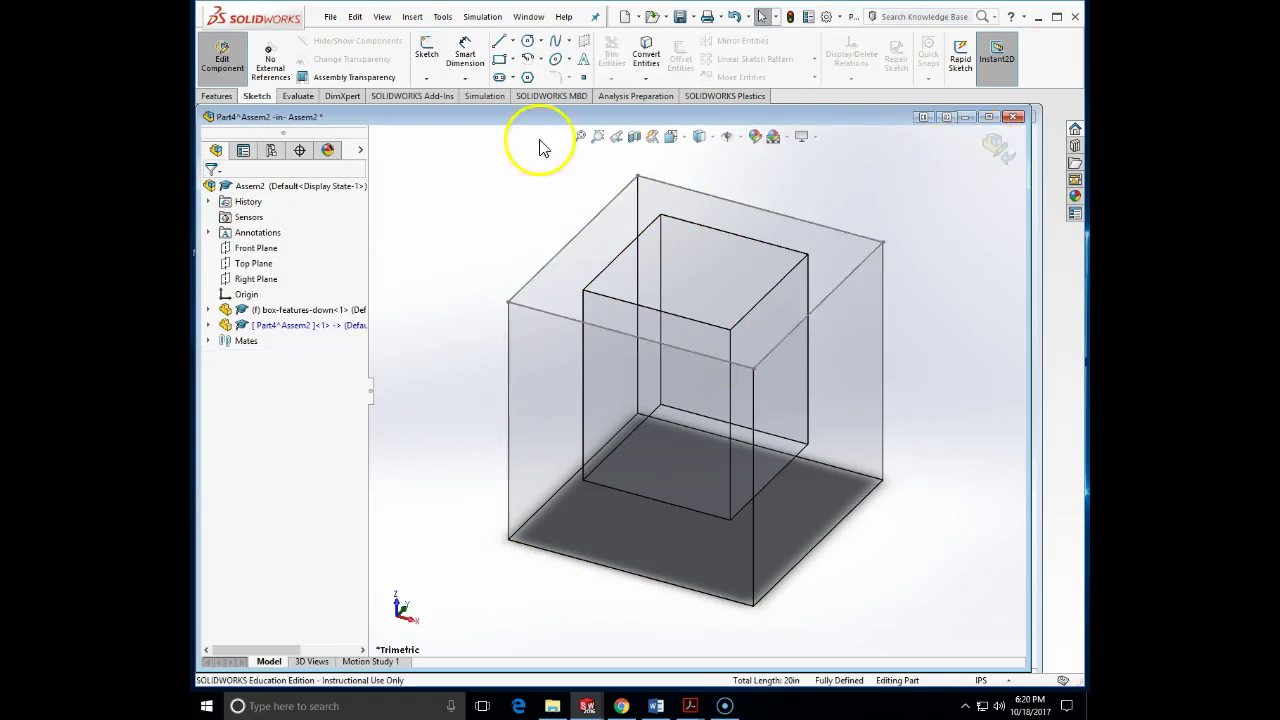
Extrude the square sketch on the box's top face 1 in upward as a solid lid block
{"action": "left_click", "coordinate": [218, 97]}
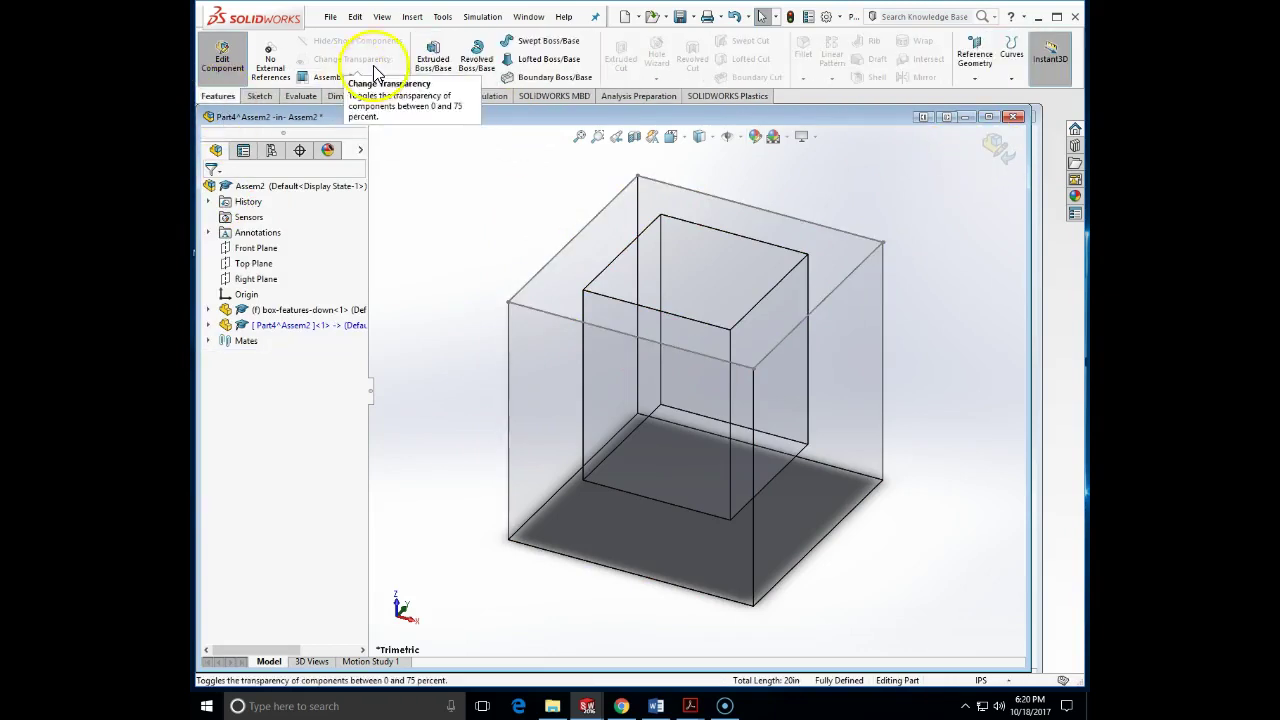
{"action": "left_click", "coordinate": [433, 55]}
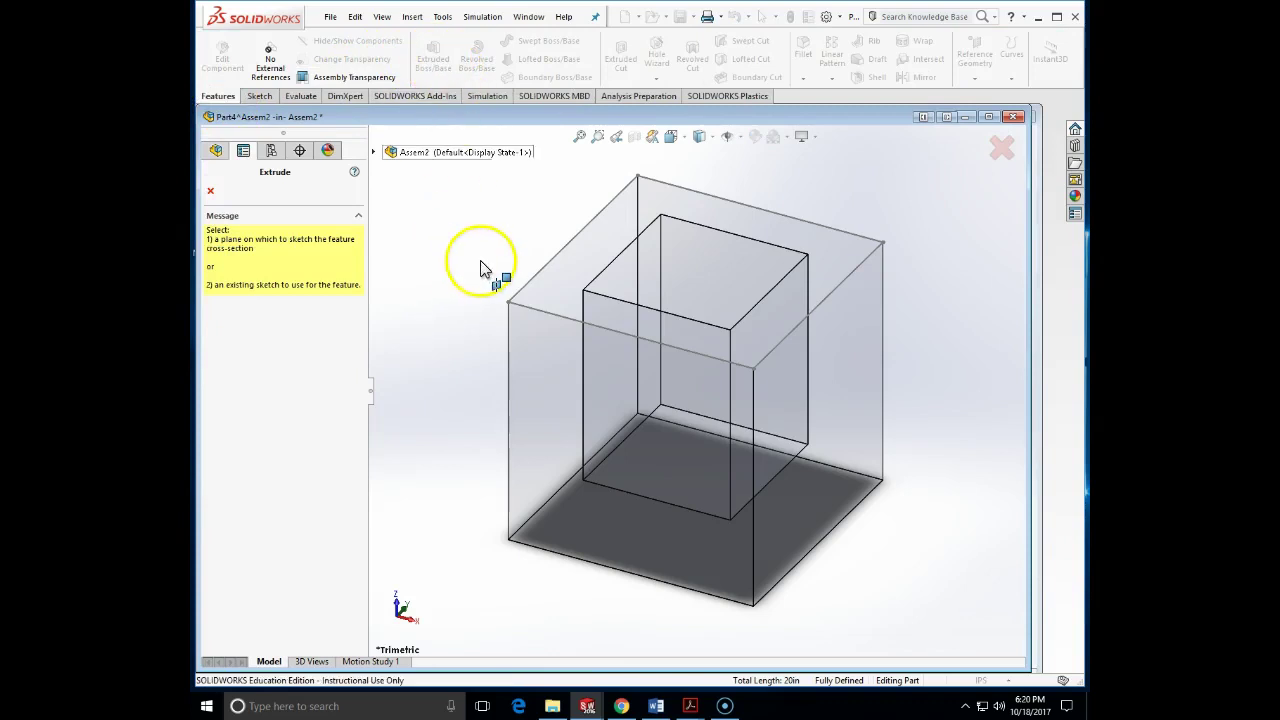
{"action": "left_click", "coordinate": [530, 283]}
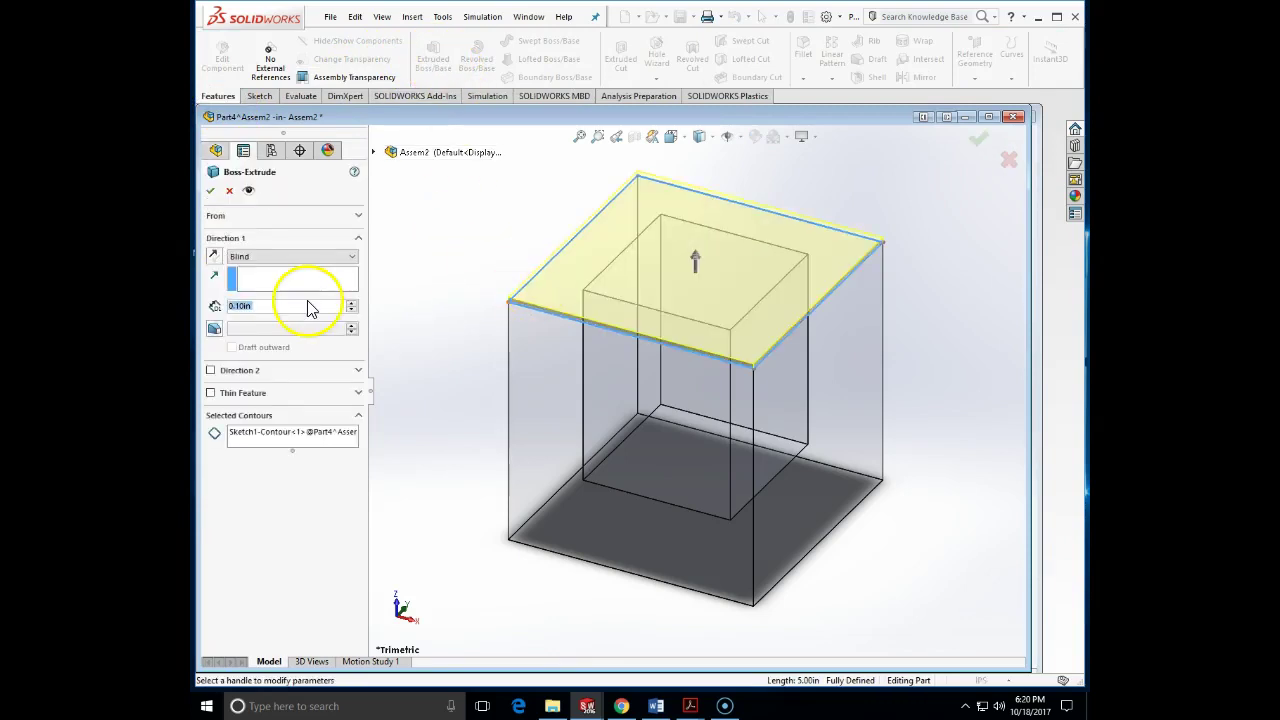
{"action": "type", "text": ".5"}
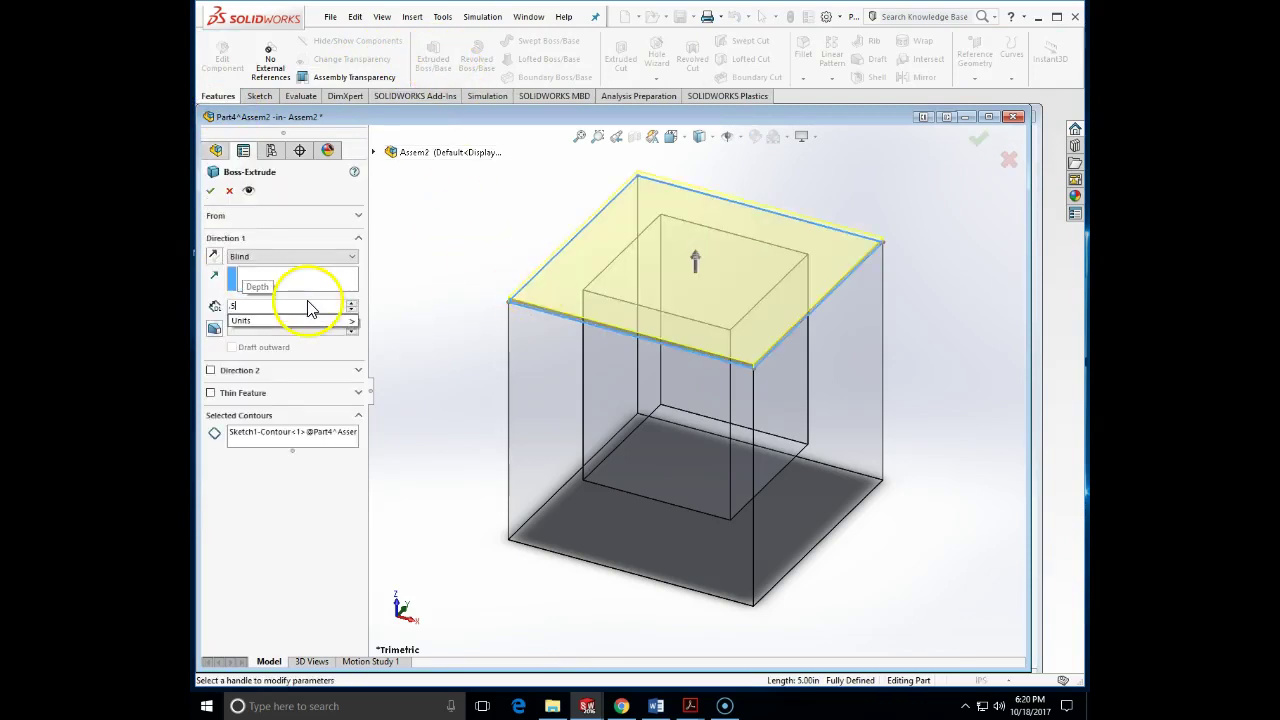
{"action": "key", "text": "Return"}
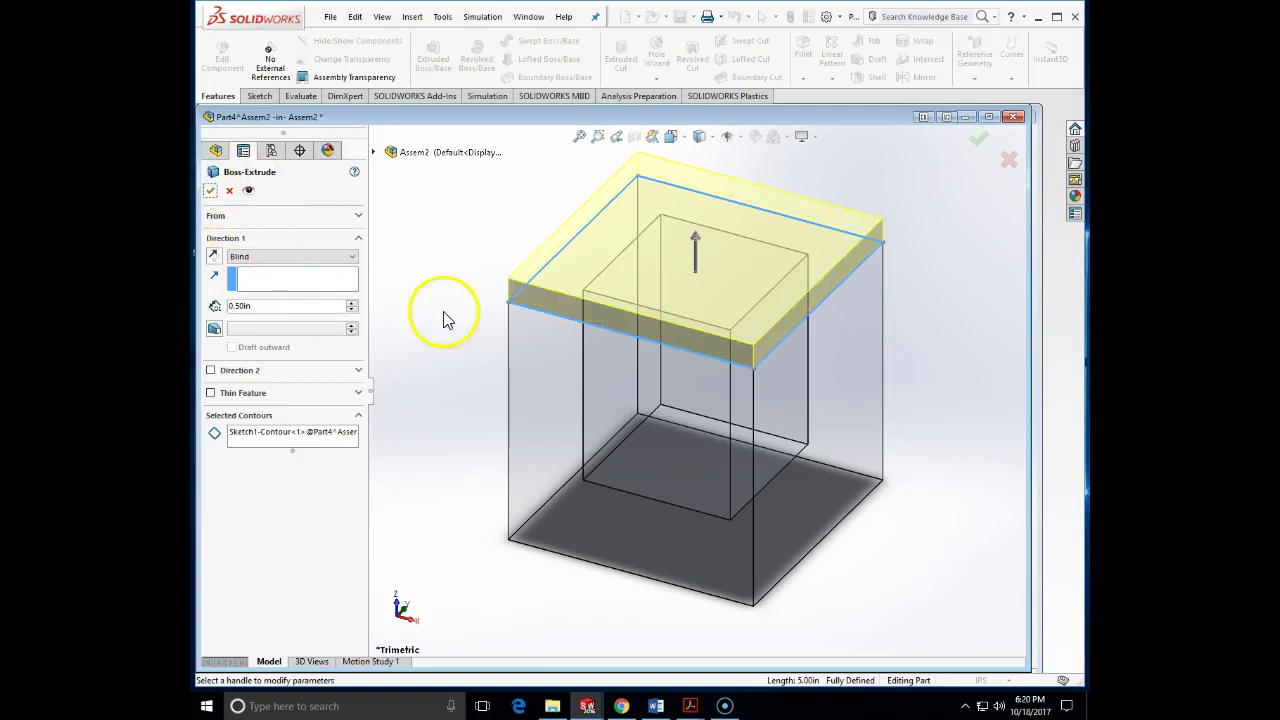
{"action": "double_click", "coordinate": [288, 305]}
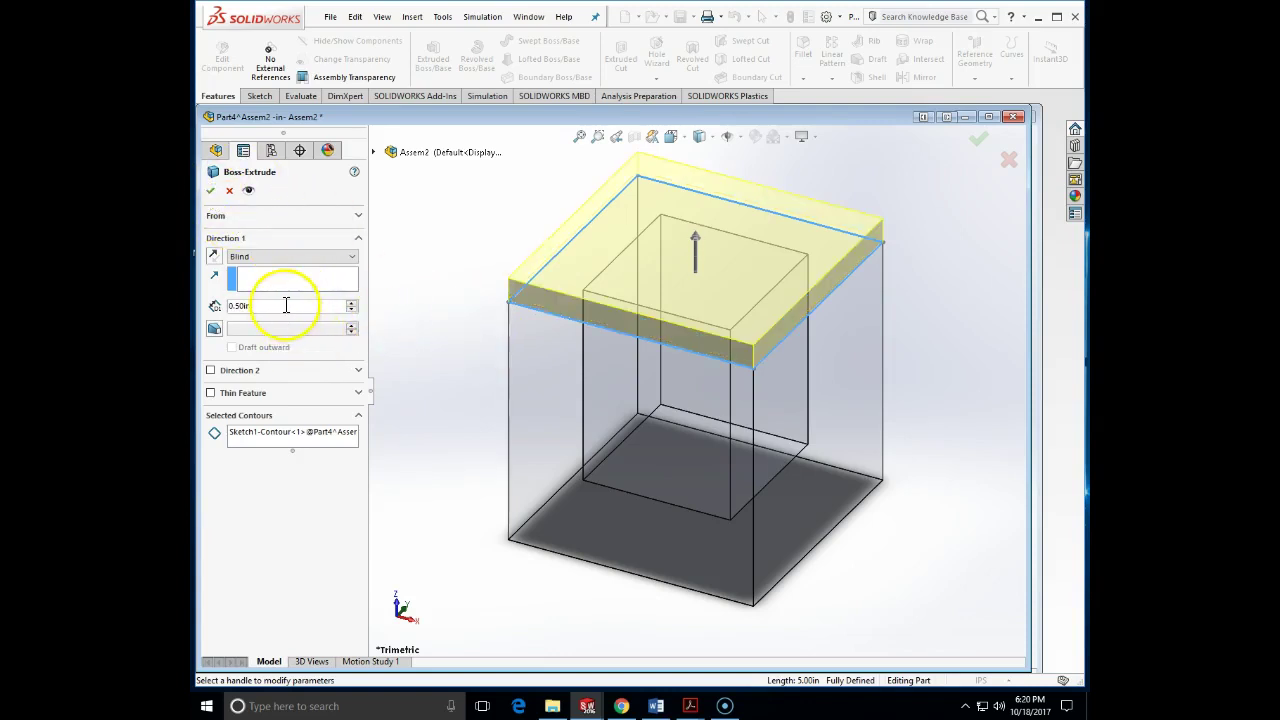
{"action": "type", "text": "1"}
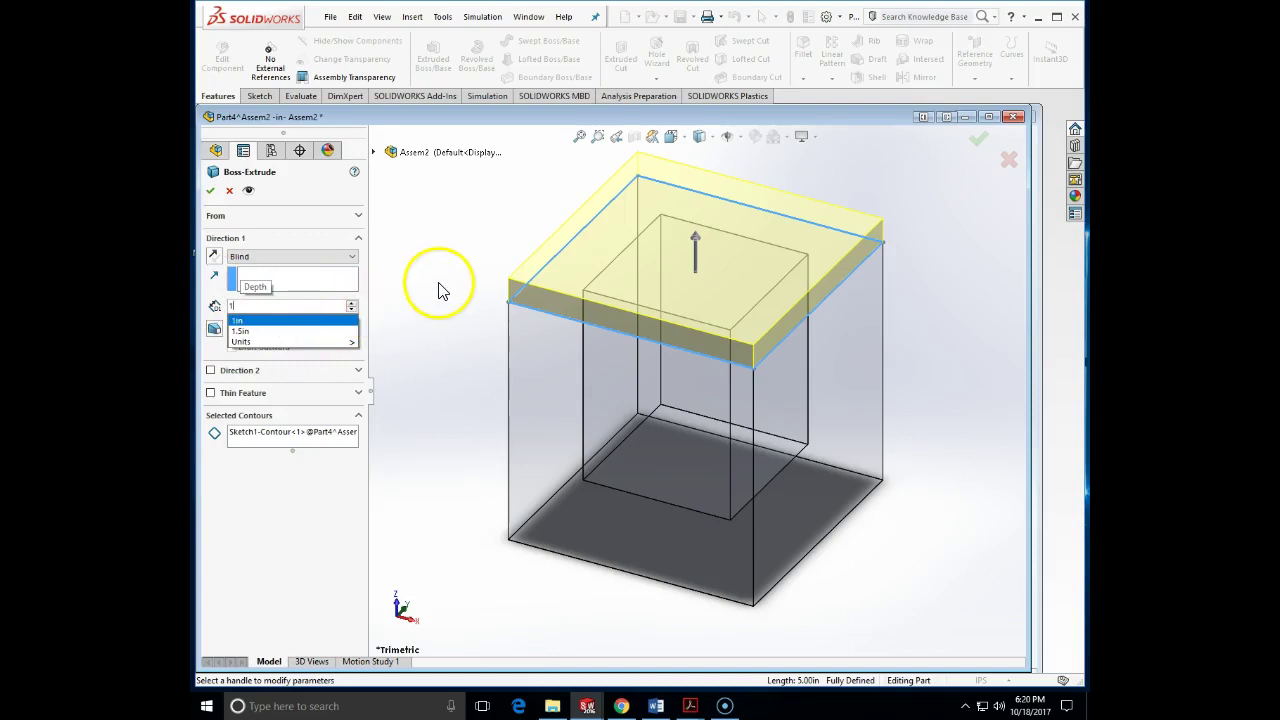
{"action": "key", "text": "Return"}
{"action": "left_click", "coordinate": [210, 190]}
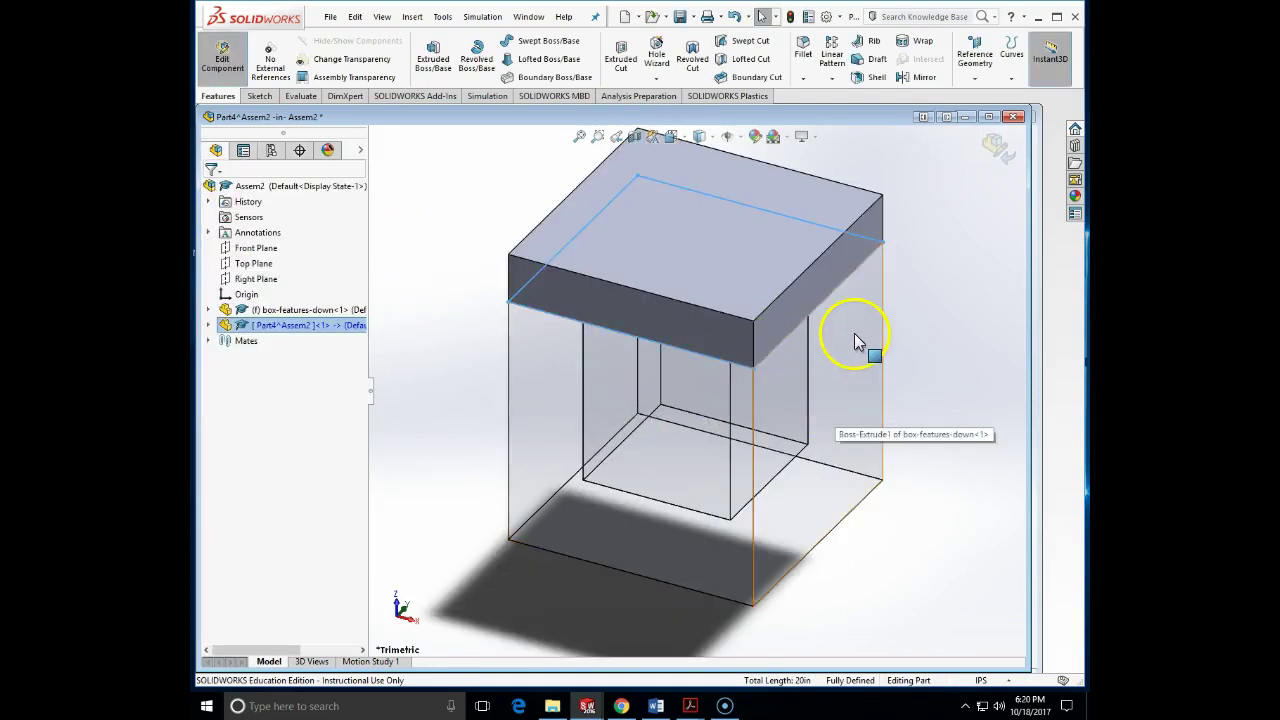
Finish editing the new part in the assembly and rename it Box-features-lid
{"action": "left_click", "coordinate": [993, 150]}
{"action": "right_click", "coordinate": [303, 332]}
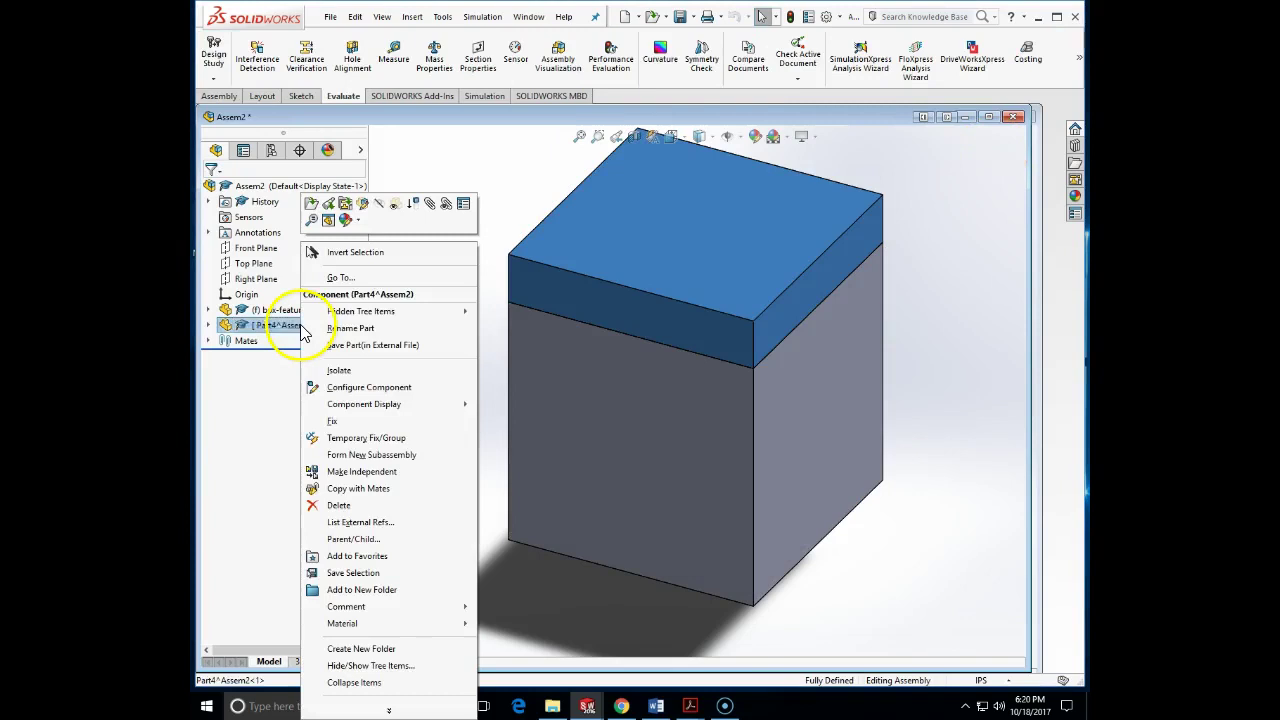
{"action": "left_click", "coordinate": [332, 330]}
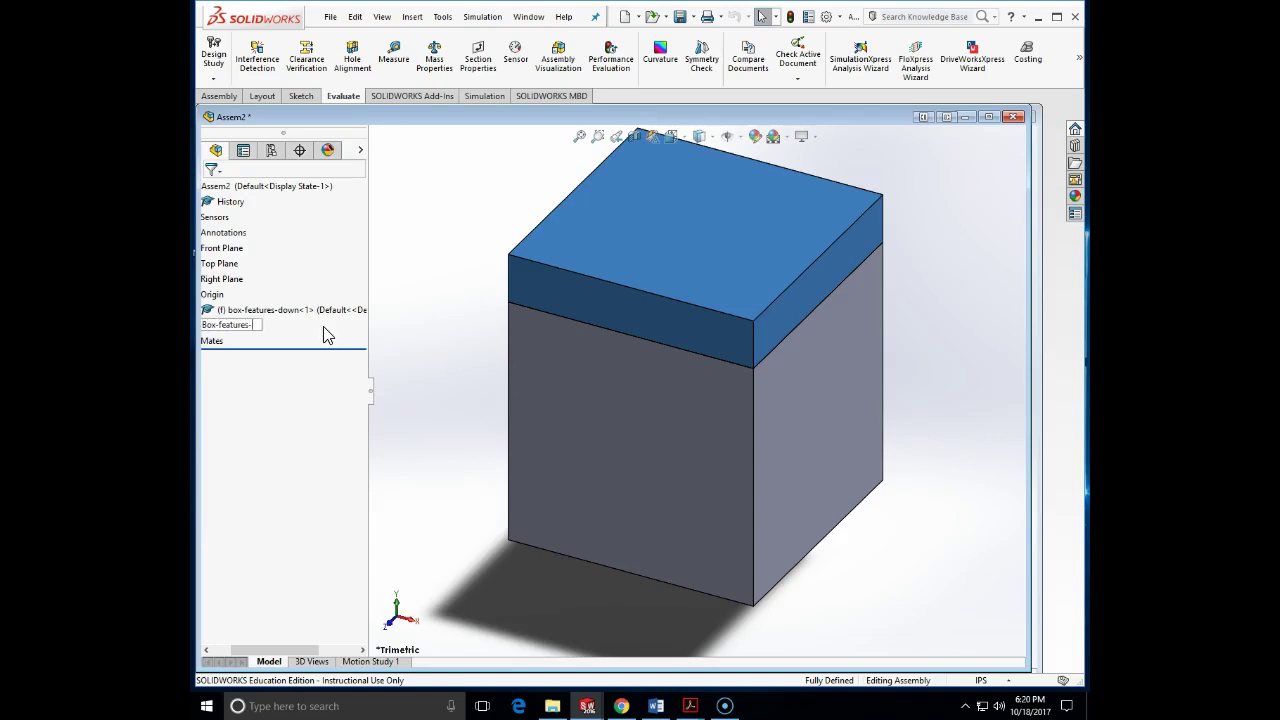
{"action": "left_click", "coordinate": [386, 337]}
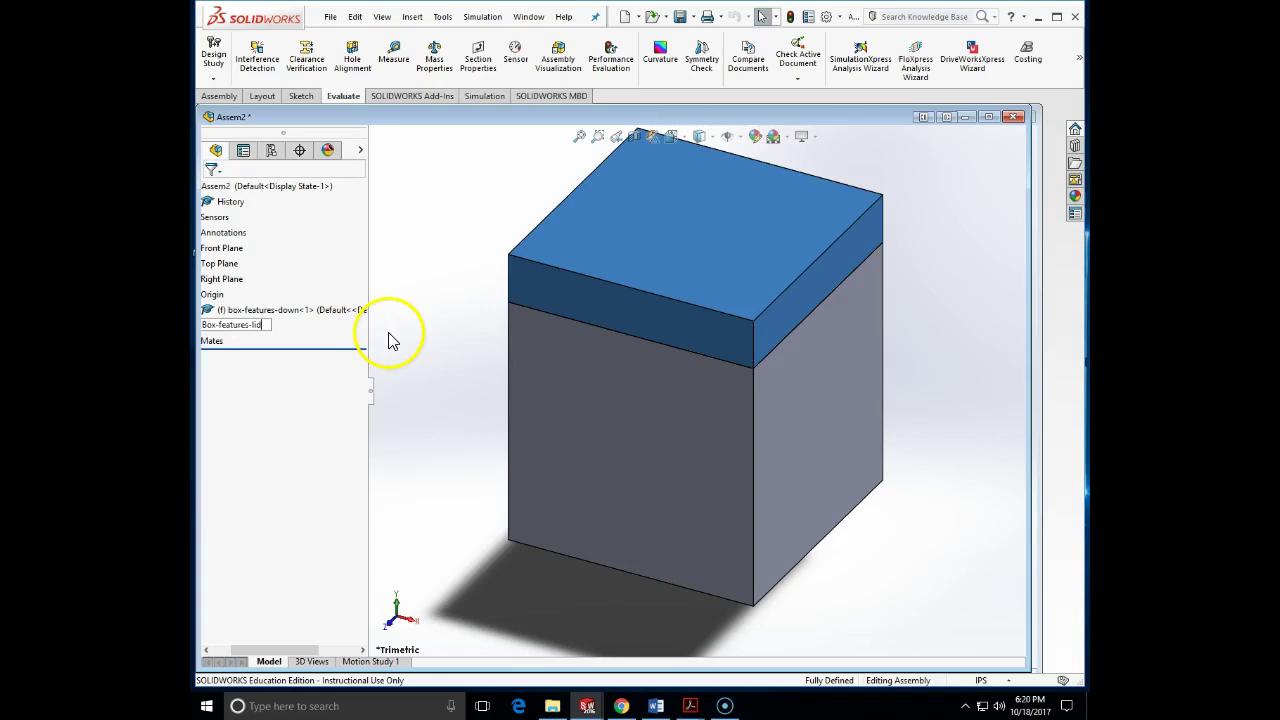
{"action": "scroll", "coordinate": [418, 360], "scroll_direction": "up", "scroll_amount": 2}
{"action": "scroll", "coordinate": [512, 355], "scroll_direction": "down", "scroll_amount": 2}
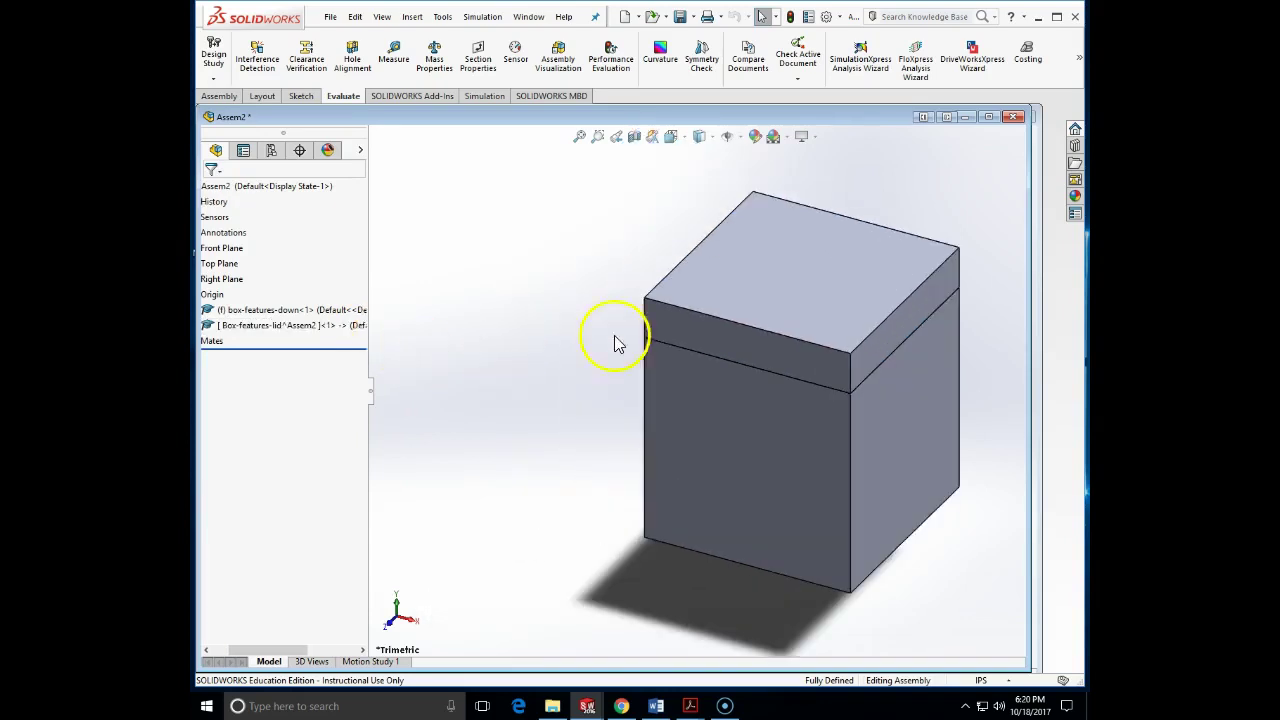
{"action": "left_click", "coordinate": [714, 347]}
{"action": "left_click", "coordinate": [620, 375]}
{"action": "left_click", "coordinate": [226, 97]}
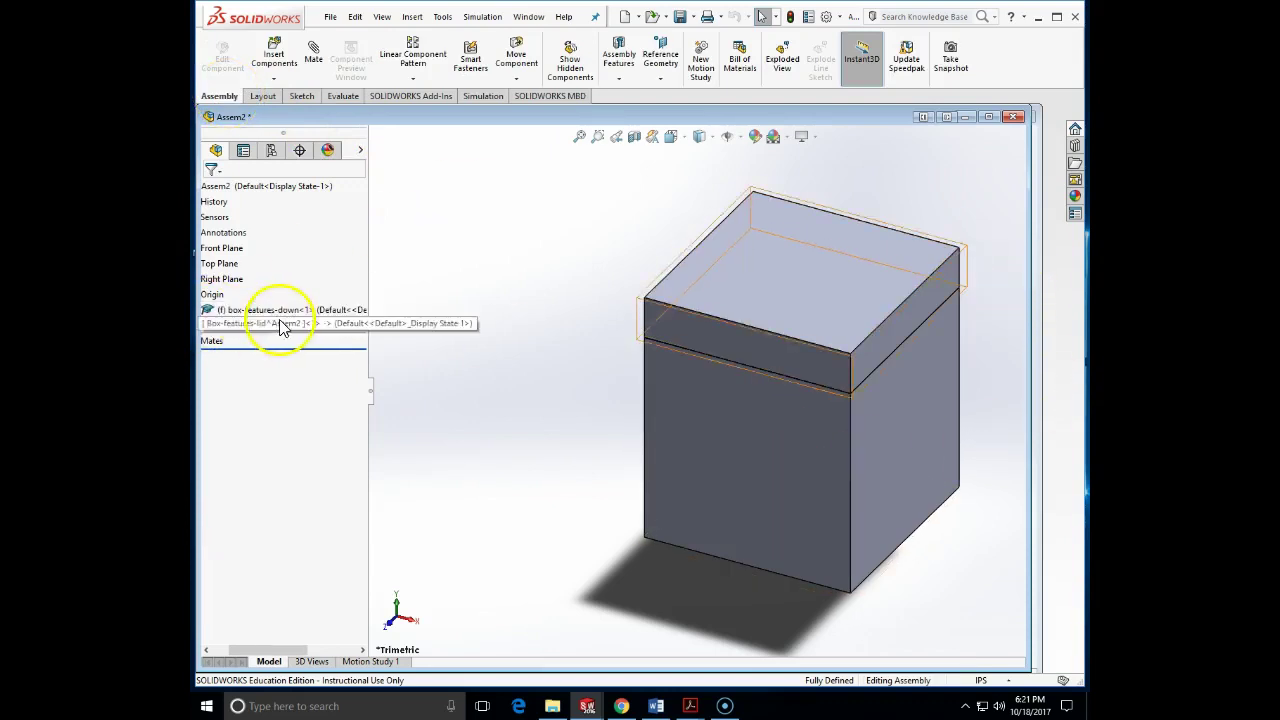
{"action": "left_click_drag", "start_coordinate": [406, 108], "coordinate": [418, 118]}
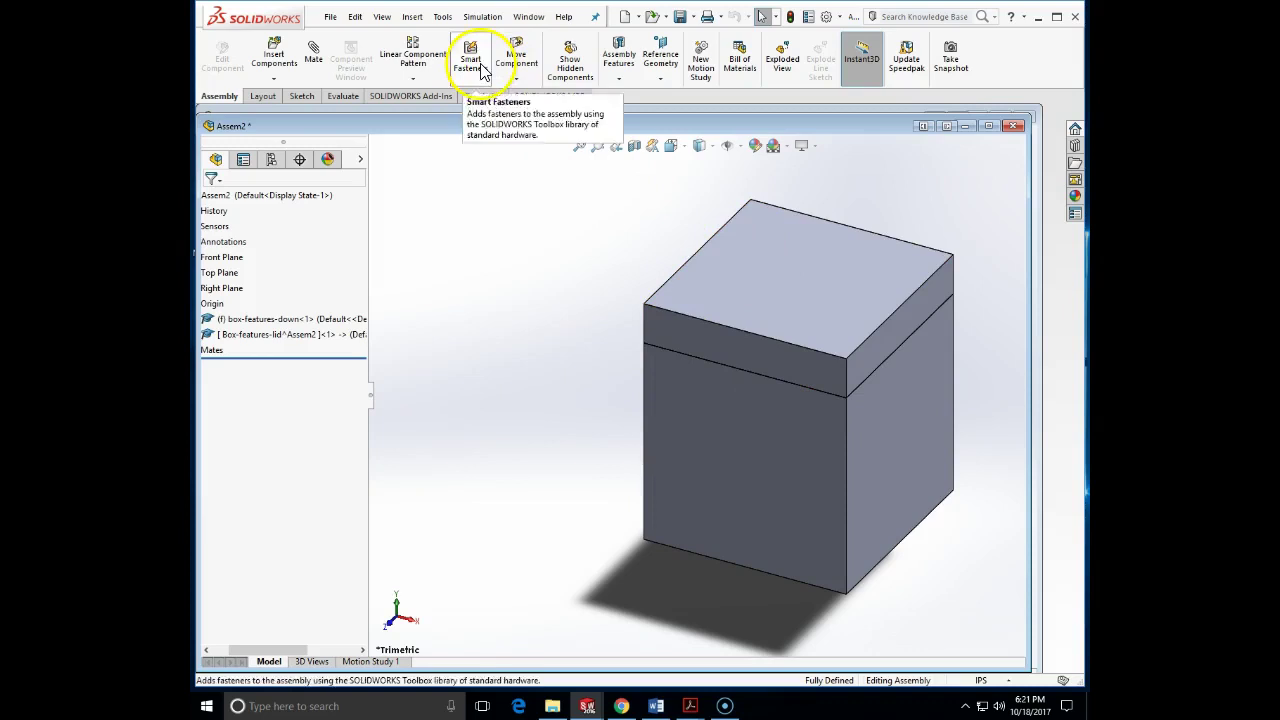
{"action": "left_click", "coordinate": [626, 90]}
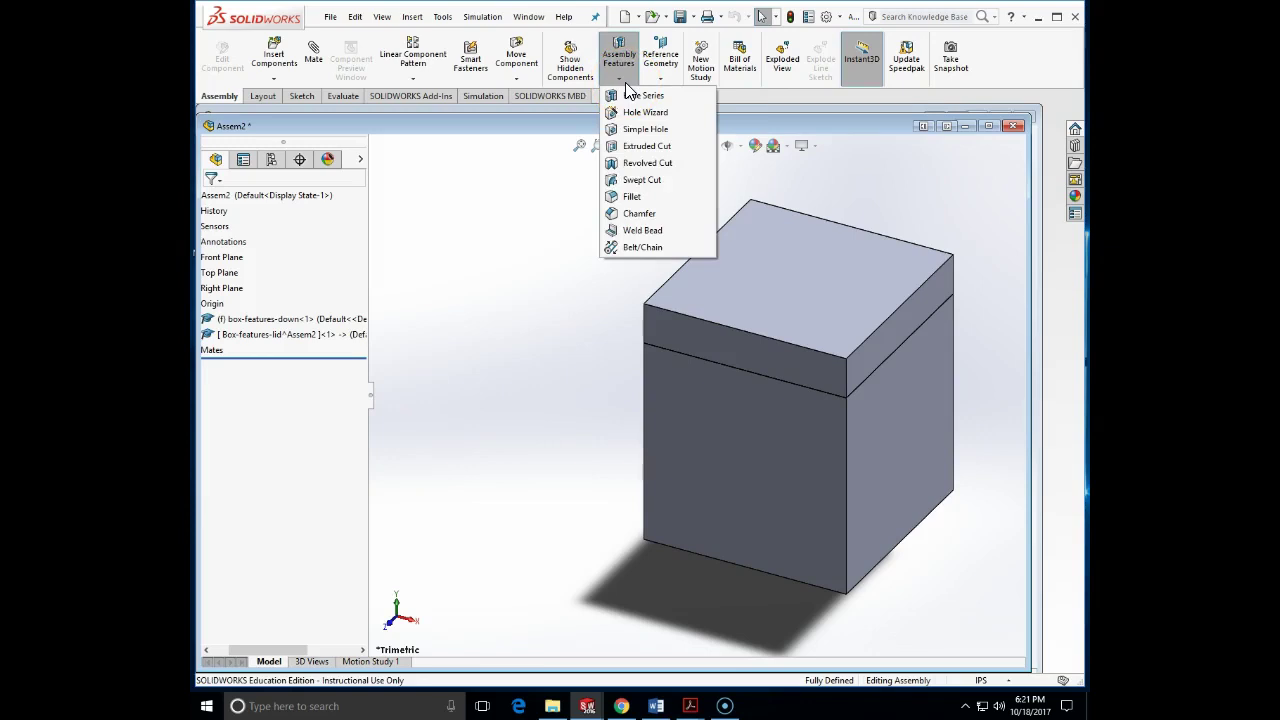
{"action": "left_click", "coordinate": [631, 99]}
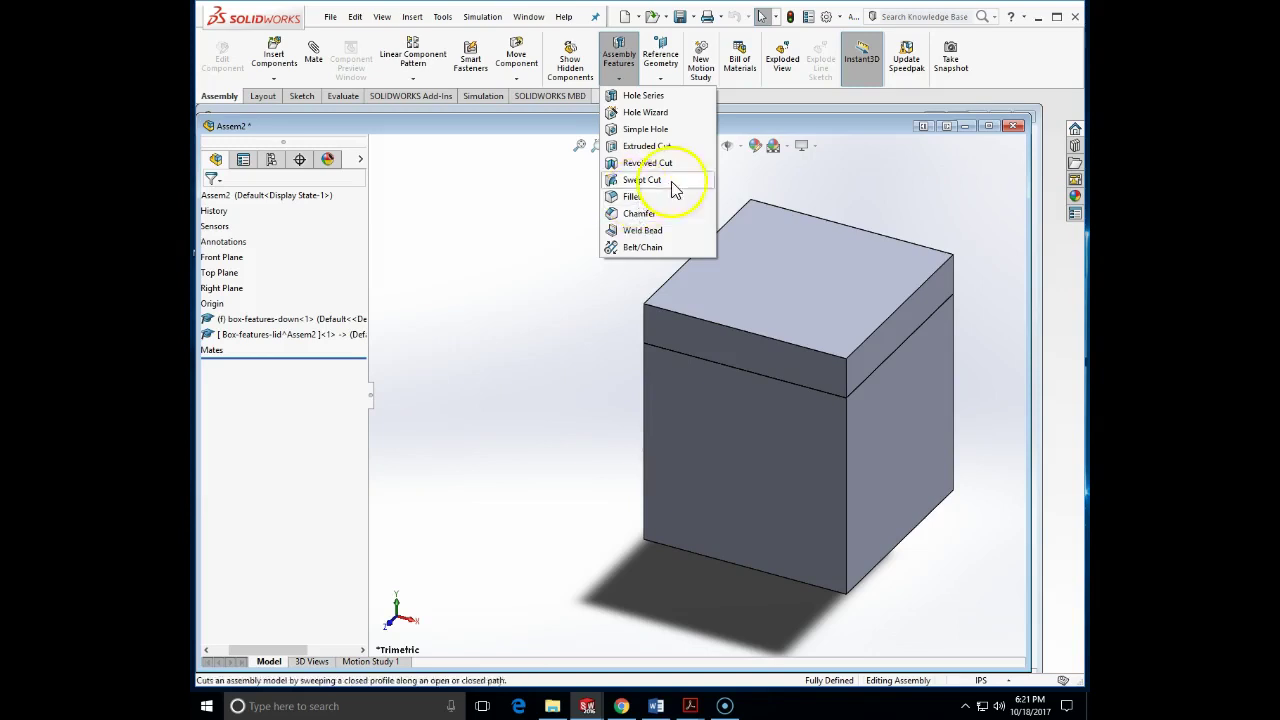
Display the assembly with hidden lines visible so the box's inner cavity shows through the lid
{"action": "left_click", "coordinate": [718, 147]}
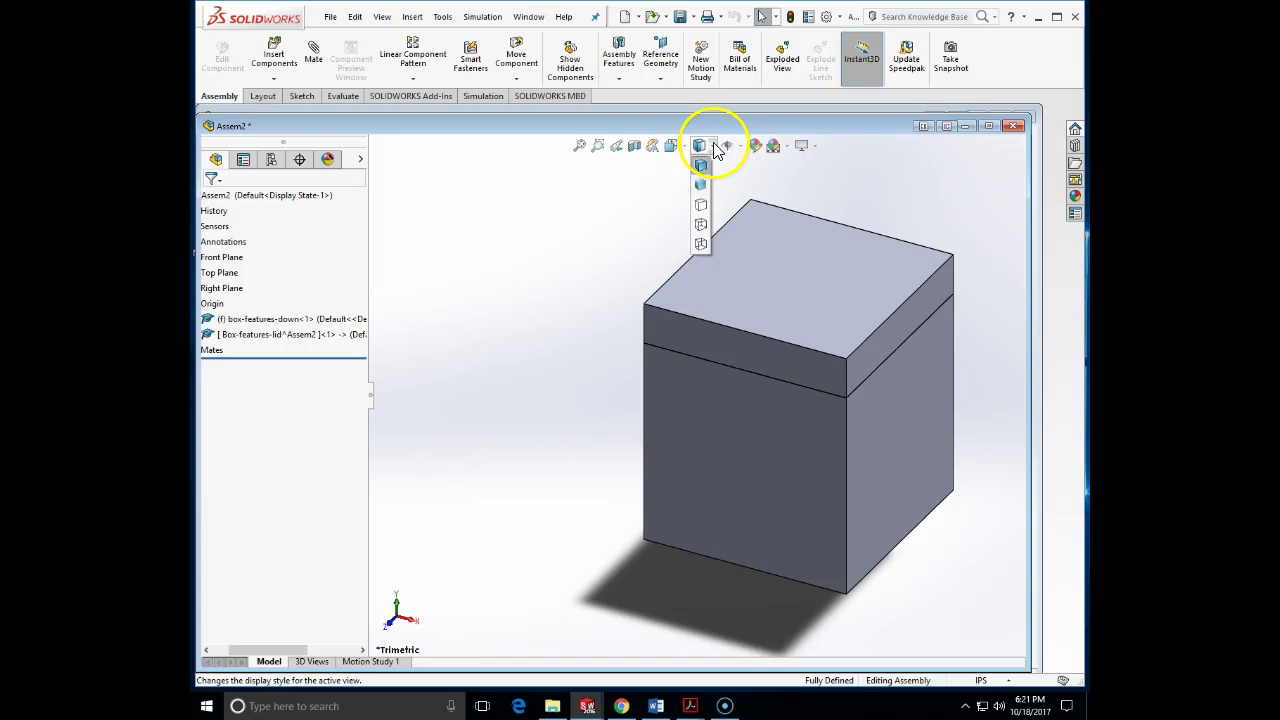
{"action": "left_click", "coordinate": [701, 230]}
{"action": "middle_click_drag", "start_coordinate": [700, 220], "coordinate": [695, 350]}
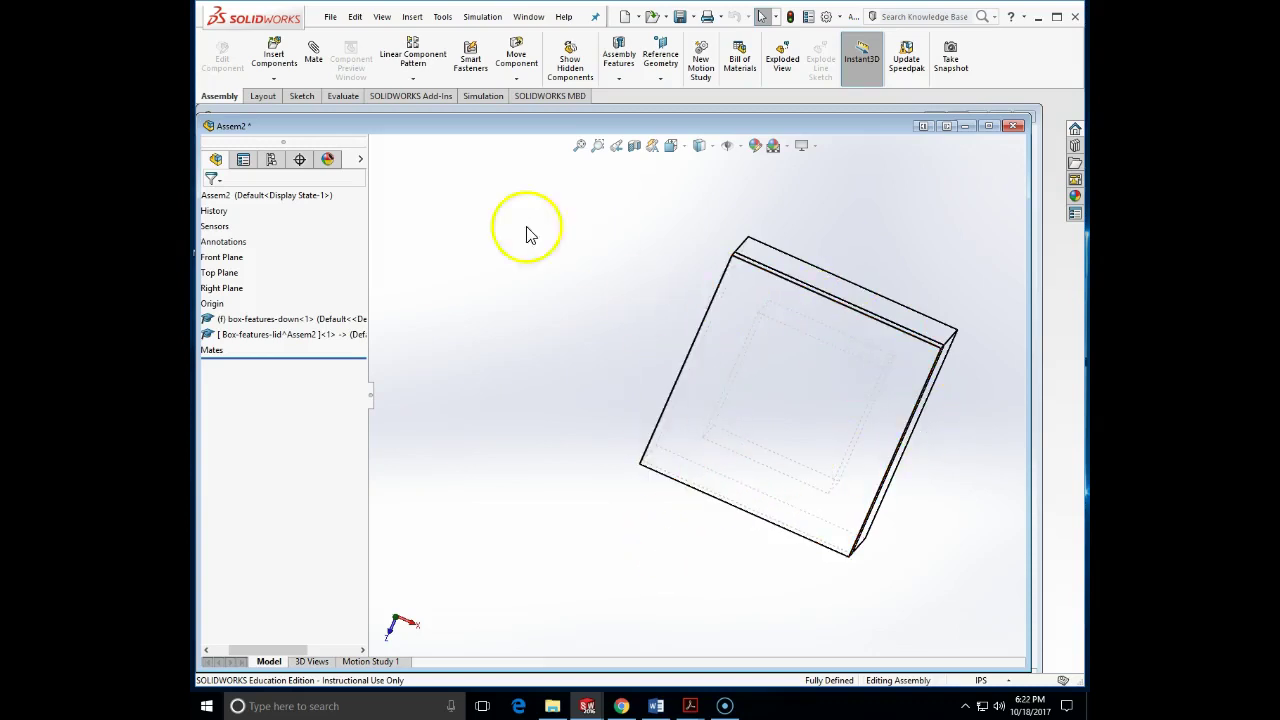
{"action": "left_click", "coordinate": [620, 80]}
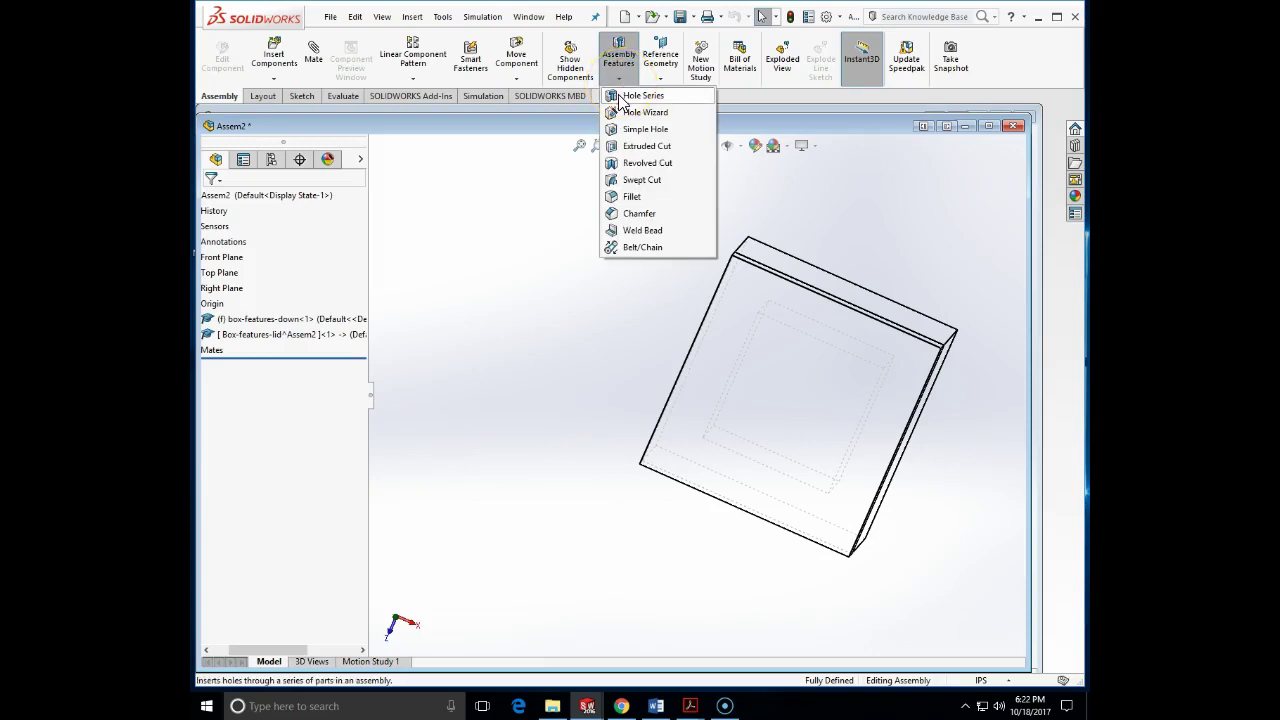
{"action": "left_click", "coordinate": [636, 96]}
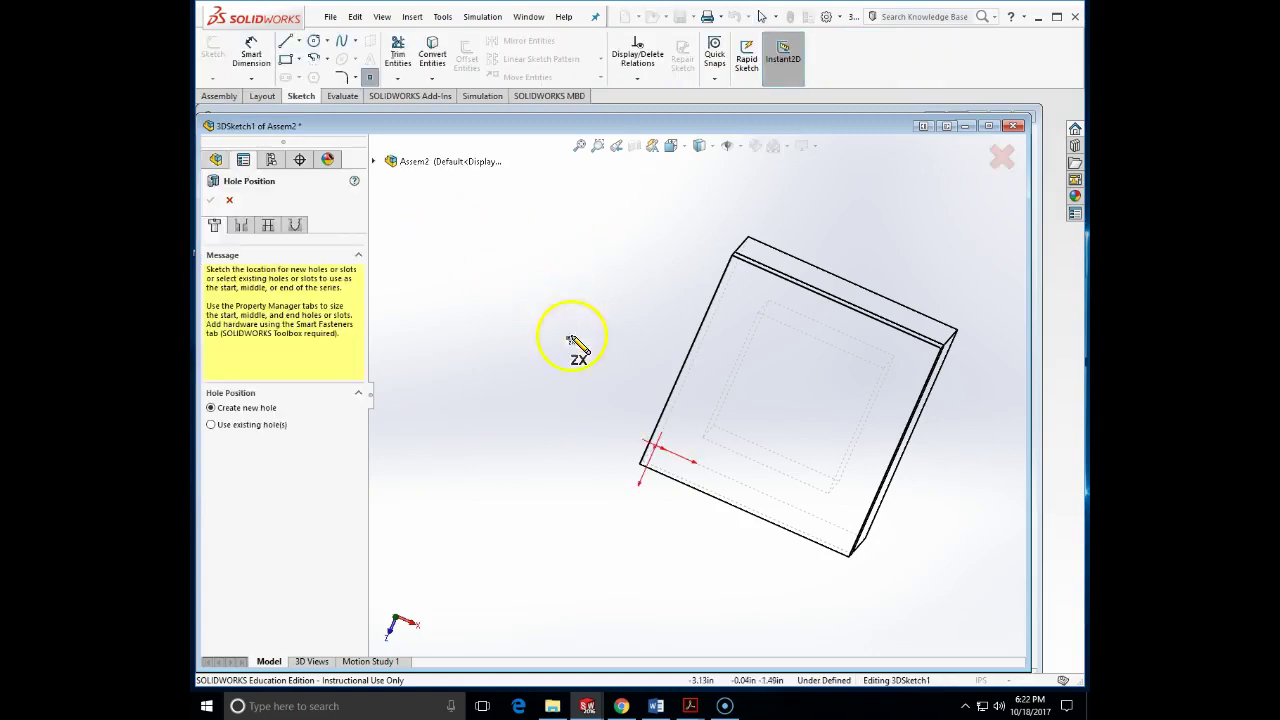
{"action": "middle_click_drag", "start_coordinate": [620, 329], "coordinate": [629, 207]}
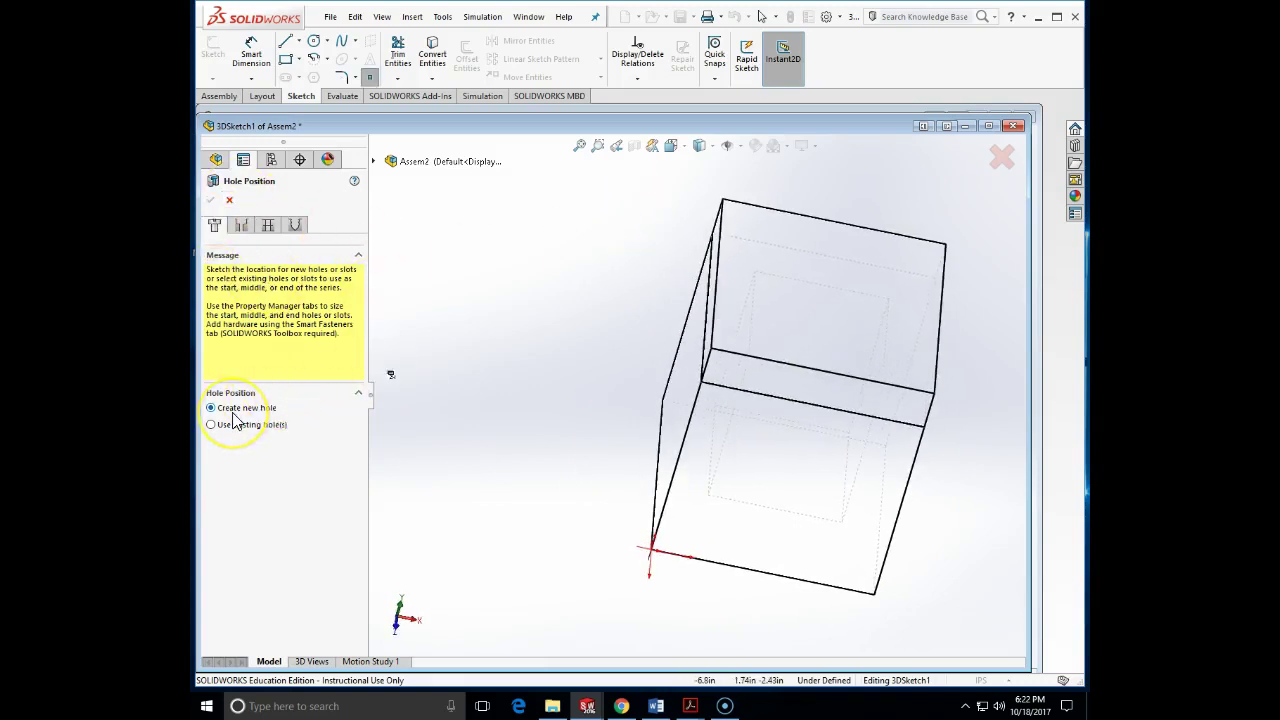
{"action": "left_click", "coordinate": [244, 226]}
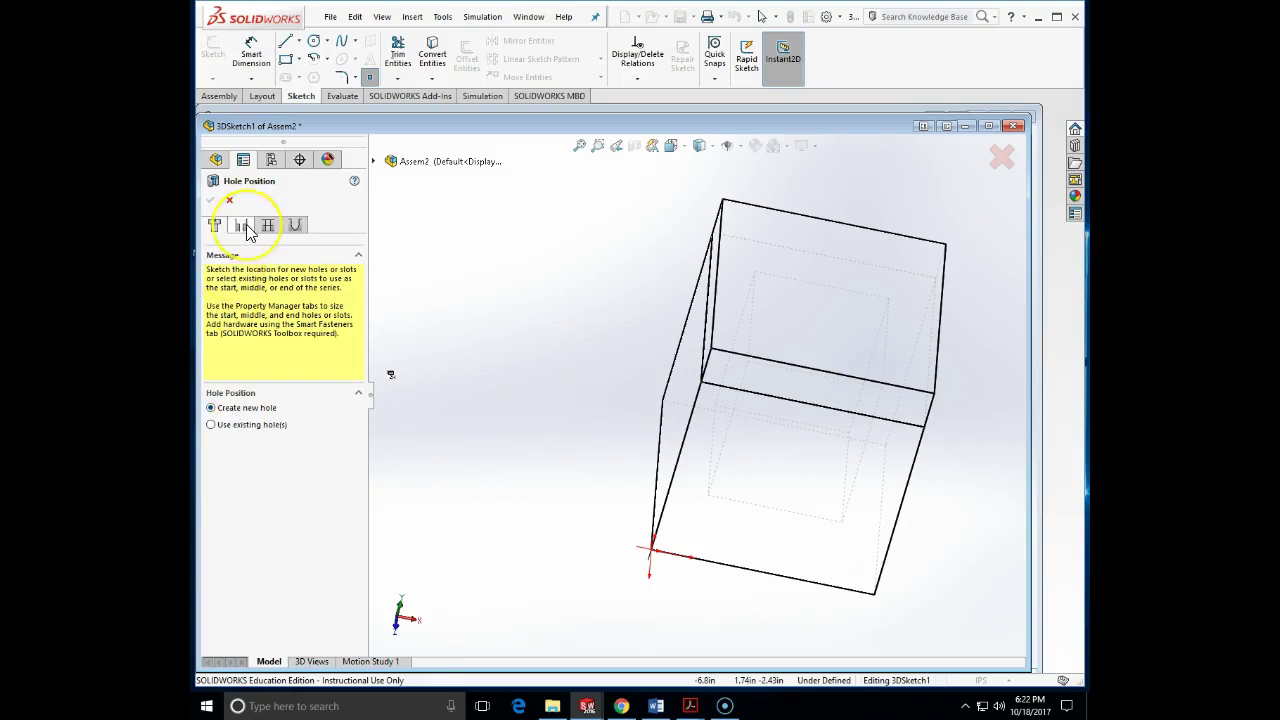
{"action": "left_click", "coordinate": [728, 350]}
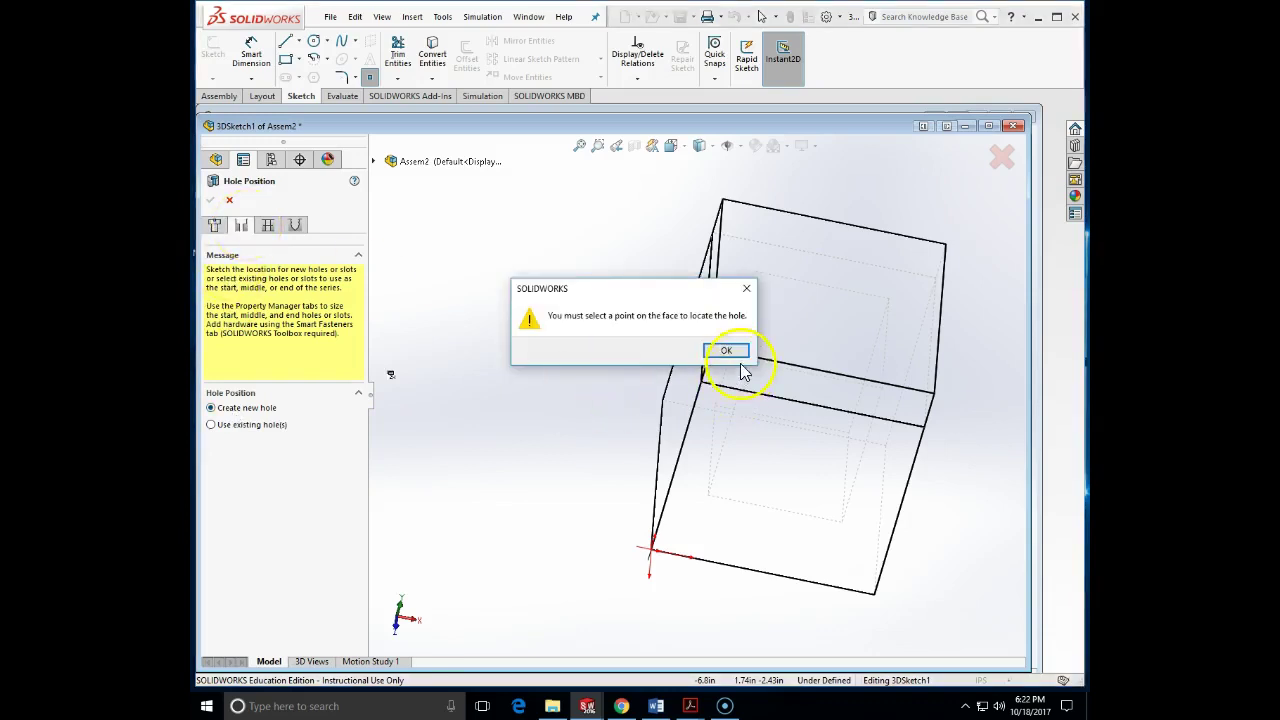
{"action": "left_click", "coordinate": [229, 200]}
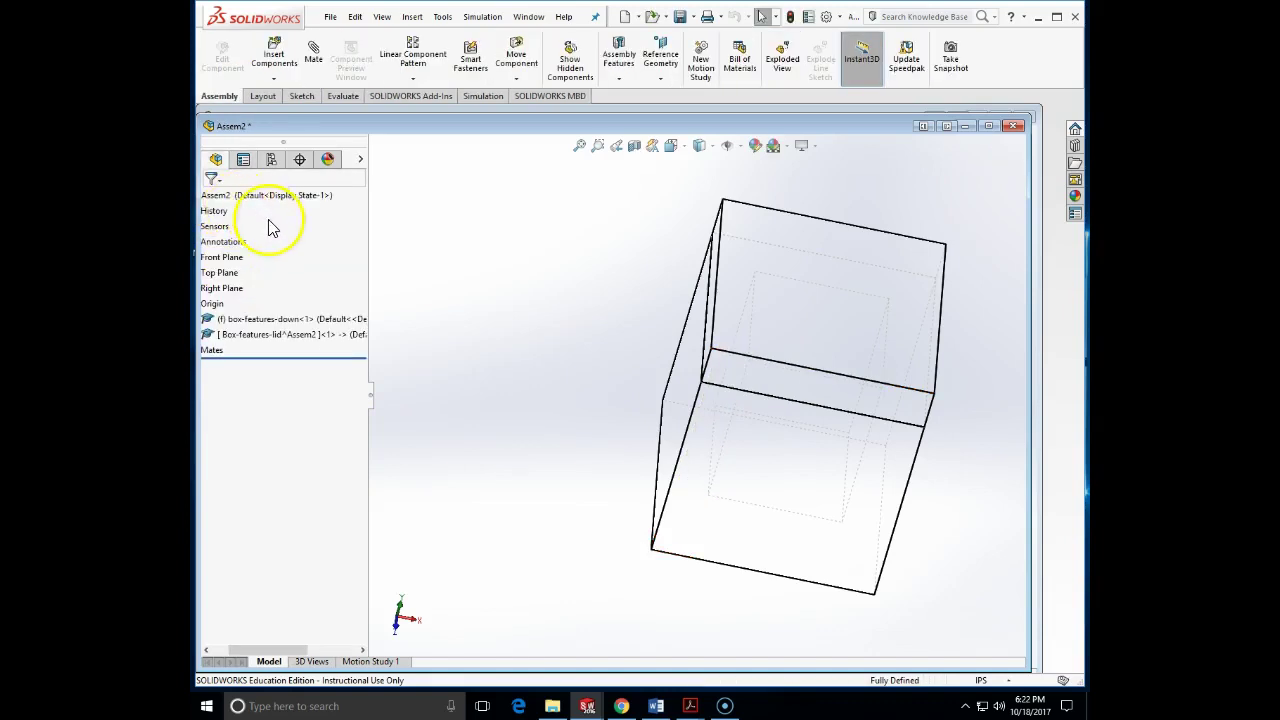
Start a Hole Series with new holes and place eight hole points around the rim area of the lid's top face
{"action": "left_click", "coordinate": [618, 82]}
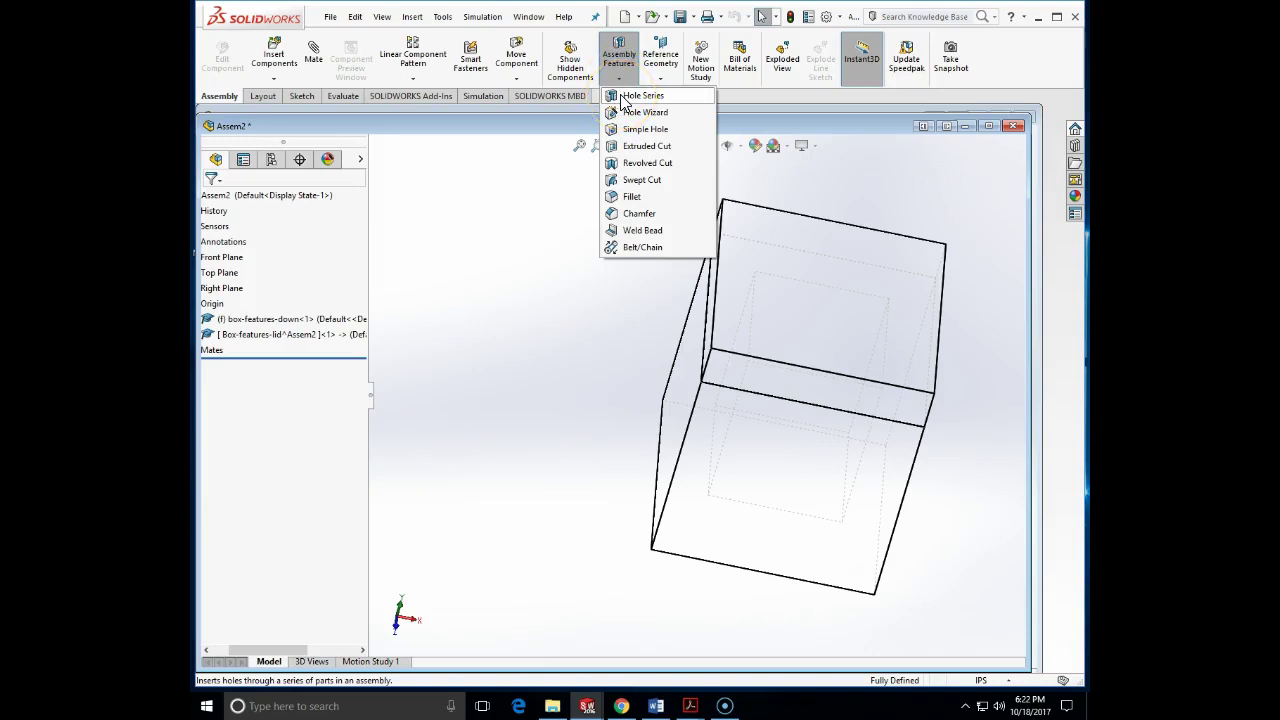
{"action": "left_click", "coordinate": [623, 97]}
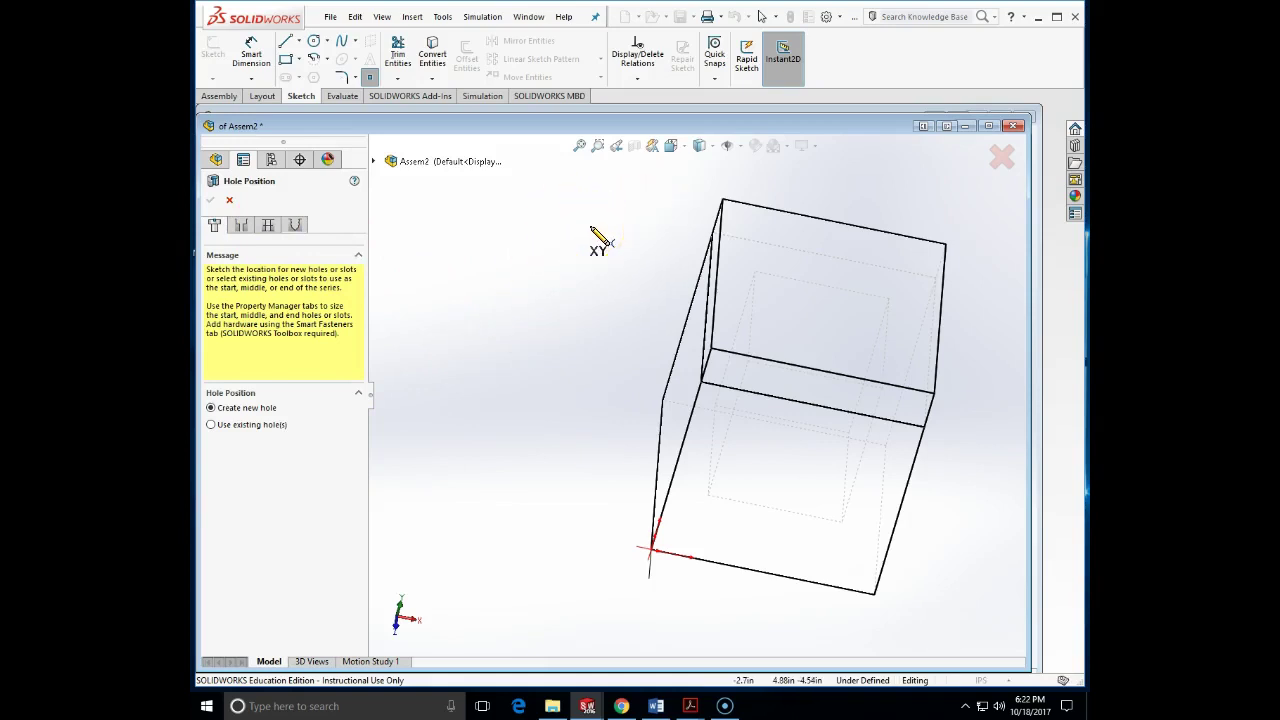
{"action": "left_click", "coordinate": [731, 460]}
{"action": "left_click", "coordinate": [755, 272]}
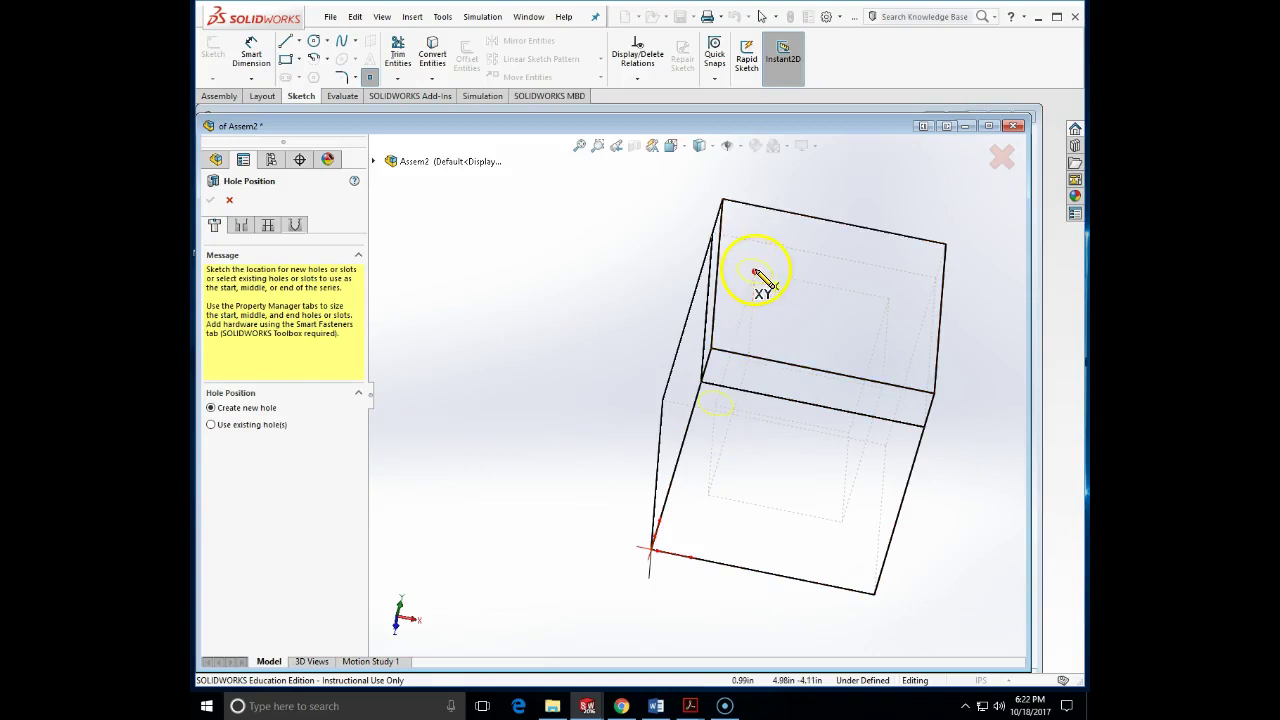
{"action": "left_click", "coordinate": [748, 247]}
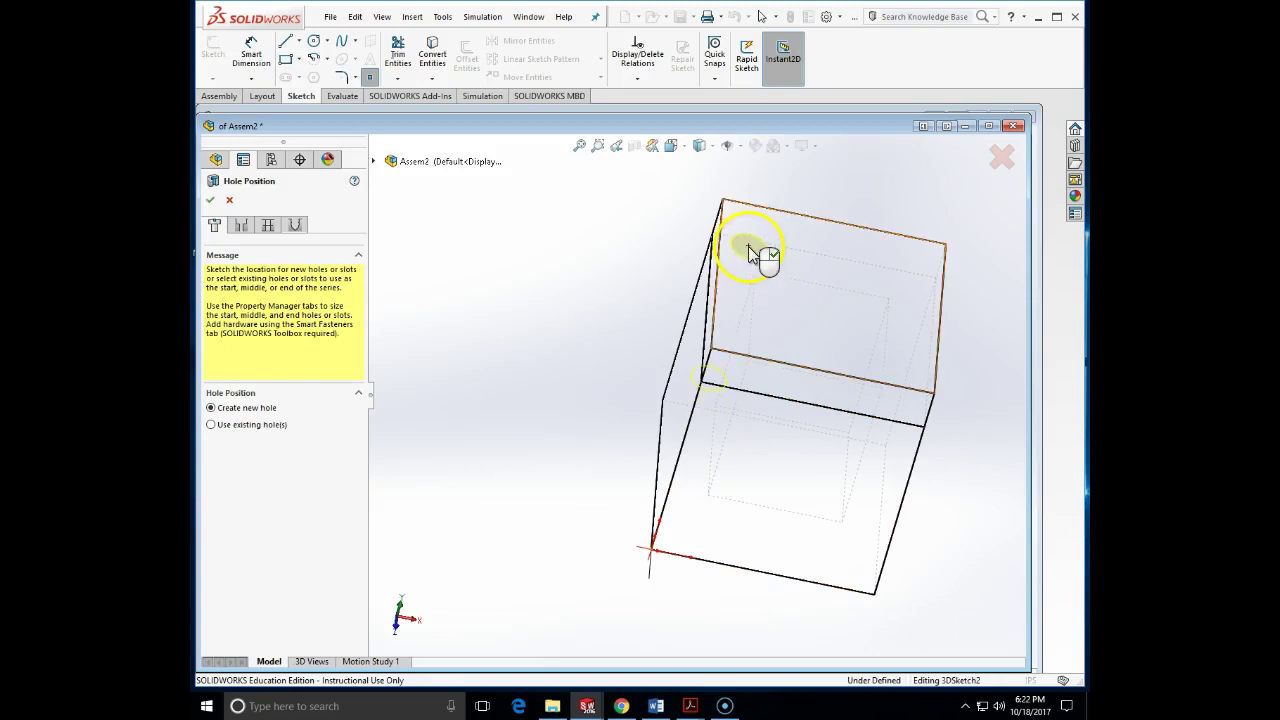
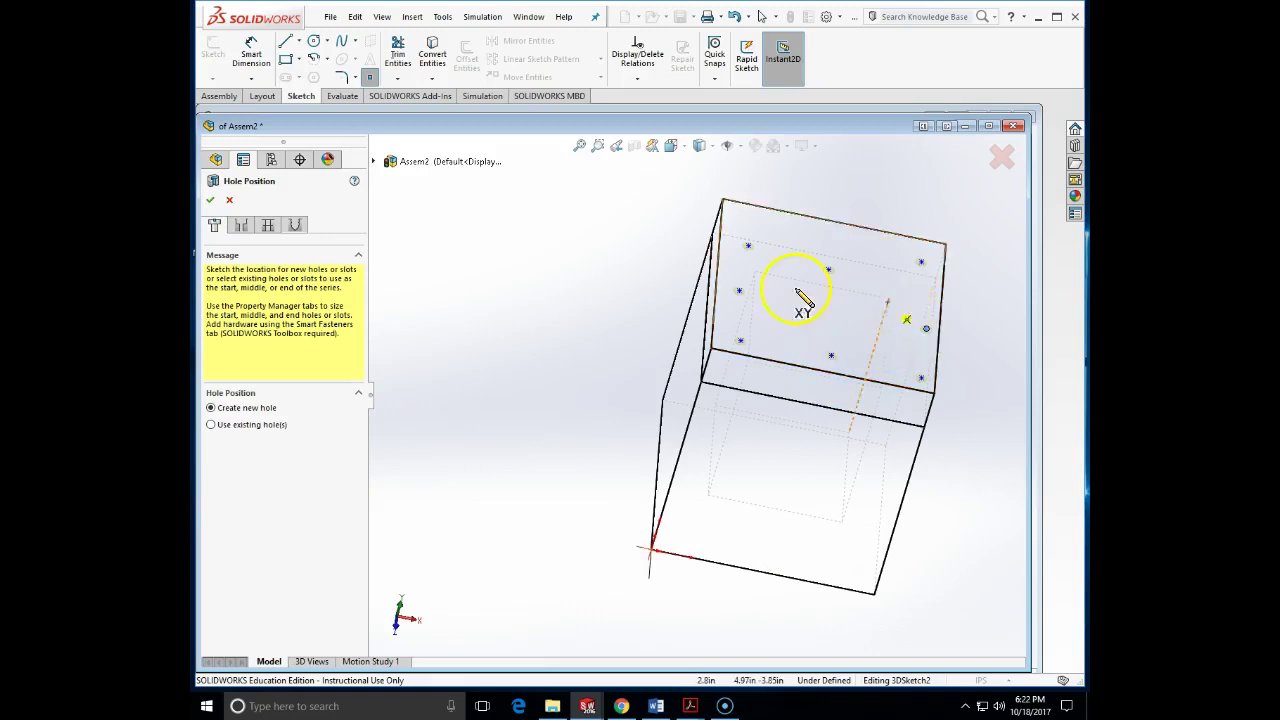
{"action": "middle_click_drag", "start_coordinate": [906, 271], "coordinate": [894, 364]}
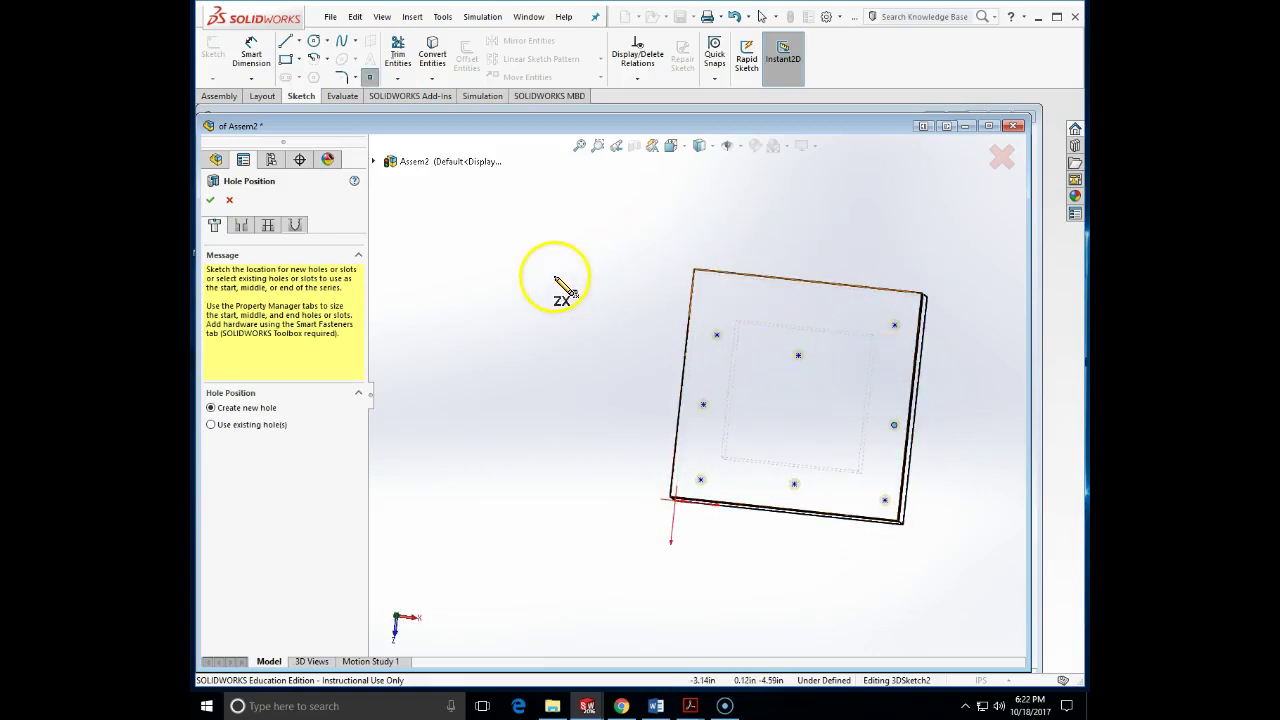
{"action": "key", "text": "Escape"}
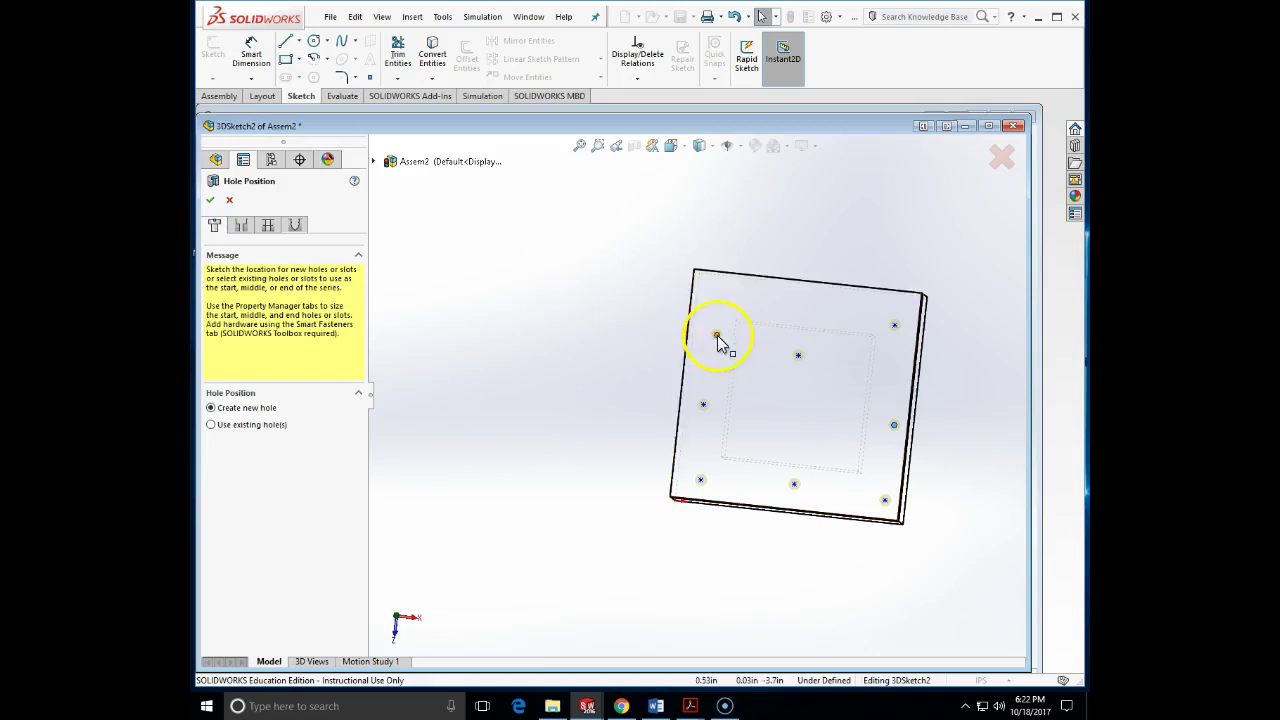
Try to relate the hole points along the lid's left edge, and cancel the whole hole series with its placed points
{"action": "left_click", "coordinate": [716, 336], "text": "ctrl"}
{"action": "left_click", "coordinate": [703, 405], "text": "ctrl"}
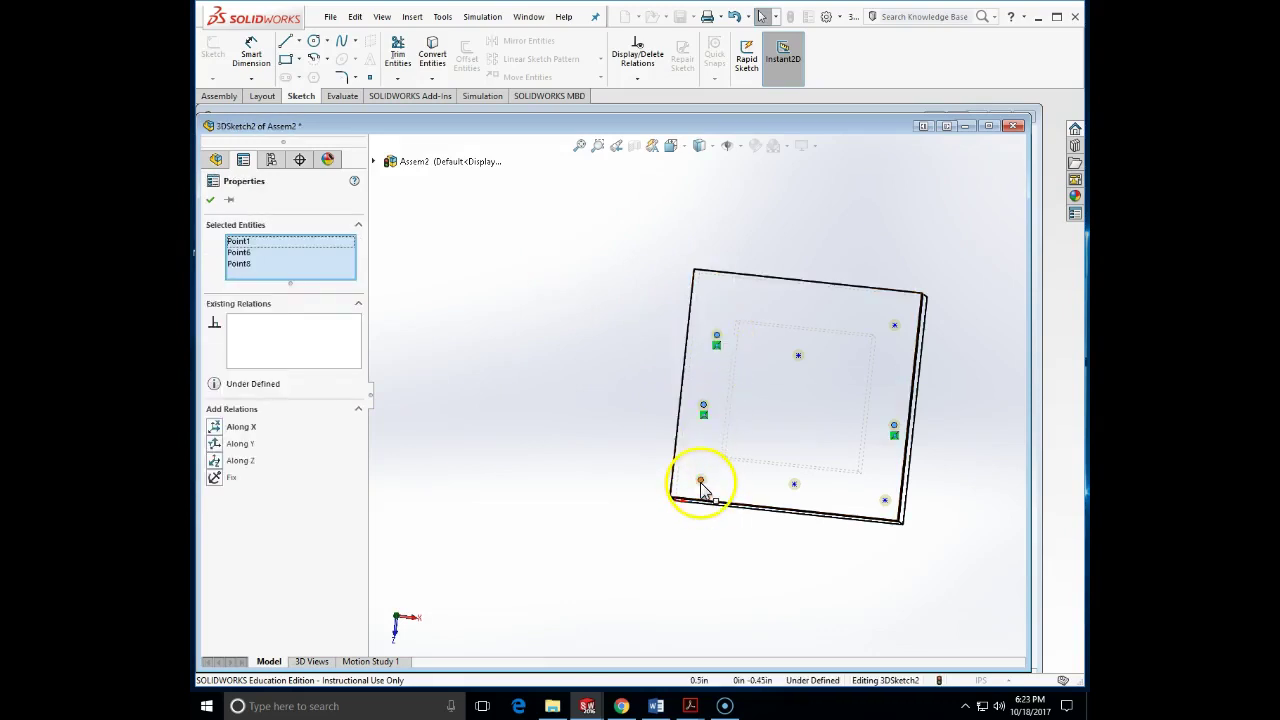
{"action": "left_click", "coordinate": [700, 482], "text": "ctrl"}
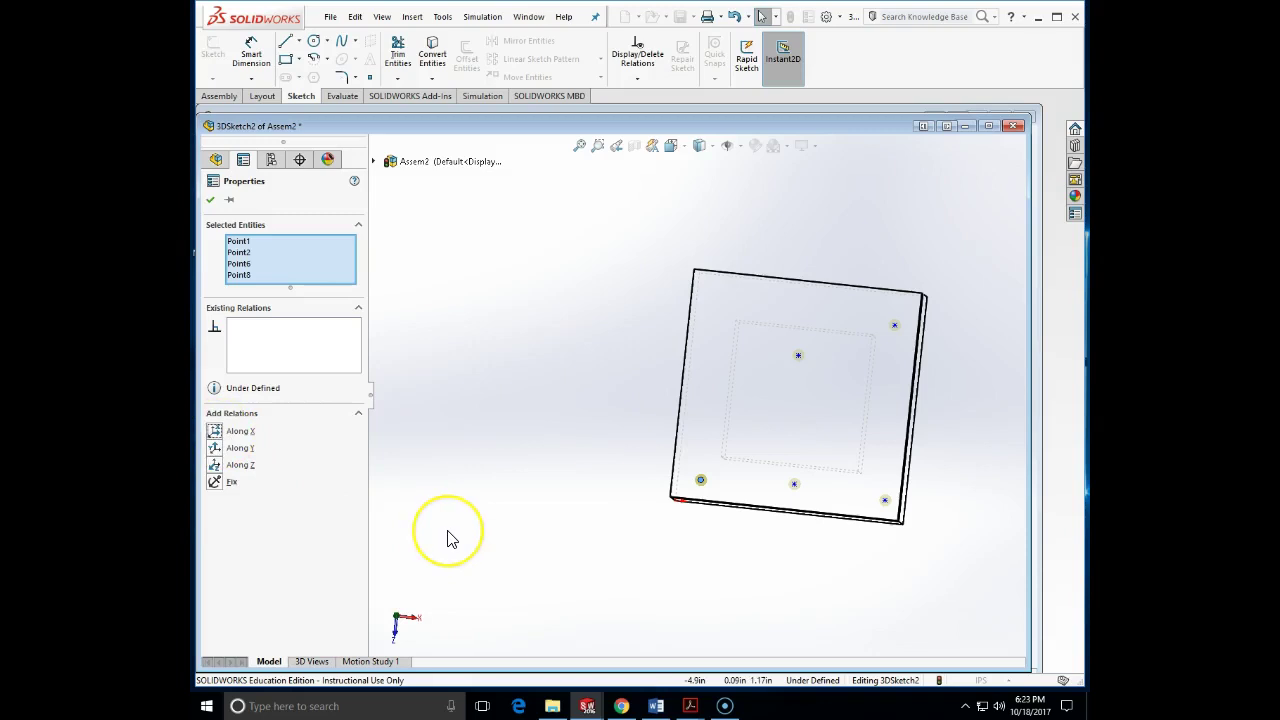
{"action": "left_click", "coordinate": [550, 516]}
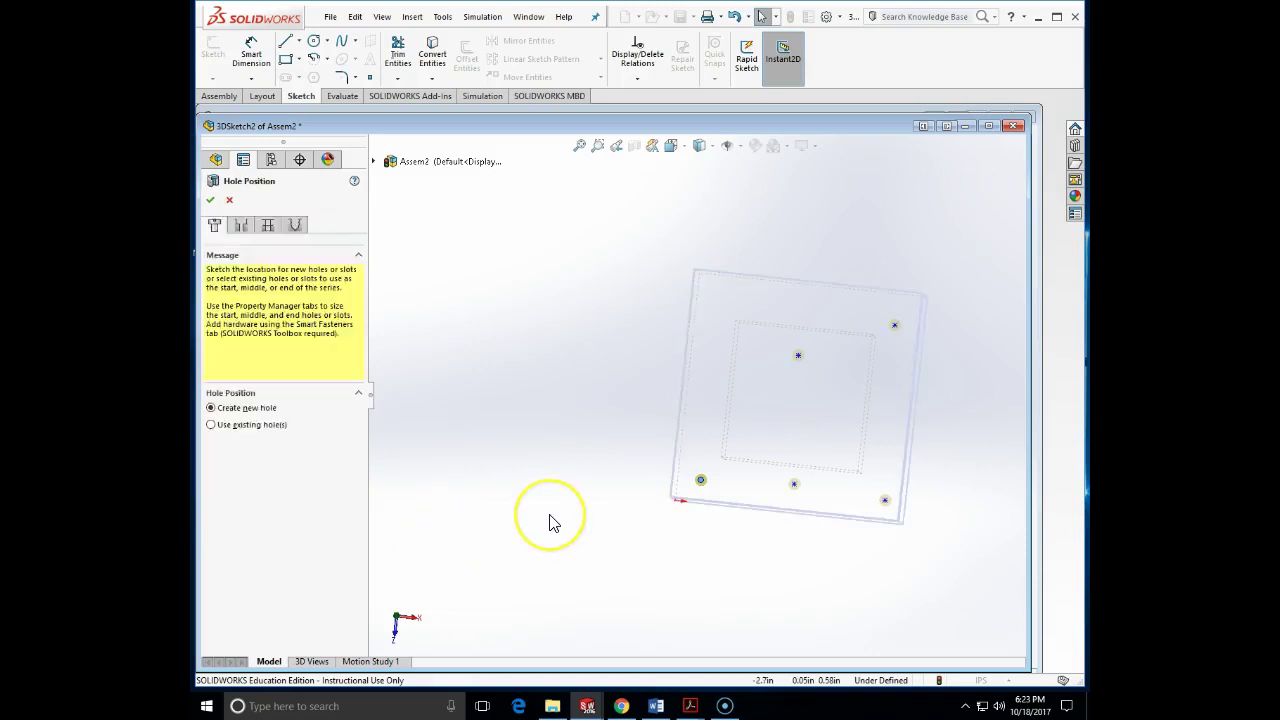
{"action": "mouse_move", "coordinate": [618, 435]}
{"action": "middle_mouse_down"}
{"action": "mouse_move", "coordinate": [614, 363]}
{"action": "mouse_move", "coordinate": [714, 371]}
{"action": "mouse_move", "coordinate": [771, 314]}
{"action": "mouse_move", "coordinate": [705, 437]}
{"action": "middle_mouse_up"}
{"action": "mouse_move", "coordinate": [697, 494]}
{"action": "middle_mouse_down"}
{"action": "mouse_move", "coordinate": [694, 529]}
{"action": "mouse_move", "coordinate": [636, 596]}
{"action": "middle_mouse_up"}
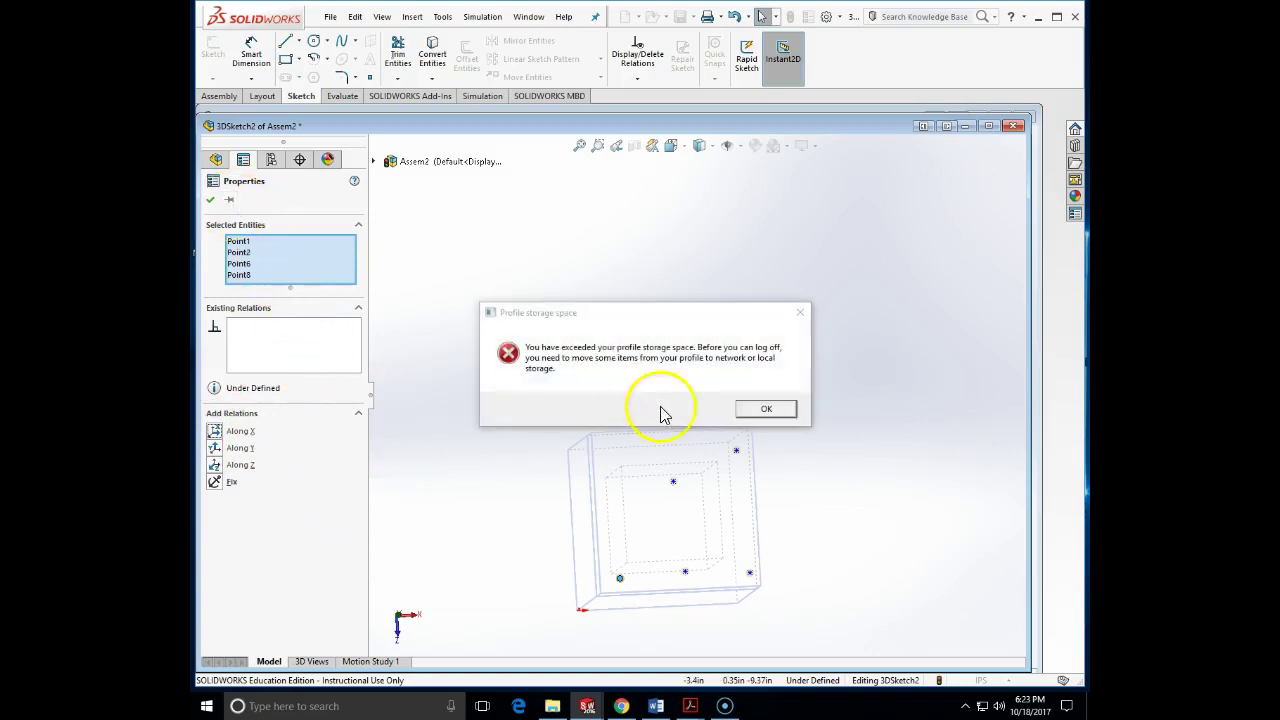
{"action": "left_click", "coordinate": [762, 409]}
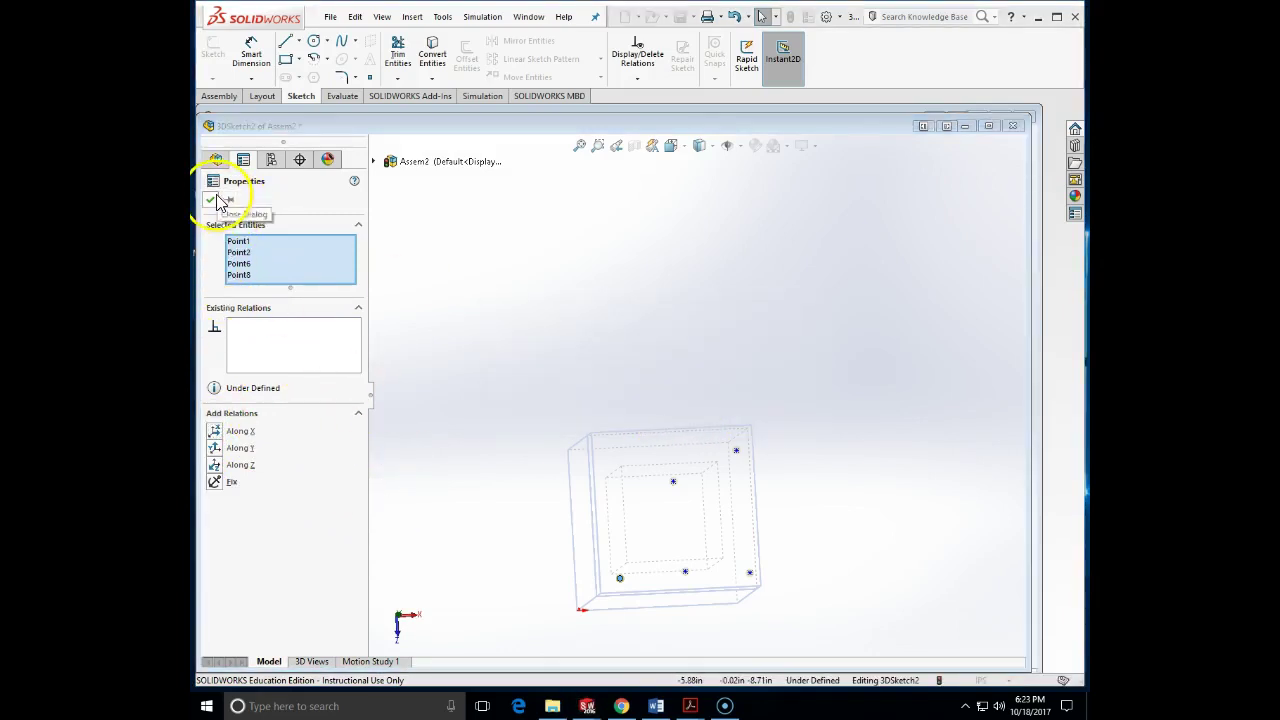
{"action": "mouse_move", "coordinate": [436, 204]}
{"action": "middle_mouse_down"}
{"action": "mouse_move", "coordinate": [451, 257]}
{"action": "mouse_move", "coordinate": [414, 194]}
{"action": "middle_mouse_up"}
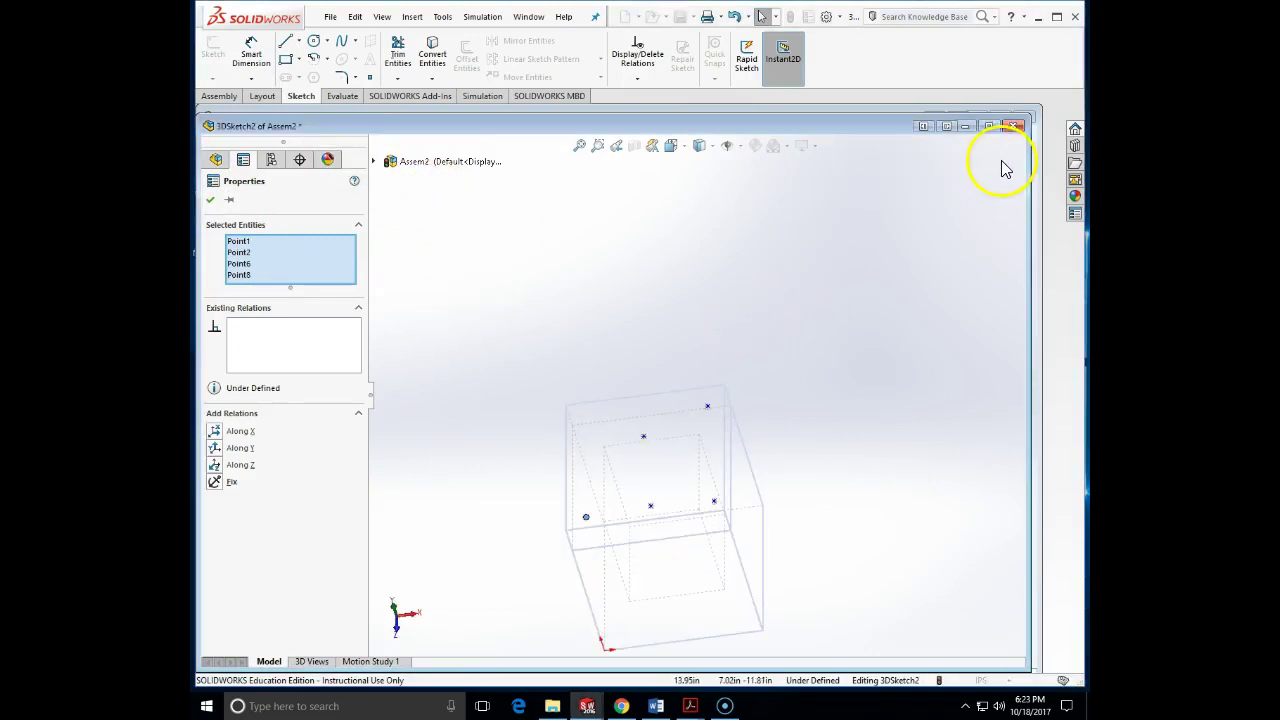
{"action": "left_click", "coordinate": [210, 201]}
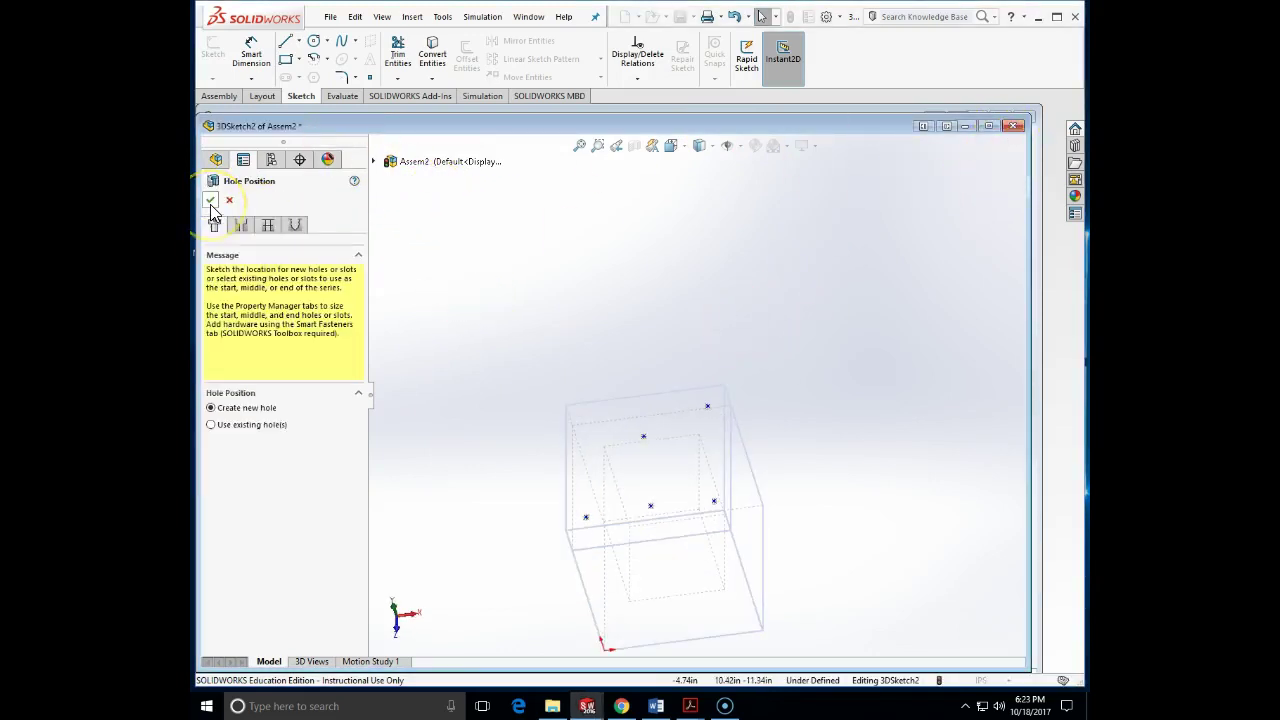
{"action": "left_click", "coordinate": [229, 201]}
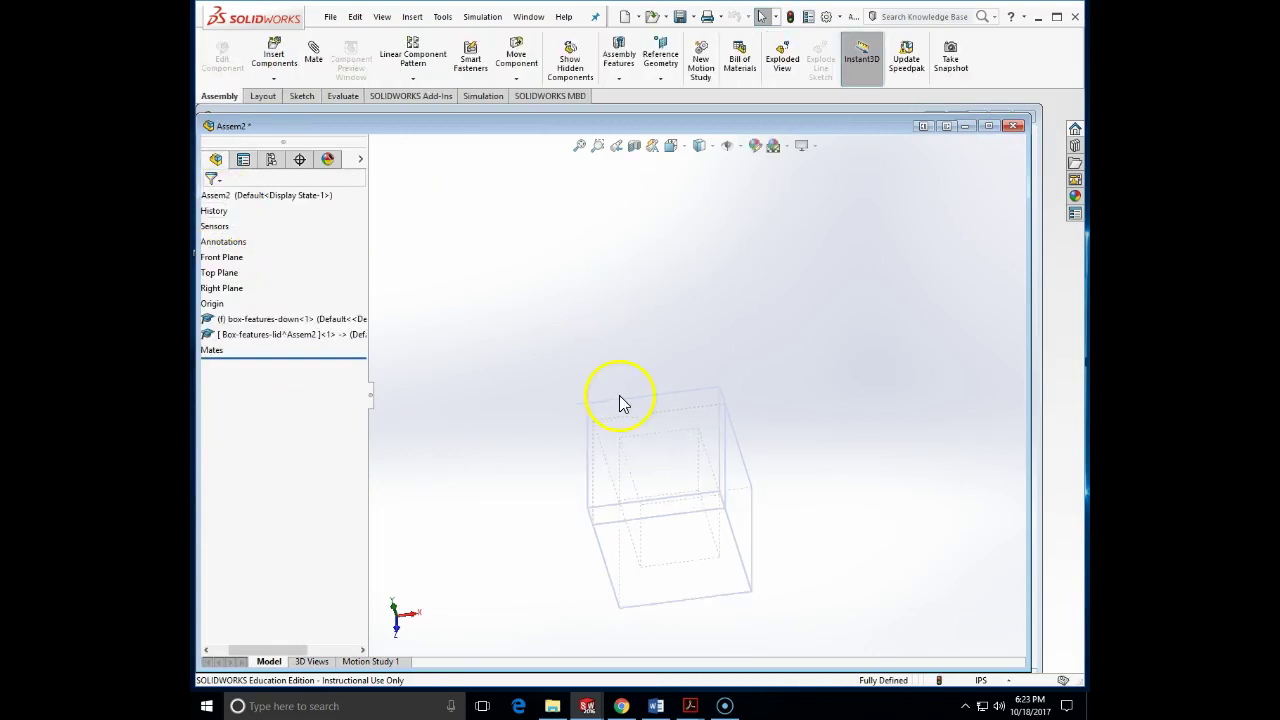
Start a new Hole Series and place eight new hole points around the rim of the lid's top face
{"action": "middle_click_drag", "start_coordinate": [620, 400], "coordinate": [725, 350]}
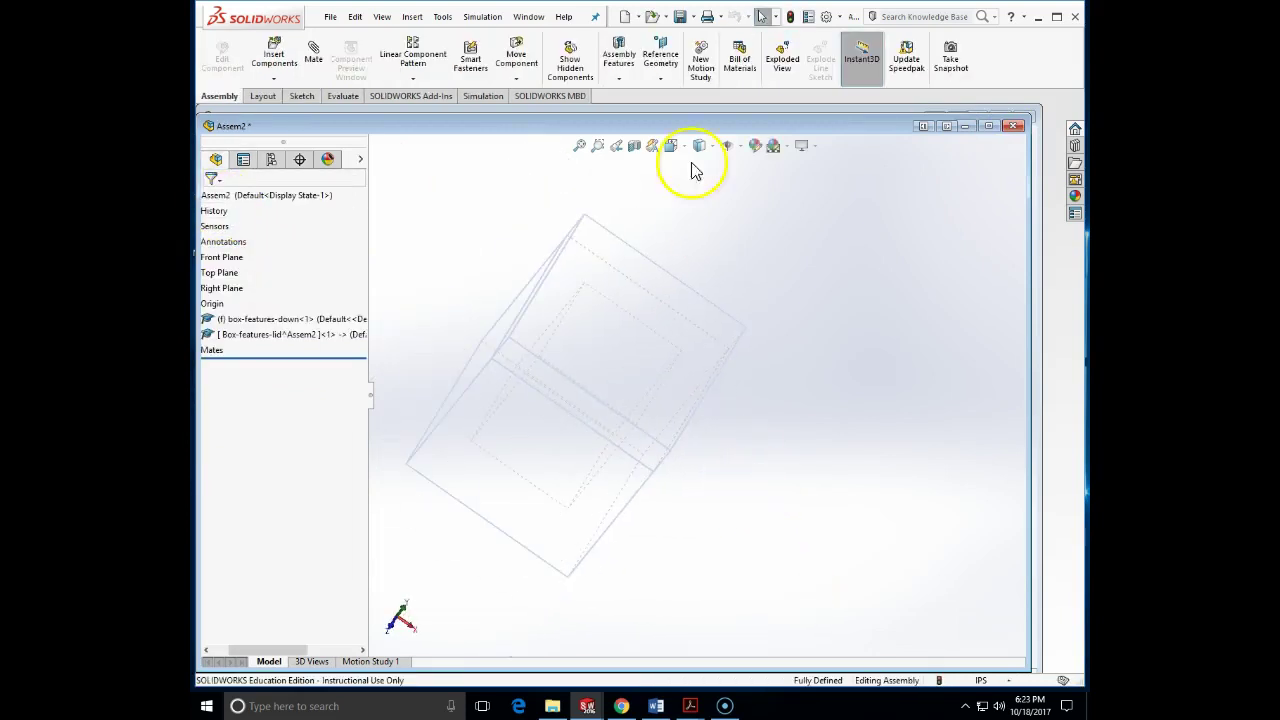
{"action": "left_click", "coordinate": [621, 79]}
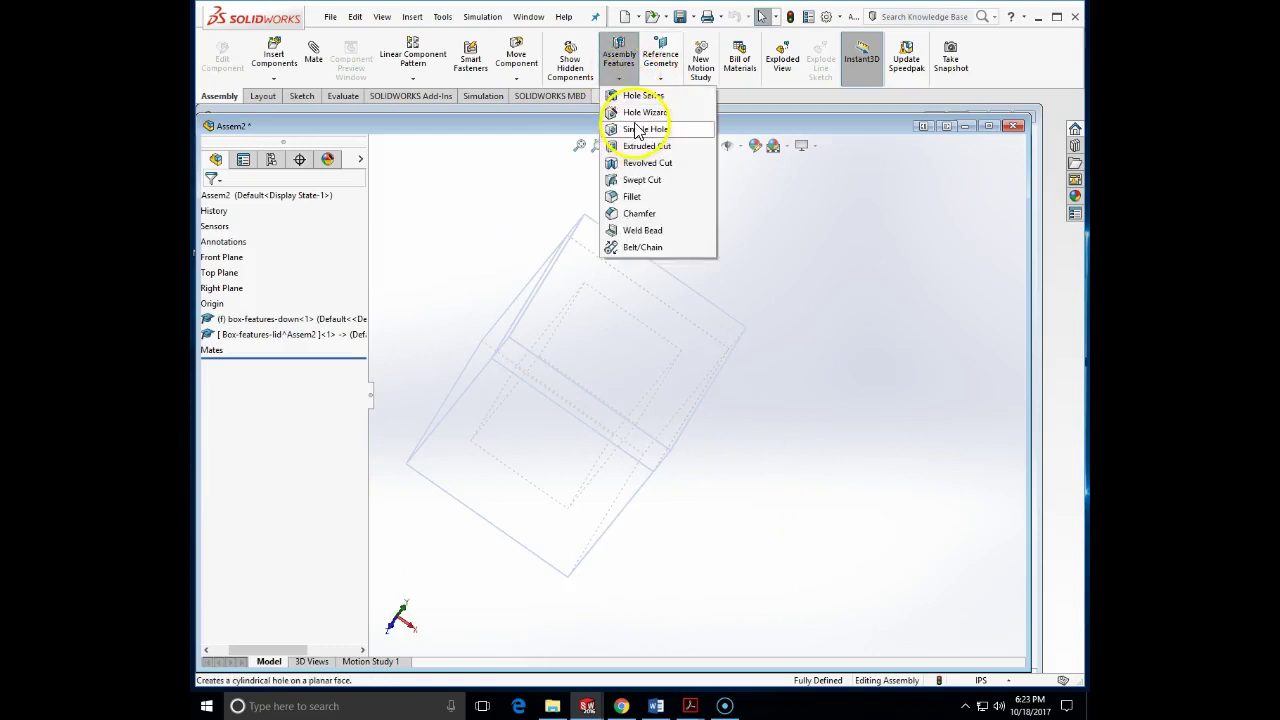
{"action": "left_click", "coordinate": [645, 112]}
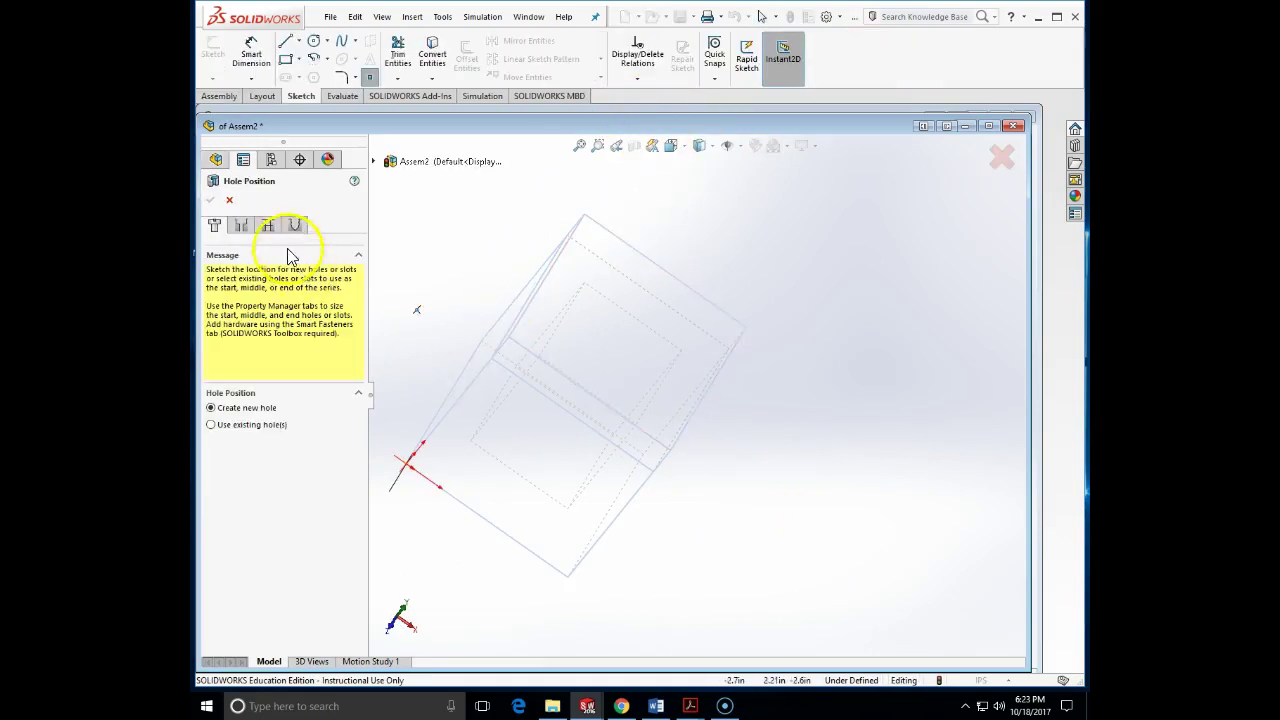
{"action": "left_click", "coordinate": [586, 254]}
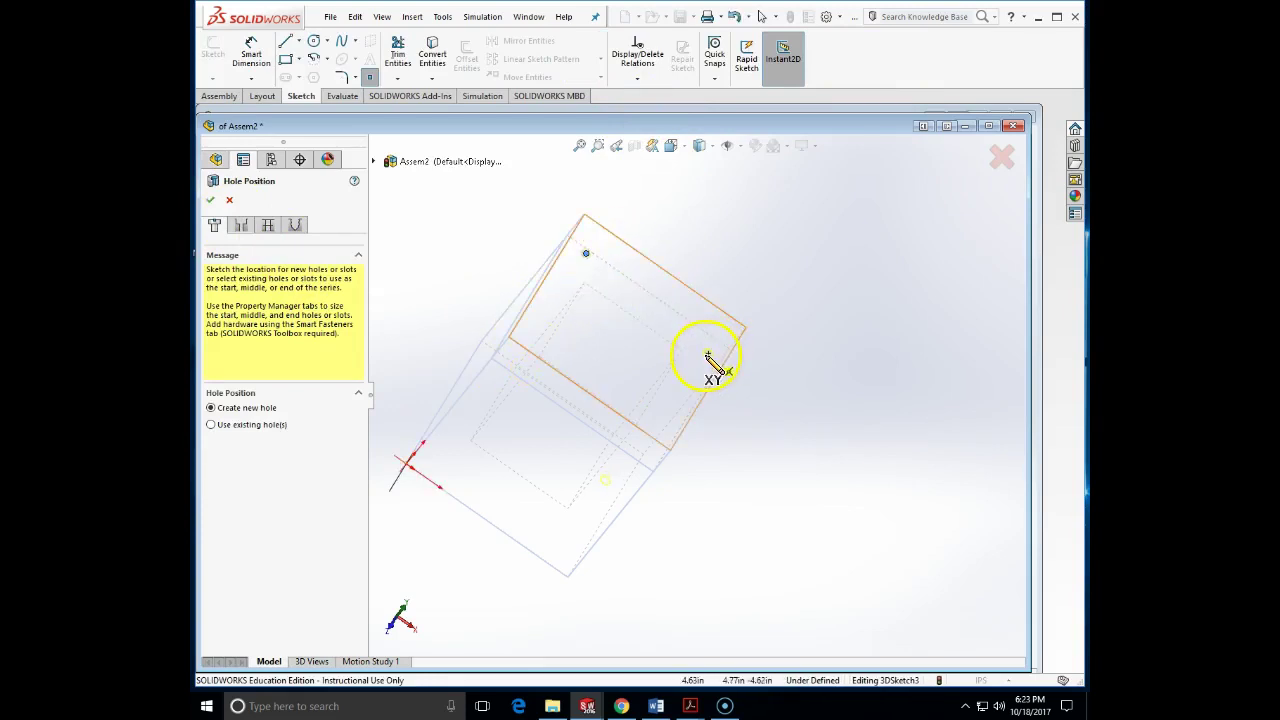
{"action": "left_click", "coordinate": [708, 342]}
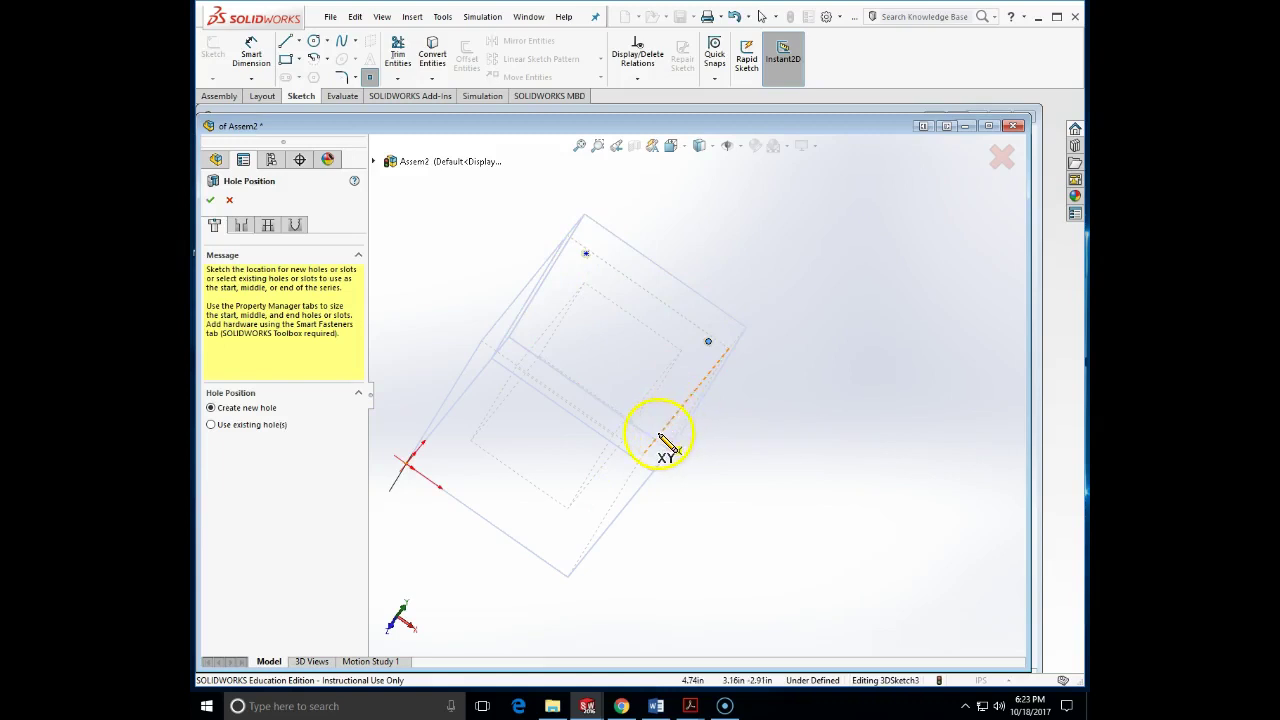
{"action": "left_click", "coordinate": [657, 425]}
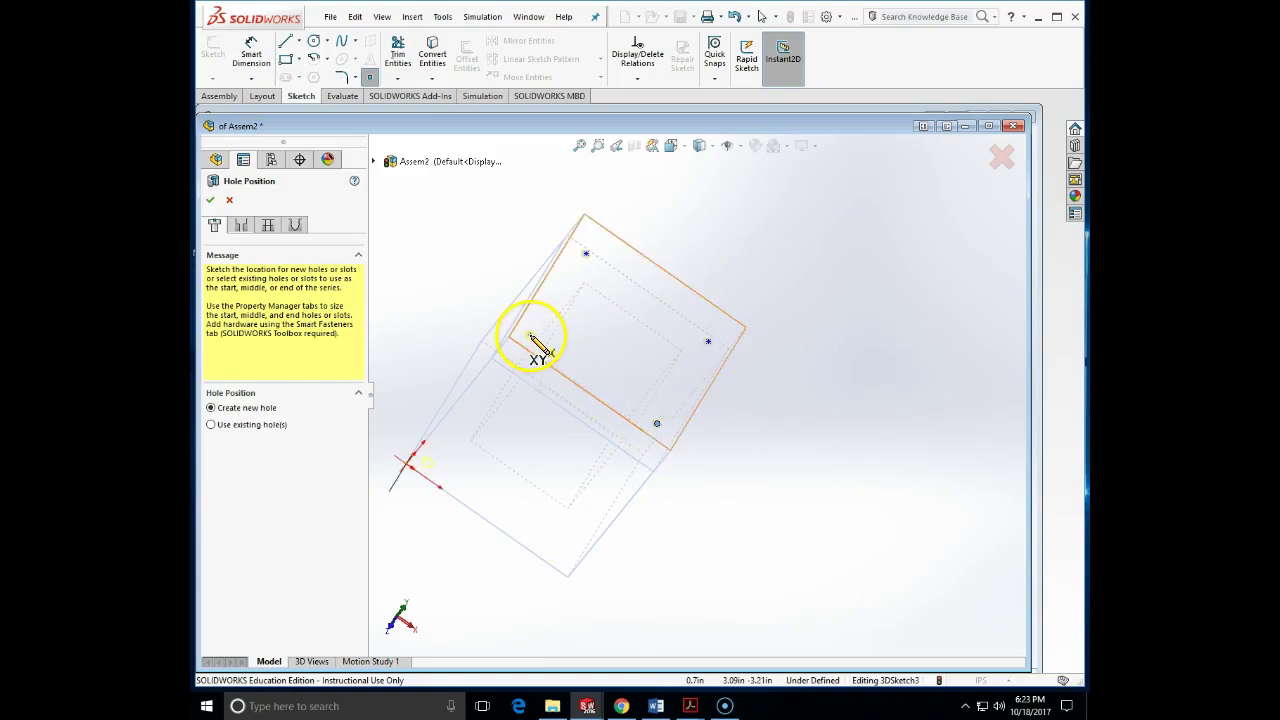
{"action": "left_click", "coordinate": [559, 289]}
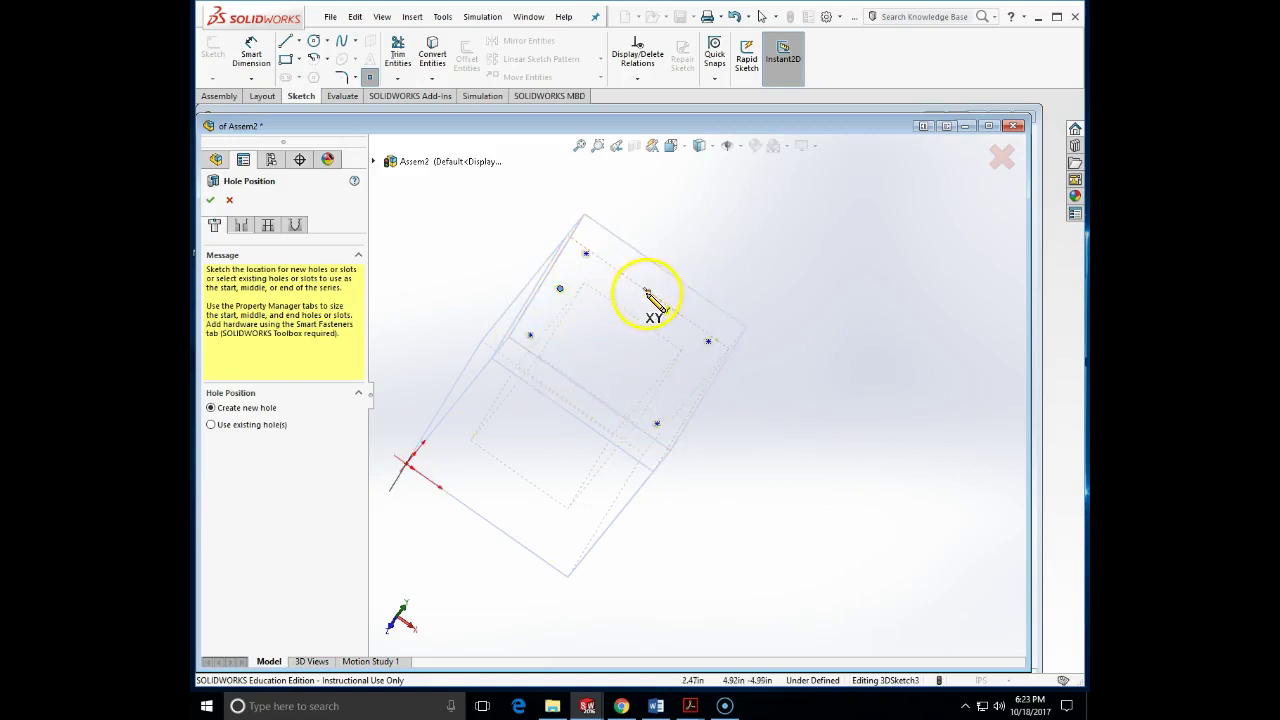
{"action": "left_click", "coordinate": [643, 302]}
{"action": "left_click", "coordinate": [675, 396]}
{"action": "middle_click_drag", "start_coordinate": [590, 396], "coordinate": [550, 503]}
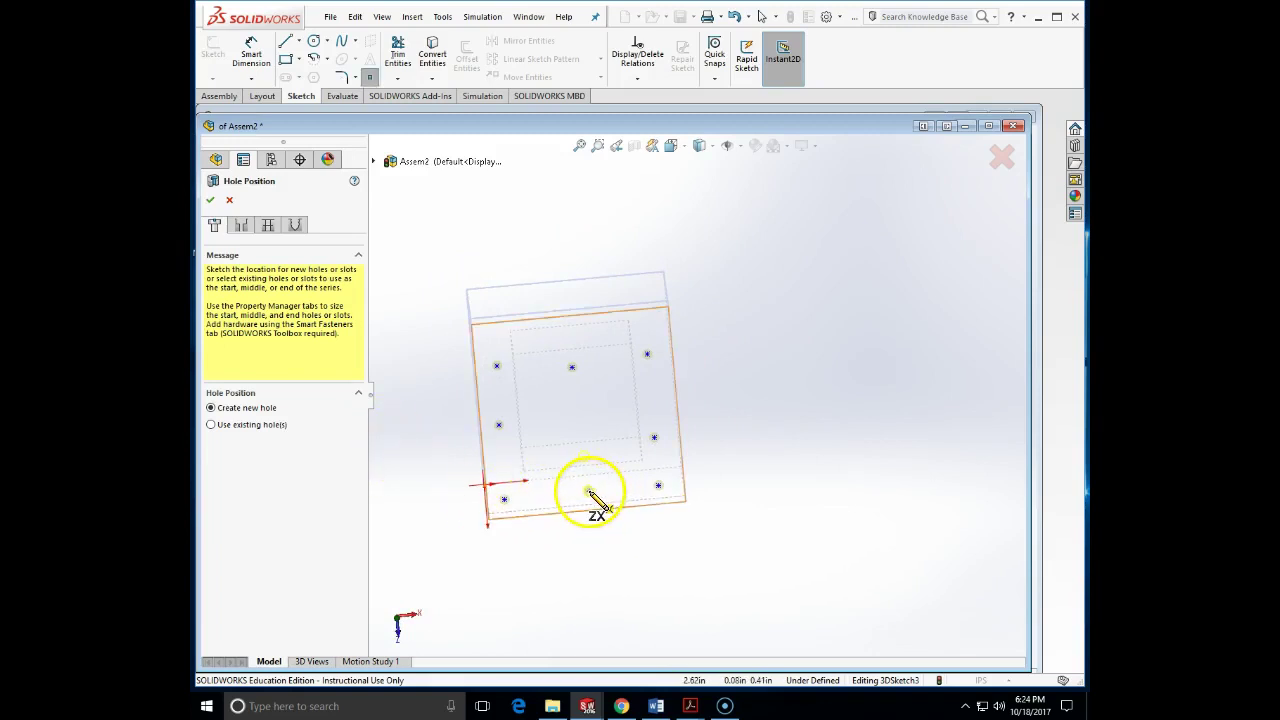
Try to add an alignment relation between the three hole points along the lid's front edge
{"action": "left_click", "coordinate": [504, 505]}
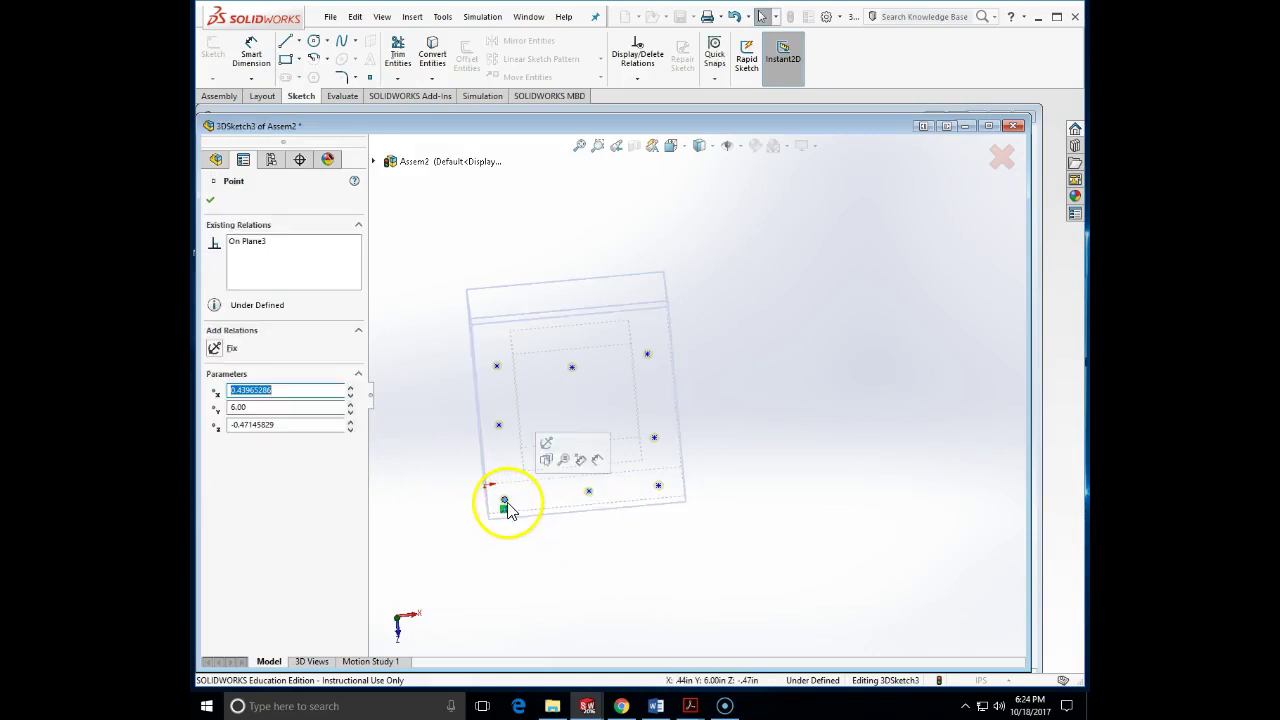
{"action": "left_click", "coordinate": [589, 492], "text": "ctrl"}
{"action": "left_click", "coordinate": [658, 488], "text": "ctrl"}
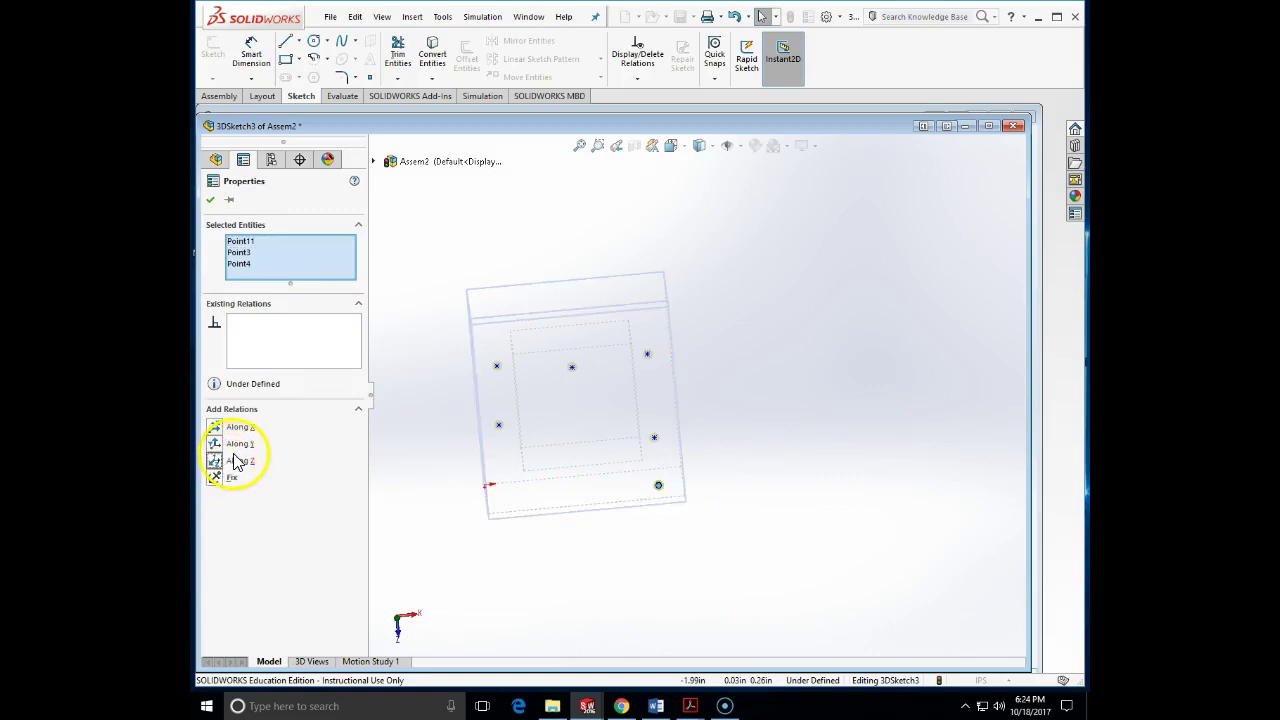
{"action": "mouse_move", "coordinate": [515, 545]}
{"action": "middle_mouse_down"}
{"action": "mouse_move", "coordinate": [531, 394]}
{"action": "mouse_move", "coordinate": [499, 393]}
{"action": "mouse_move", "coordinate": [540, 540]}
{"action": "middle_mouse_up"}
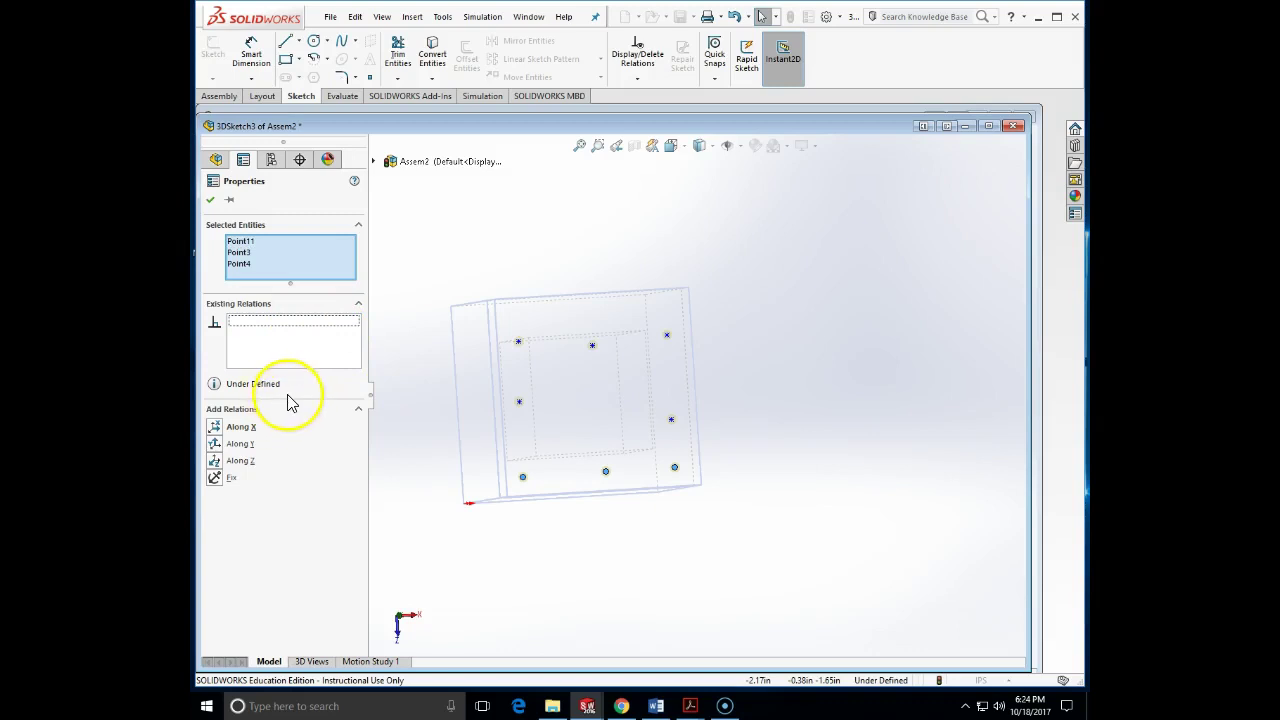
{"action": "mouse_move", "coordinate": [596, 414]}
{"action": "middle_mouse_down"}
{"action": "mouse_move", "coordinate": [565, 392]}
{"action": "mouse_move", "coordinate": [571, 354]}
{"action": "mouse_move", "coordinate": [509, 314]}
{"action": "mouse_move", "coordinate": [486, 329]}
{"action": "mouse_move", "coordinate": [498, 407]}
{"action": "middle_mouse_up"}
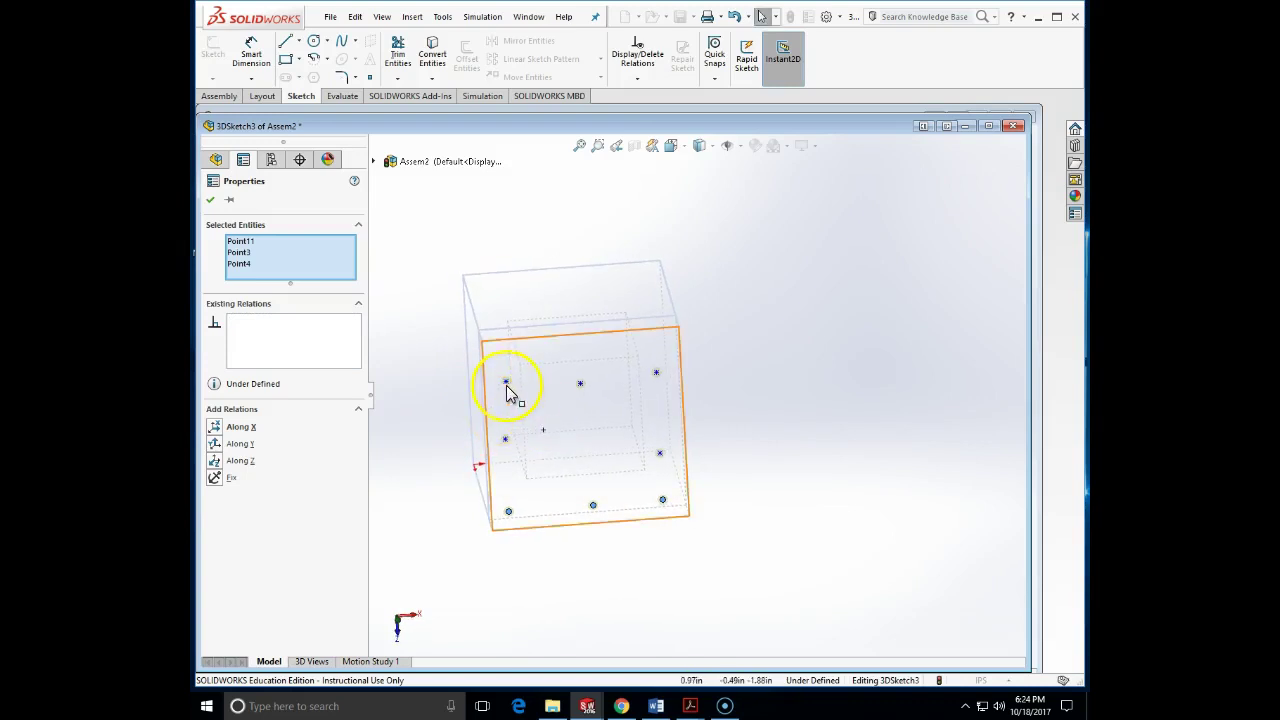
Align the three hole points along the lid's back edge with an Along X relation
{"action": "left_click", "coordinate": [506, 382]}
{"action": "left_click", "coordinate": [580, 385], "text": "ctrl"}
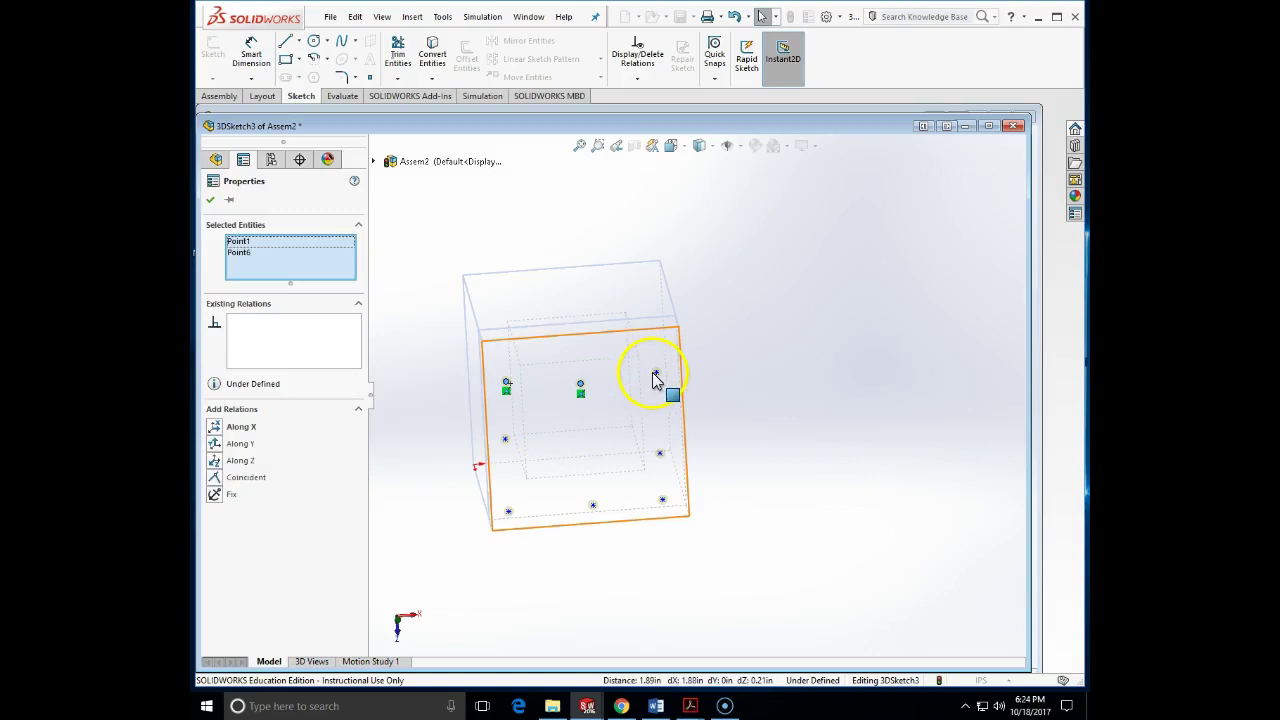
{"action": "left_click", "coordinate": [656, 377], "text": "ctrl"}
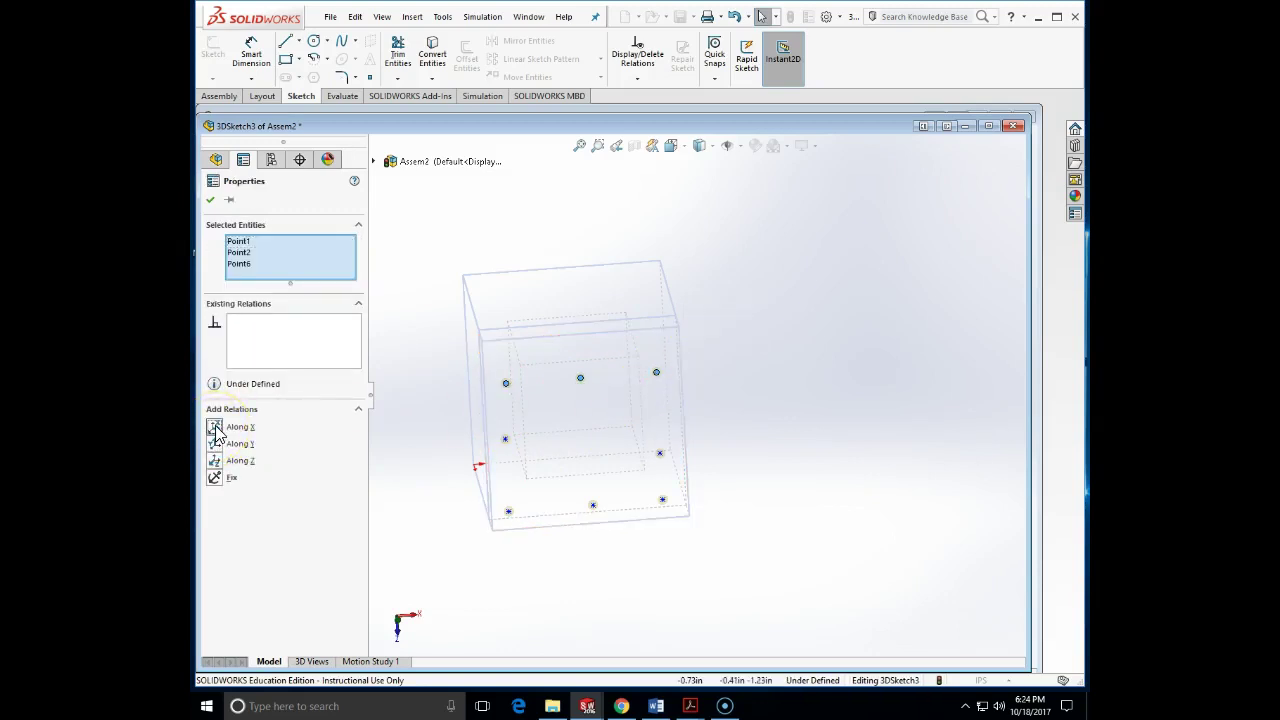
{"action": "mouse_move", "coordinate": [371, 471]}
{"action": "middle_mouse_down"}
{"action": "mouse_move", "coordinate": [389, 491]}
{"action": "mouse_move", "coordinate": [385, 457]}
{"action": "middle_mouse_up"}
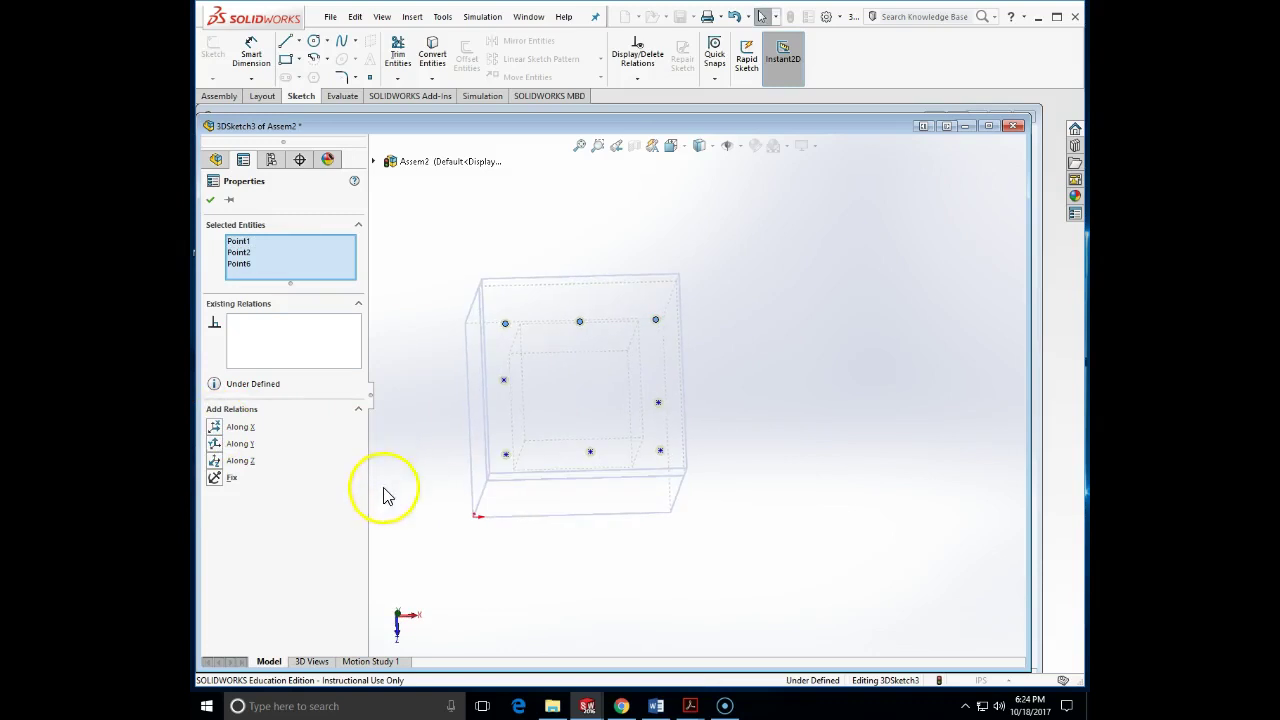
Align the three hole points along the lid's front edge with an Along X relation
{"action": "left_click", "coordinate": [505, 454]}
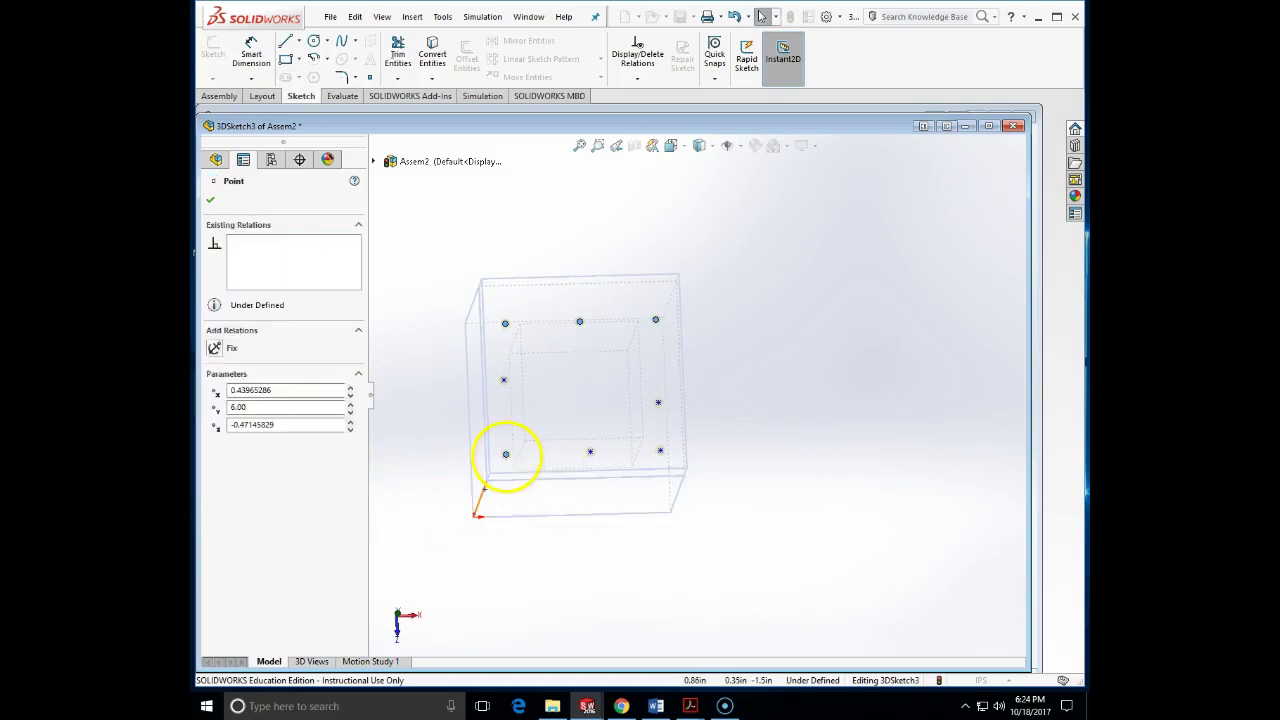
{"action": "key", "text": "Escape"}
{"action": "key", "text": "Escape"}
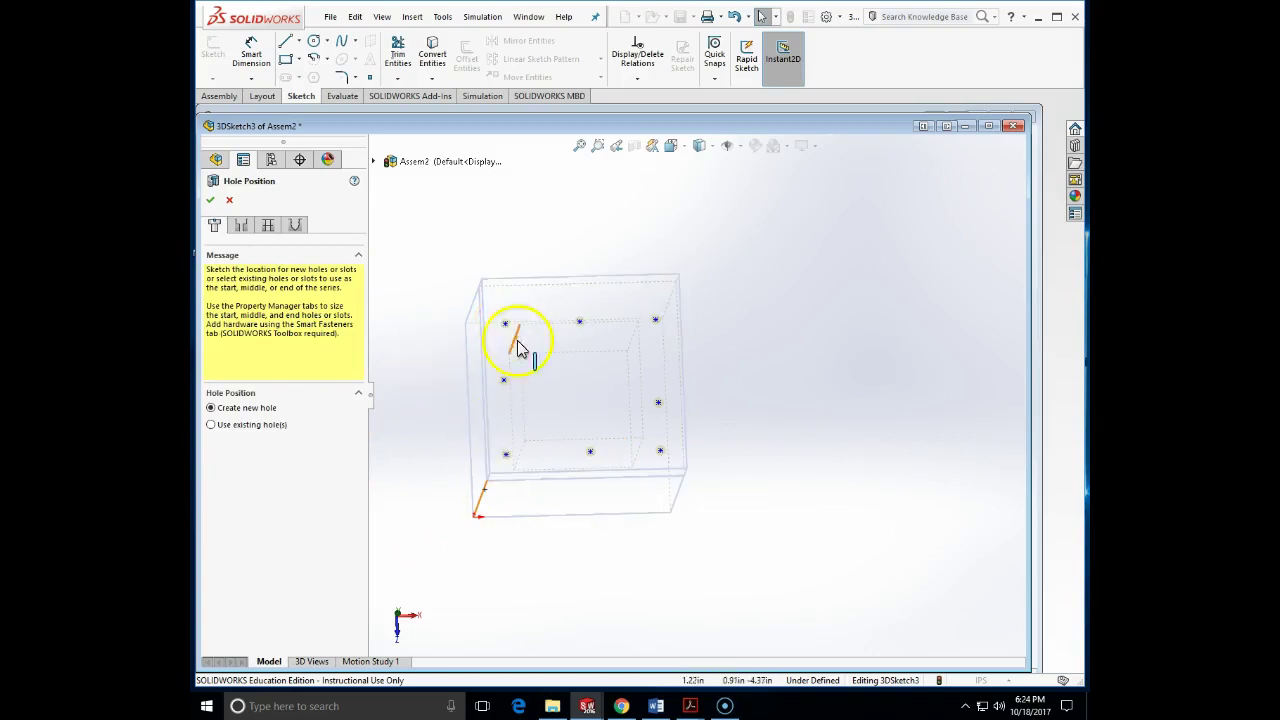
{"action": "left_click", "coordinate": [506, 456]}
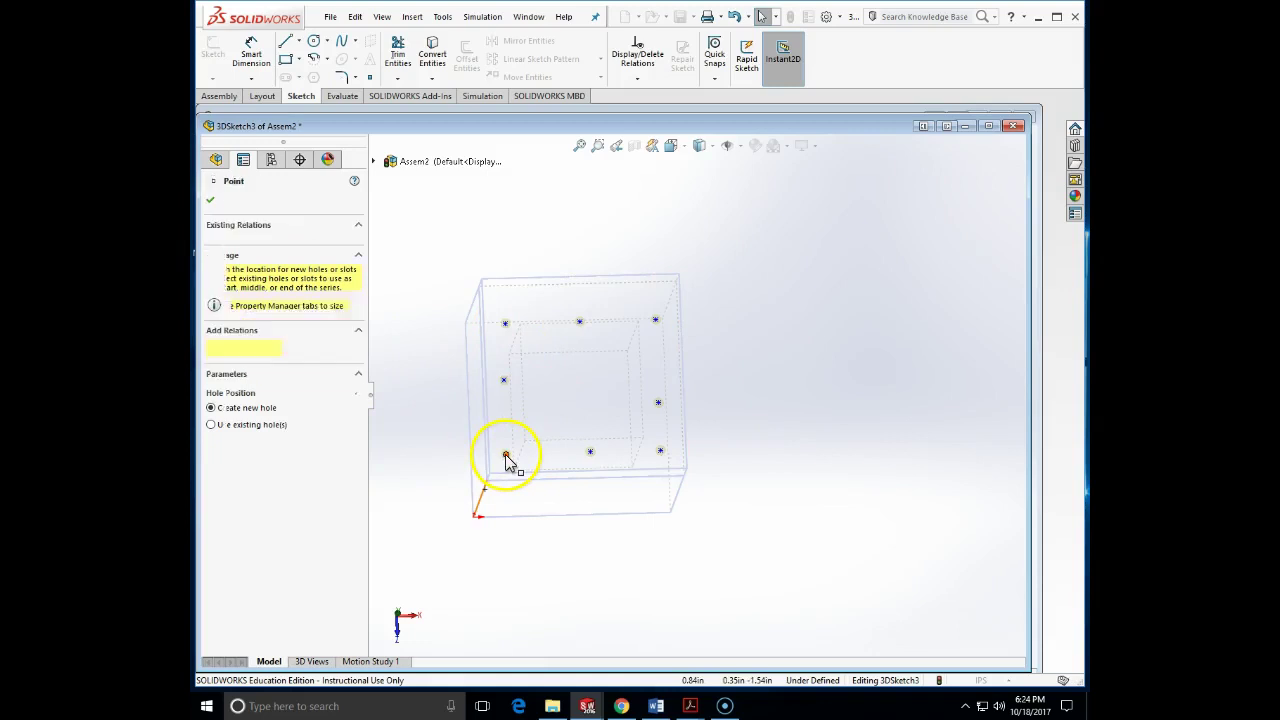
{"action": "left_click", "coordinate": [590, 455], "text": "ctrl"}
{"action": "left_click", "coordinate": [660, 456], "text": "ctrl"}
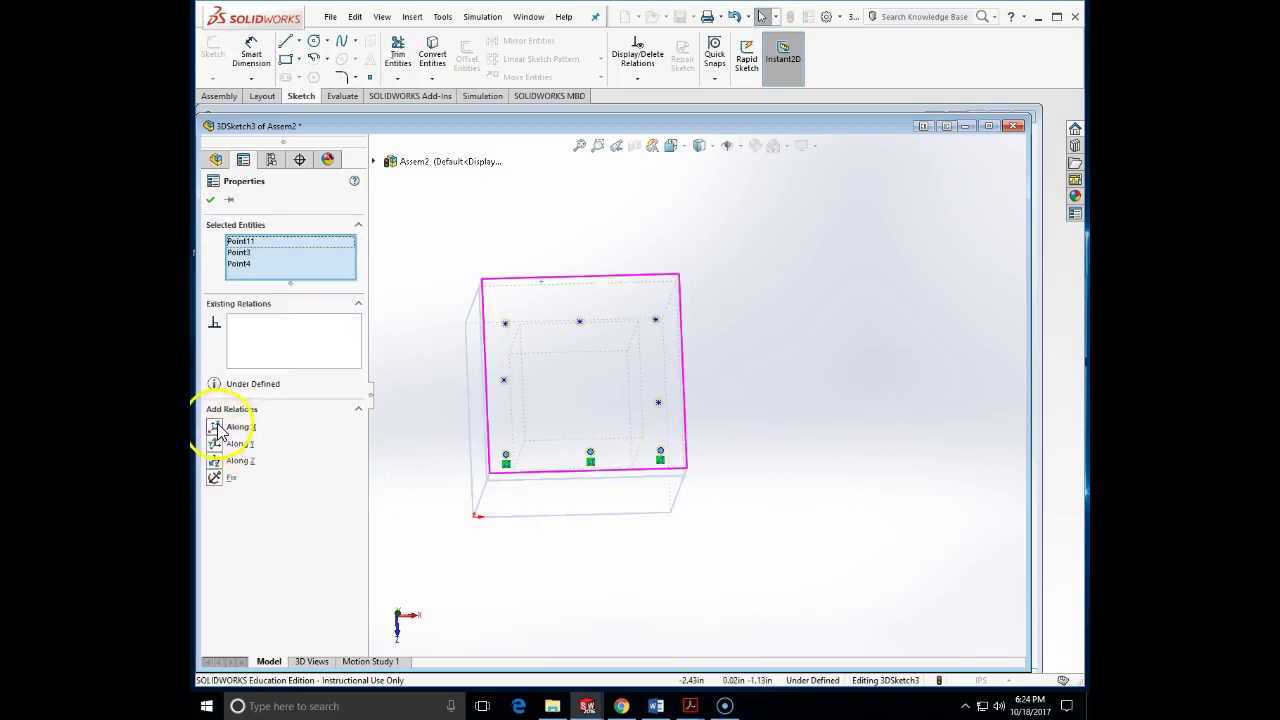
{"action": "left_click", "coordinate": [443, 480]}
Dimension the middle hole point of the back row 0.5 in from the lid's back edge
{"action": "middle_click_drag", "start_coordinate": [447, 484], "coordinate": [413, 424]}
{"action": "left_click", "coordinate": [251, 52]}
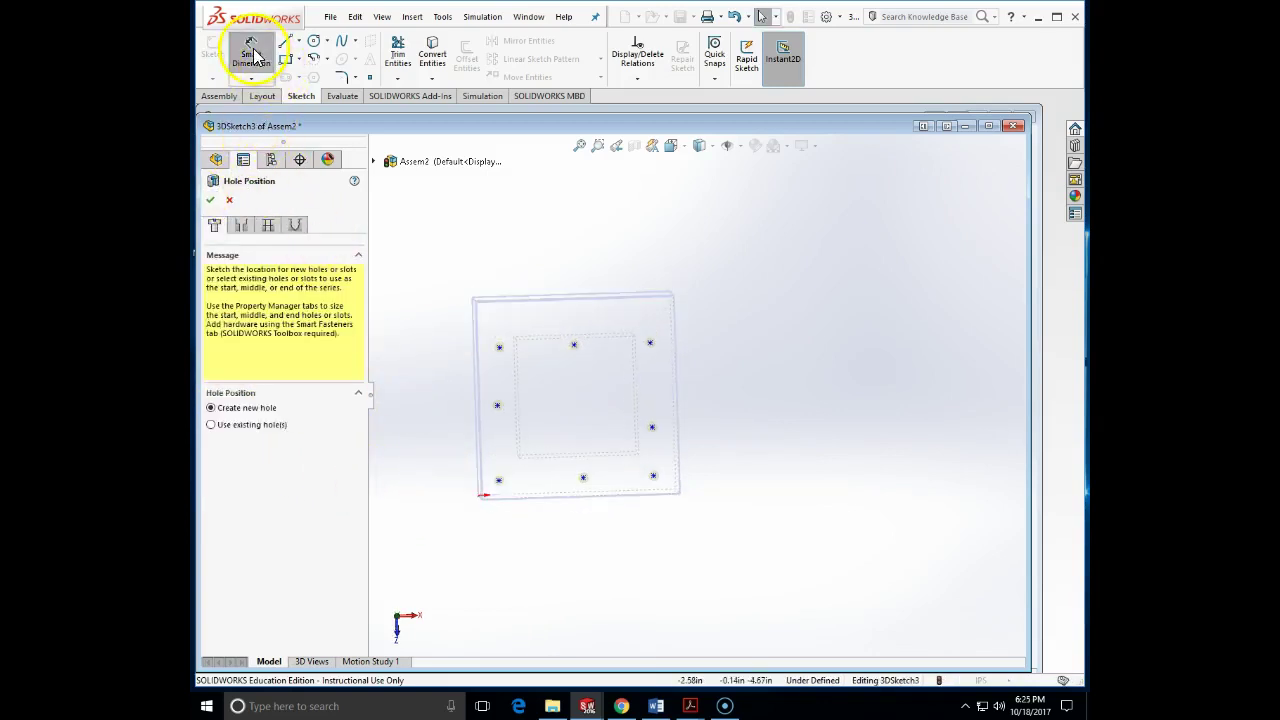
{"action": "left_click", "coordinate": [575, 347]}
{"action": "left_click", "coordinate": [583, 299]}
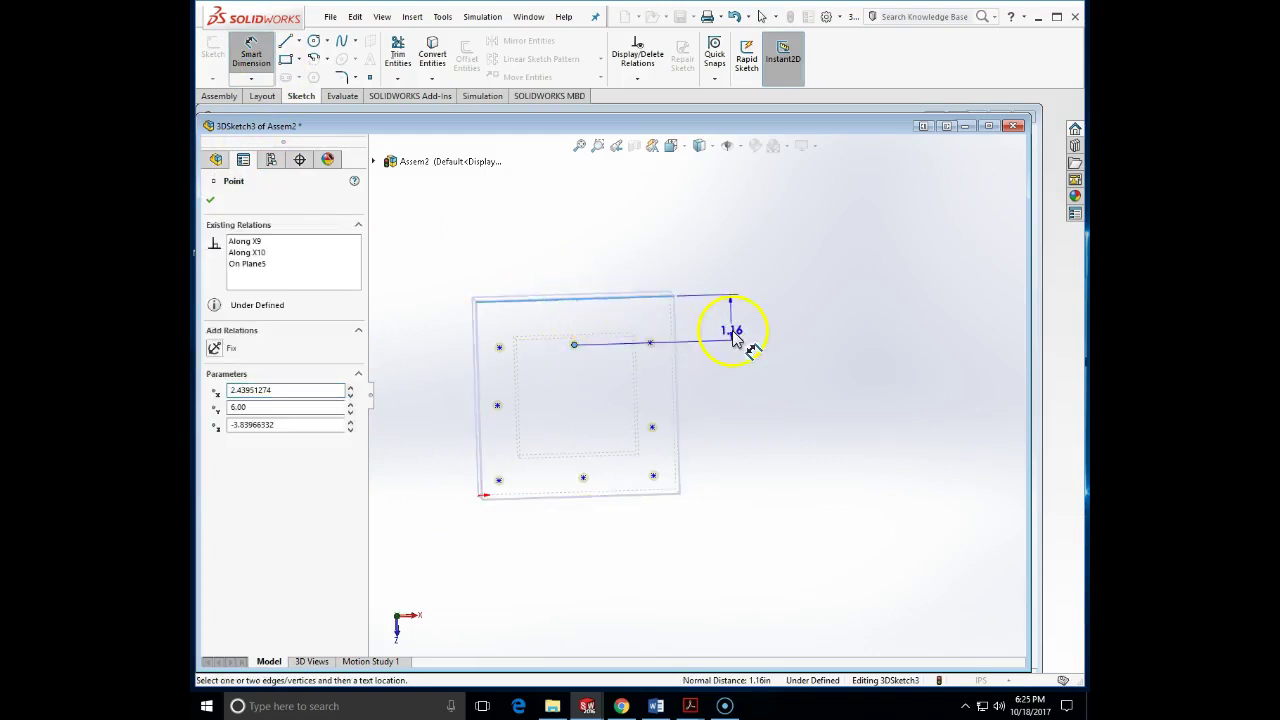
{"action": "left_click", "coordinate": [742, 330]}
{"action": "type", "text": "5"}
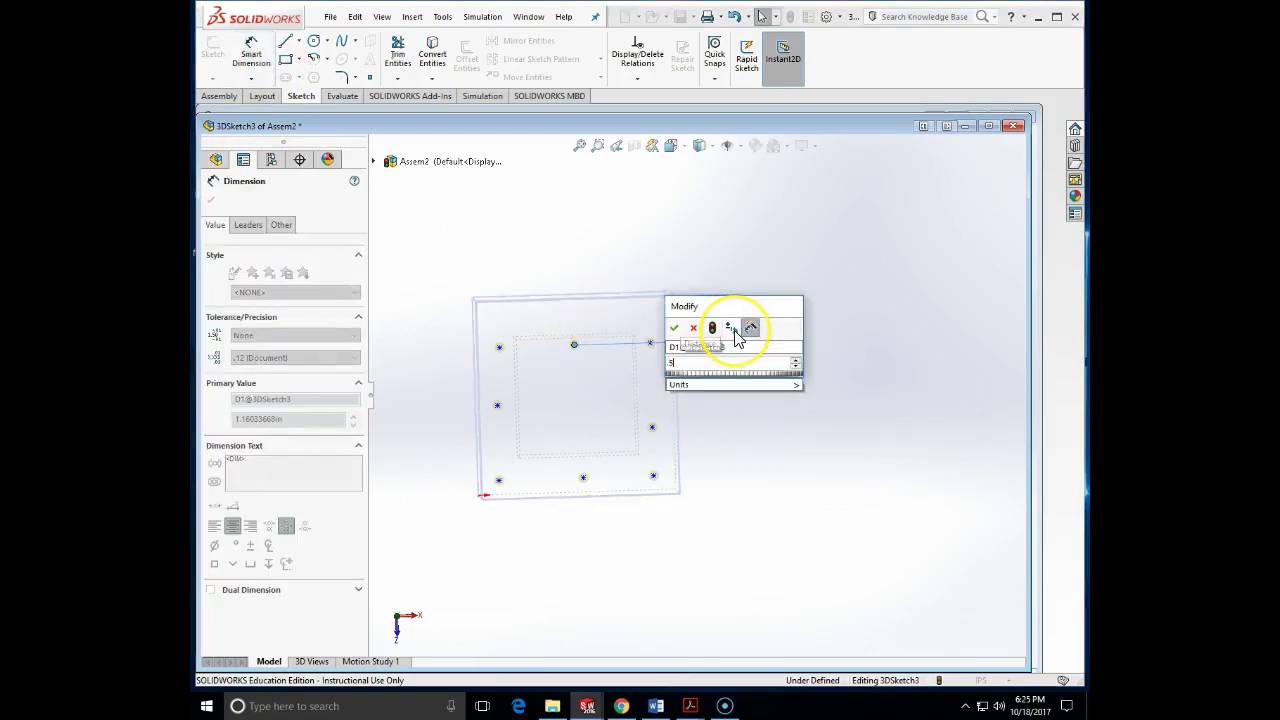
{"action": "key", "text": "Return"}
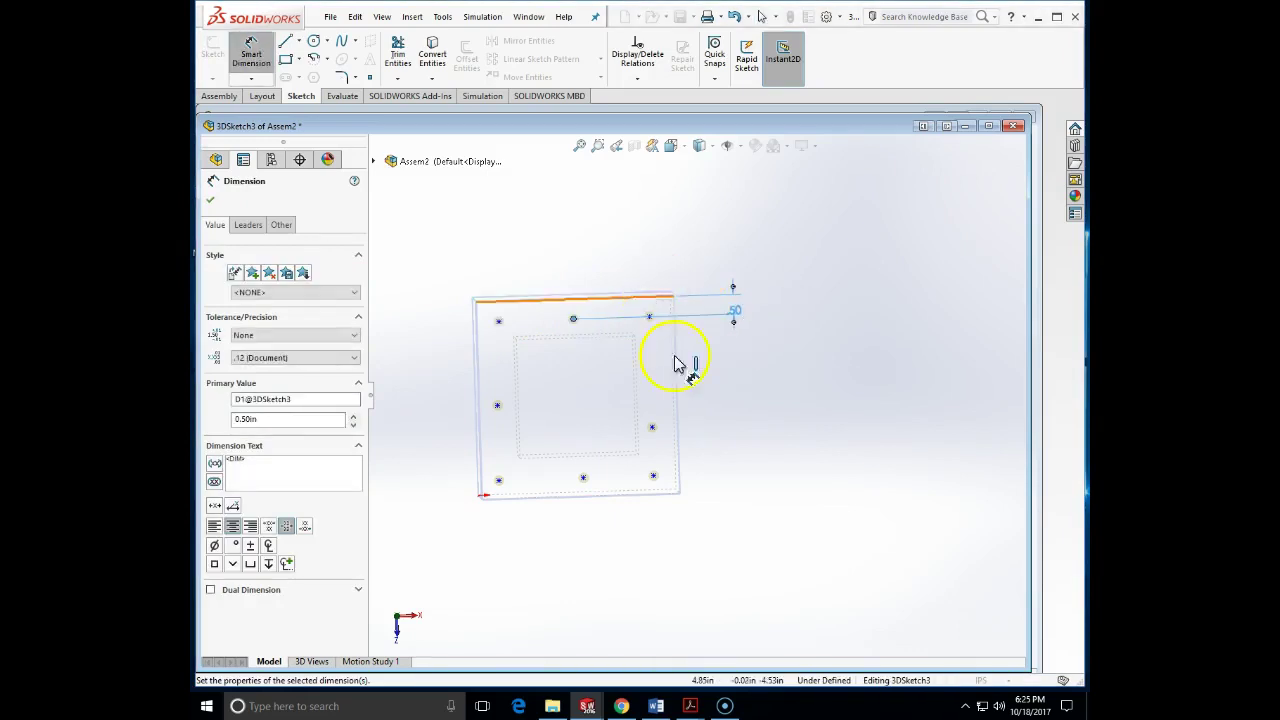
Dimension the middle hole point of the front row 0.5 in from the lid's front edge
{"action": "left_click", "coordinate": [584, 477]}
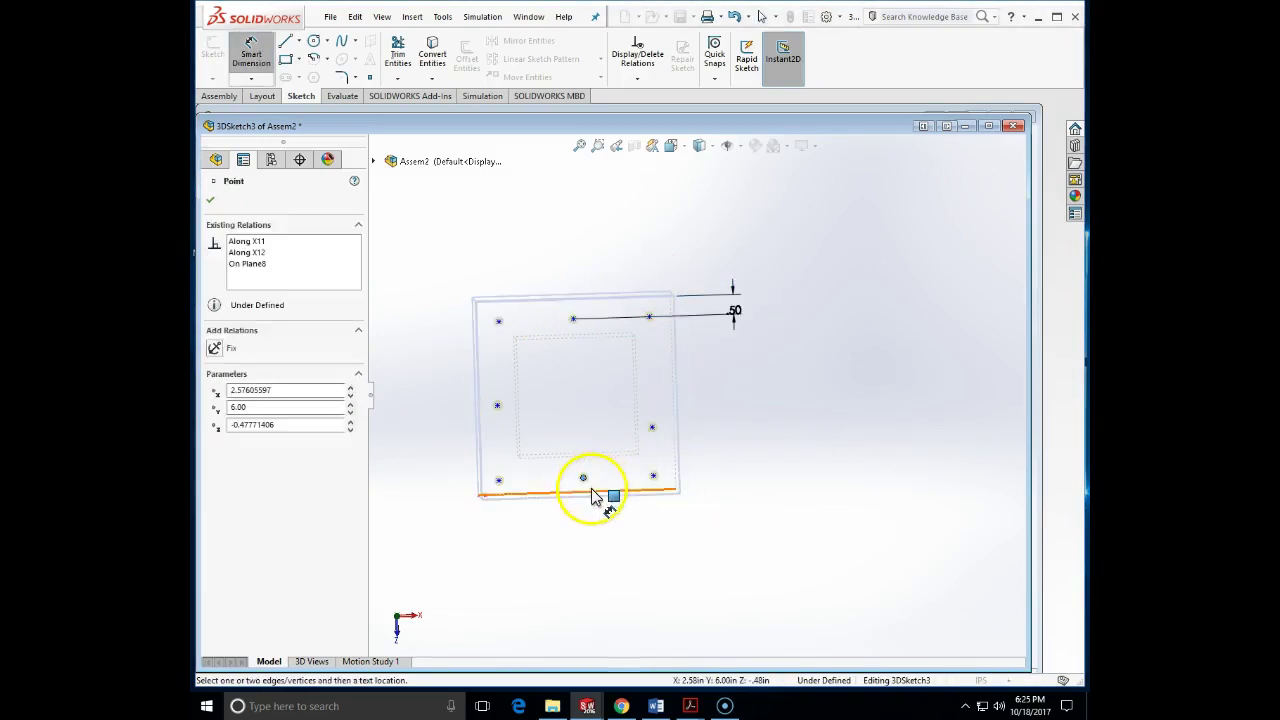
{"action": "left_click", "coordinate": [601, 512]}
{"action": "left_click", "coordinate": [762, 514]}
{"action": "type", "text": ".5"}
{"action": "key", "text": "Return"}
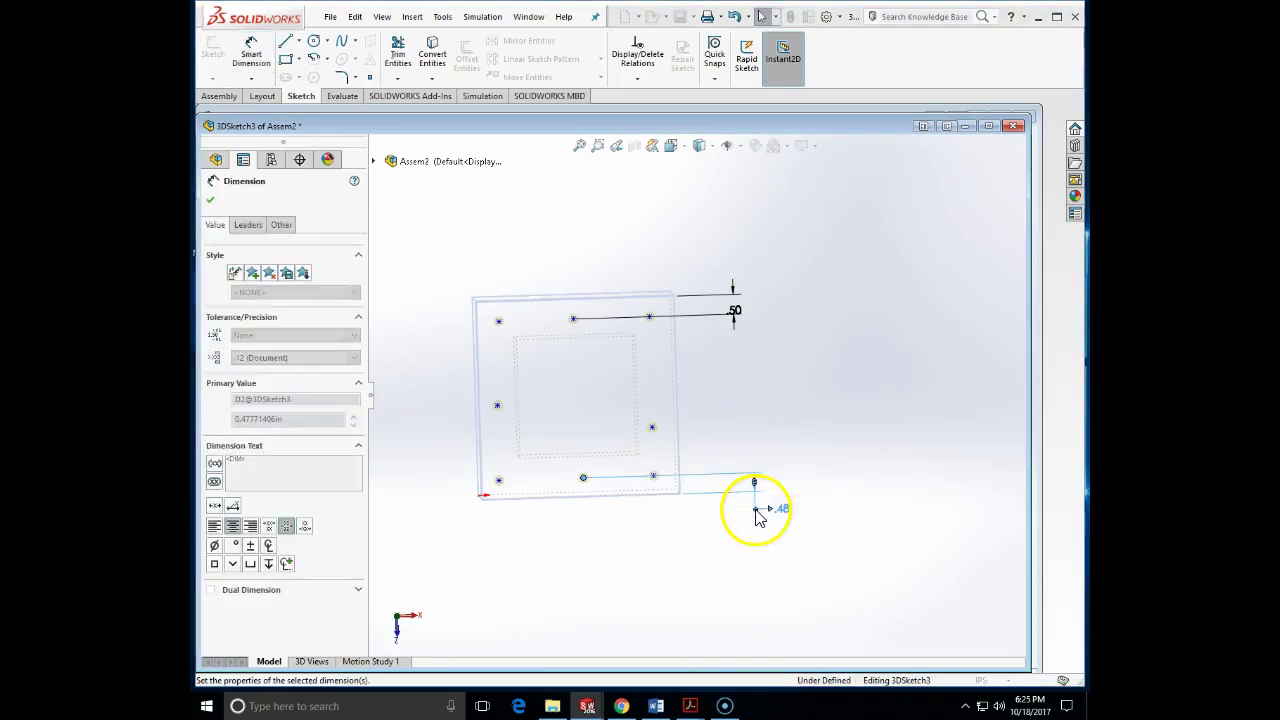
{"action": "key", "text": "Escape"}
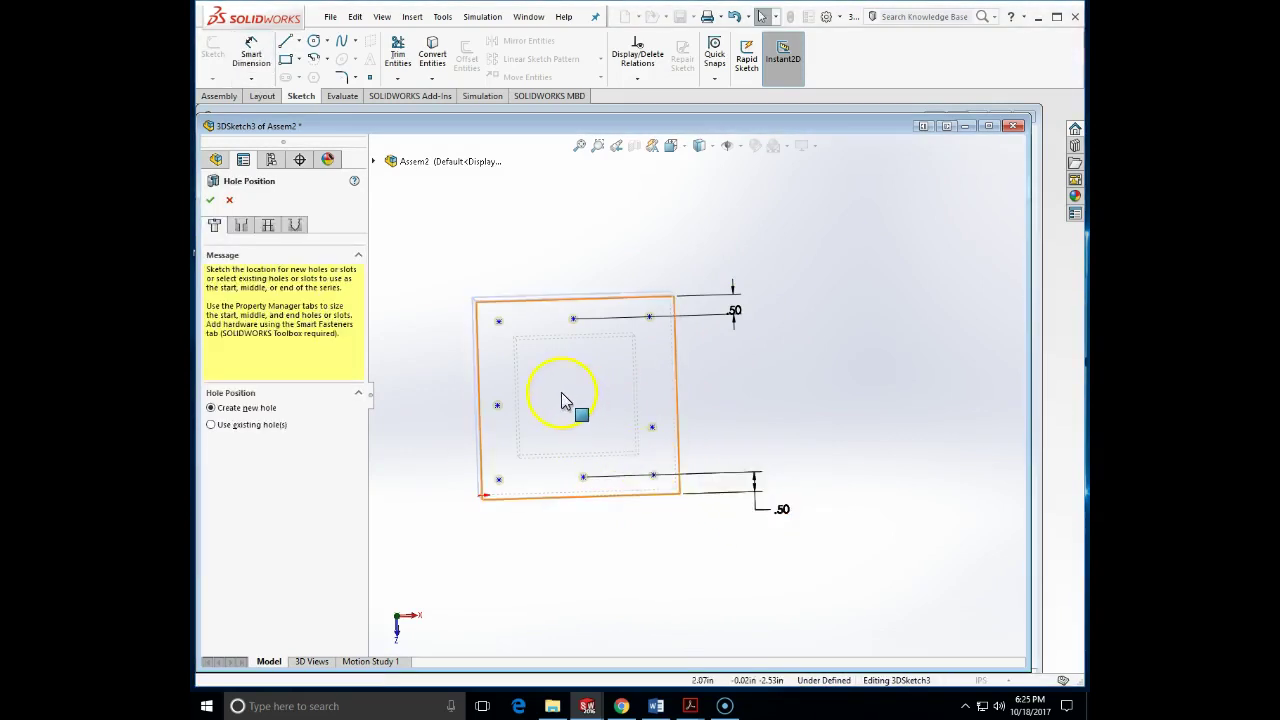
{"action": "left_click", "coordinate": [653, 427]}
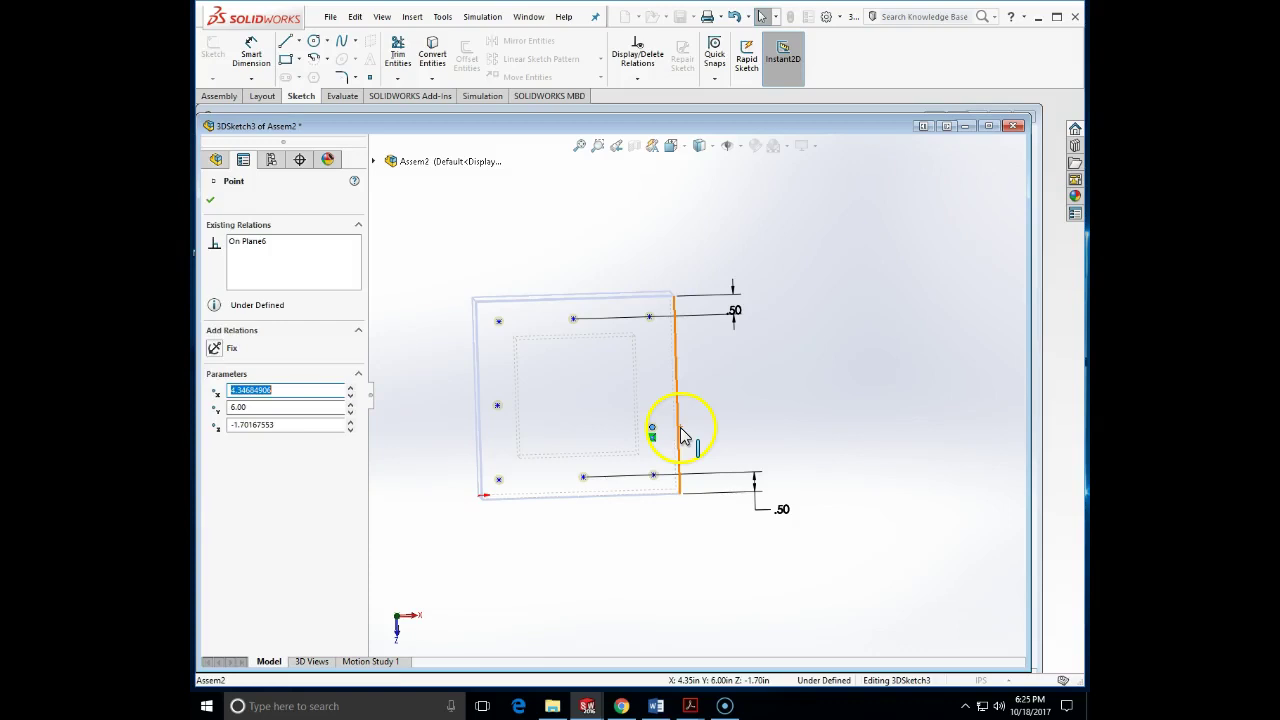
{"action": "left_click", "coordinate": [679, 432]}
{"action": "key", "text": "Escape"}
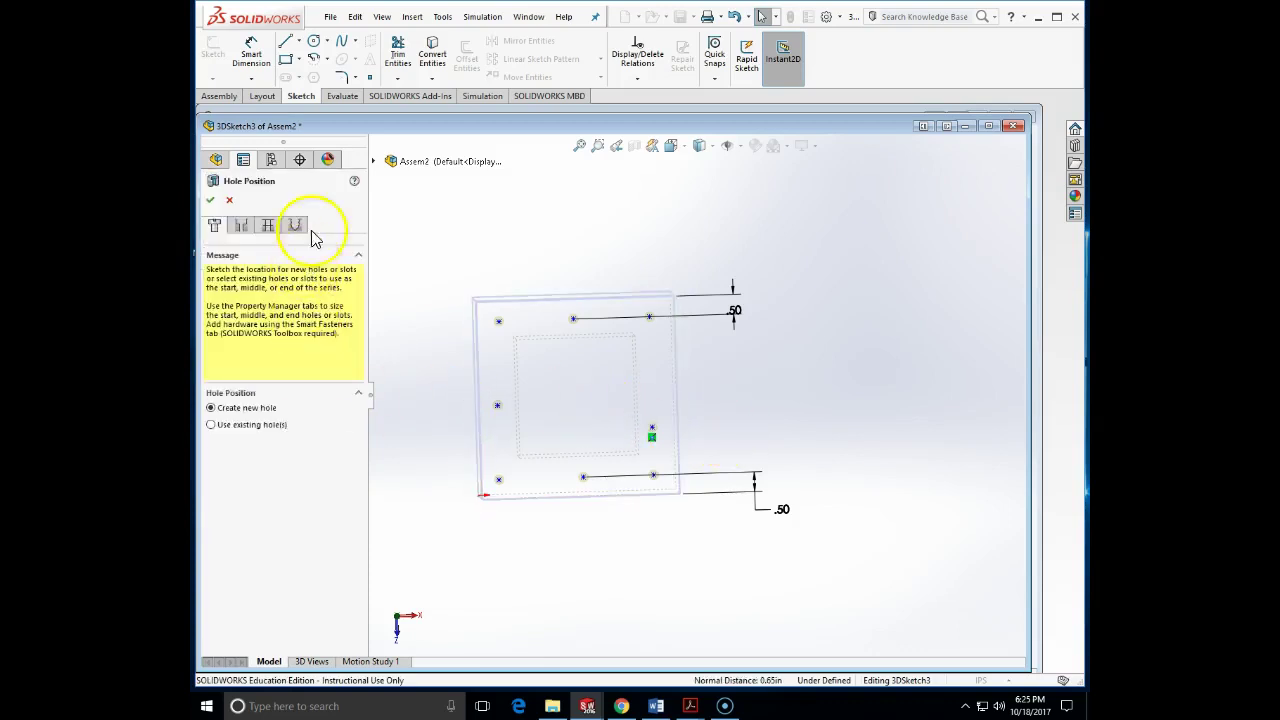
Dimension the middle hole point on the lid's right side 0.5 in from the lid's right edge
{"action": "left_click", "coordinate": [256, 50]}
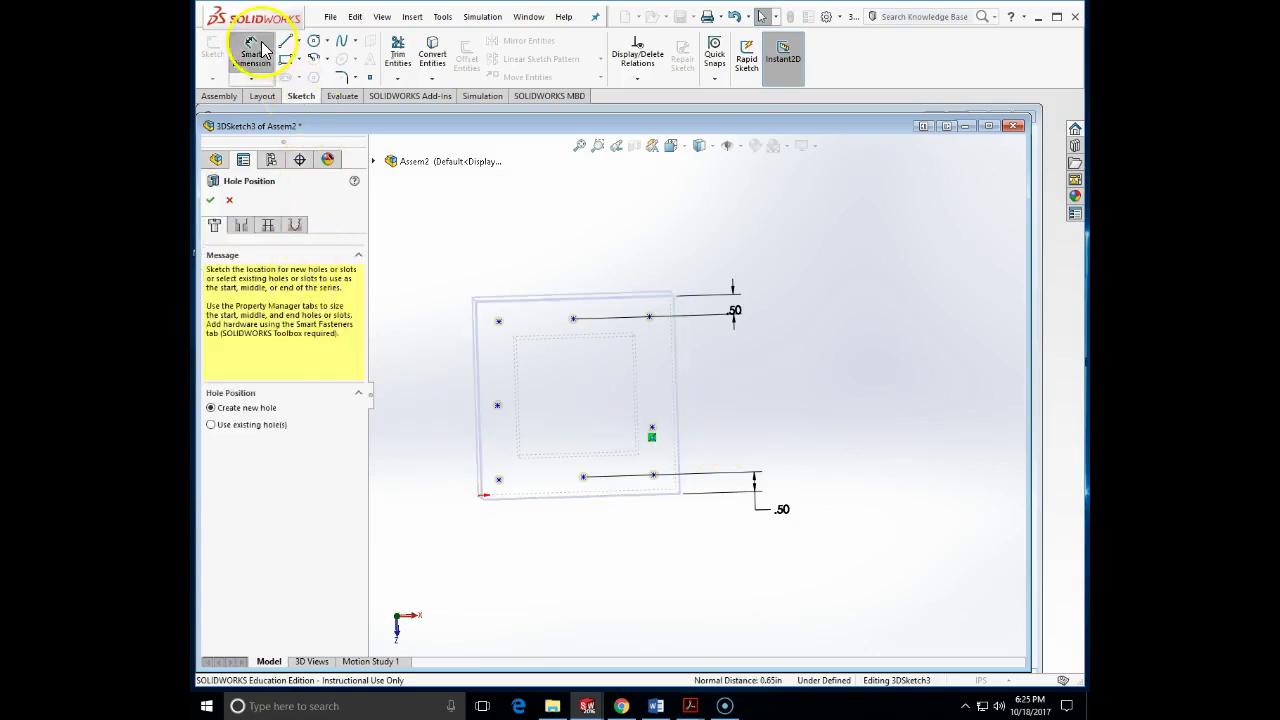
{"action": "left_click", "coordinate": [652, 429]}
{"action": "left_click", "coordinate": [679, 432]}
{"action": "left_click", "coordinate": [741, 438]}
{"action": "type", "text": ".5"}
{"action": "key", "text": "Return"}
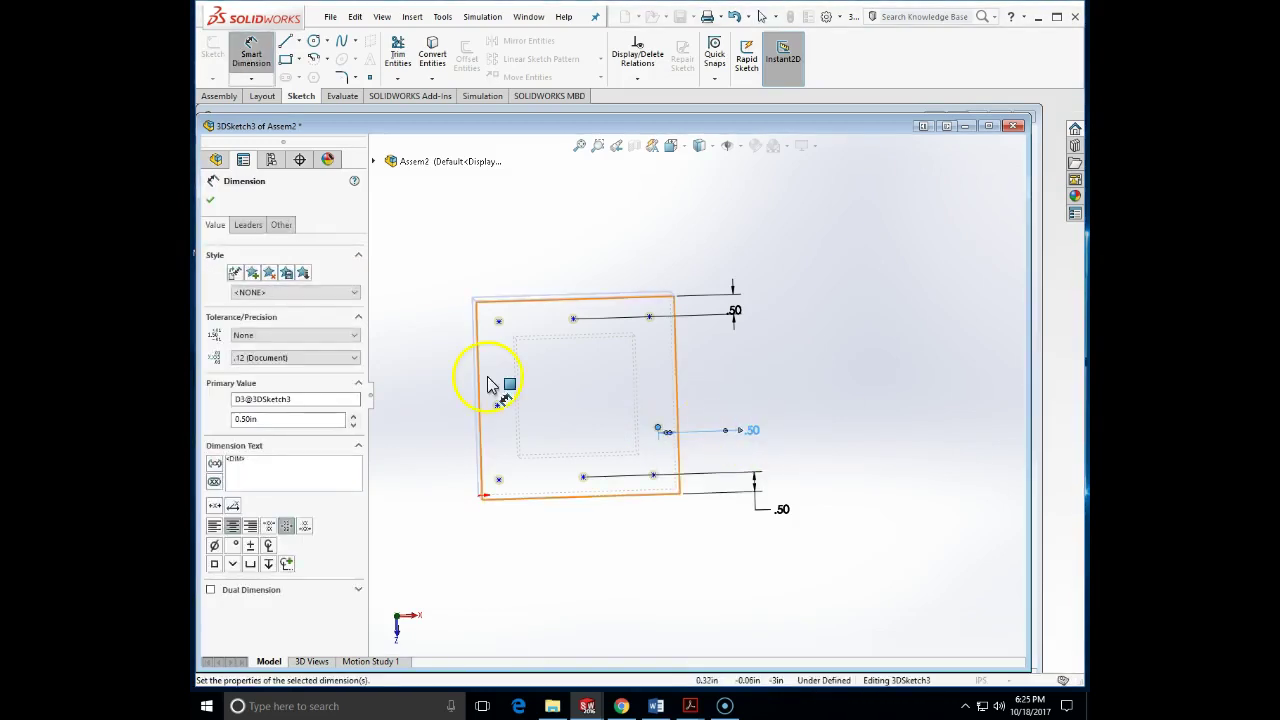
Dimension the middle hole point on the lid's left side 0.5 in from the lid's left edge
{"action": "left_click", "coordinate": [499, 407]}
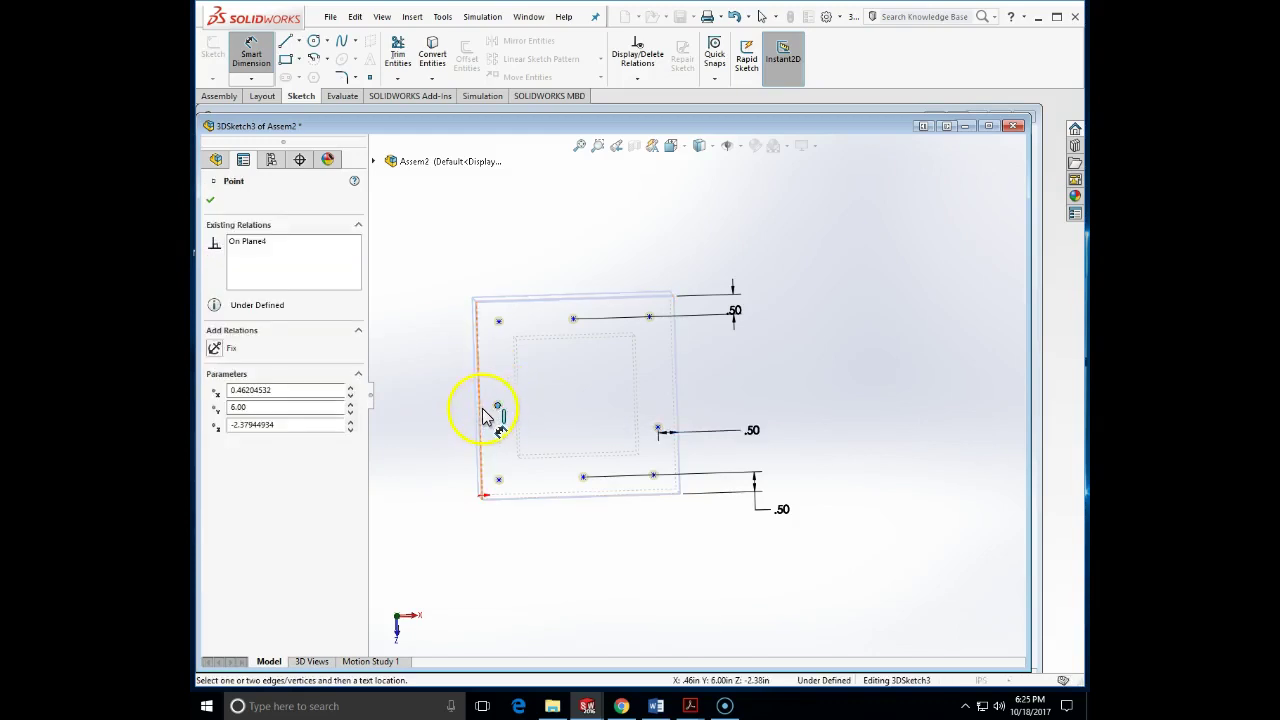
{"action": "left_click", "coordinate": [479, 414]}
{"action": "left_click", "coordinate": [424, 421]}
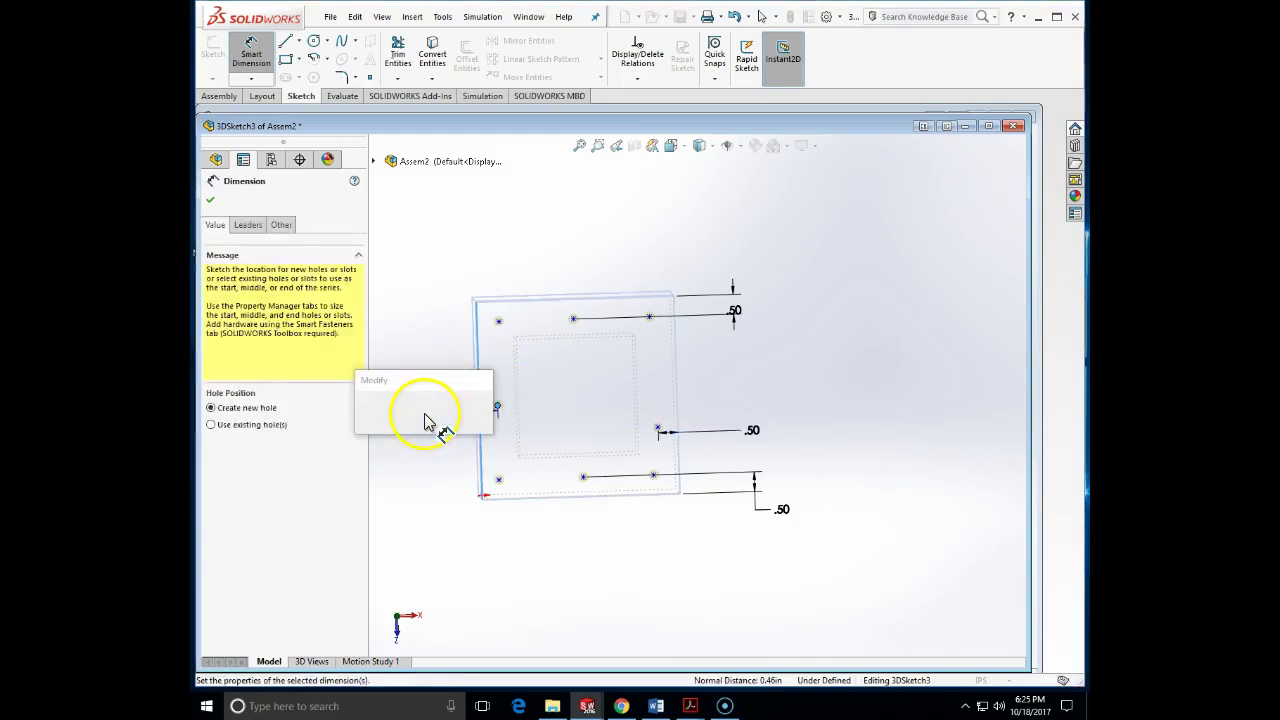
{"action": "key", "text": "Return"}
{"action": "key", "text": "Escape"}
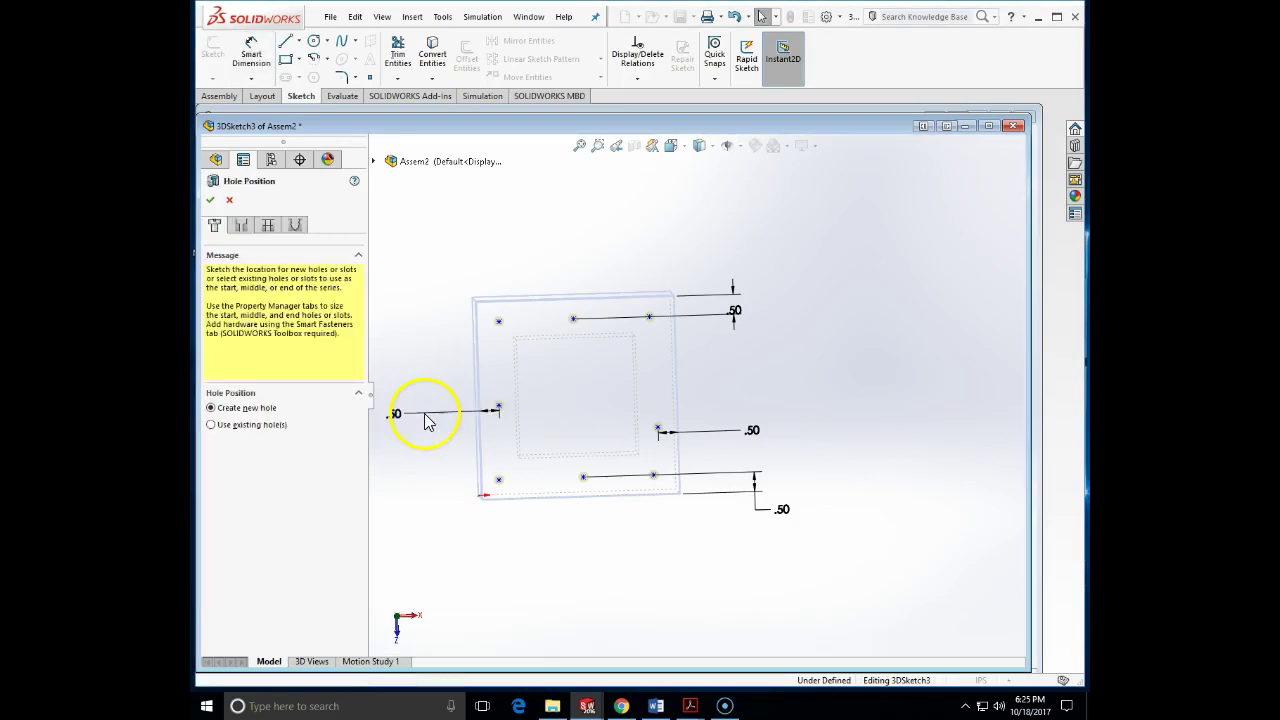
Align the middle hole points of the lid's left and right sides with an Along X relation
{"action": "left_click", "coordinate": [658, 431]}
{"action": "left_click", "coordinate": [499, 409], "text": "ctrl"}
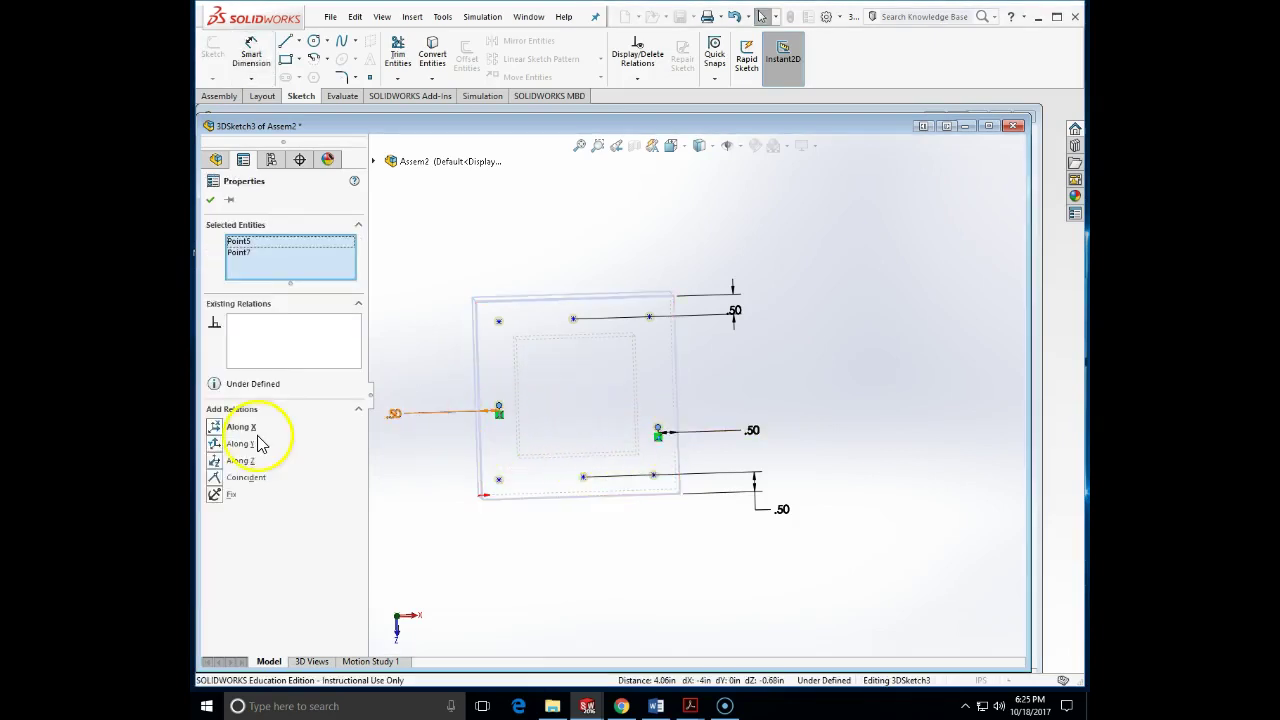
{"action": "left_click", "coordinate": [215, 429]}
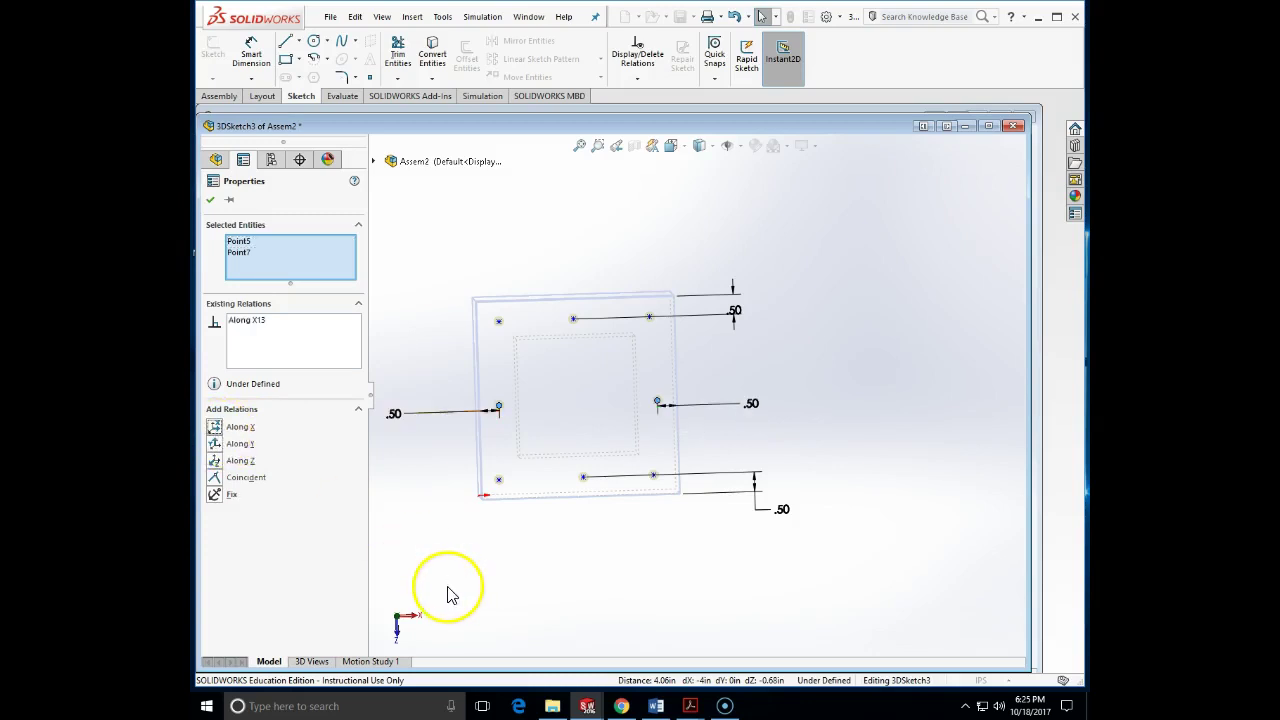
{"action": "left_click", "coordinate": [211, 201]}
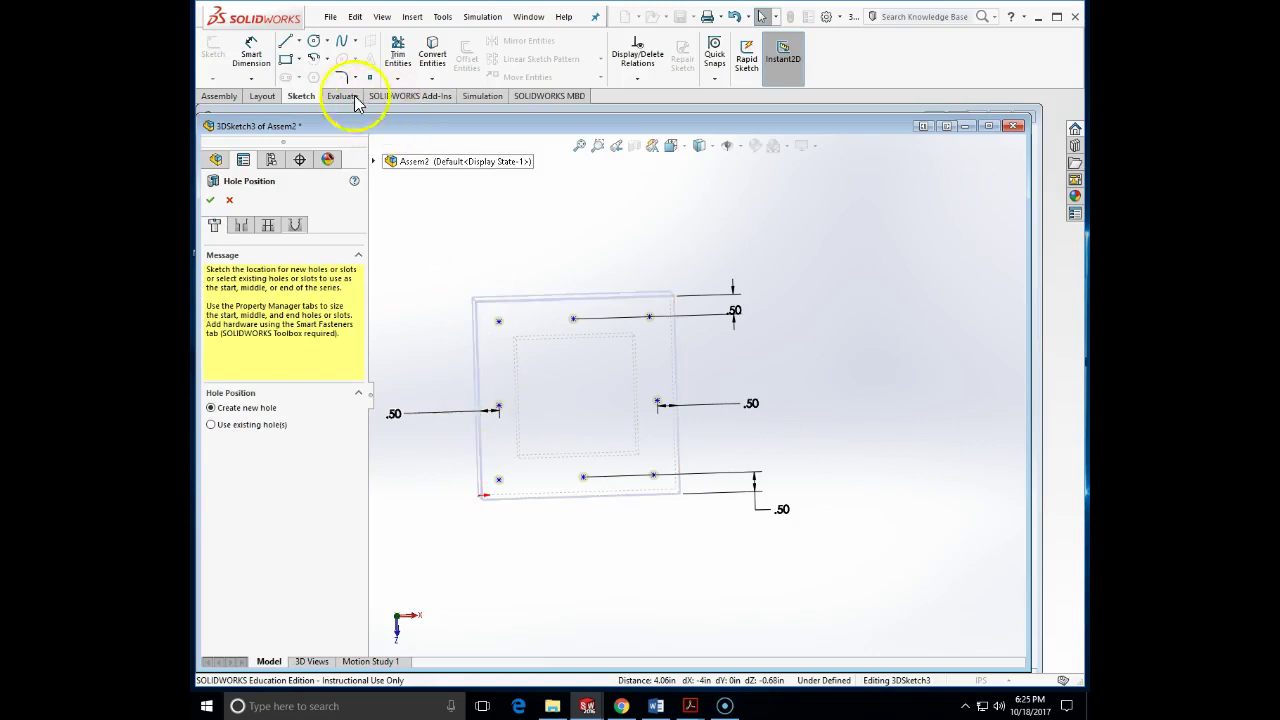
Dimension the left side's middle hole point 2.5 in from the lid's front edge
{"action": "left_click", "coordinate": [251, 54]}
{"action": "left_click", "coordinate": [498, 409]}
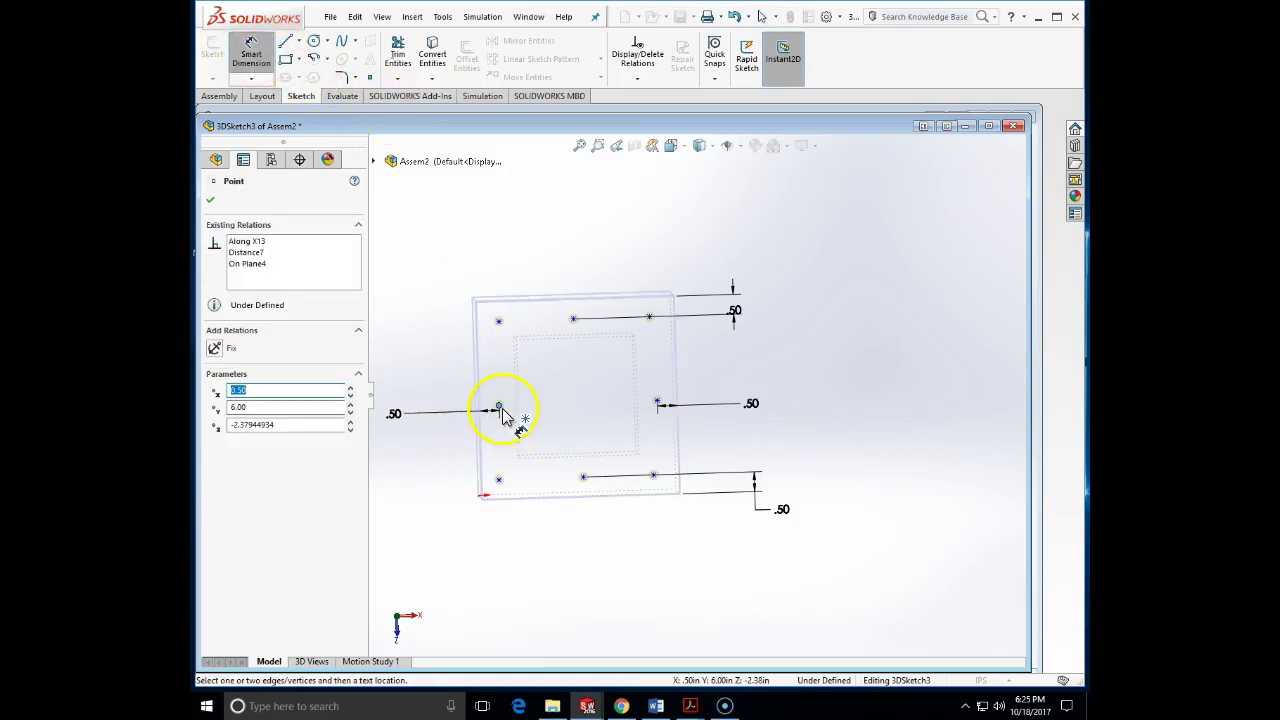
{"action": "left_click", "coordinate": [540, 505]}
{"action": "left_click", "coordinate": [421, 512]}
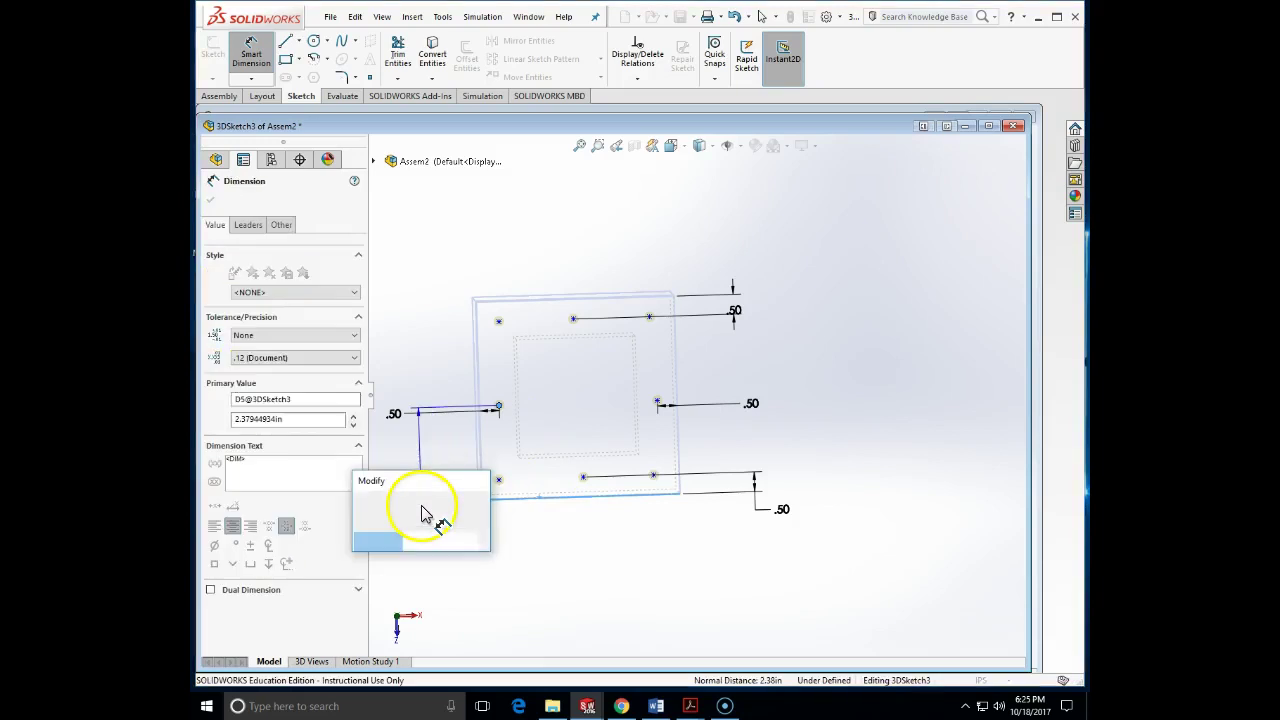
{"action": "type", "text": "2.5"}
{"action": "key", "text": "Return"}
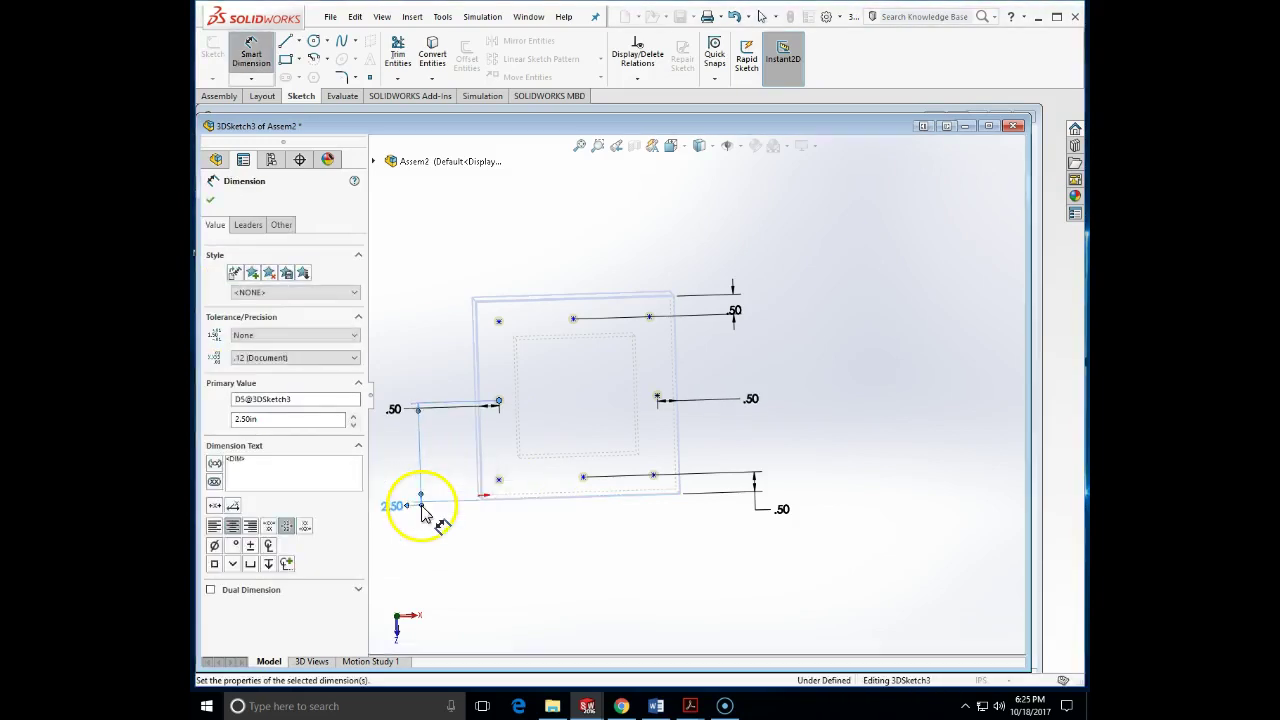
{"action": "key", "text": "Escape"}
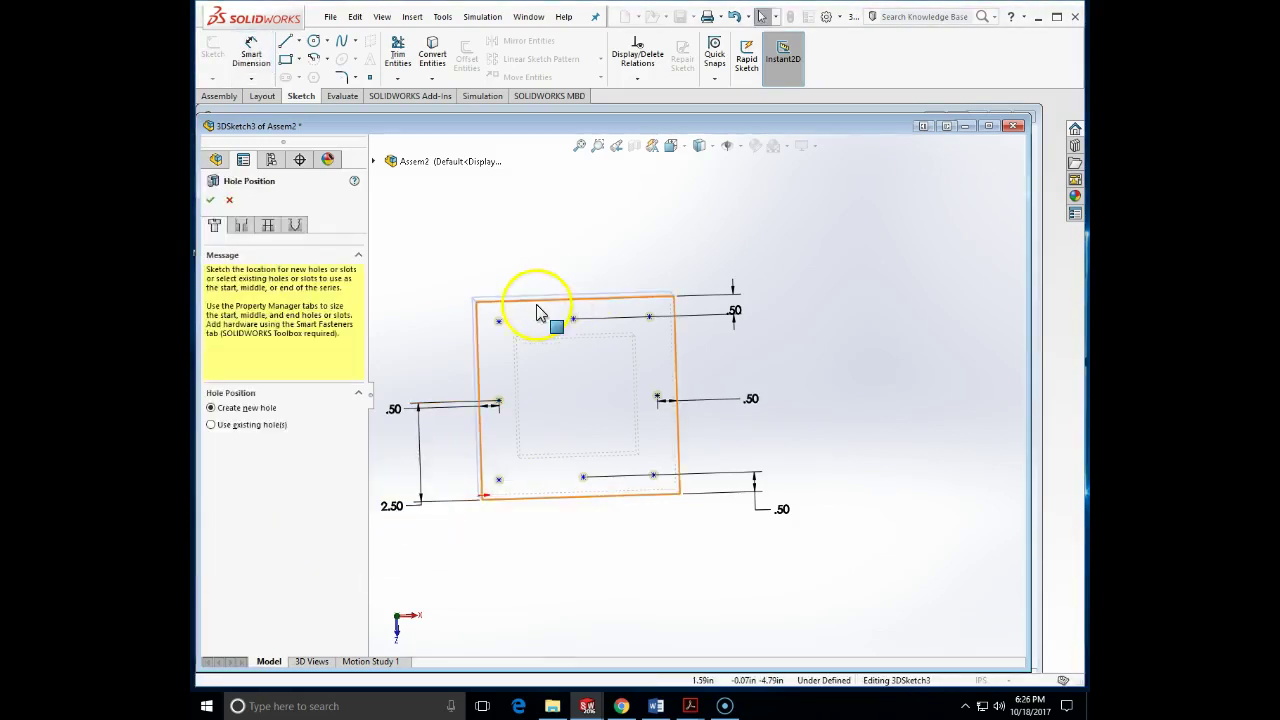
Dimension the back-left corner hole point 0.5 in from the lid's left edge
{"action": "left_click", "coordinate": [256, 58]}
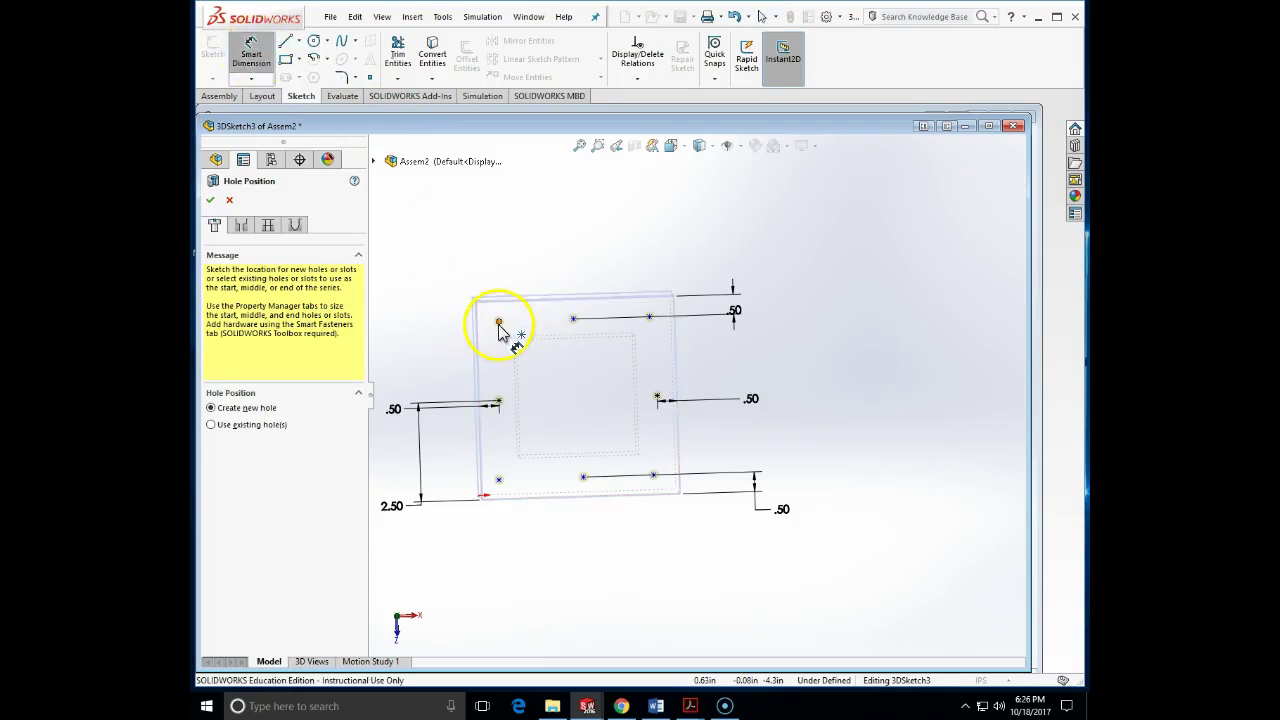
{"action": "left_click", "coordinate": [497, 323]}
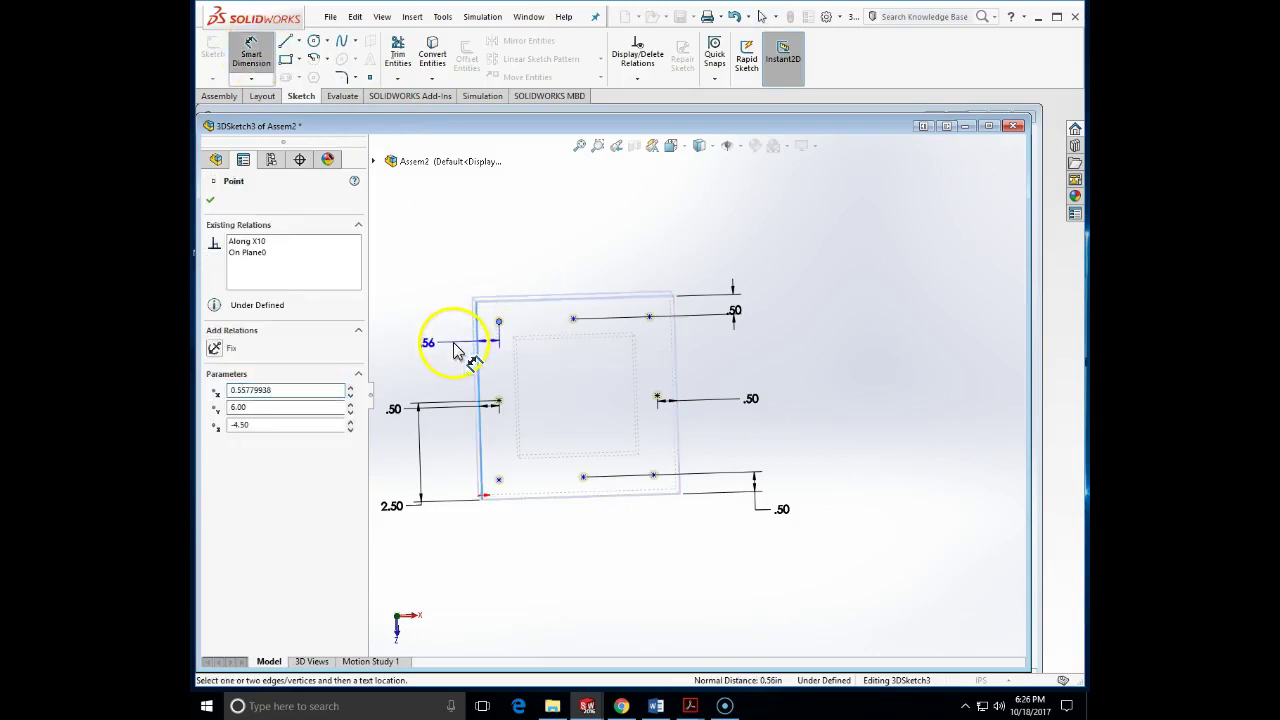
{"action": "left_click", "coordinate": [445, 342]}
{"action": "type", "text": ".5"}
{"action": "key", "text": "Return"}
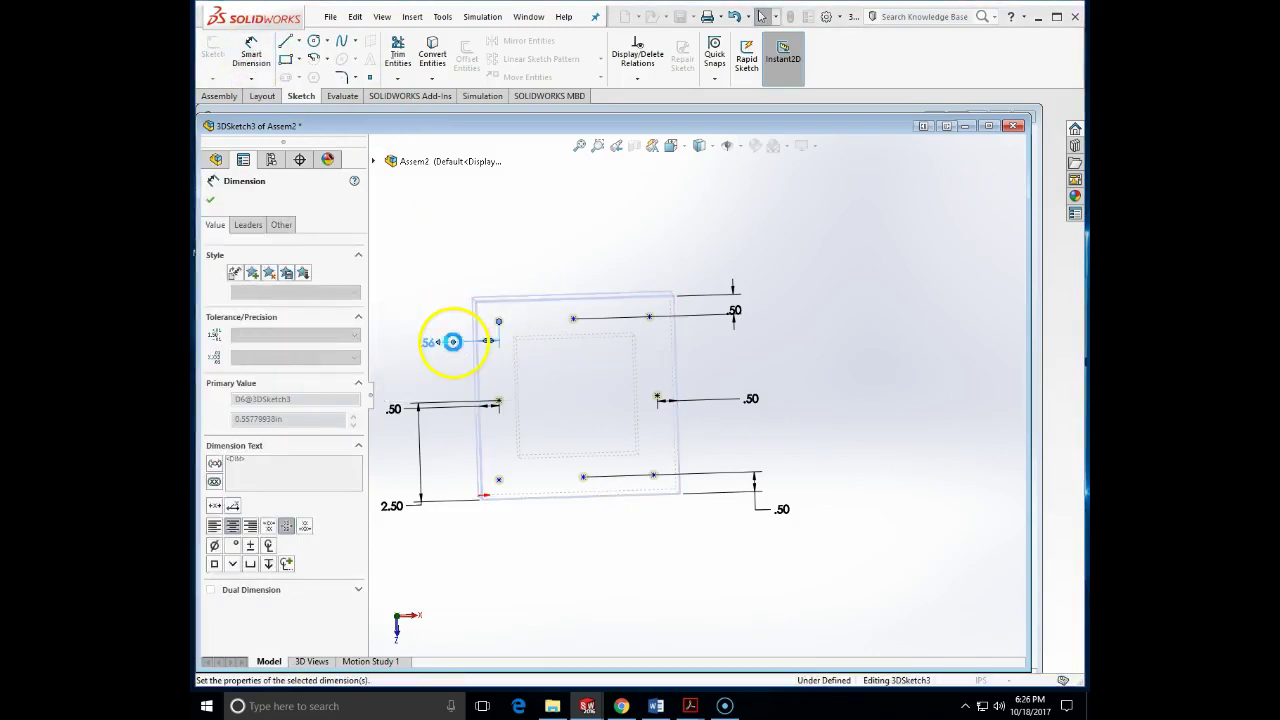
{"action": "key", "text": "Escape"}
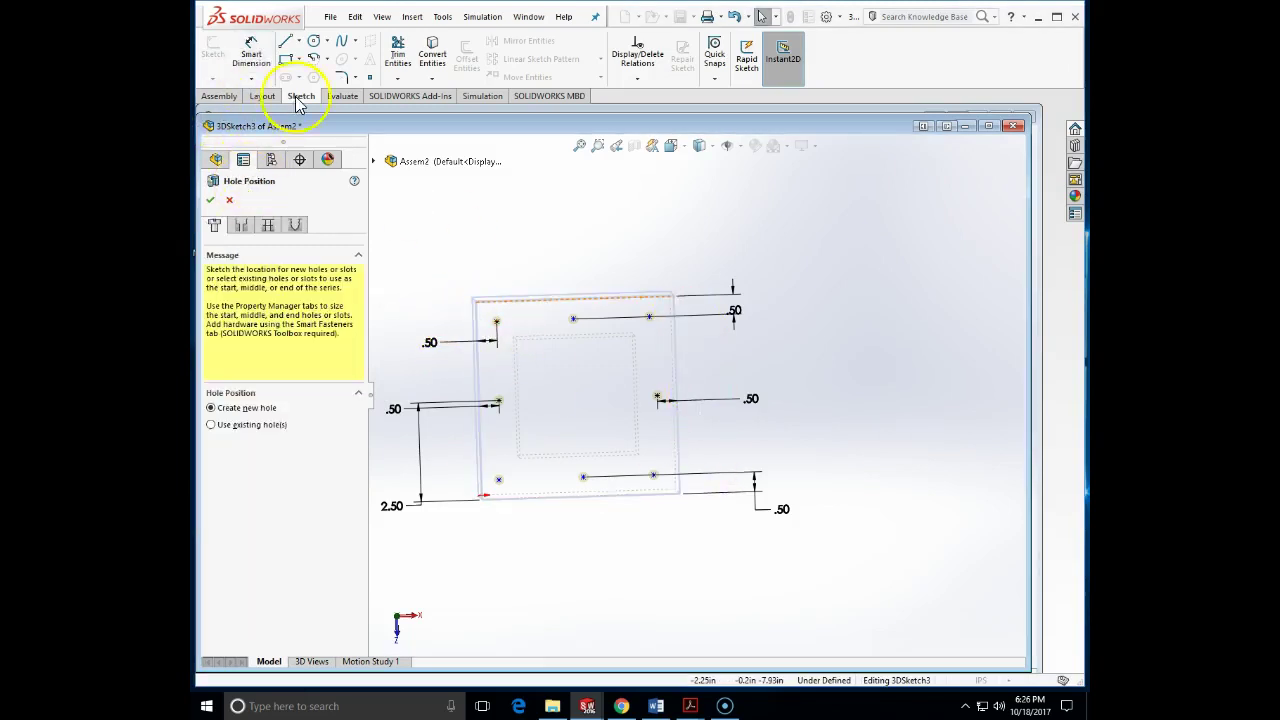
Dimension the back-right corner hole point 0.5 in from the lid's right edge
{"action": "left_click", "coordinate": [251, 52]}
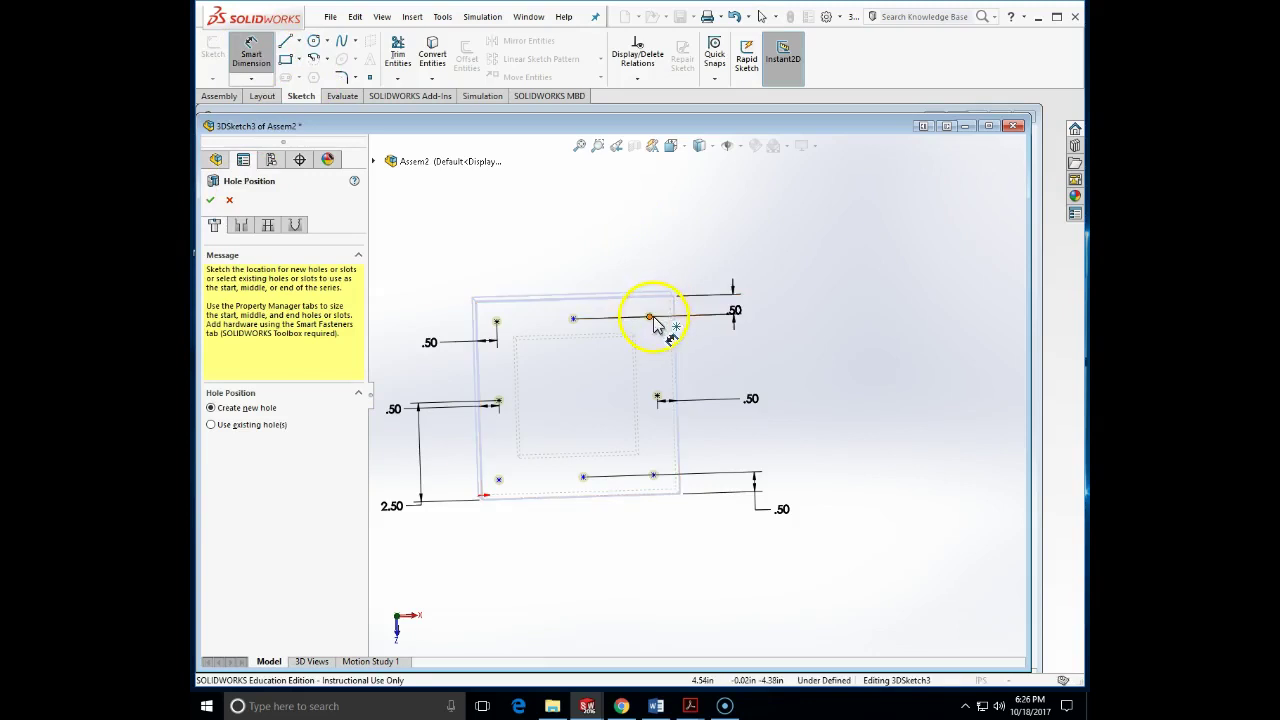
{"action": "left_click", "coordinate": [652, 318]}
{"action": "left_click", "coordinate": [678, 360]}
{"action": "left_click", "coordinate": [750, 360]}
{"action": "type", "text": ".5"}
{"action": "key", "text": "Return"}
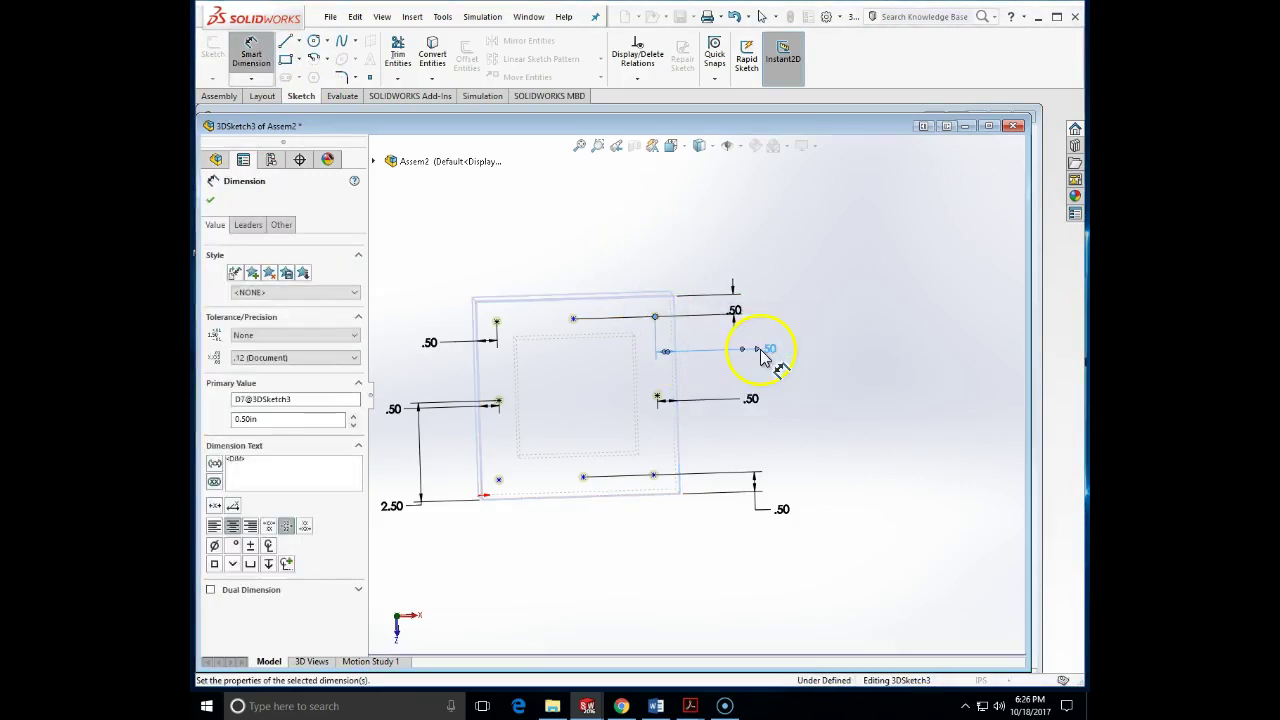
{"action": "key", "text": "Escape"}
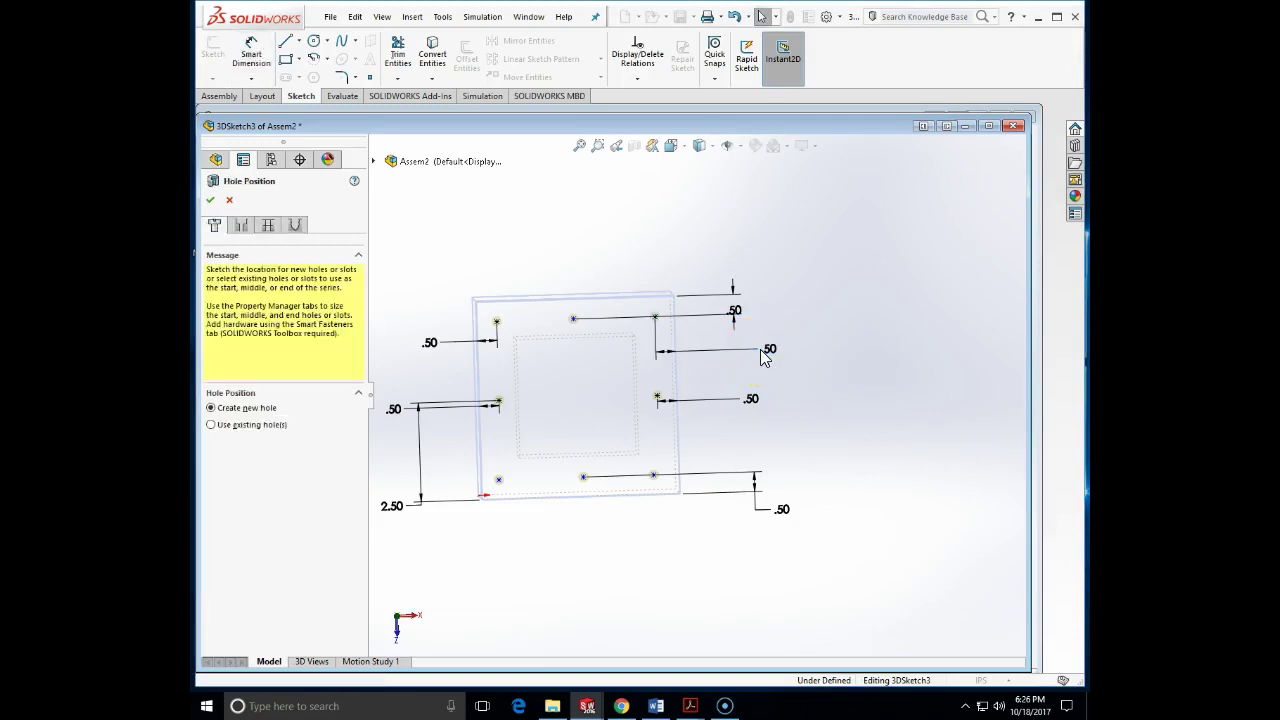
Dimension the front-right corner hole point 0.5 in from the lid's right edge
{"action": "left_click", "coordinate": [251, 50]}
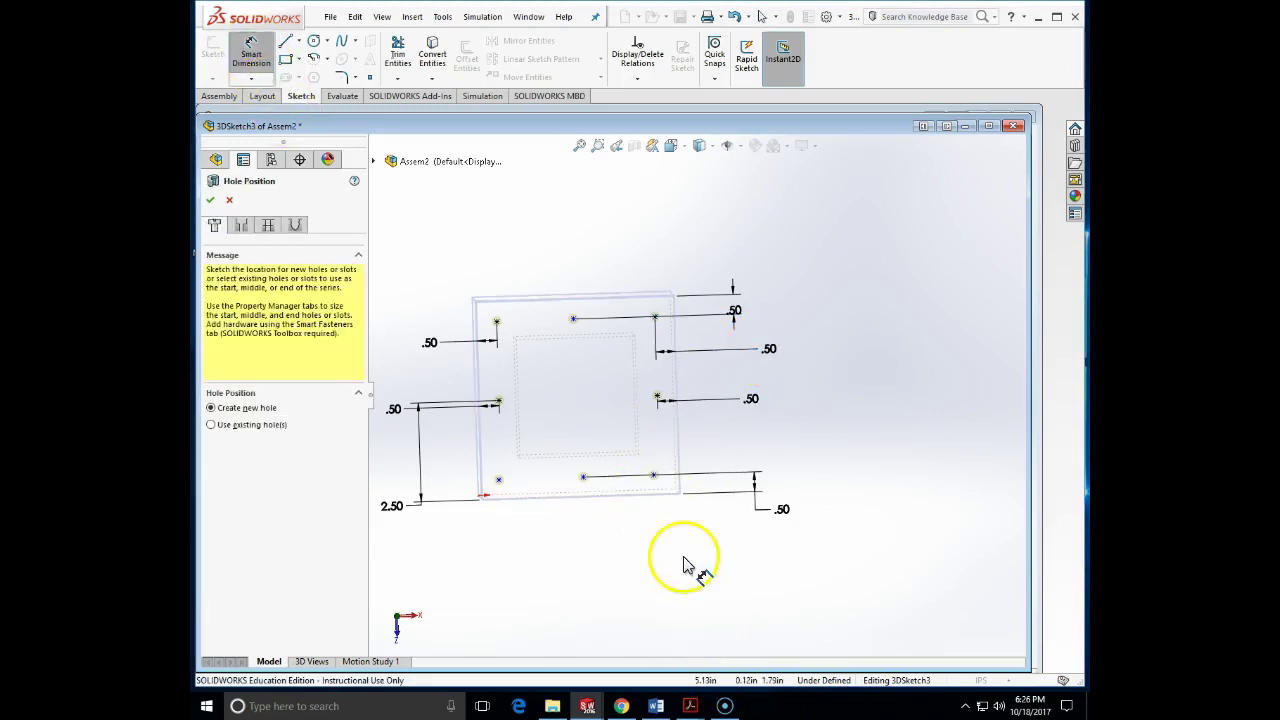
{"action": "left_click", "coordinate": [655, 479]}
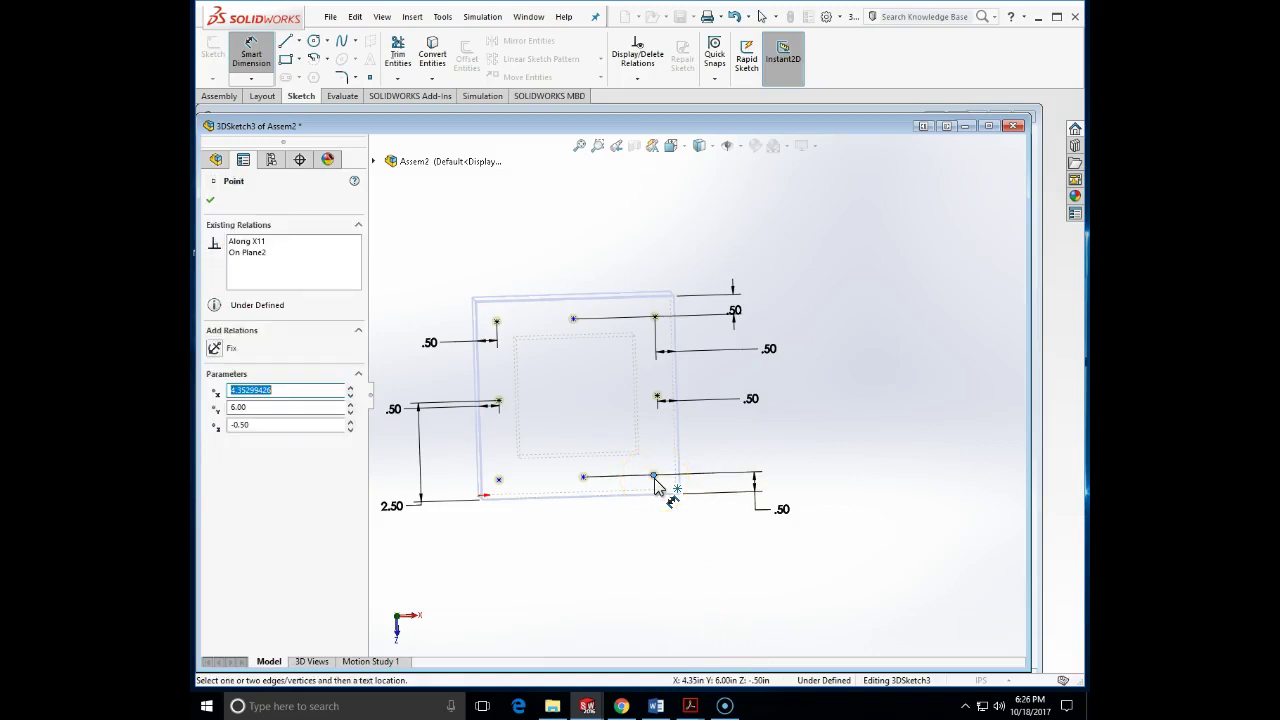
{"action": "left_click", "coordinate": [705, 475]}
{"action": "type", "text": ".5"}
{"action": "key", "text": "Return"}
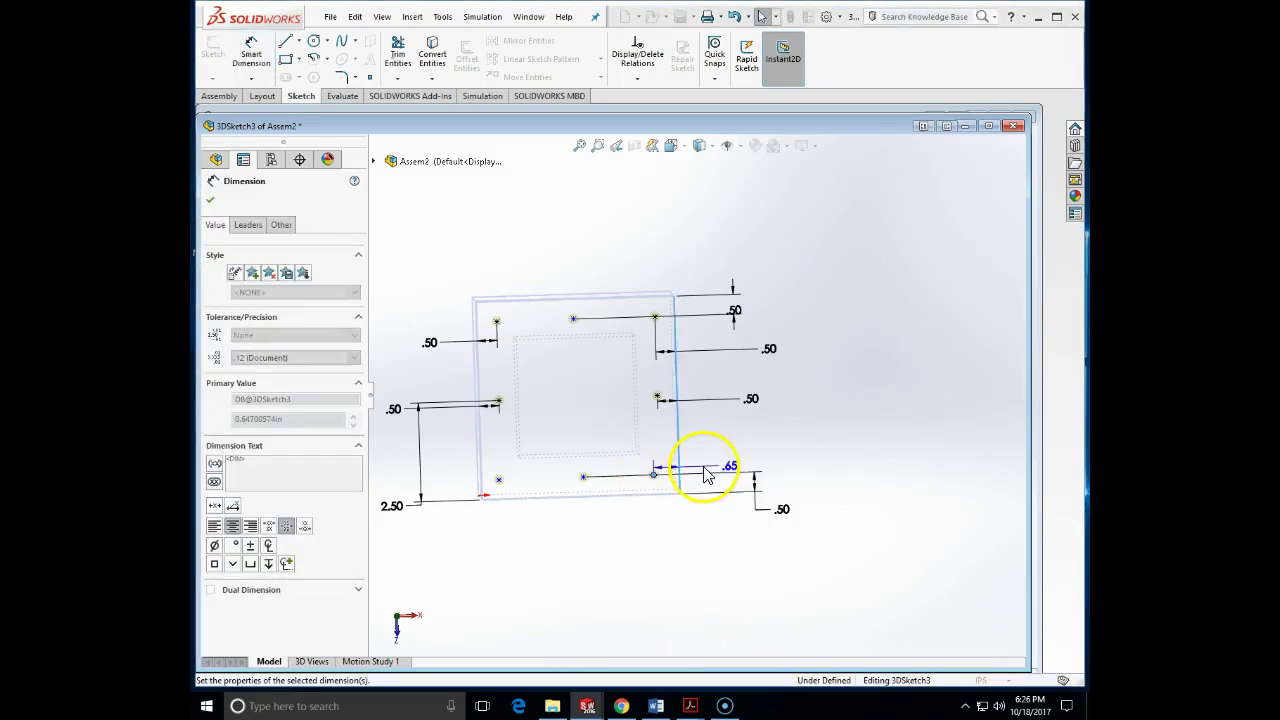
{"action": "key", "text": "Escape"}
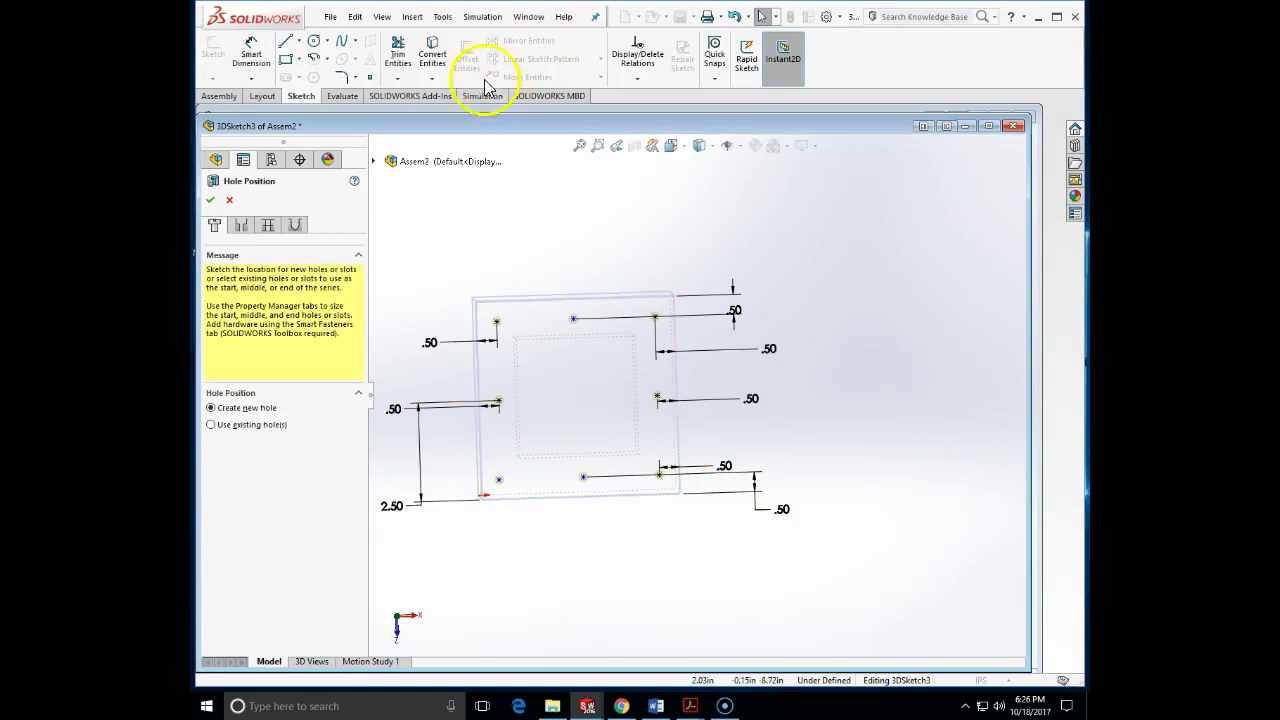
Dimension the front-left corner hole point 0.5 in from the lid's left edge
{"action": "left_click", "coordinate": [251, 52]}
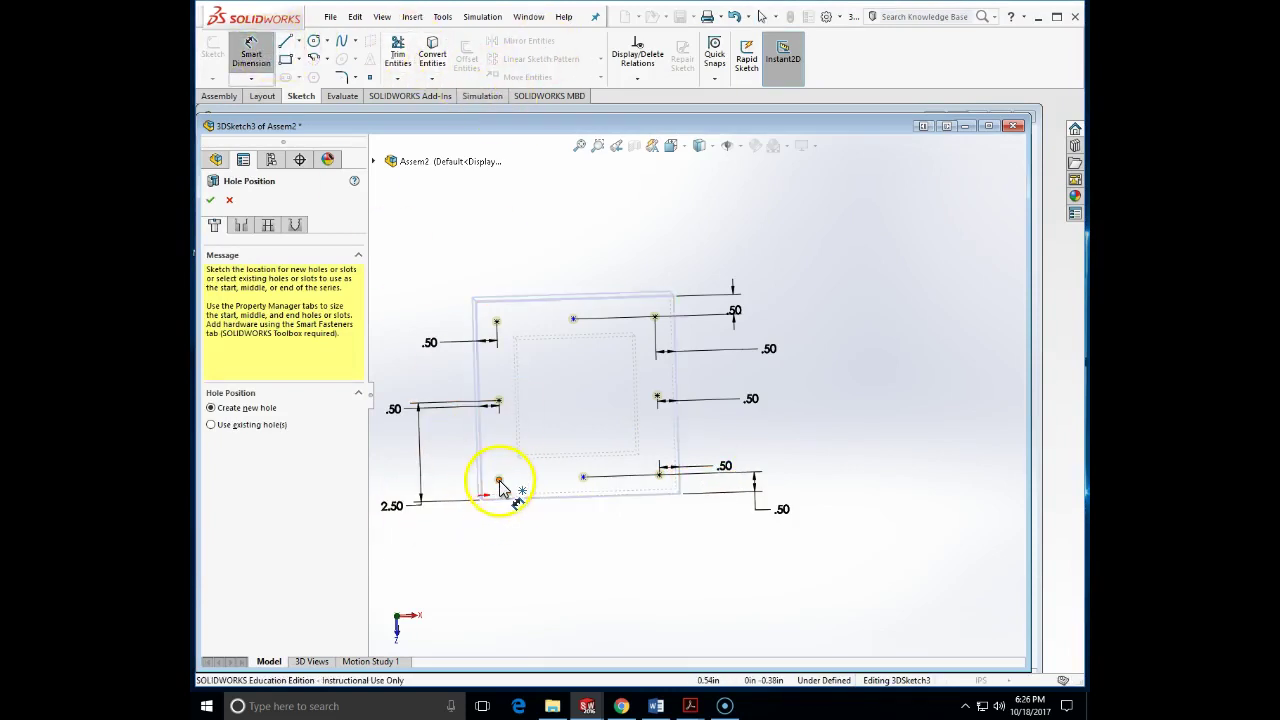
{"action": "left_click", "coordinate": [488, 492]}
{"action": "left_click", "coordinate": [488, 545]}
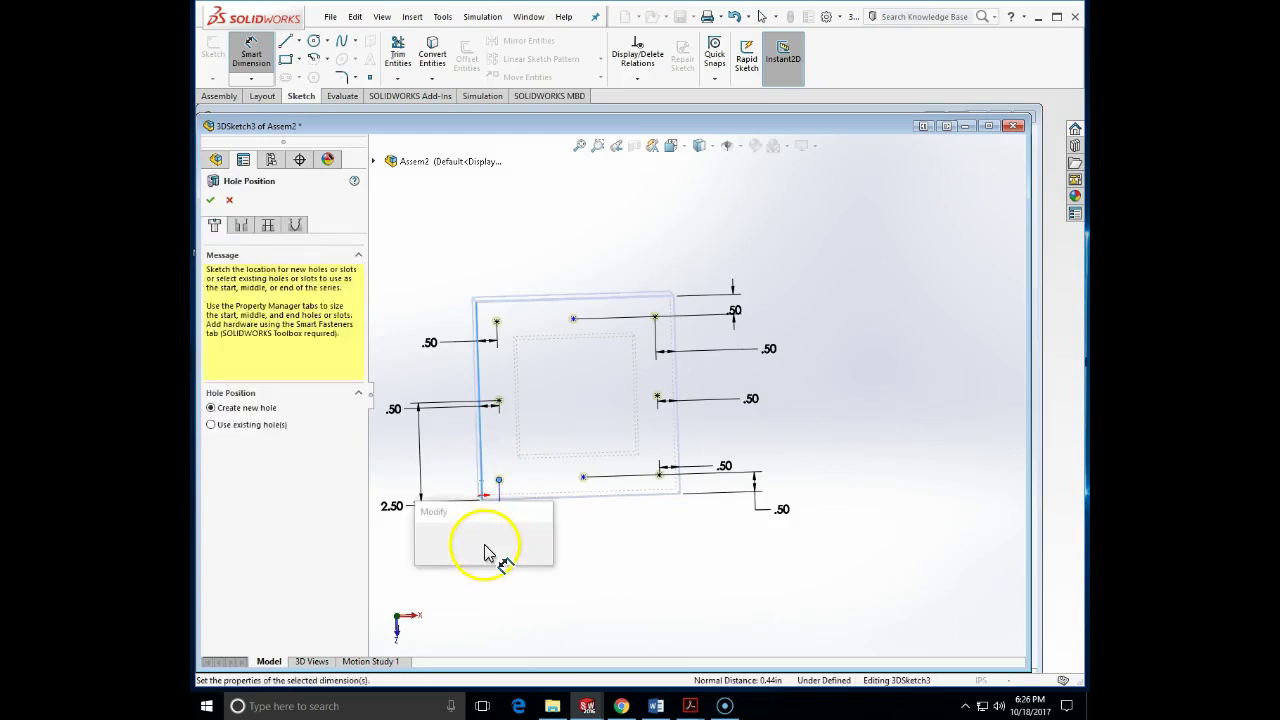
{"action": "type", "text": ".5"}
{"action": "key", "text": "Return"}
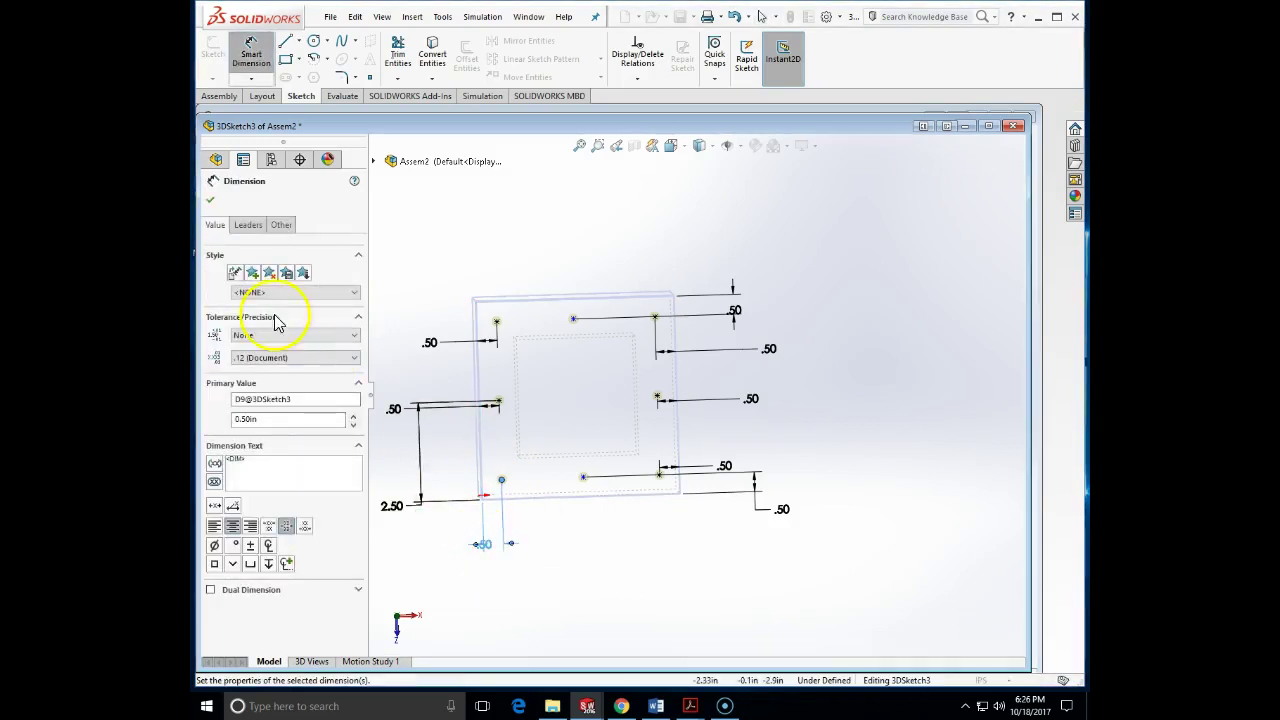
{"action": "left_click", "coordinate": [211, 201]}
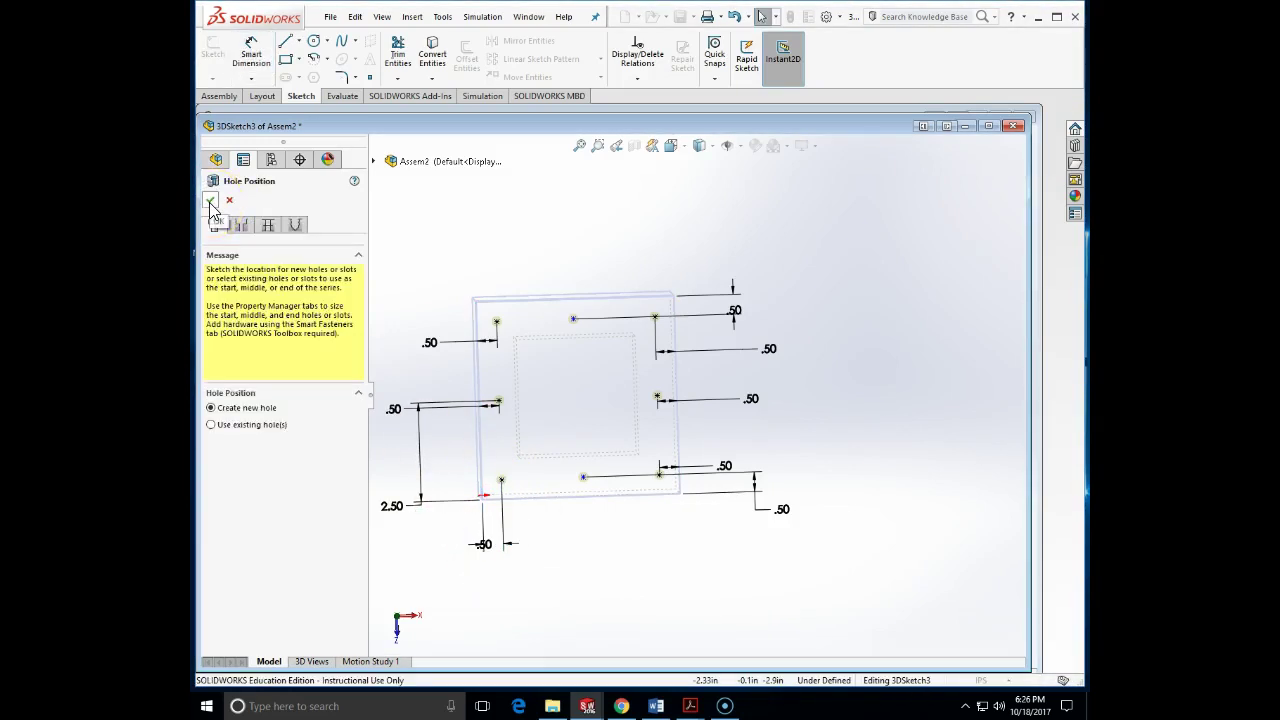
Dimension the middle hole point of the back row 2.5 in from the lid's left edge
{"action": "mouse_move", "coordinate": [837, 500]}
{"action": "middle_mouse_down"}
{"action": "mouse_move", "coordinate": [877, 343]}
{"action": "mouse_move", "coordinate": [866, 491]}
{"action": "middle_mouse_up"}
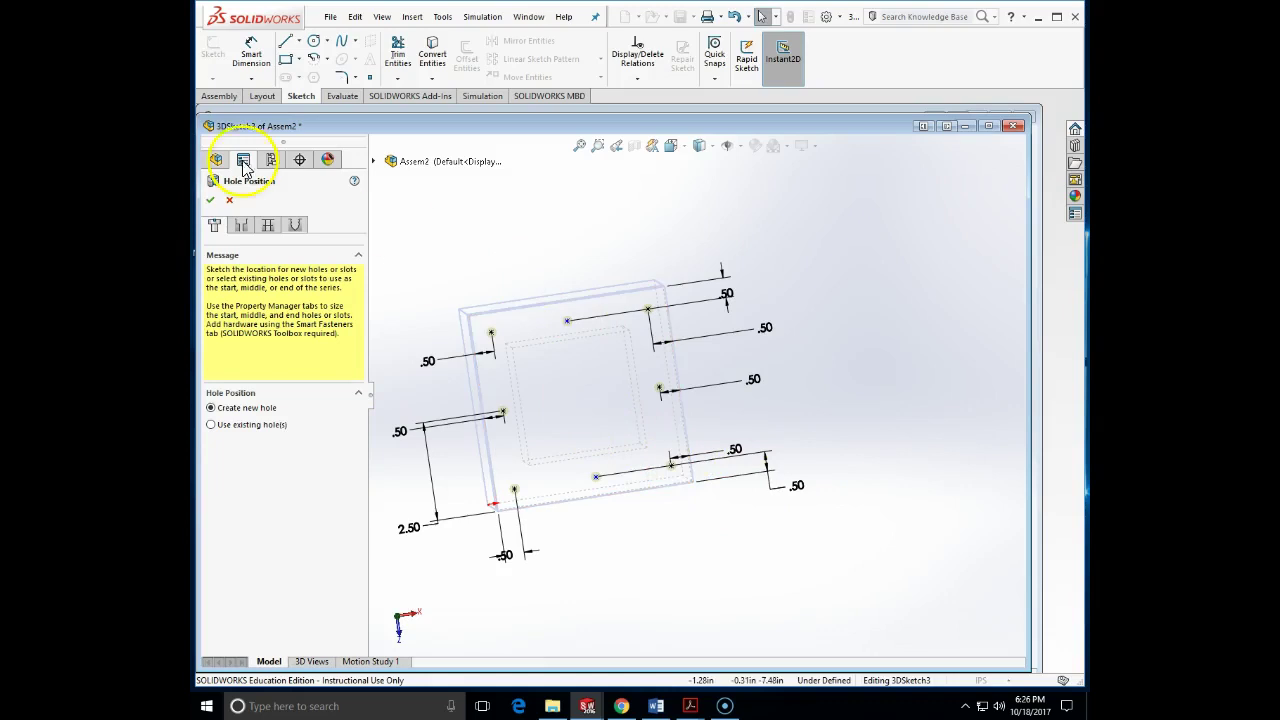
{"action": "left_click", "coordinate": [238, 66]}
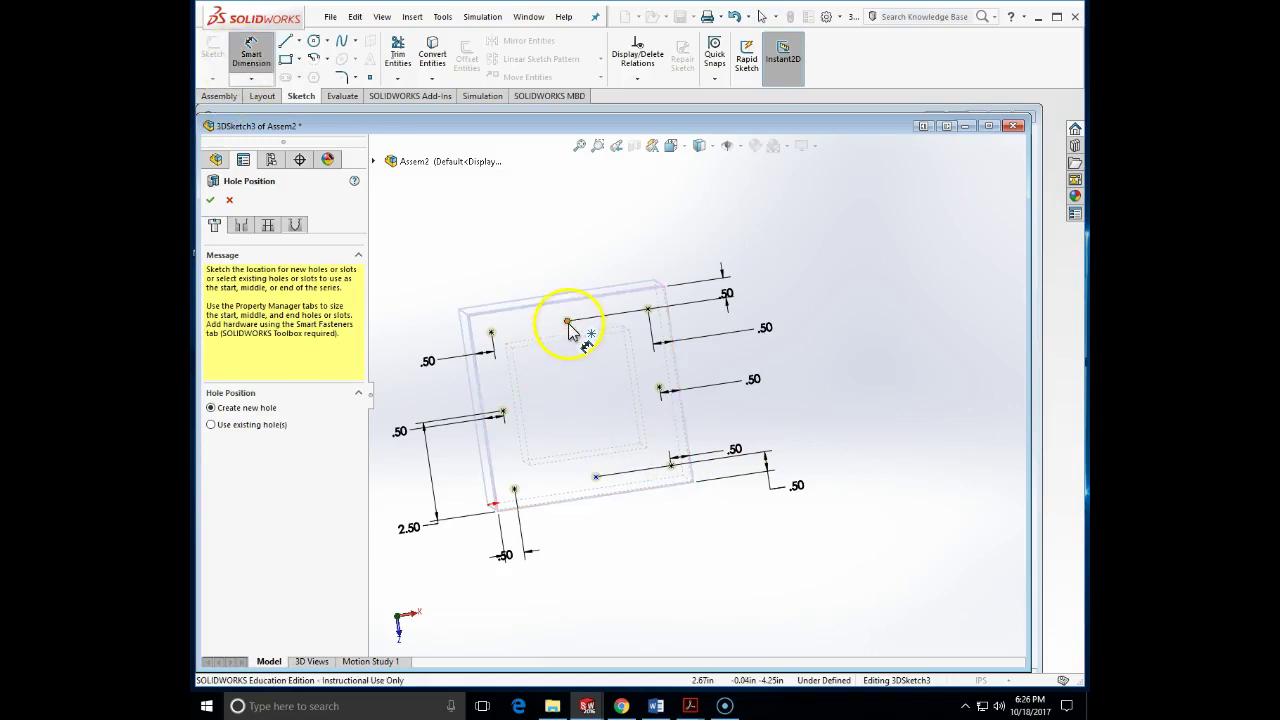
{"action": "left_click", "coordinate": [476, 338]}
{"action": "left_click", "coordinate": [488, 280]}
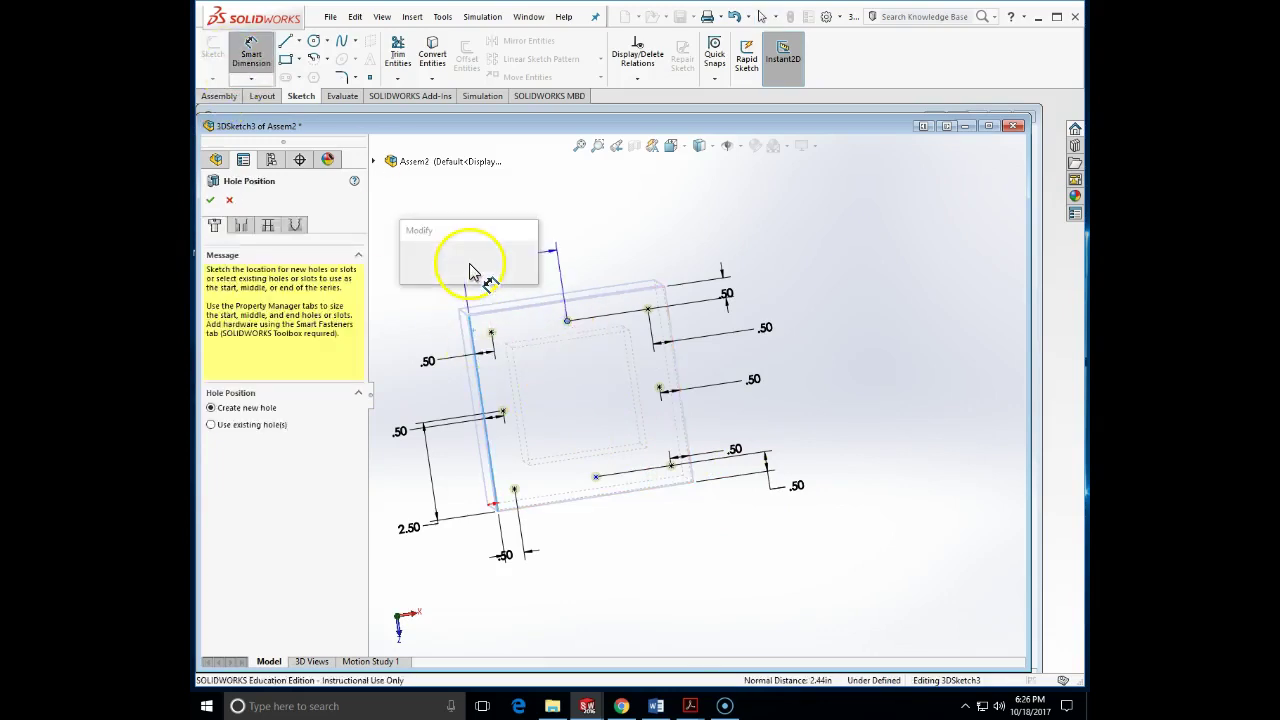
{"action": "type", "text": "2.5"}
{"action": "key", "text": "Return"}
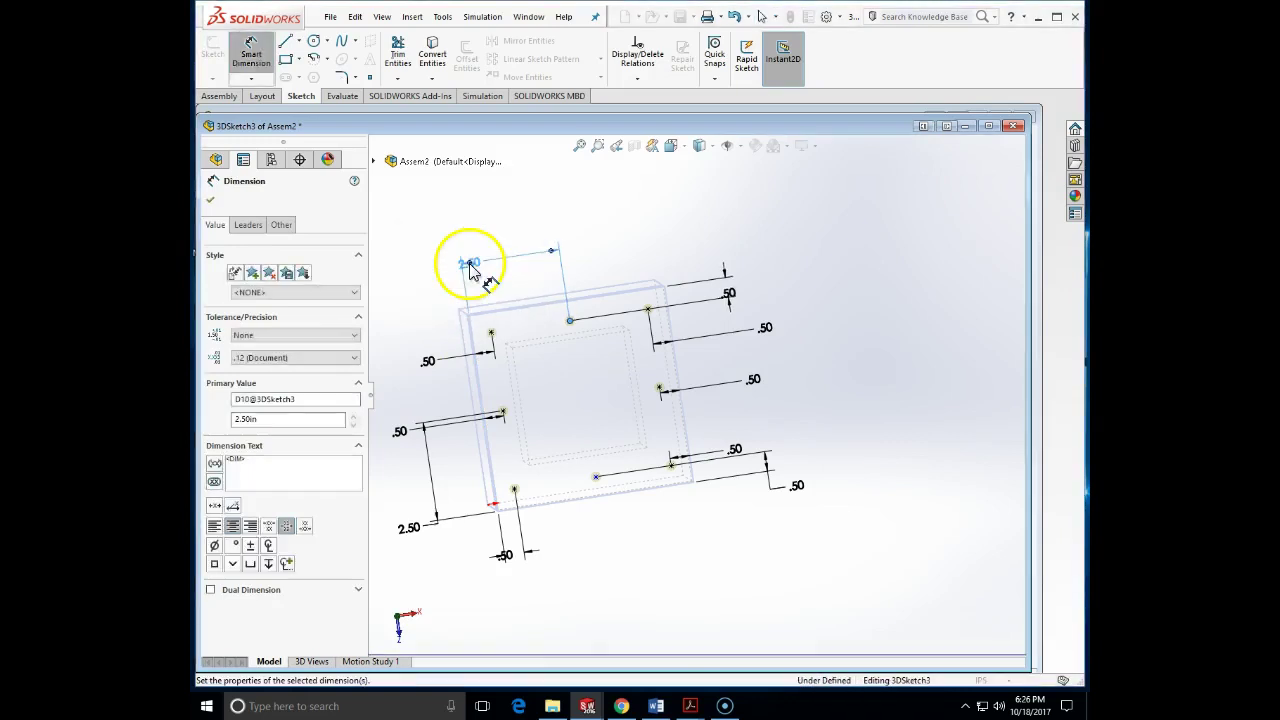
{"action": "left_click", "coordinate": [570, 320]}
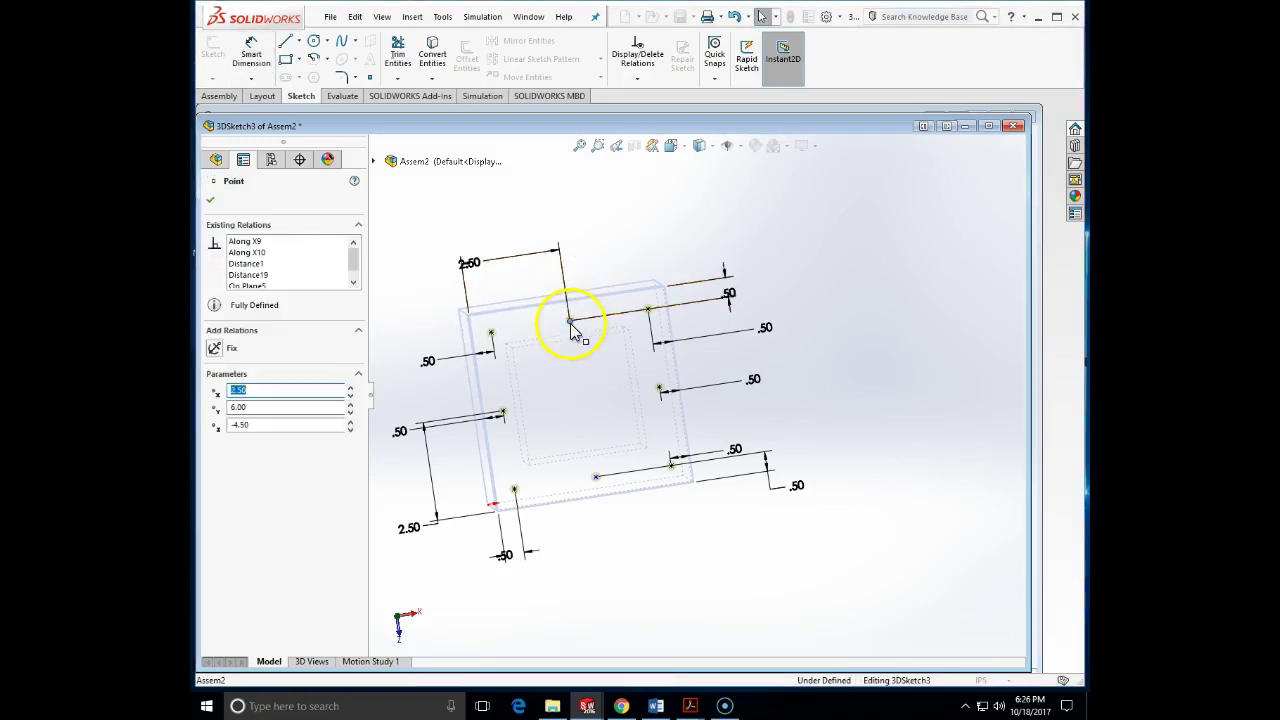
{"action": "left_click", "coordinate": [600, 485]}
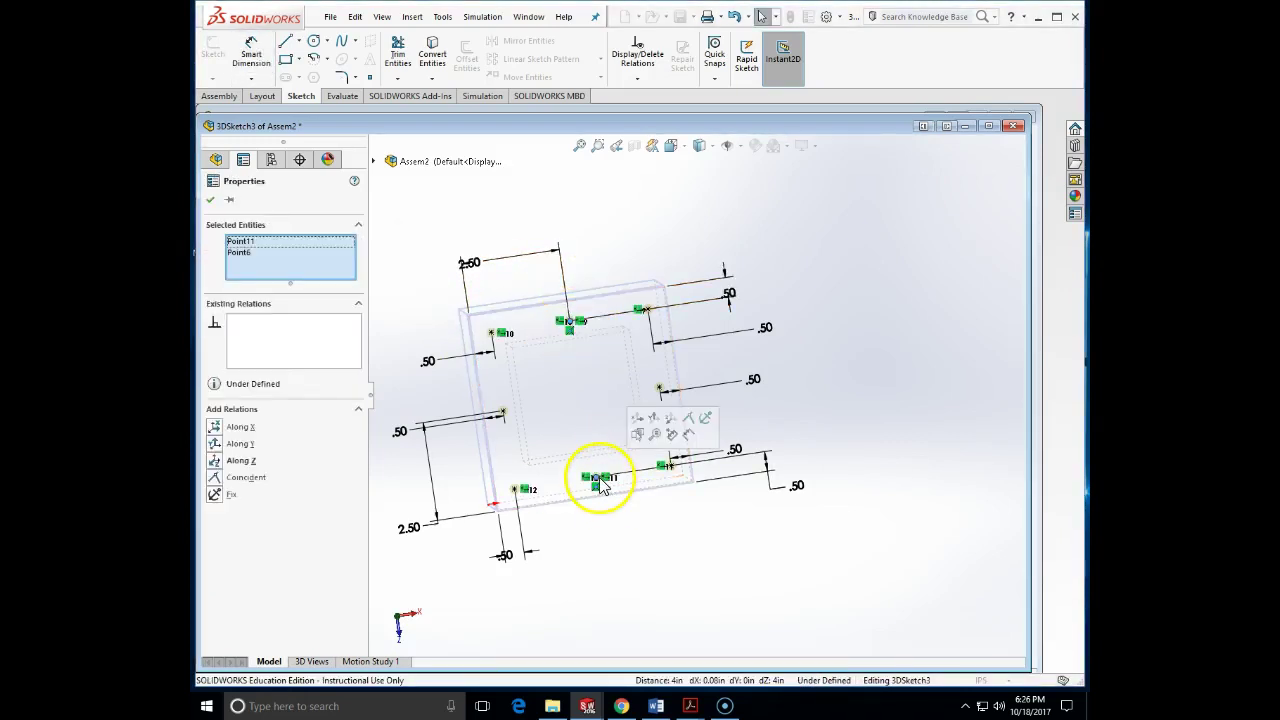
{"action": "key", "text": "Escape"}
Dimension the middle hole point of the front row 2.5 in from the lid's left edge
{"action": "left_click", "coordinate": [251, 52]}
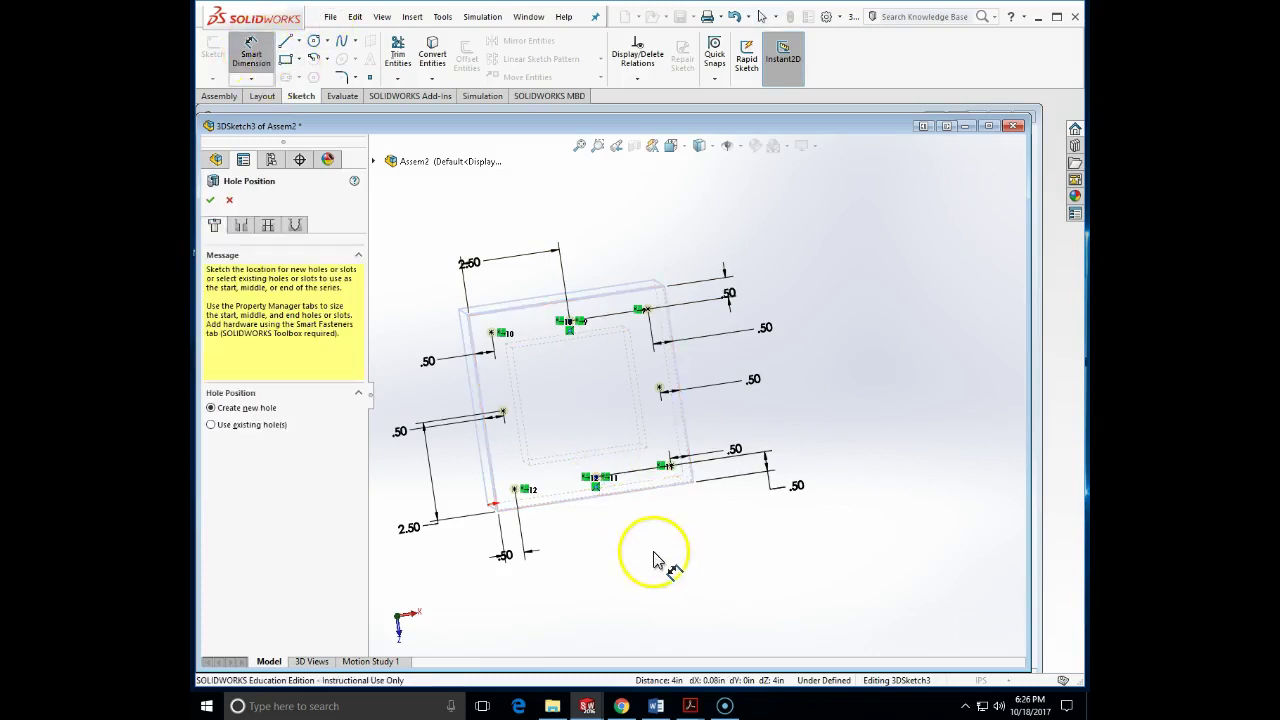
{"action": "left_click", "coordinate": [249, 58]}
{"action": "left_click", "coordinate": [592, 484]}
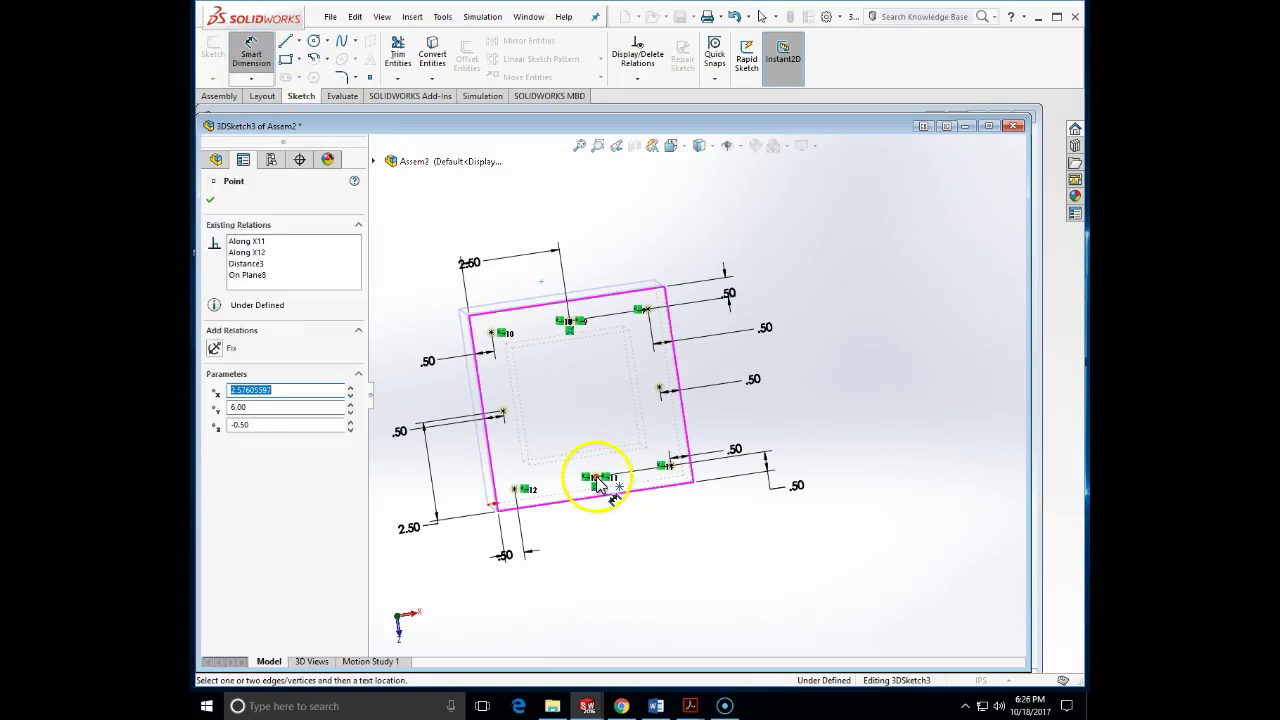
{"action": "left_click", "coordinate": [497, 490]}
{"action": "left_click", "coordinate": [557, 636]}
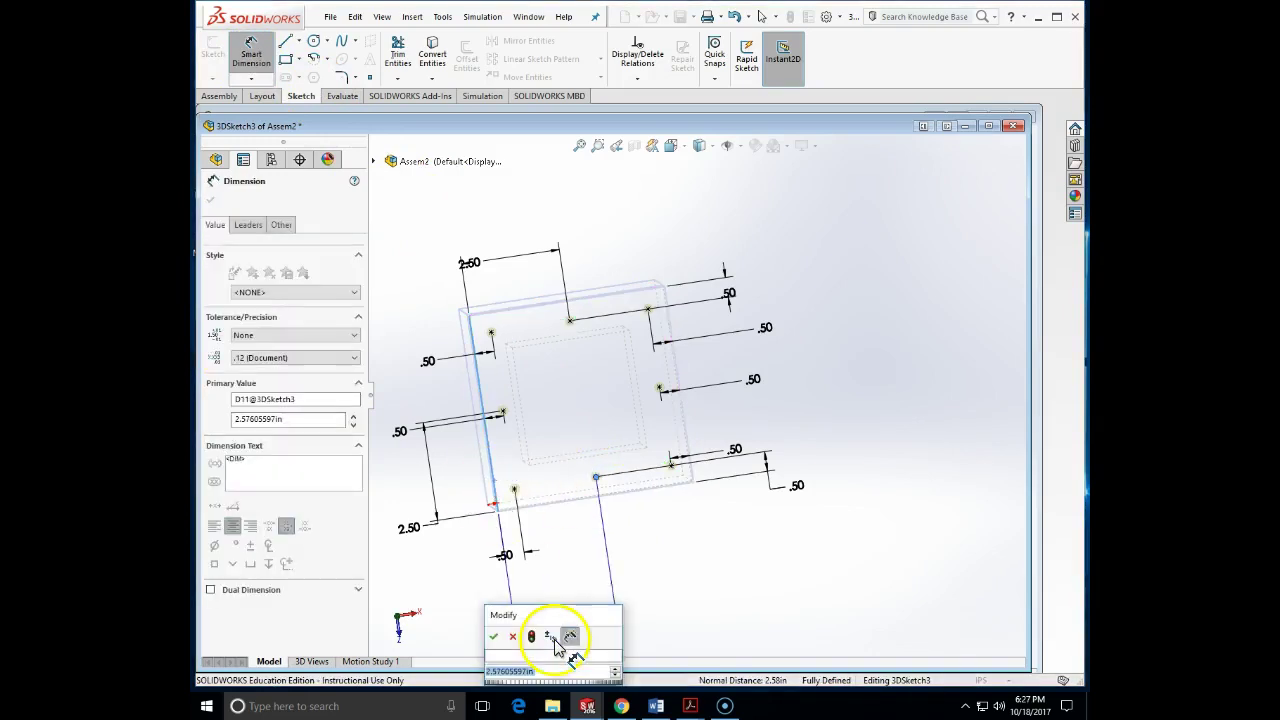
{"action": "type", "text": "2.5"}
{"action": "key", "text": "Return"}
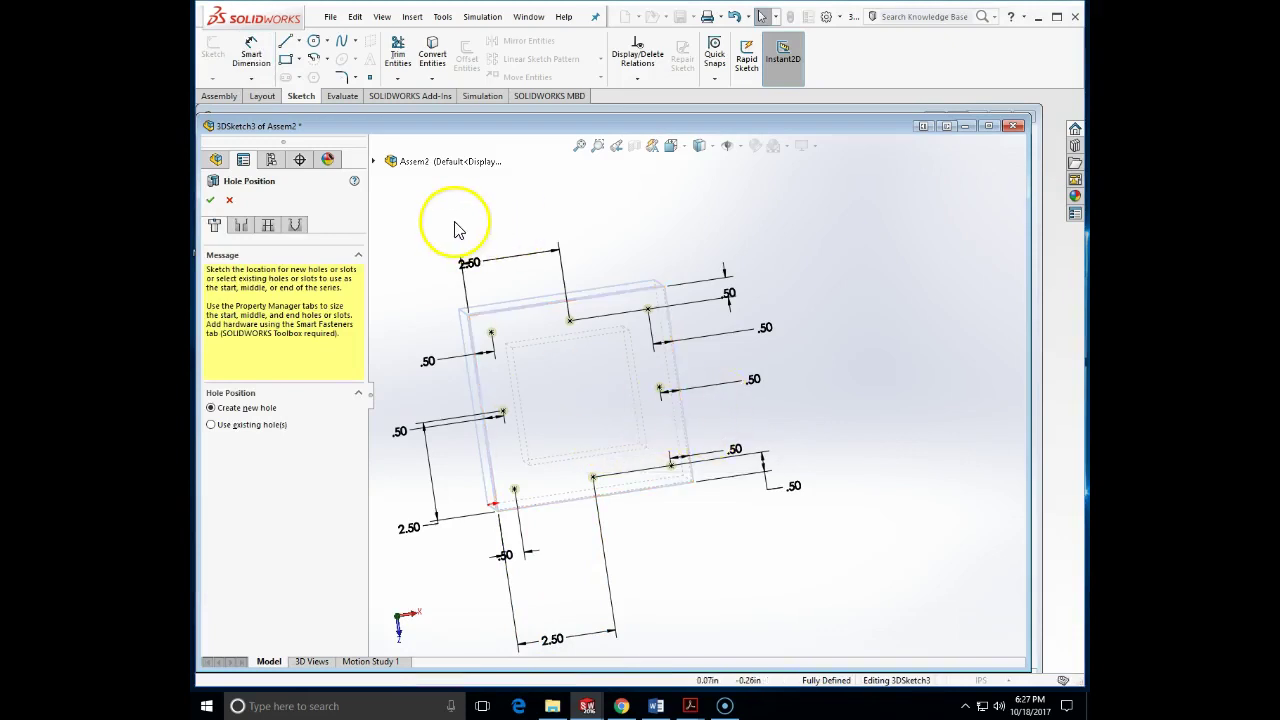
Set the first-part hole to an ANSI Inch counterbore for a 1/4 Binding Head Screw and enable head clearance
{"action": "left_click", "coordinate": [236, 227]}
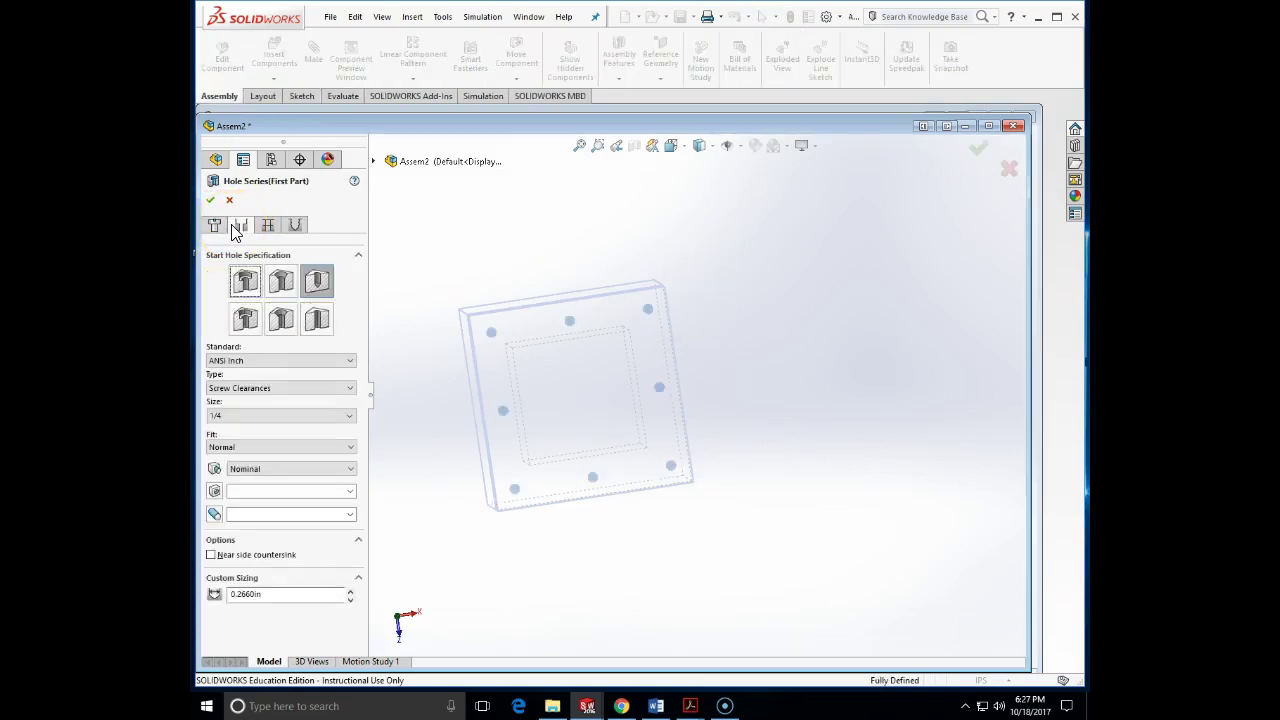
{"action": "left_click", "coordinate": [289, 313]}
{"action": "left_click", "coordinate": [246, 284]}
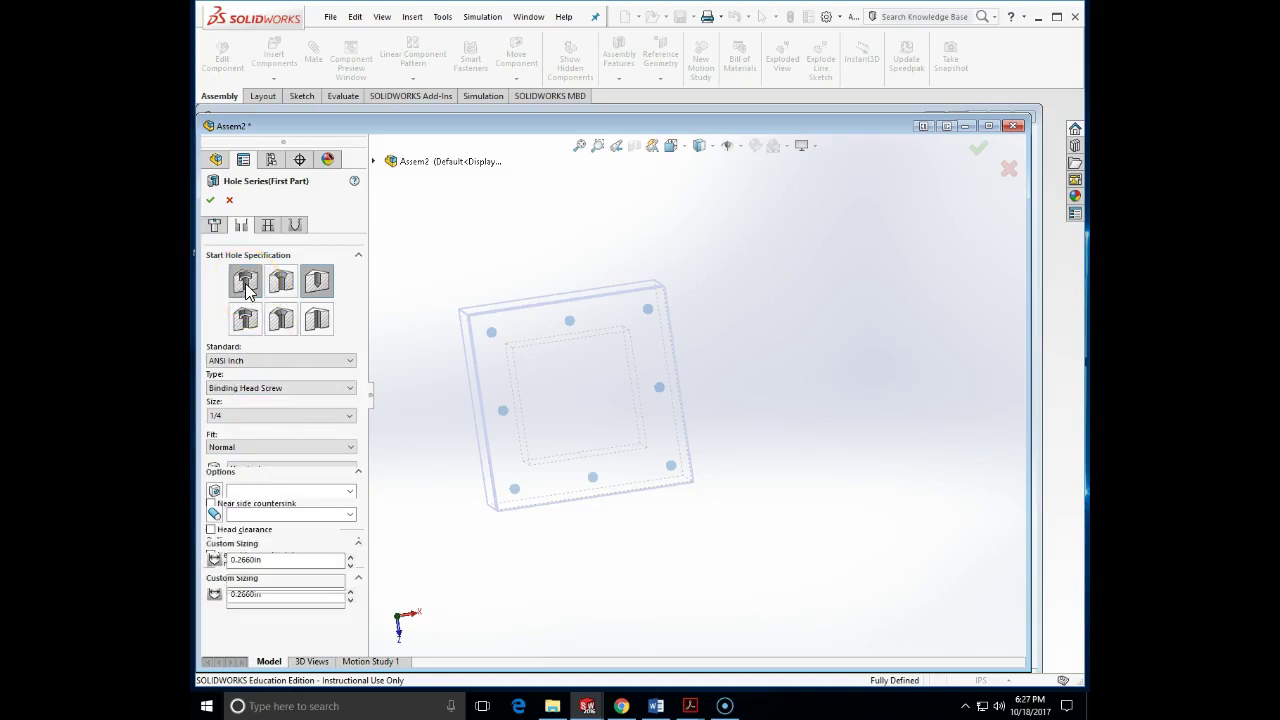
{"action": "middle_click_drag", "start_coordinate": [470, 520], "coordinate": [468, 306]}
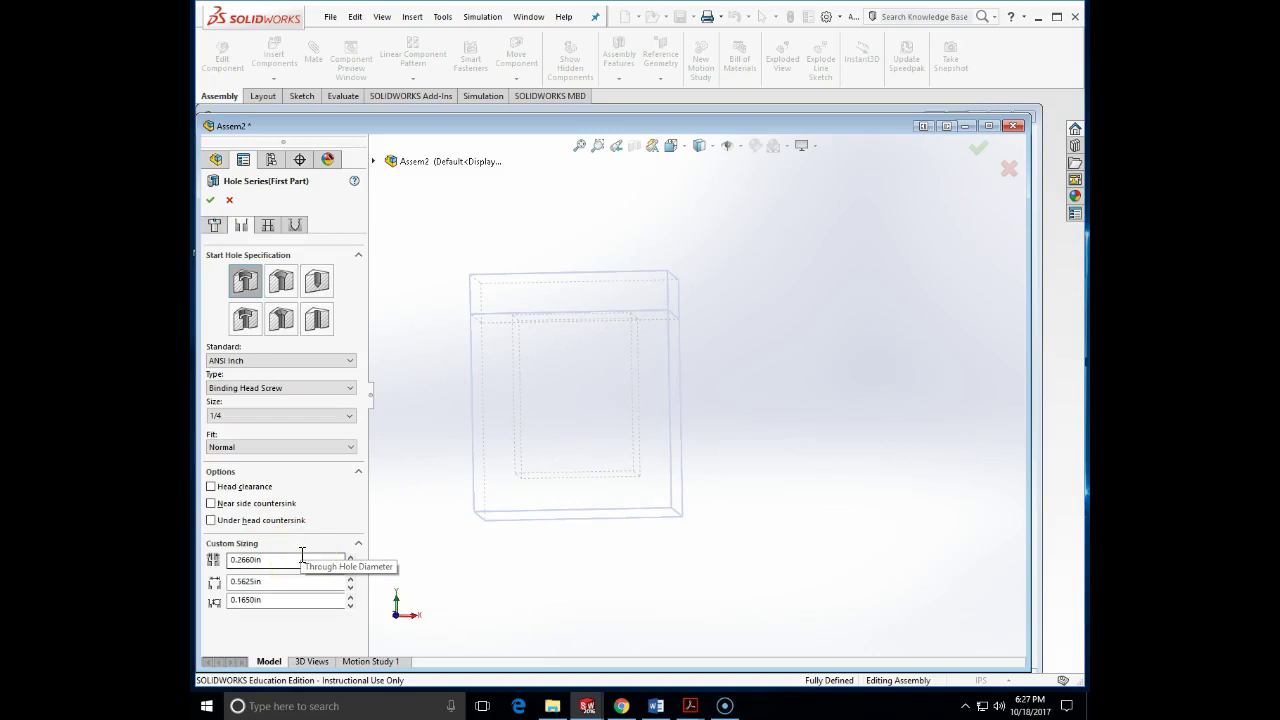
{"action": "left_click", "coordinate": [214, 486]}
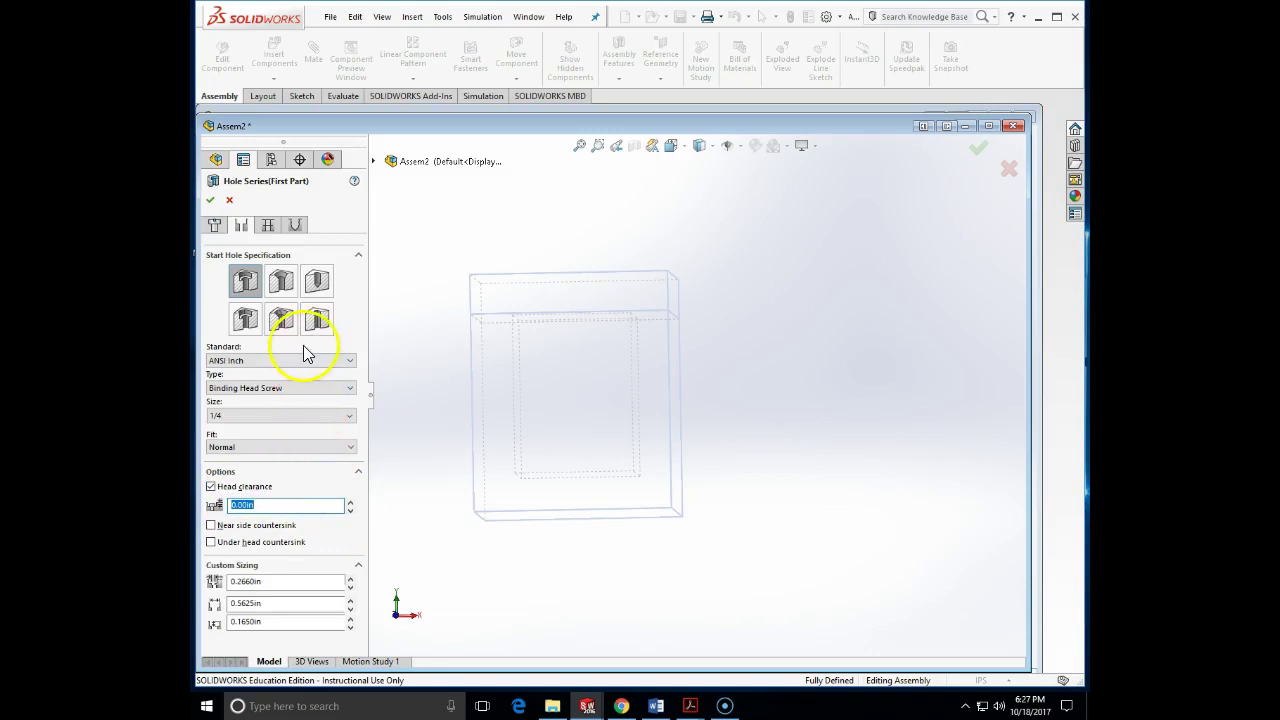
Complete the hole series with the box as end component and a 1/4-20 bottoming tapped hole as the end hole
{"action": "left_click", "coordinate": [268, 226]}
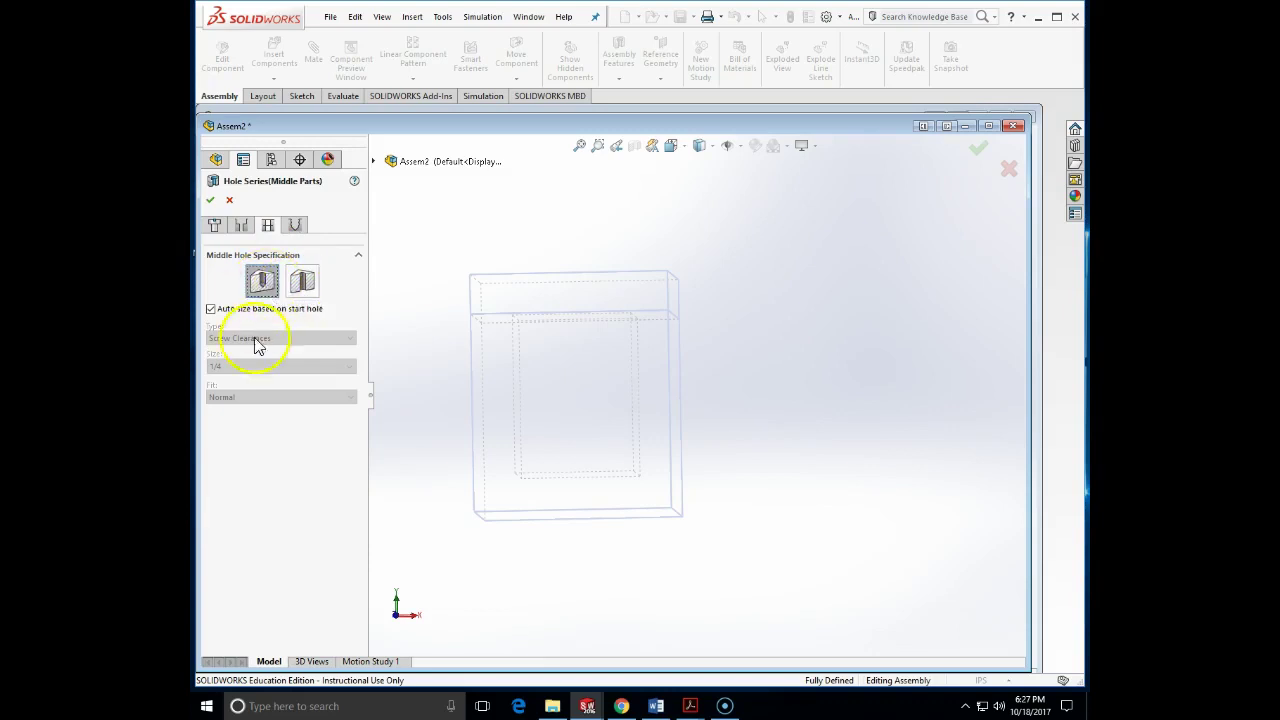
{"action": "left_click", "coordinate": [297, 227]}
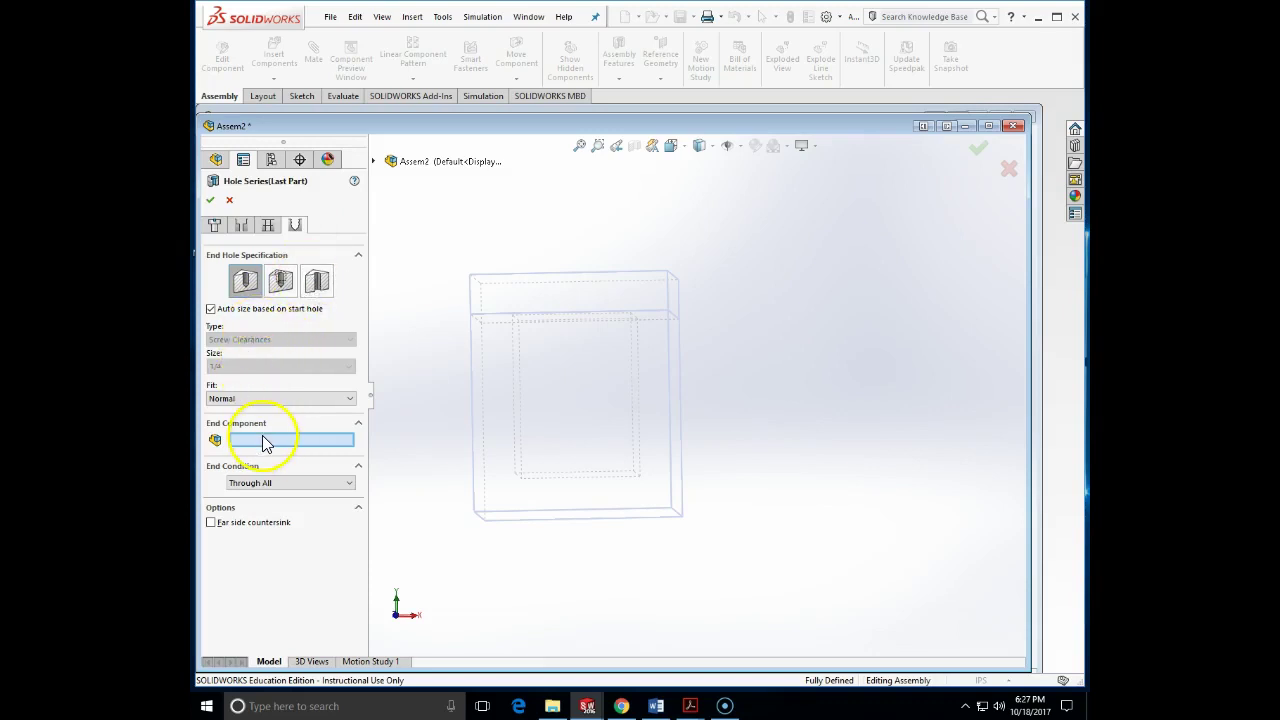
{"action": "left_click", "coordinate": [502, 495]}
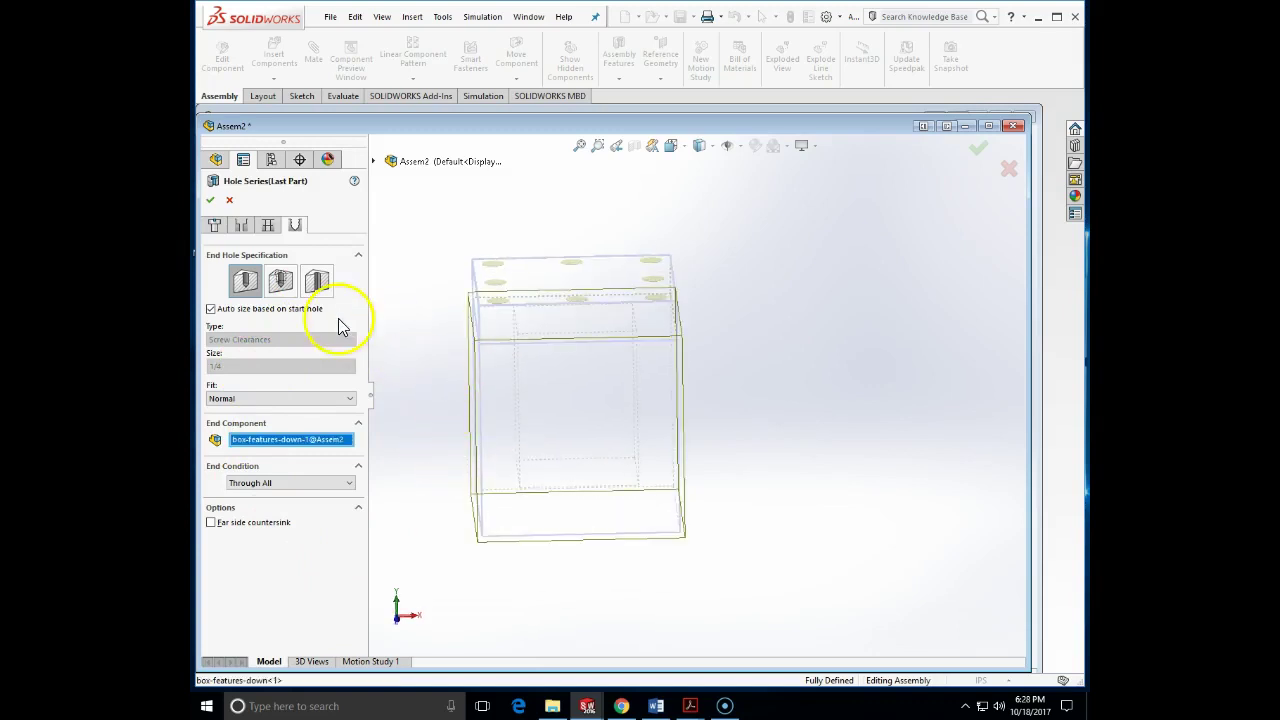
{"action": "left_click", "coordinate": [283, 285]}
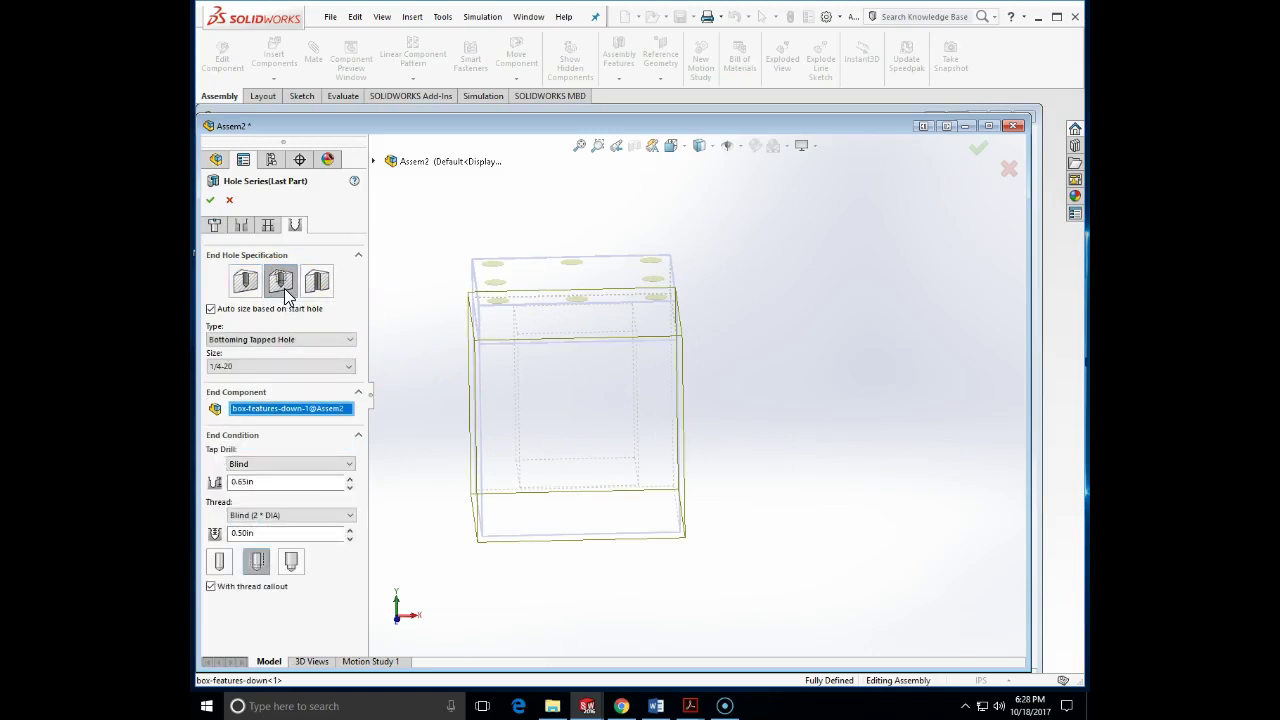
{"action": "middle_click_drag", "start_coordinate": [503, 457], "coordinate": [509, 397]}
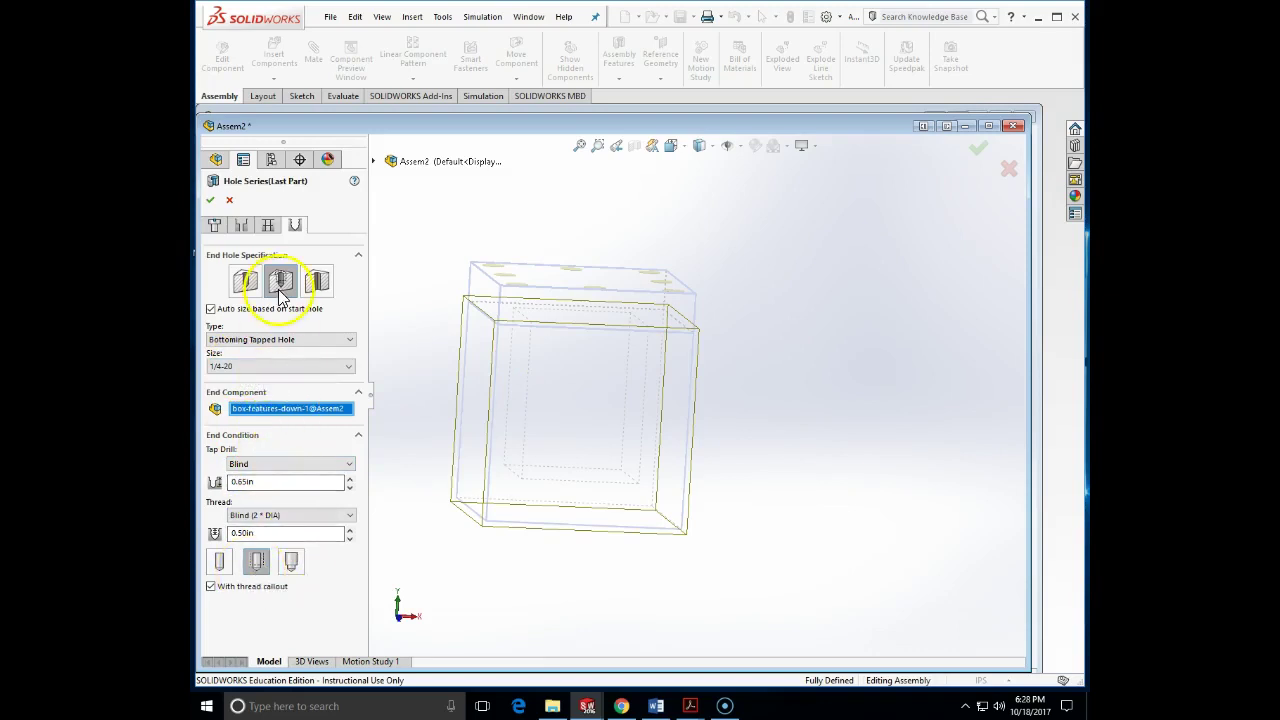
{"action": "left_click", "coordinate": [210, 203]}
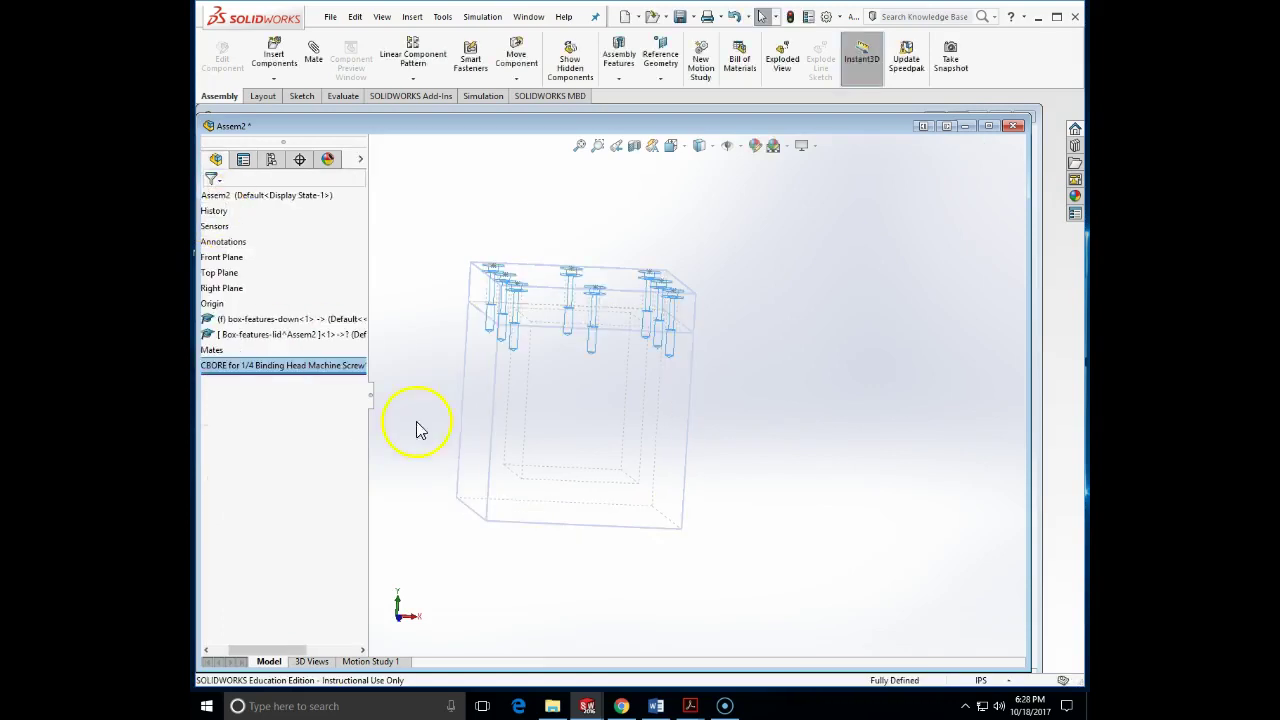
Change the assembly's display style from hidden lines to shaded with edges
{"action": "left_click", "coordinate": [757, 418]}
{"action": "middle_click_drag", "start_coordinate": [740, 409], "coordinate": [737, 446]}
{"action": "left_click", "coordinate": [709, 147]}
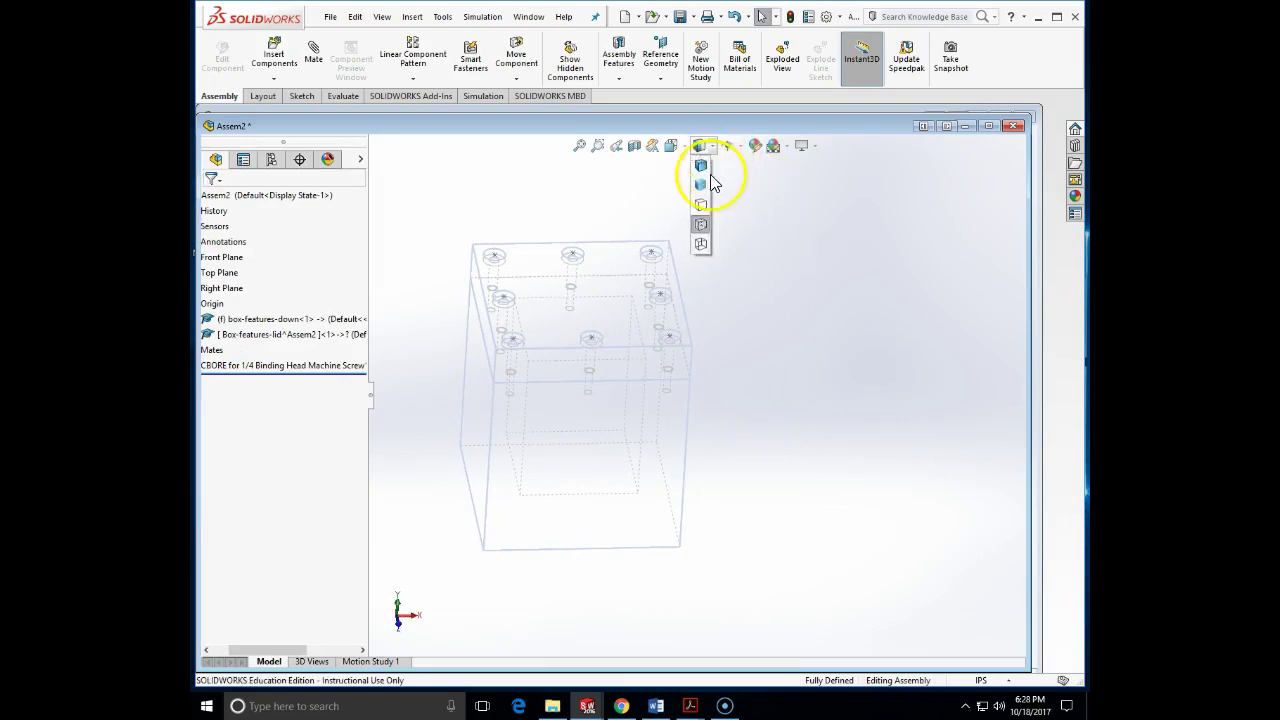
{"action": "left_click", "coordinate": [703, 184]}
{"action": "mouse_move", "coordinate": [714, 277]}
{"action": "middle_mouse_down"}
{"action": "mouse_move", "coordinate": [711, 364]}
{"action": "mouse_move", "coordinate": [731, 390]}
{"action": "mouse_move", "coordinate": [711, 389]}
{"action": "mouse_move", "coordinate": [700, 249]}
{"action": "mouse_move", "coordinate": [671, 195]}
{"action": "middle_mouse_up"}
Inspect the holes in a temporary section parallel to the Front Plane at an offset of about -2.47 in, discarding it without saving
{"action": "left_click", "coordinate": [634, 145]}
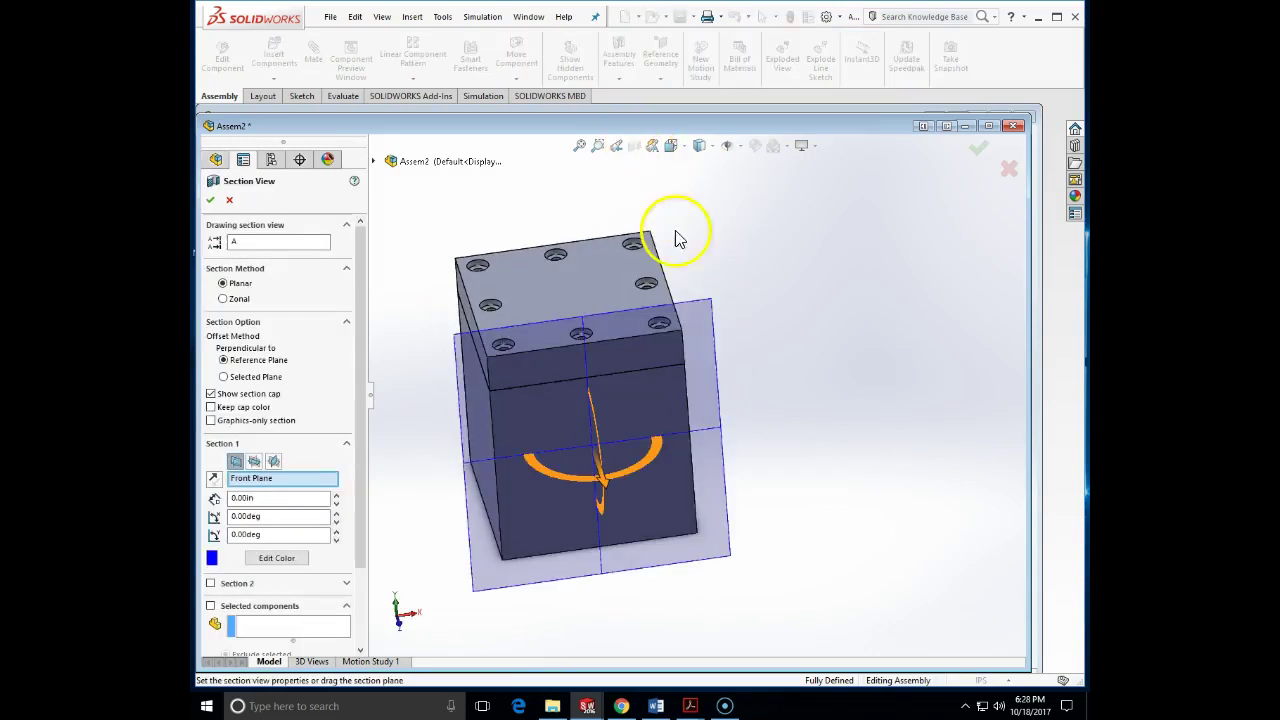
{"action": "left_click_drag", "start_coordinate": [617, 492], "coordinate": [608, 429]}
{"action": "middle_click_drag", "start_coordinate": [608, 429], "coordinate": [752, 378]}
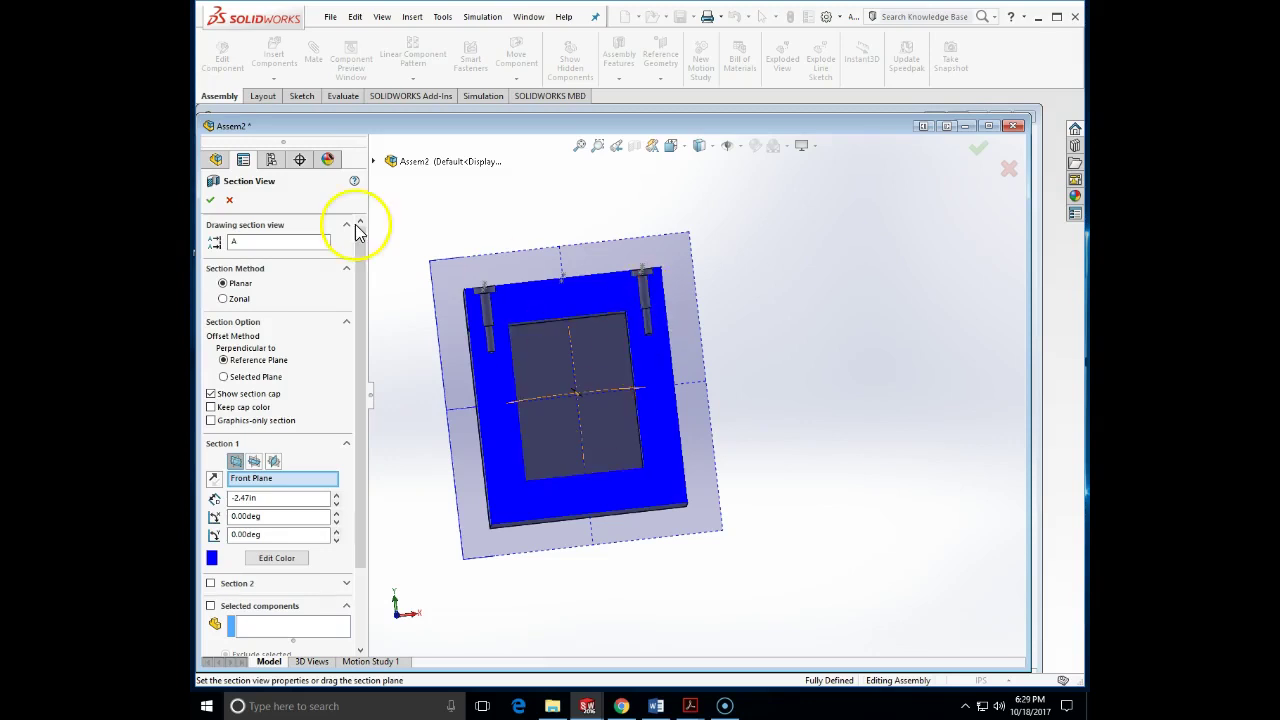
{"action": "left_click", "coordinate": [227, 202]}
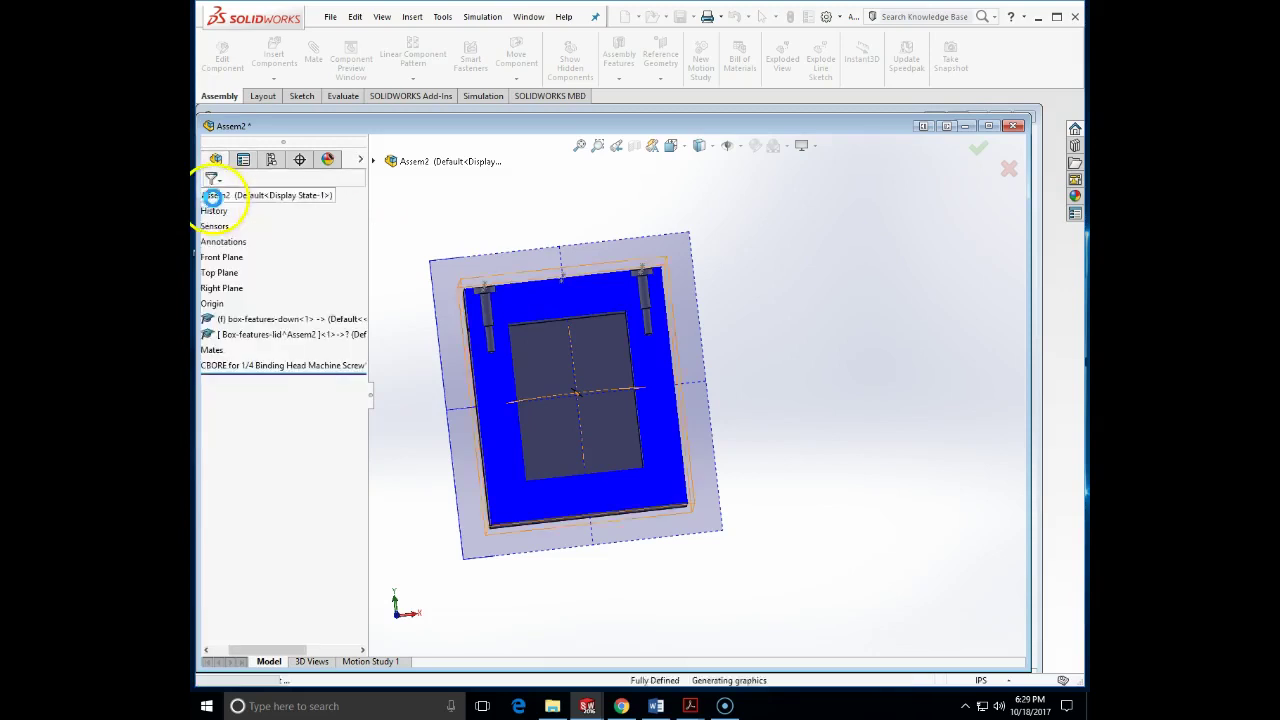
{"action": "left_click", "coordinate": [634, 146]}
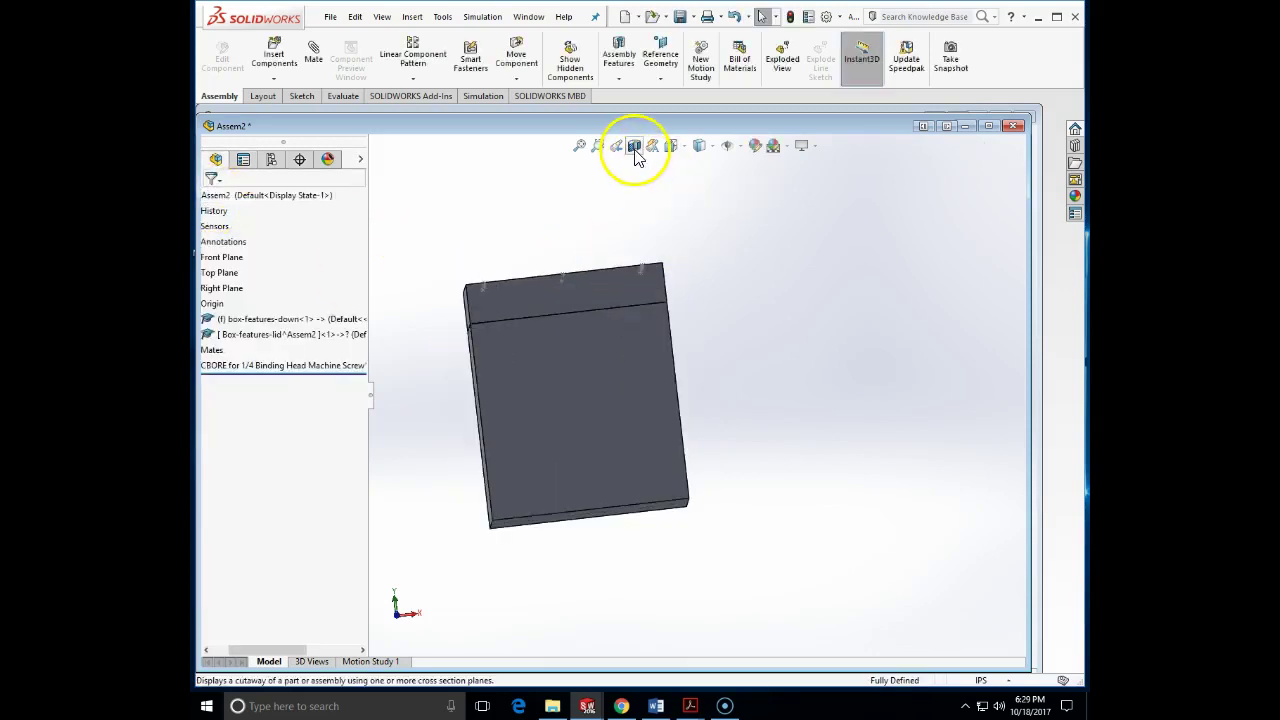
{"action": "middle_click_drag", "start_coordinate": [589, 266], "coordinate": [603, 270]}
Move the assembly window aside to expose the box part's feature tree, and slightly narrow the assembly's own tree
{"action": "left_click", "coordinate": [211, 350]}
{"action": "left_click_drag", "start_coordinate": [279, 126], "coordinate": [342, 124]}
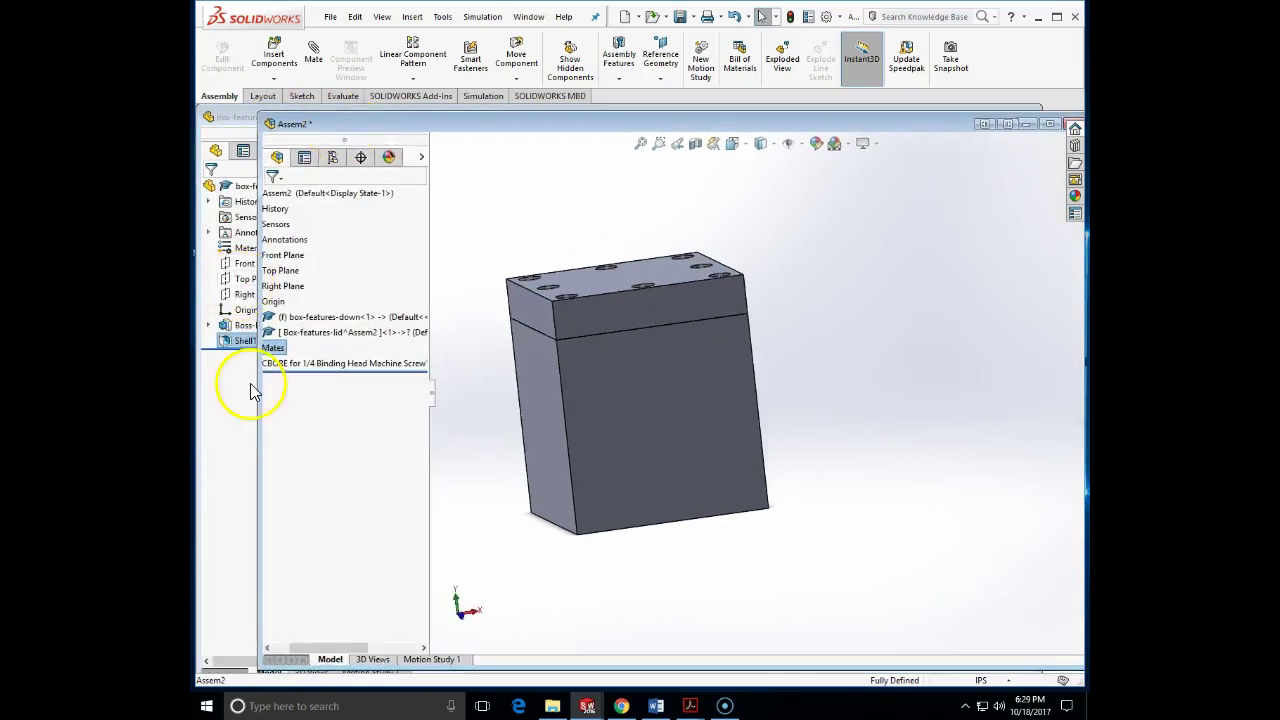
{"action": "left_click_drag", "start_coordinate": [262, 447], "coordinate": [307, 456]}
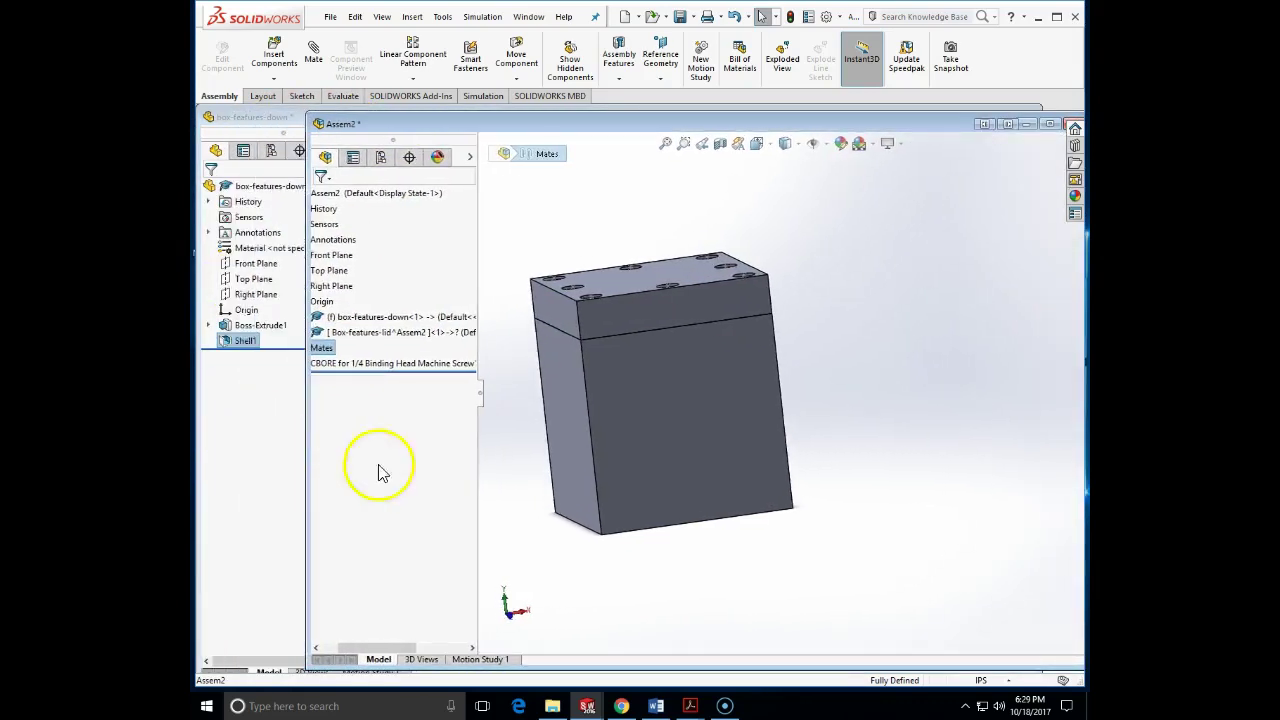
{"action": "mouse_move", "coordinate": [478, 425]}
{"action": "left_mouse_down"}
{"action": "mouse_move", "coordinate": [429, 420]}
{"action": "mouse_move", "coordinate": [472, 410]}
{"action": "left_mouse_up"}
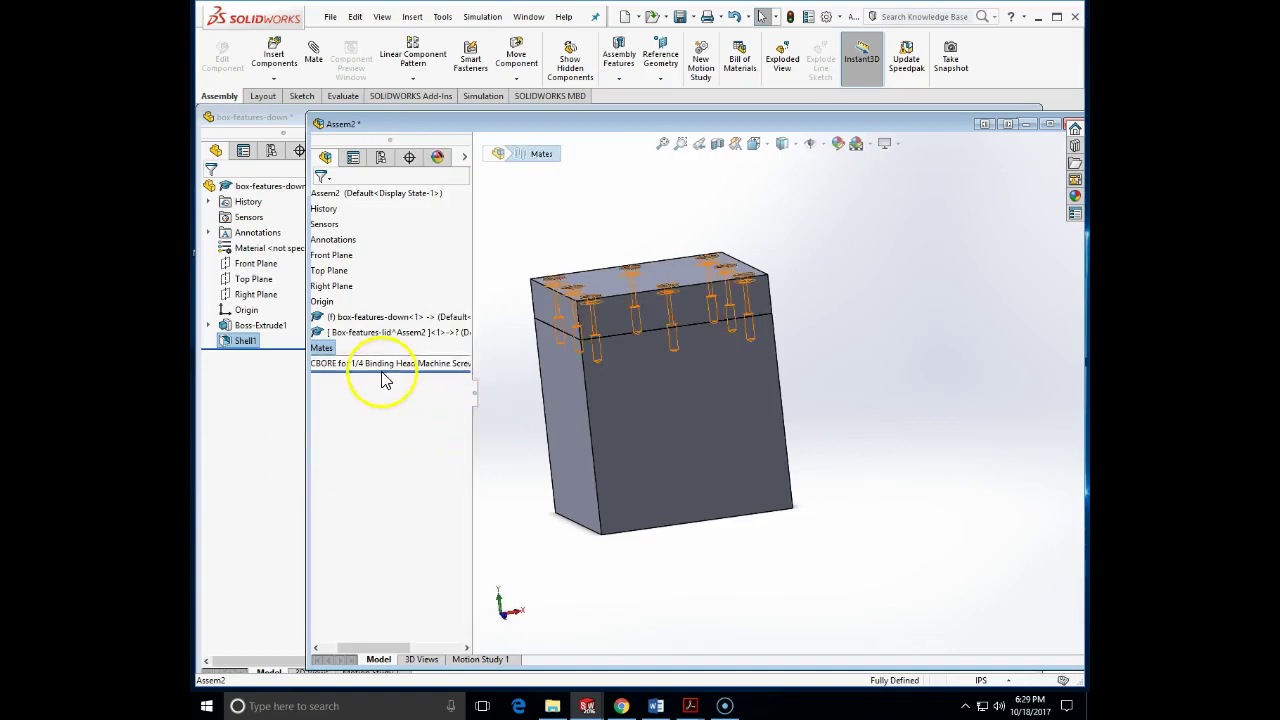
Reopen the counterbore hole series for editing and review its position, first-part, middle-parts and last-part settings
{"action": "left_click", "coordinate": [370, 366]}
{"action": "right_click", "coordinate": [372, 368]}
{"action": "left_click", "coordinate": [457, 414]}
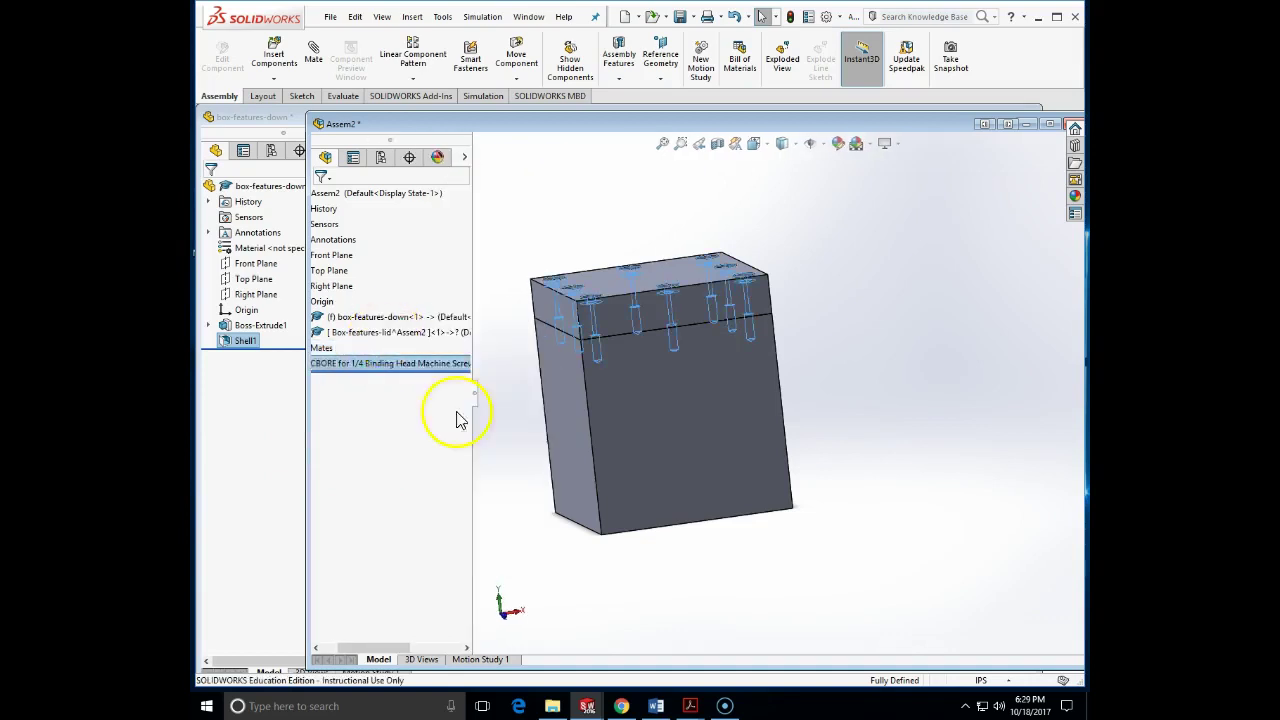
{"action": "left_click", "coordinate": [536, 561]}
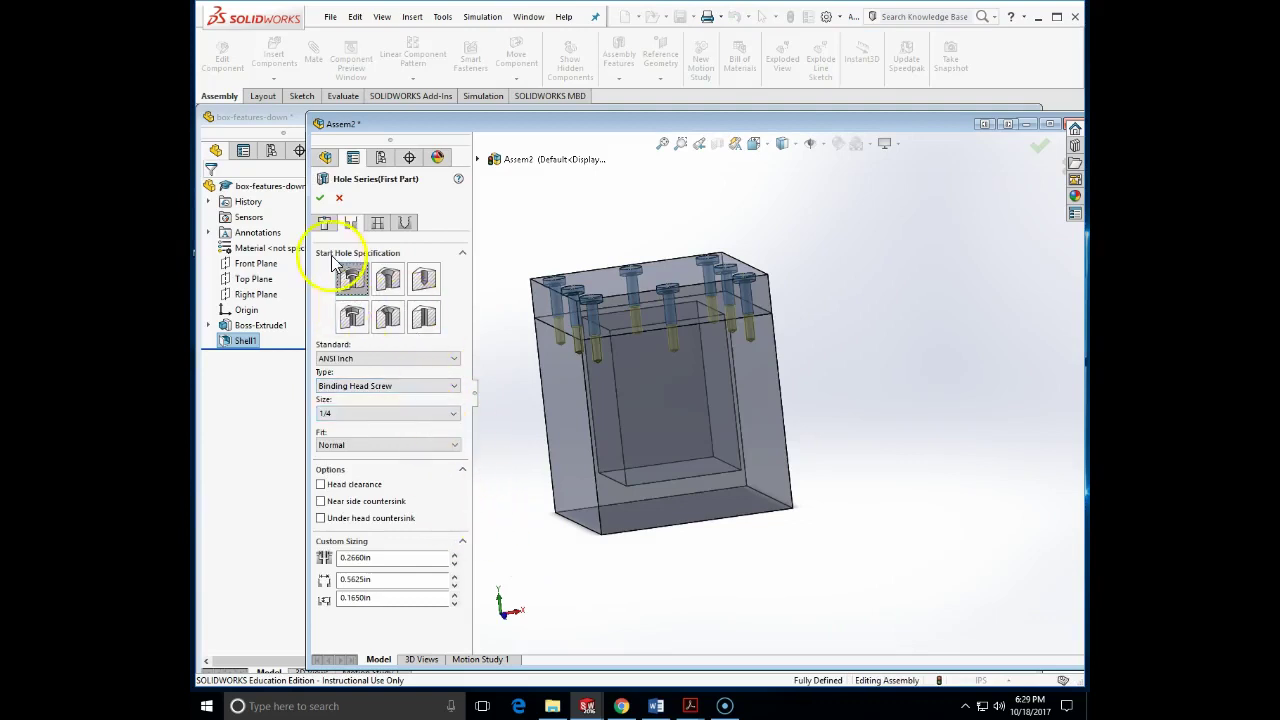
{"action": "left_click", "coordinate": [326, 223]}
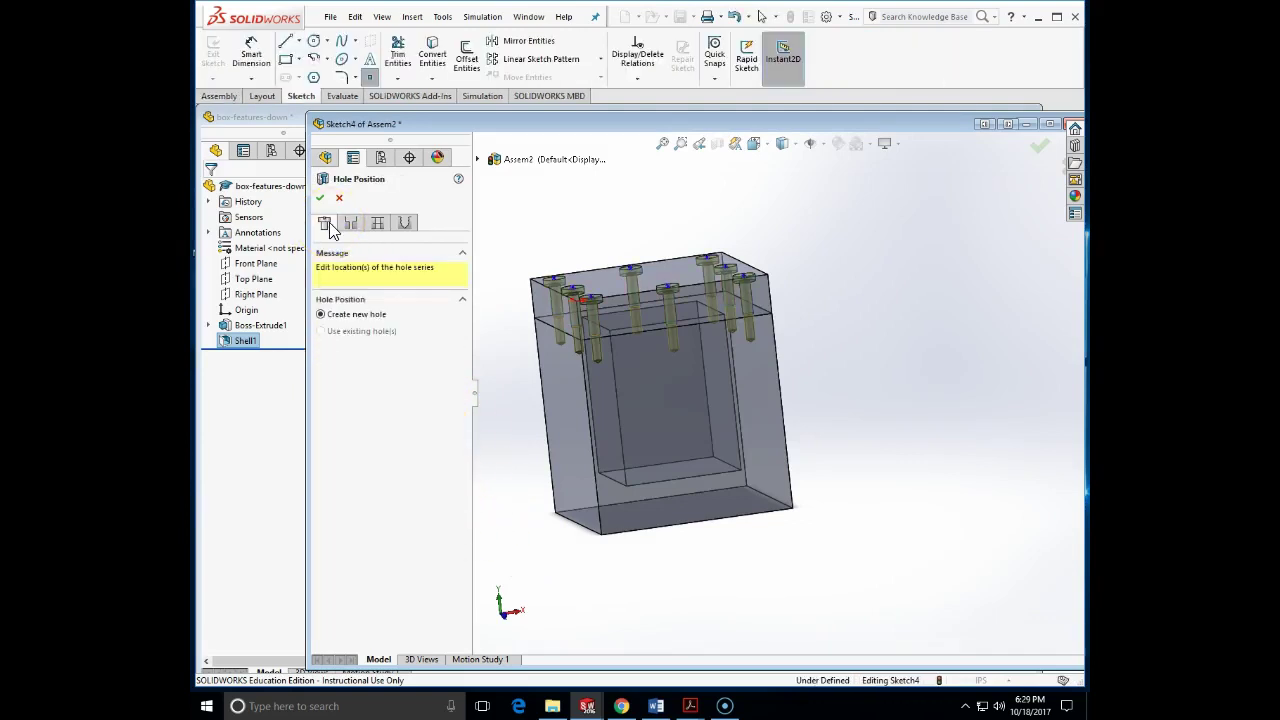
{"action": "left_click", "coordinate": [349, 225]}
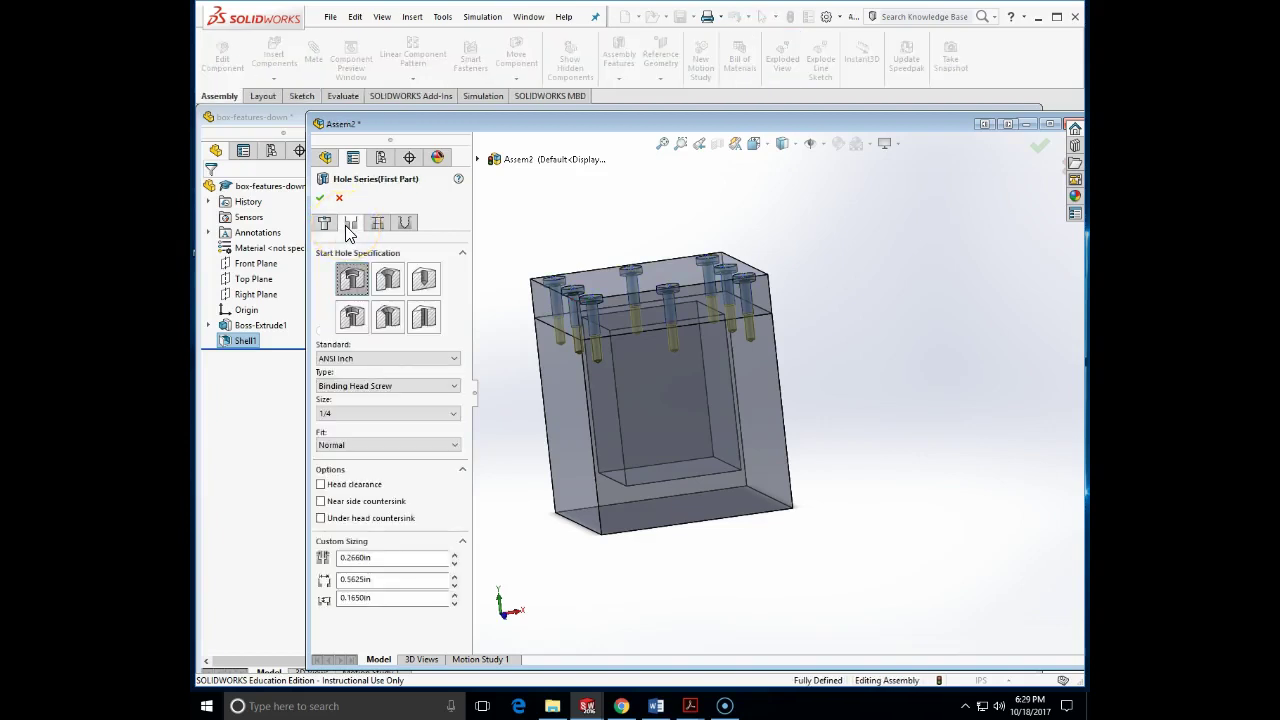
{"action": "left_click", "coordinate": [374, 226]}
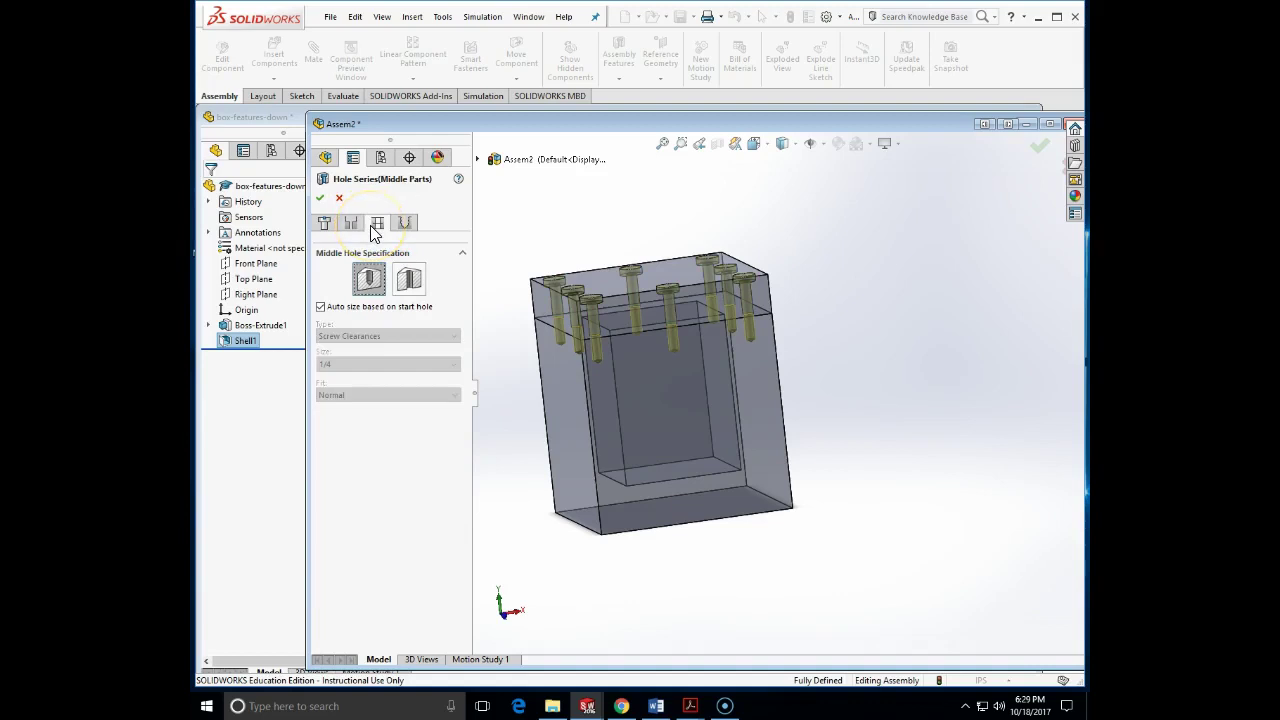
{"action": "left_click", "coordinate": [403, 229]}
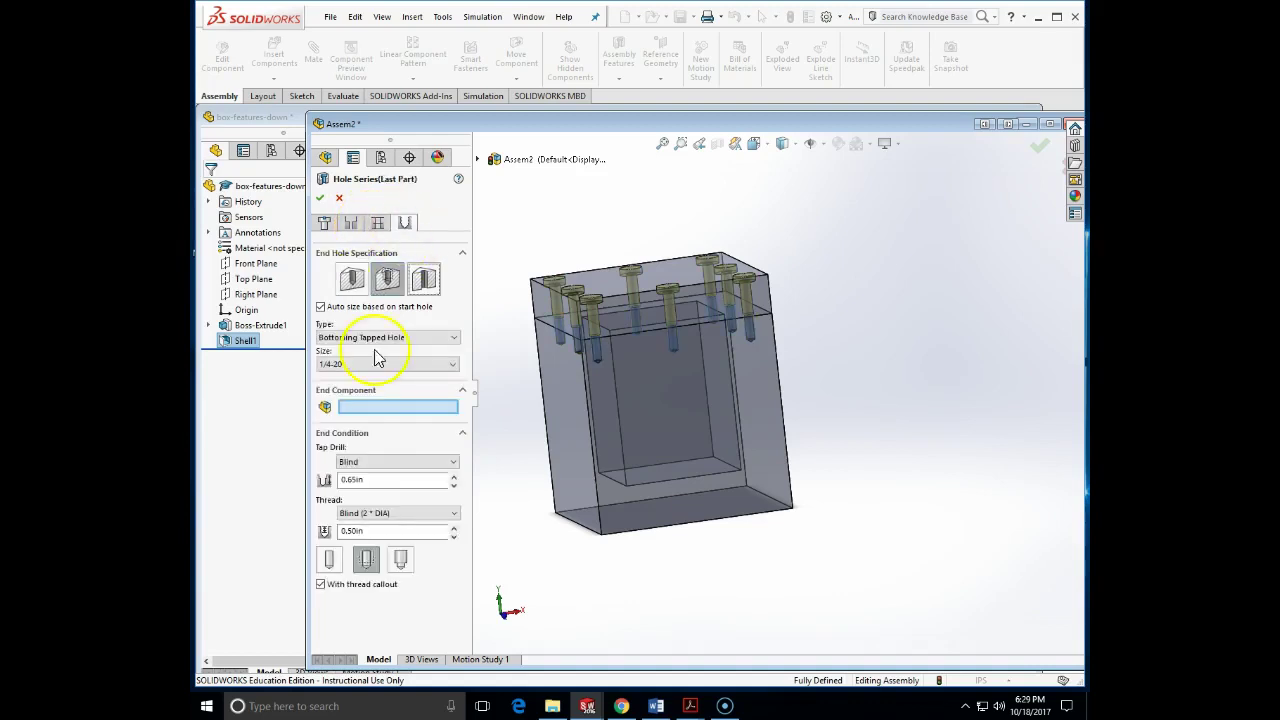
{"action": "left_click", "coordinate": [377, 225]}
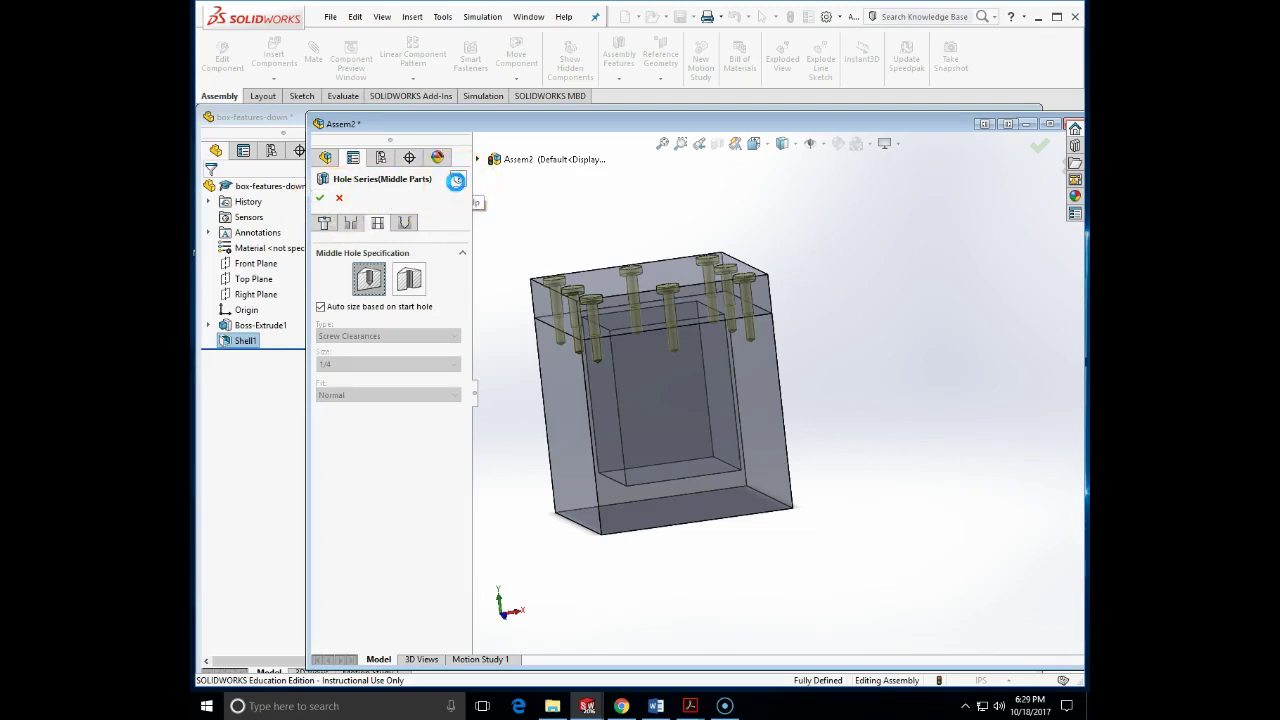
Open the help topic on the hole series middle-parts settings and read from Middle Hole Specification through New Component(s)
{"action": "left_click", "coordinate": [456, 180]}
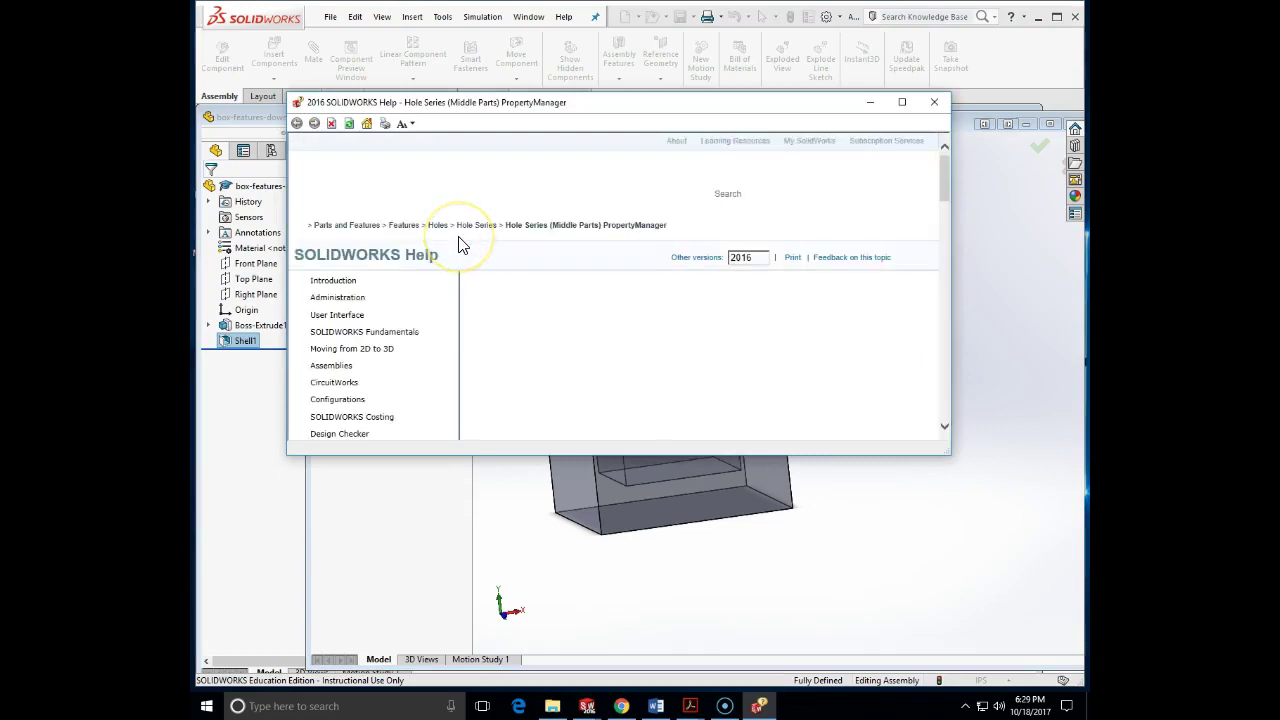
{"action": "scroll", "coordinate": [512, 330], "scroll_direction": "down", "scroll_amount": 3}
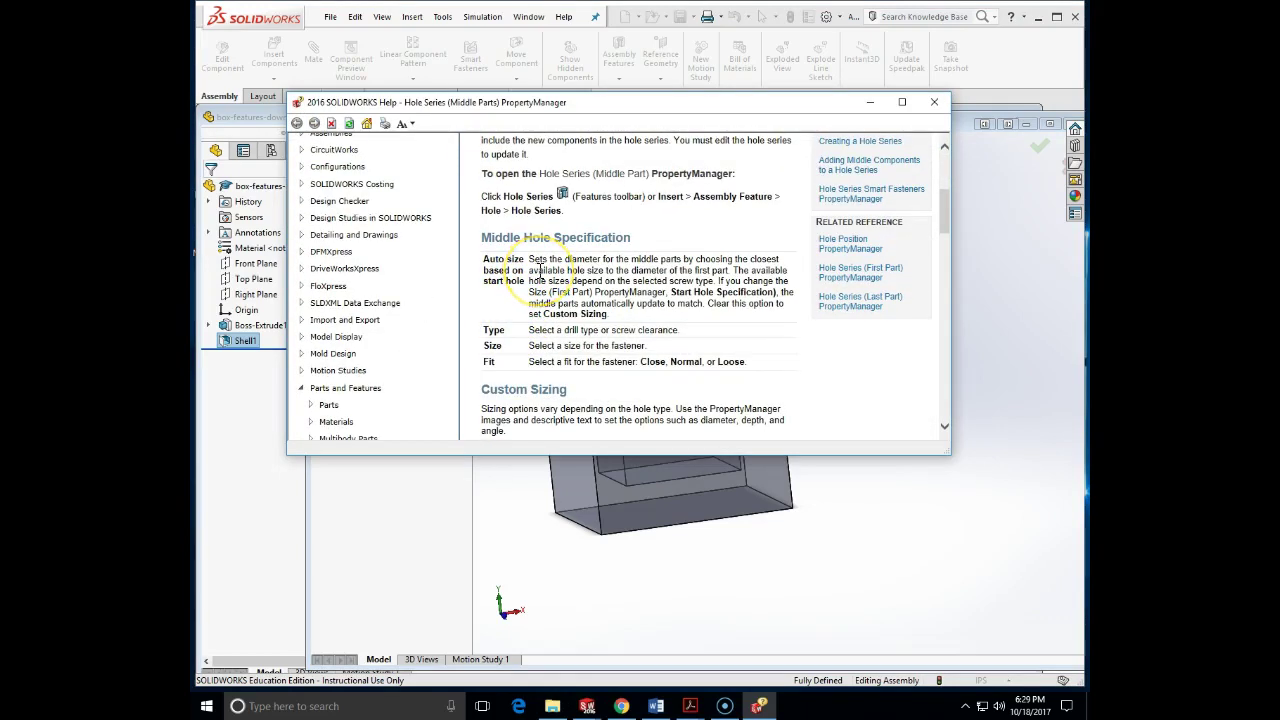
{"action": "scroll", "coordinate": [540, 270], "scroll_direction": "down", "scroll_amount": 5}
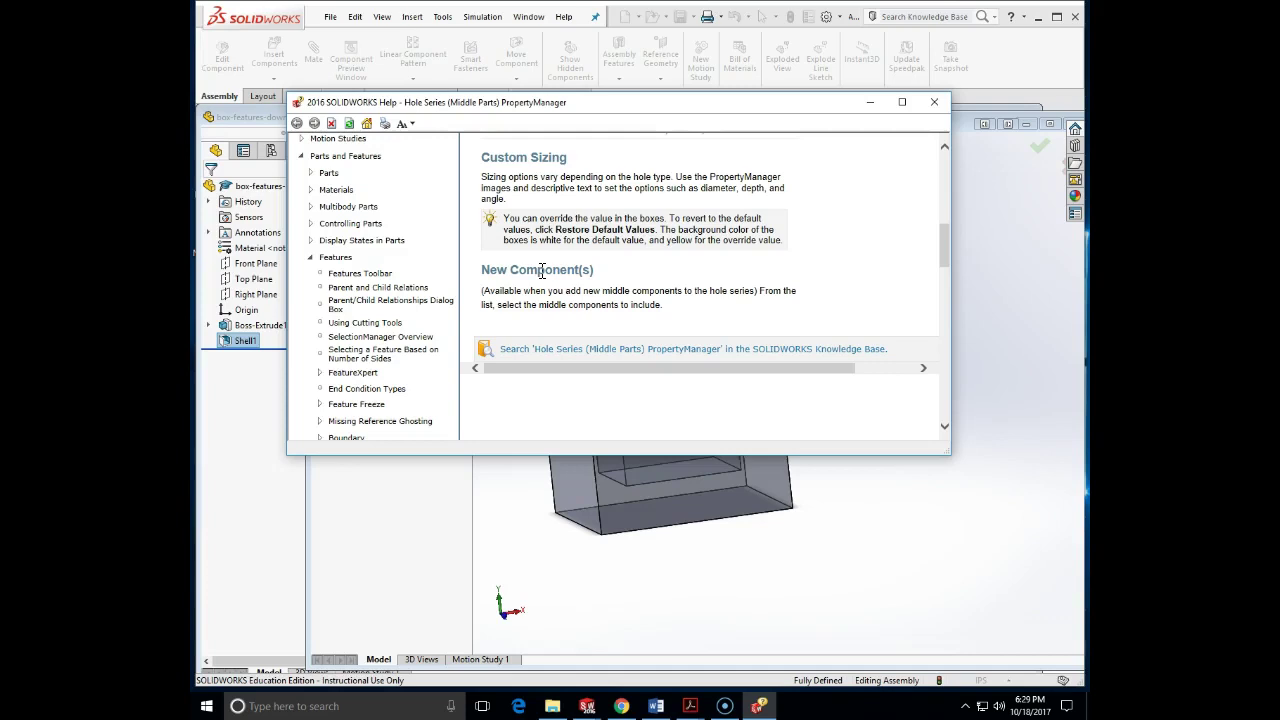
{"action": "scroll", "coordinate": [540, 270], "scroll_direction": "down", "scroll_amount": 4}
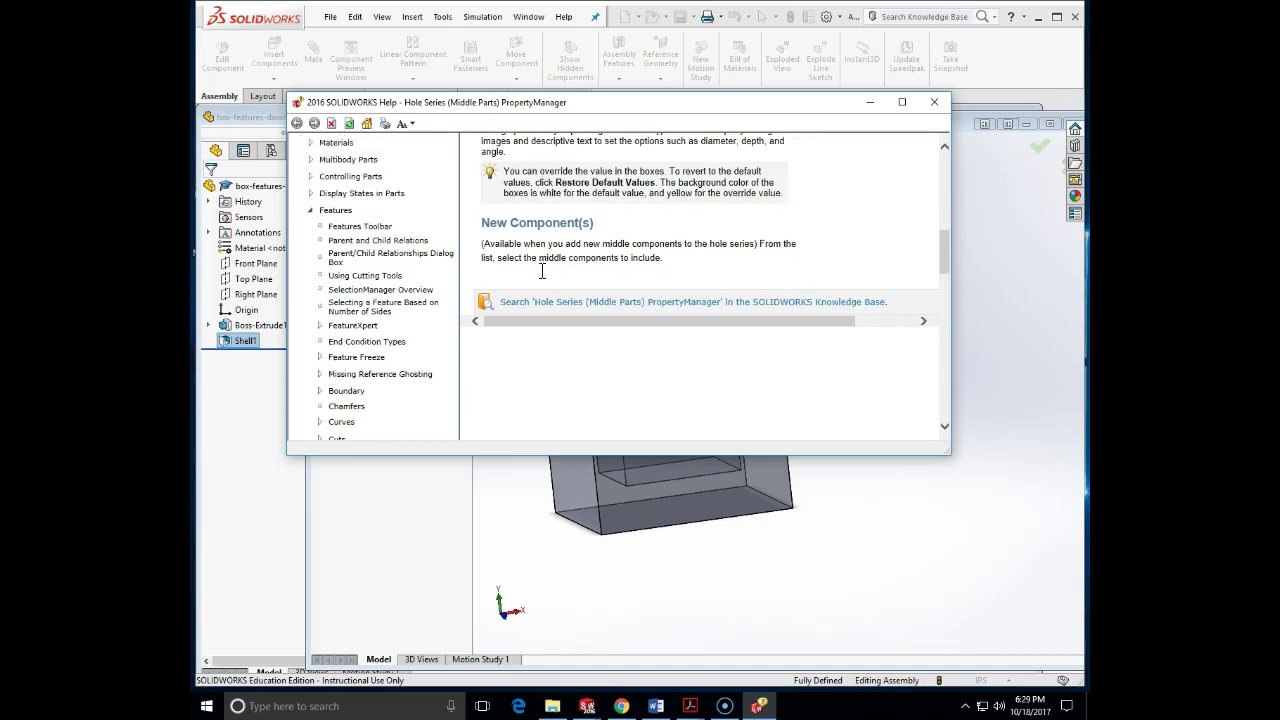
Finish reading the middle-parts help topic, follow its Knowledge Base search link, and close both the help and browser windows
{"action": "scroll", "coordinate": [541, 271], "scroll_direction": "up", "scroll_amount": 3}
{"action": "scroll", "coordinate": [586, 240], "scroll_direction": "down", "scroll_amount": 1}
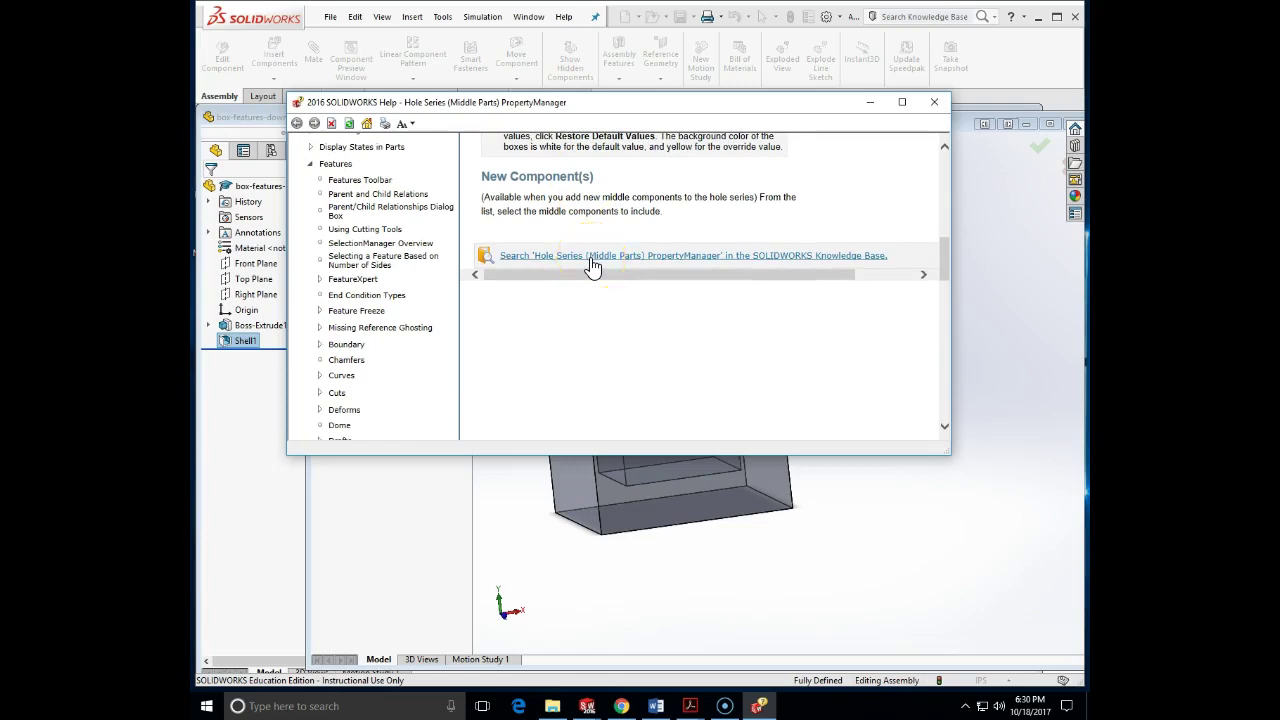
{"action": "left_click", "coordinate": [604, 256]}
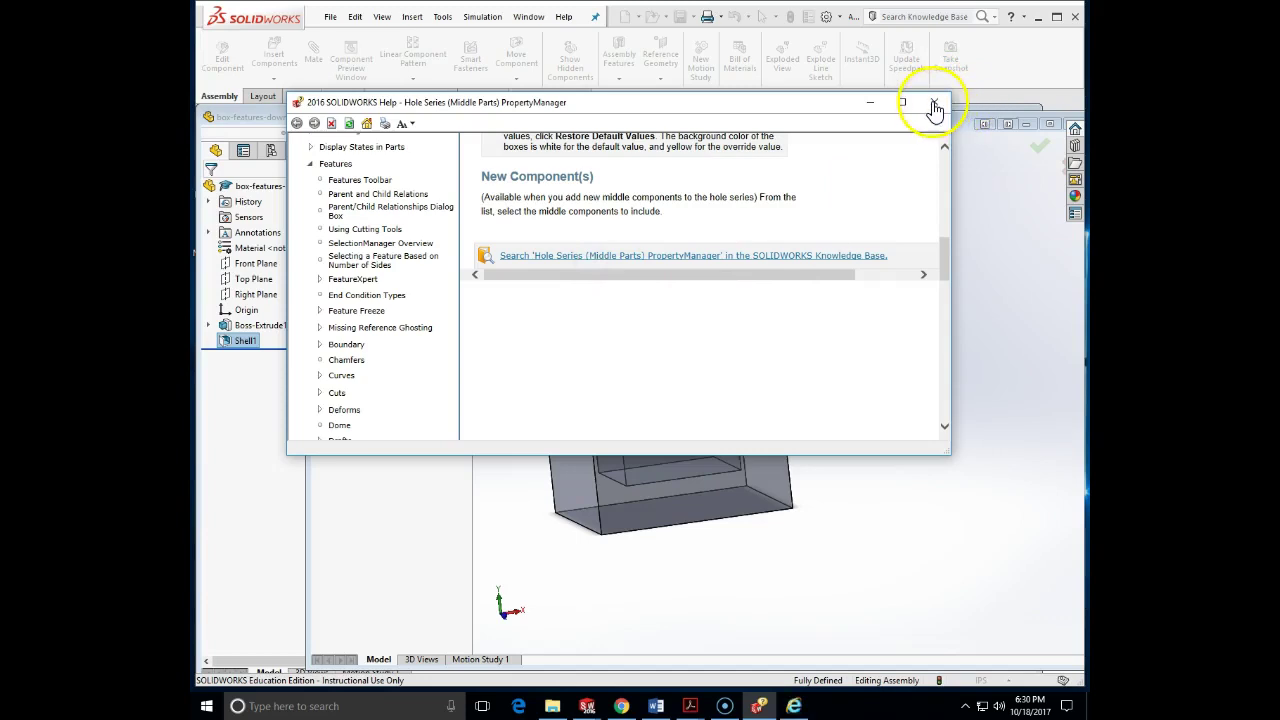
{"action": "left_click", "coordinate": [933, 104]}
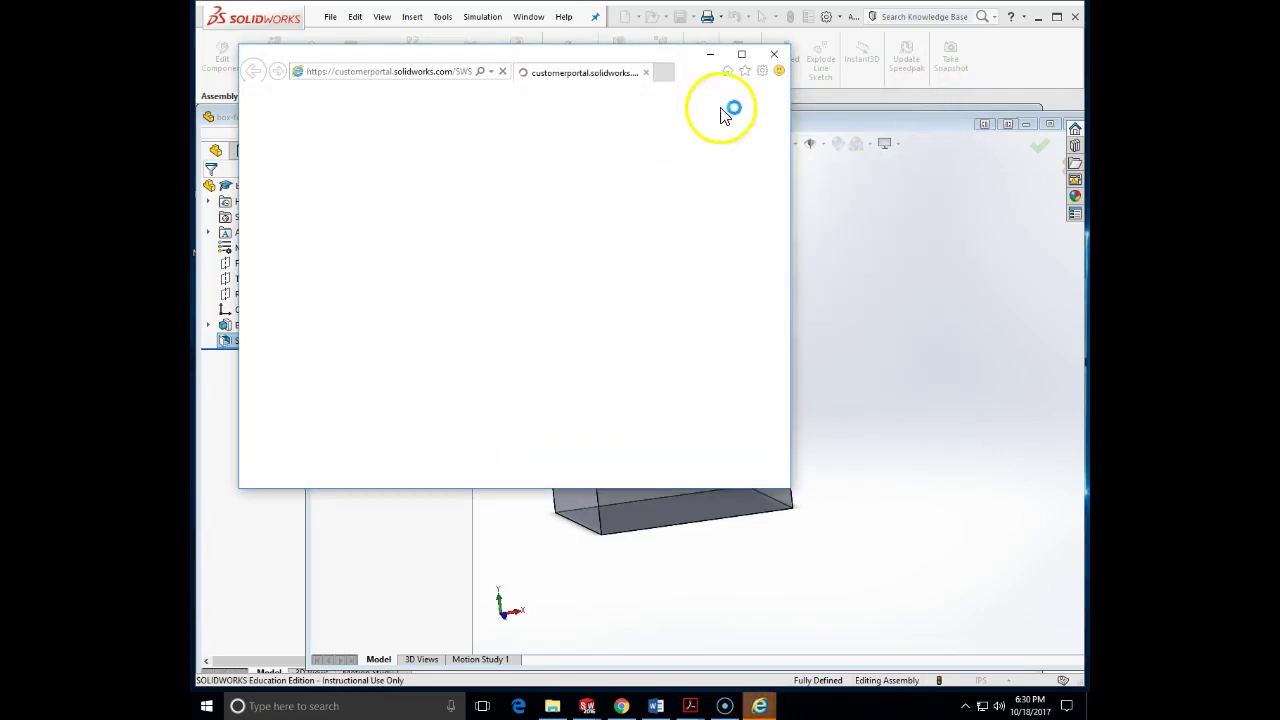
{"action": "left_click", "coordinate": [774, 53]}
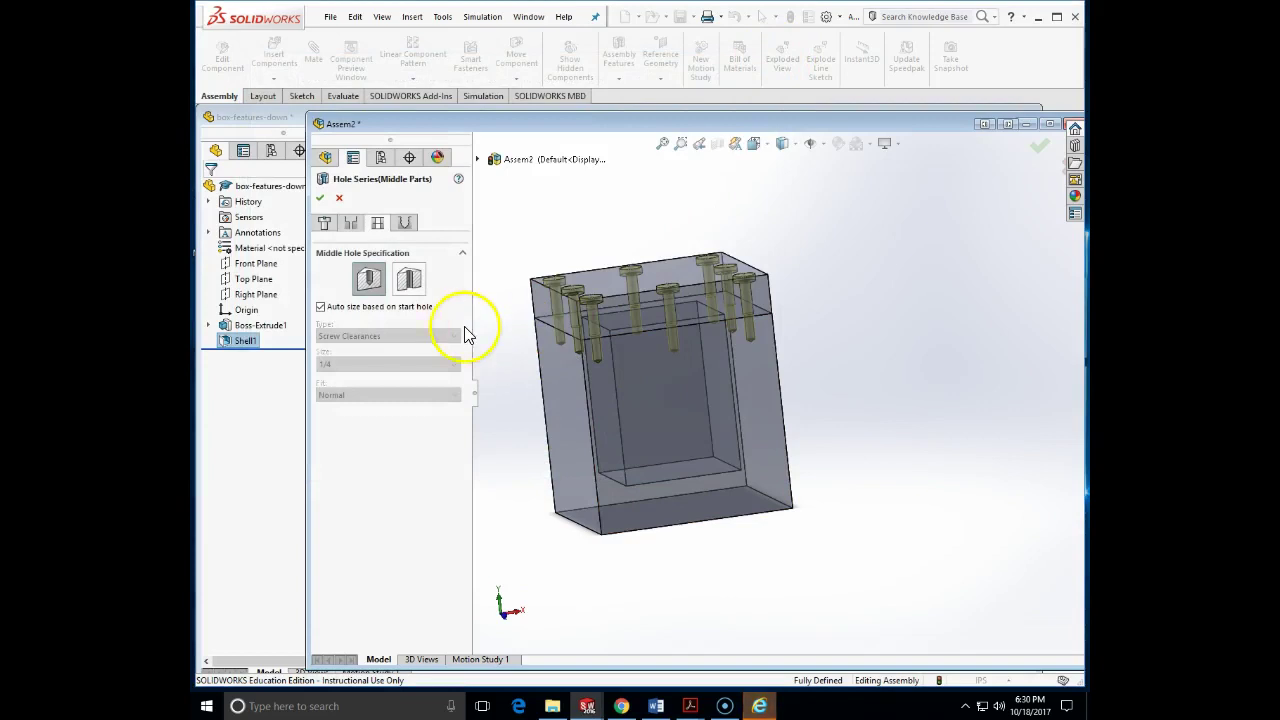
Accept the hole series settings and inspect the assembly from the lid side and from underneath
{"action": "left_click", "coordinate": [321, 203]}
{"action": "middle_click_drag", "start_coordinate": [557, 219], "coordinate": [620, 480]}
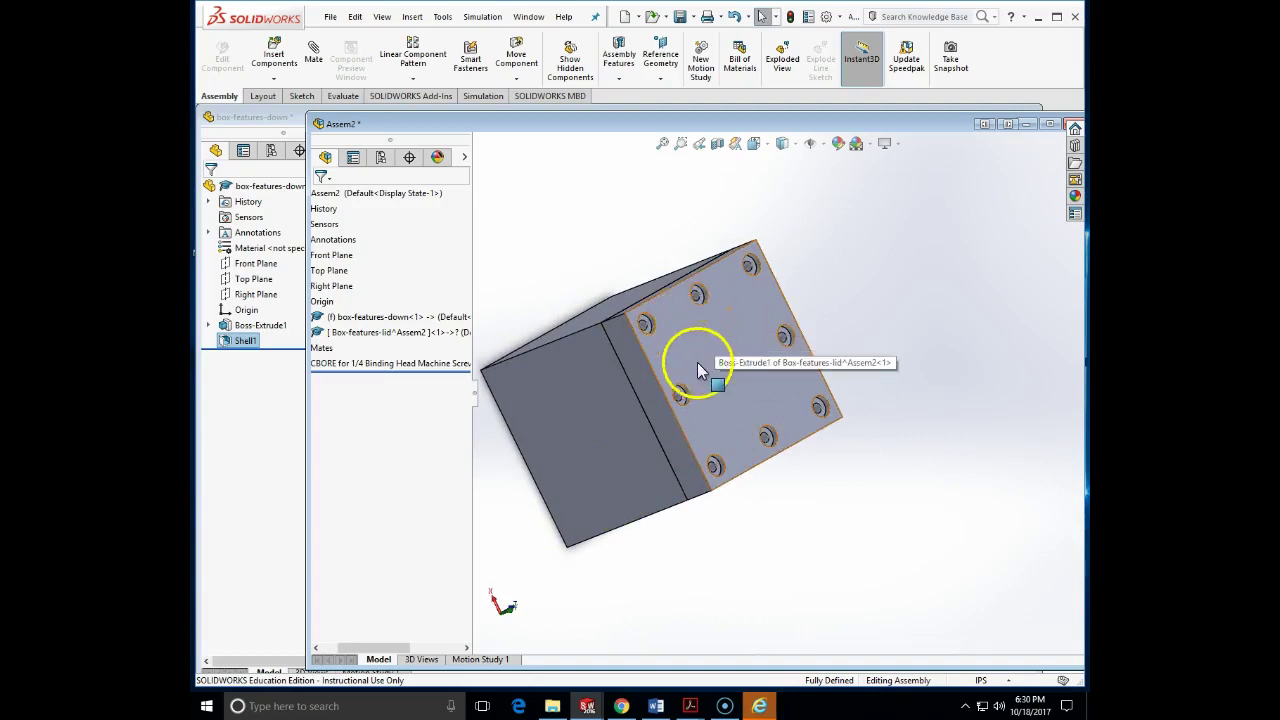
{"action": "middle_click_drag", "start_coordinate": [751, 349], "coordinate": [731, 223]}
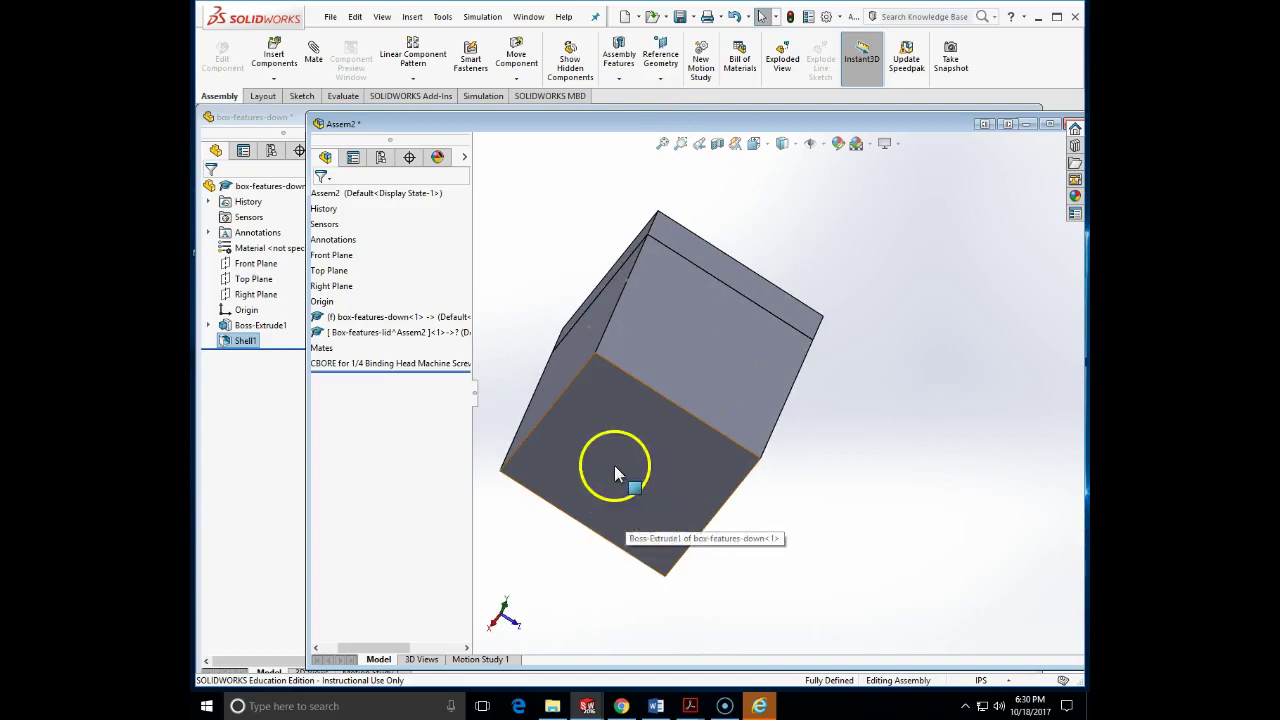
{"action": "middle_click_drag", "start_coordinate": [624, 490], "coordinate": [604, 518]}
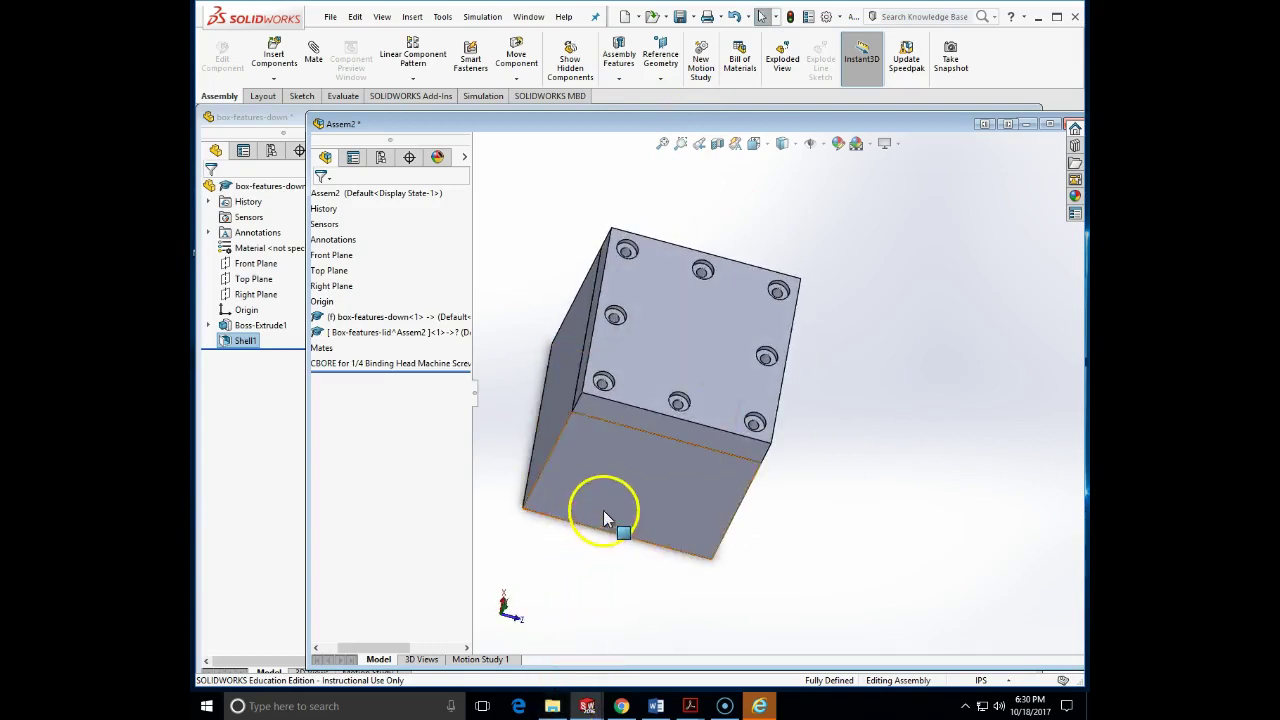
Sketch a center rectangle about 1.45 by 1.11 in near the middle of the lid's top face
{"action": "left_click", "coordinate": [302, 95]}
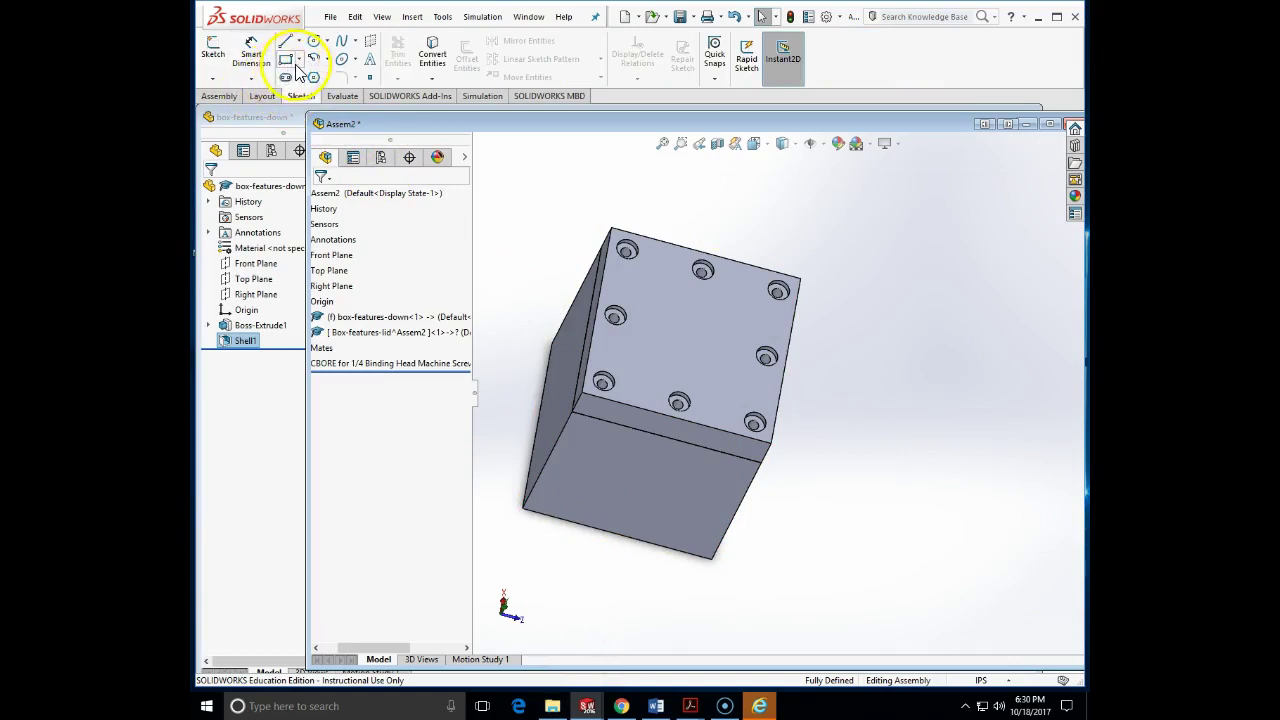
{"action": "left_click", "coordinate": [298, 61]}
{"action": "left_click", "coordinate": [302, 77]}
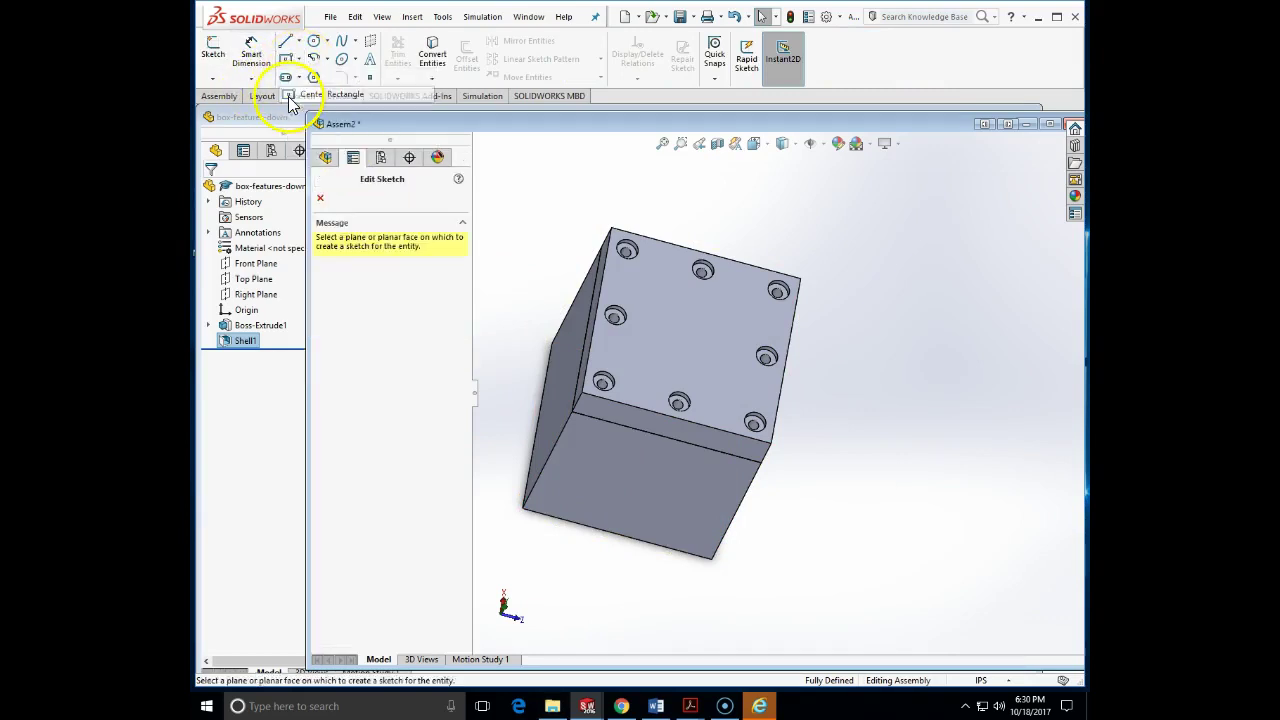
{"action": "left_click", "coordinate": [695, 341]}
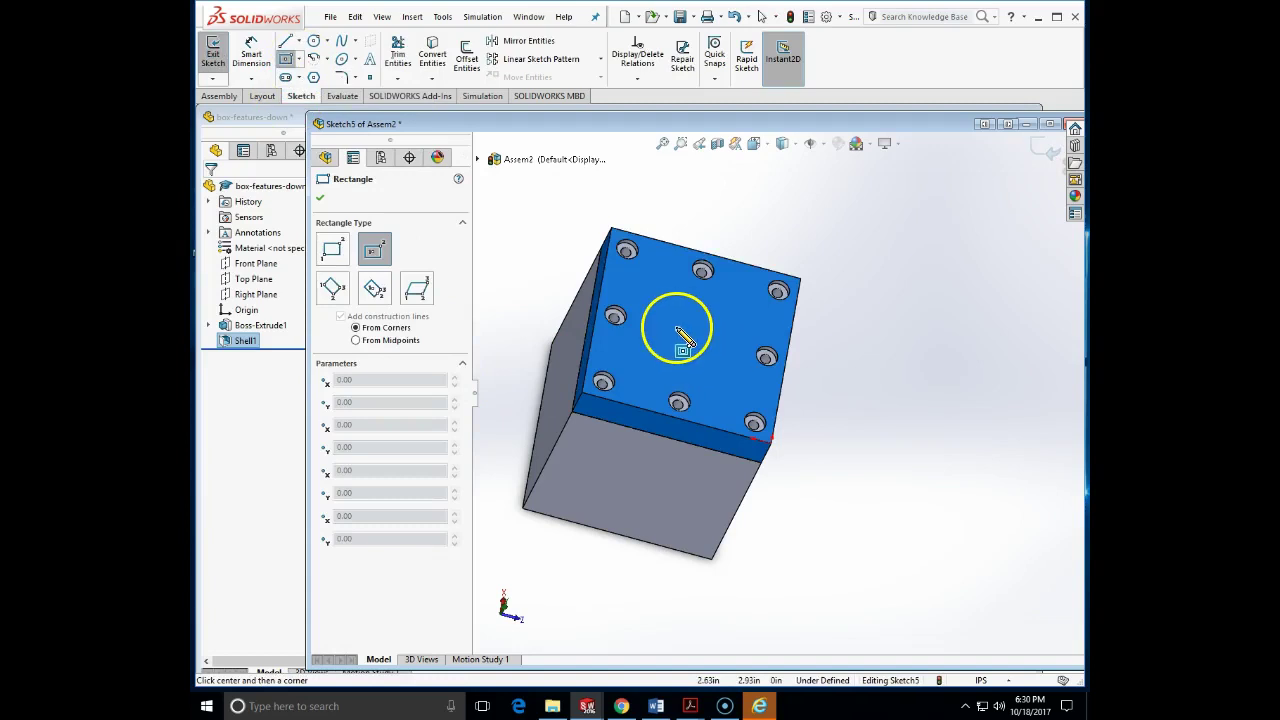
{"action": "left_click", "coordinate": [687, 335]}
{"action": "left_click", "coordinate": [712, 317]}
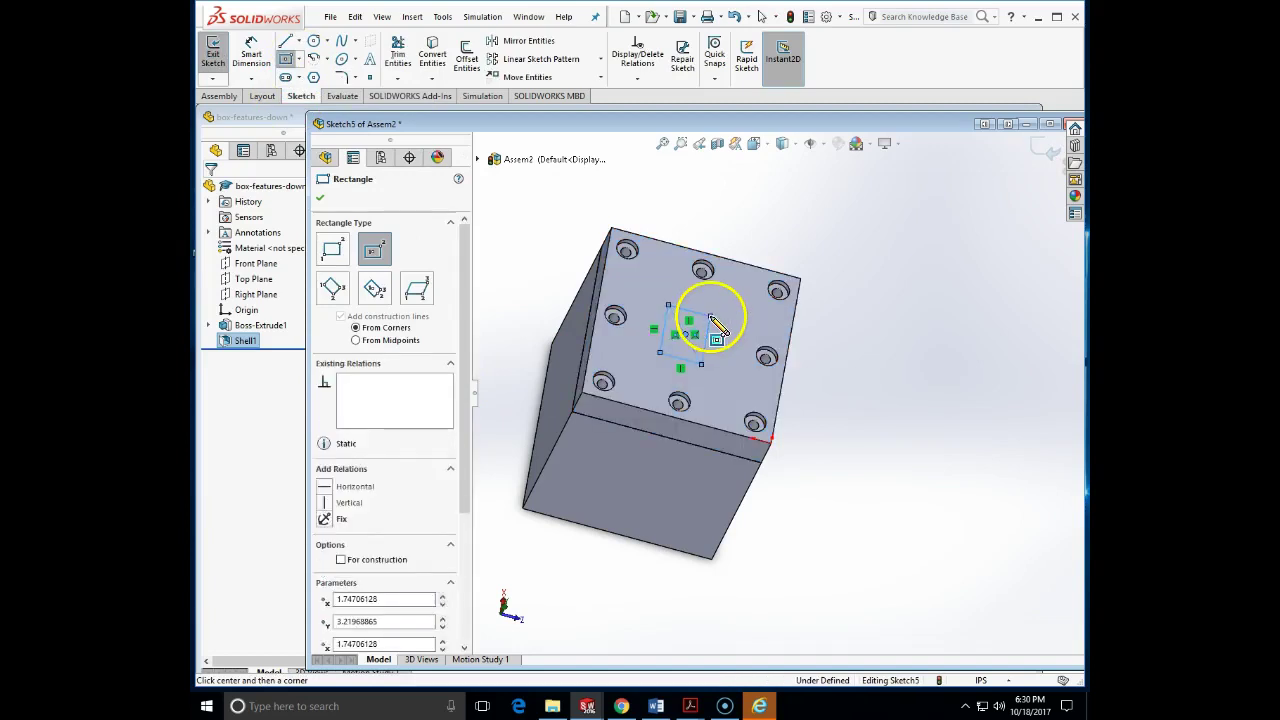
{"action": "key", "text": "Escape"}
View the sketch face-on and dimension the rectangle's height and width to 1 in each
{"action": "left_click", "coordinate": [760, 145]}
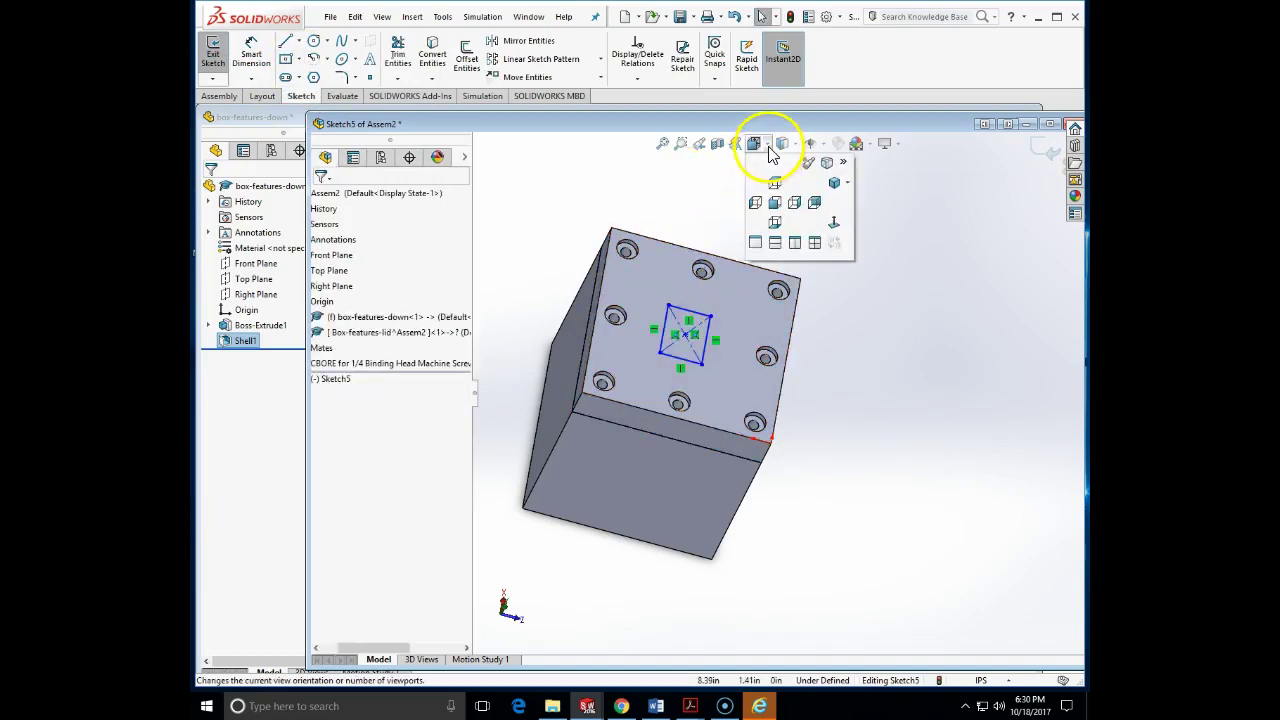
{"action": "left_click", "coordinate": [841, 229]}
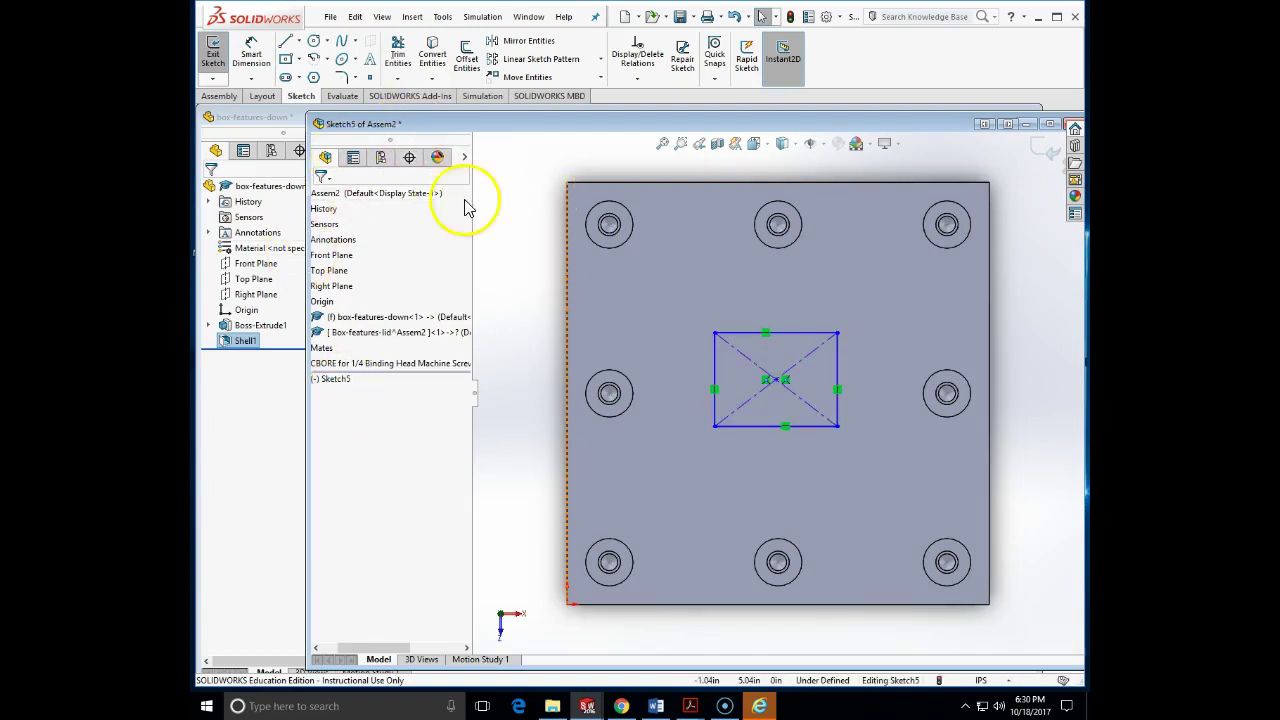
{"action": "left_click", "coordinate": [251, 55]}
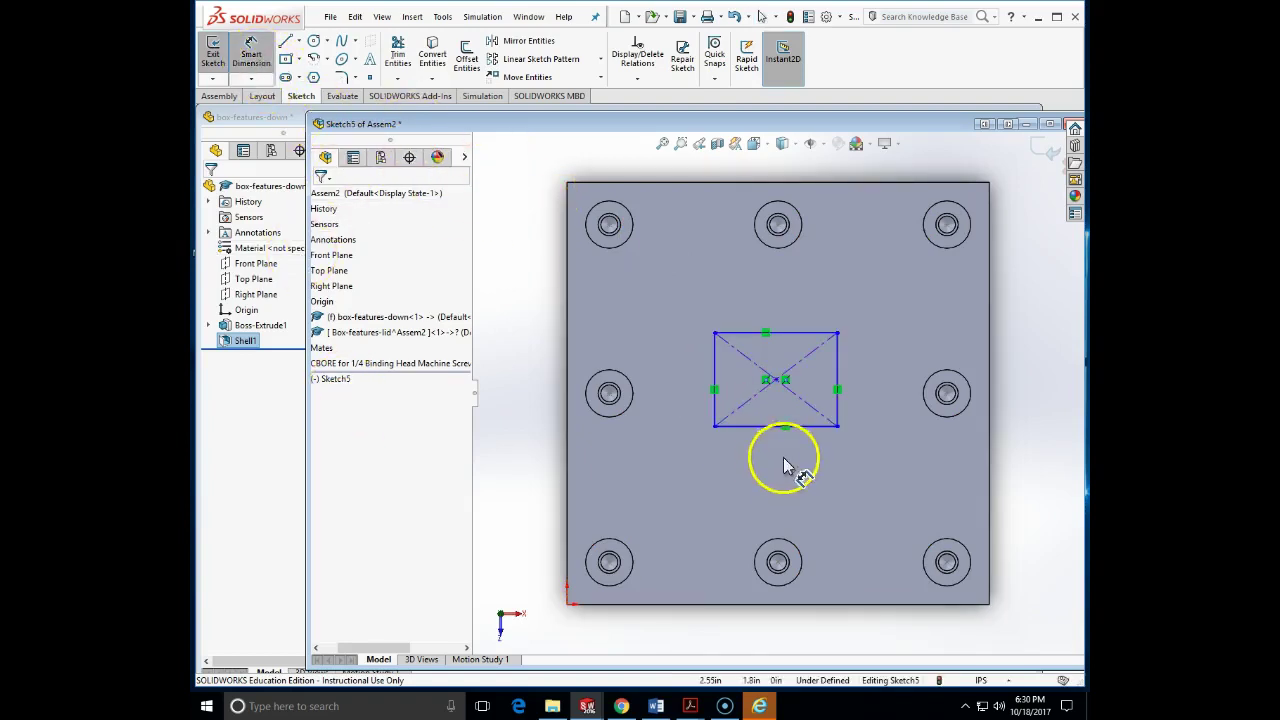
{"action": "left_click", "coordinate": [838, 388]}
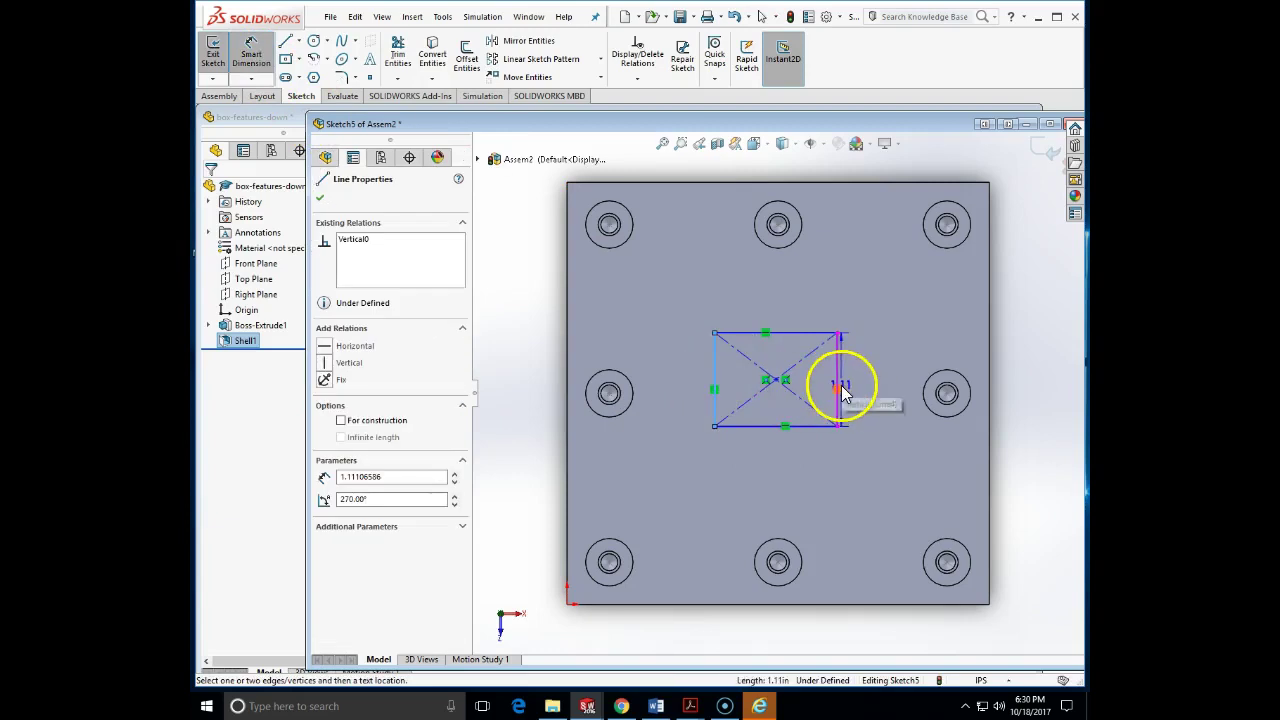
{"action": "left_click", "coordinate": [766, 480]}
{"action": "type", "text": "1"}
{"action": "key", "text": "Return"}
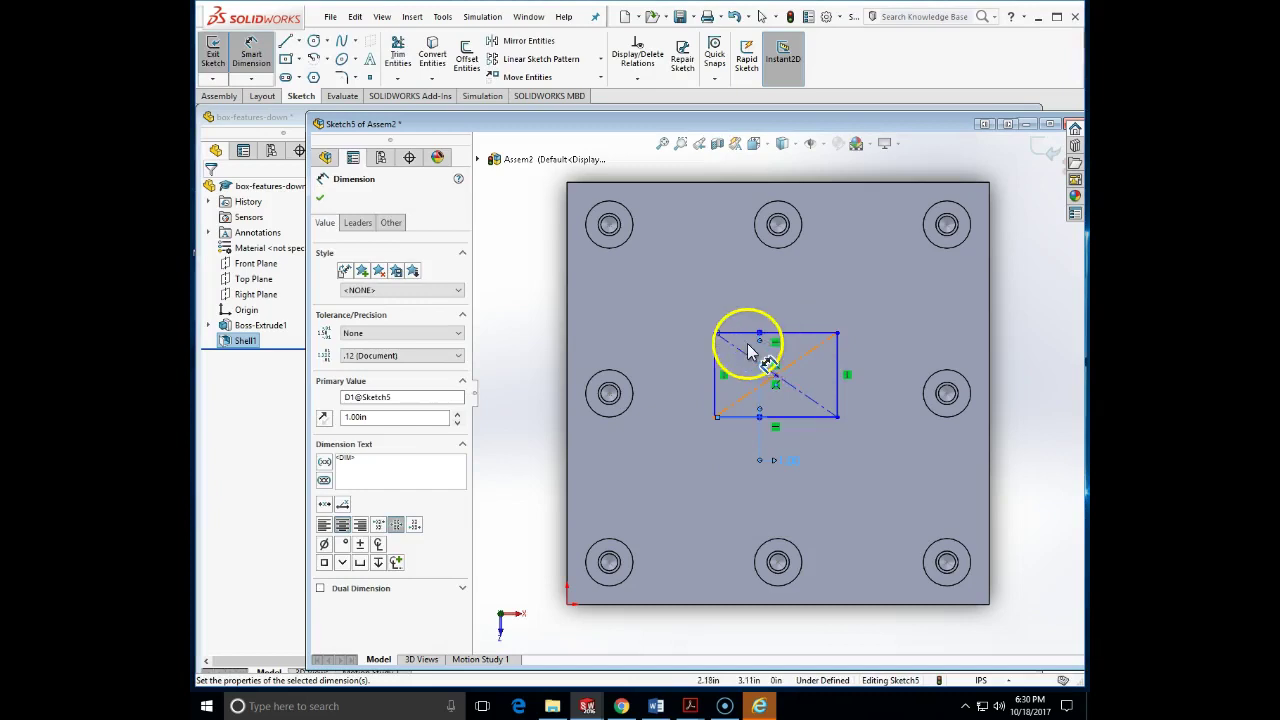
{"action": "left_click", "coordinate": [836, 376]}
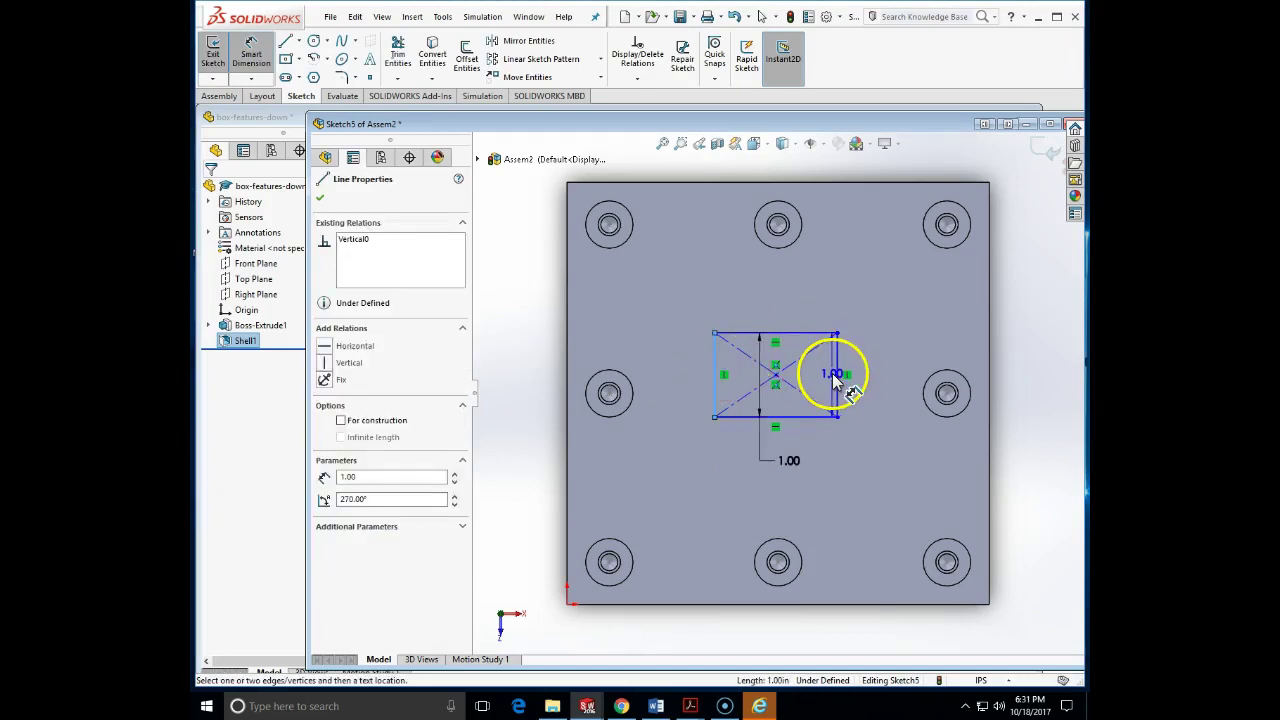
{"action": "left_click", "coordinate": [828, 294]}
{"action": "type", "text": "1.45319357in"}
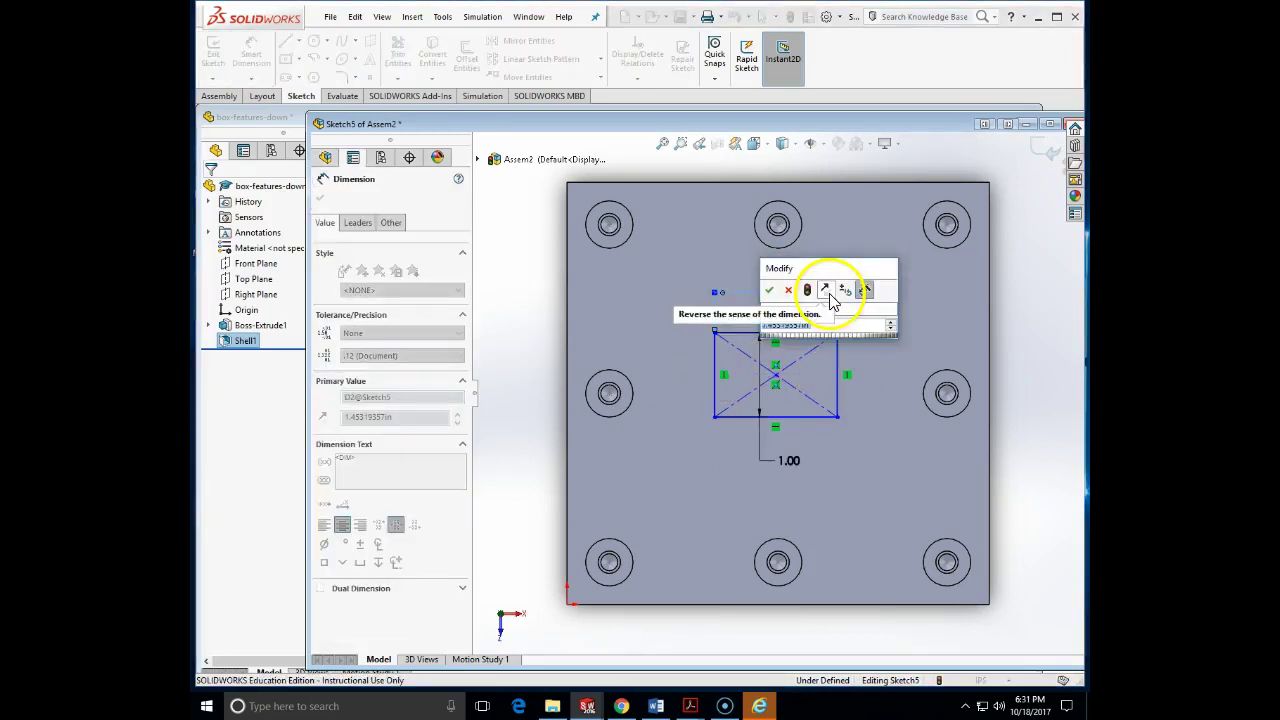
{"action": "key", "text": "Return"}
{"action": "left_click", "coordinate": [830, 300]}
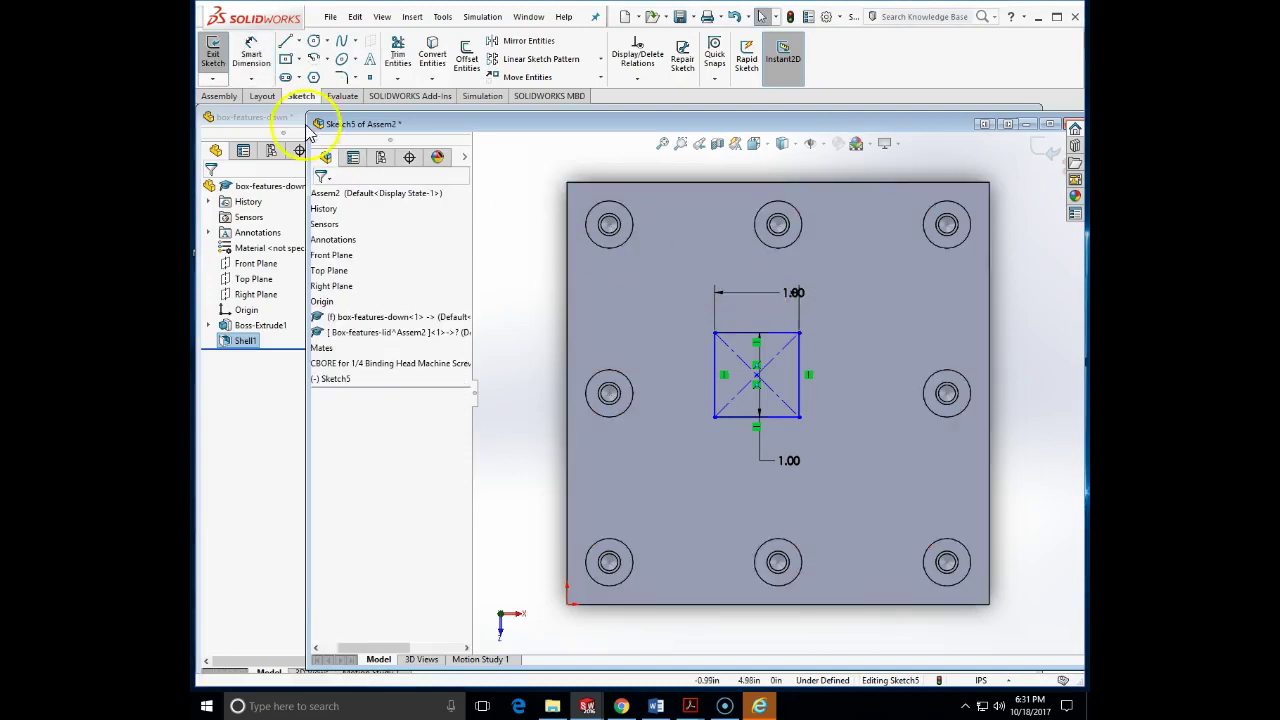
Dimension the square's center 2.5 in horizontally from the lid's left edge
{"action": "left_click", "coordinate": [258, 55]}
{"action": "left_click", "coordinate": [757, 377]}
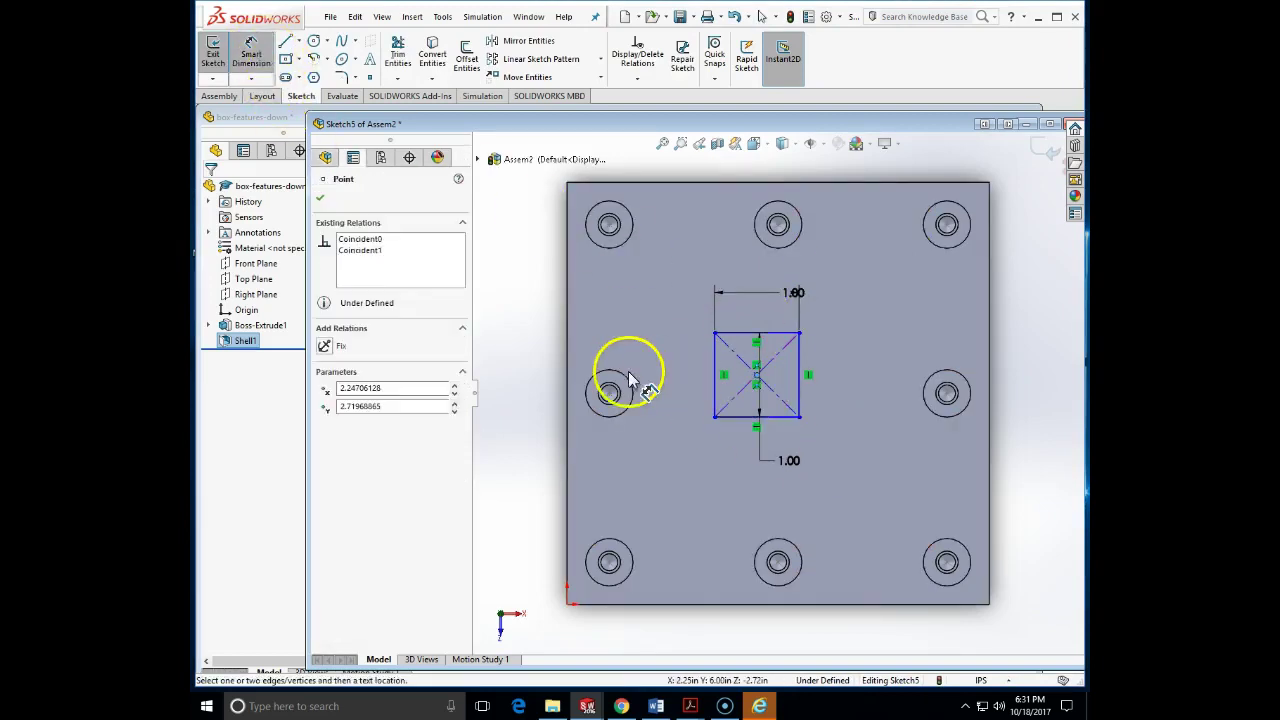
{"action": "left_click", "coordinate": [567, 344]}
{"action": "left_click", "coordinate": [629, 321]}
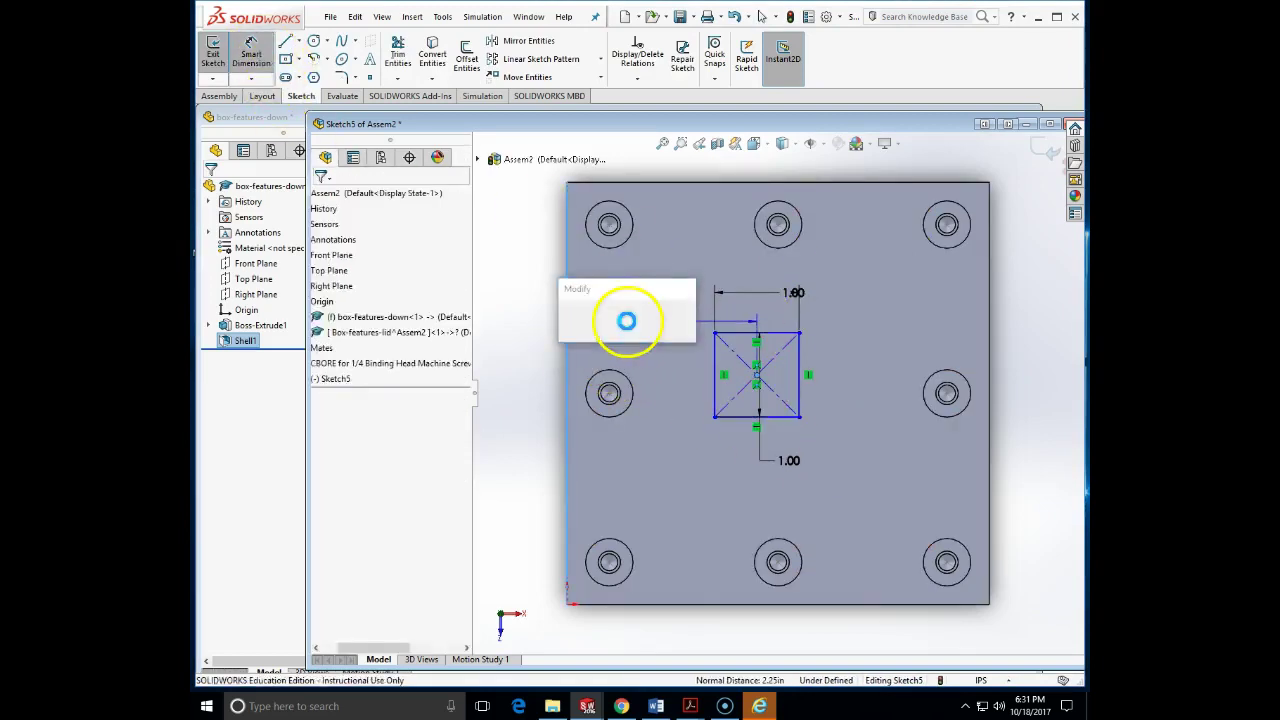
{"action": "type", "text": "2.5"}
{"action": "key", "text": "Return"}
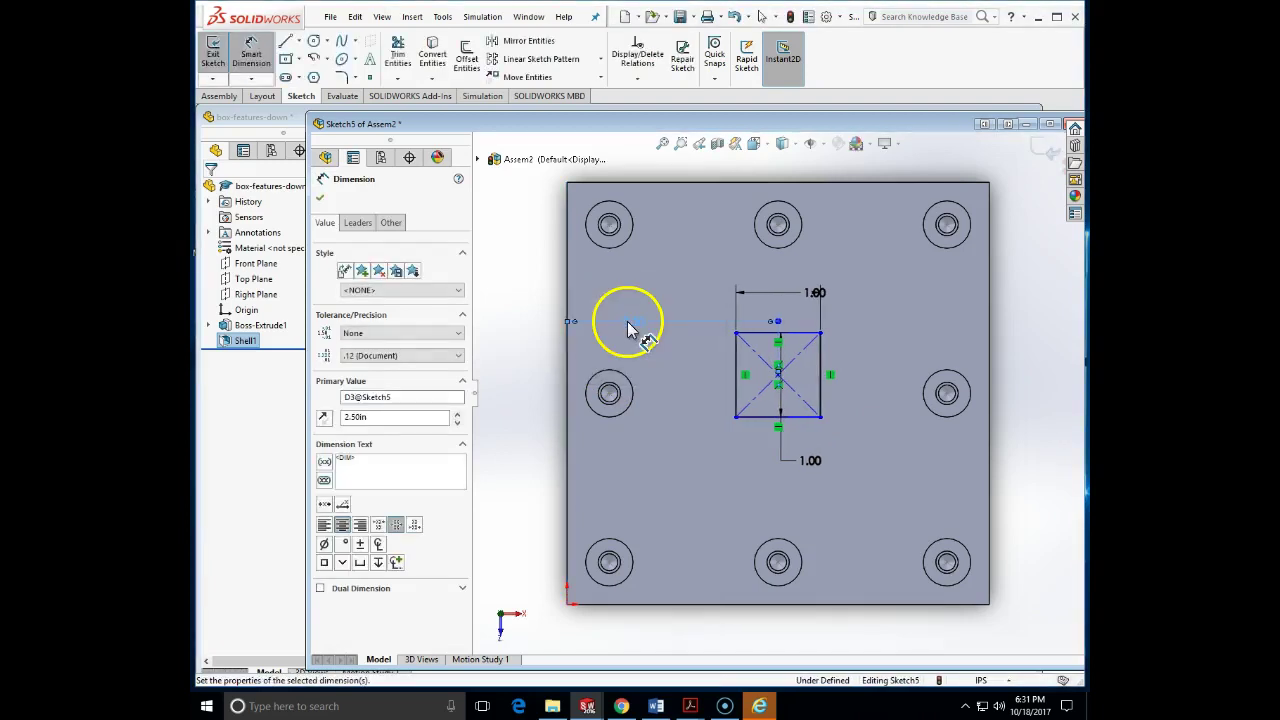
{"action": "key", "text": "Escape"}
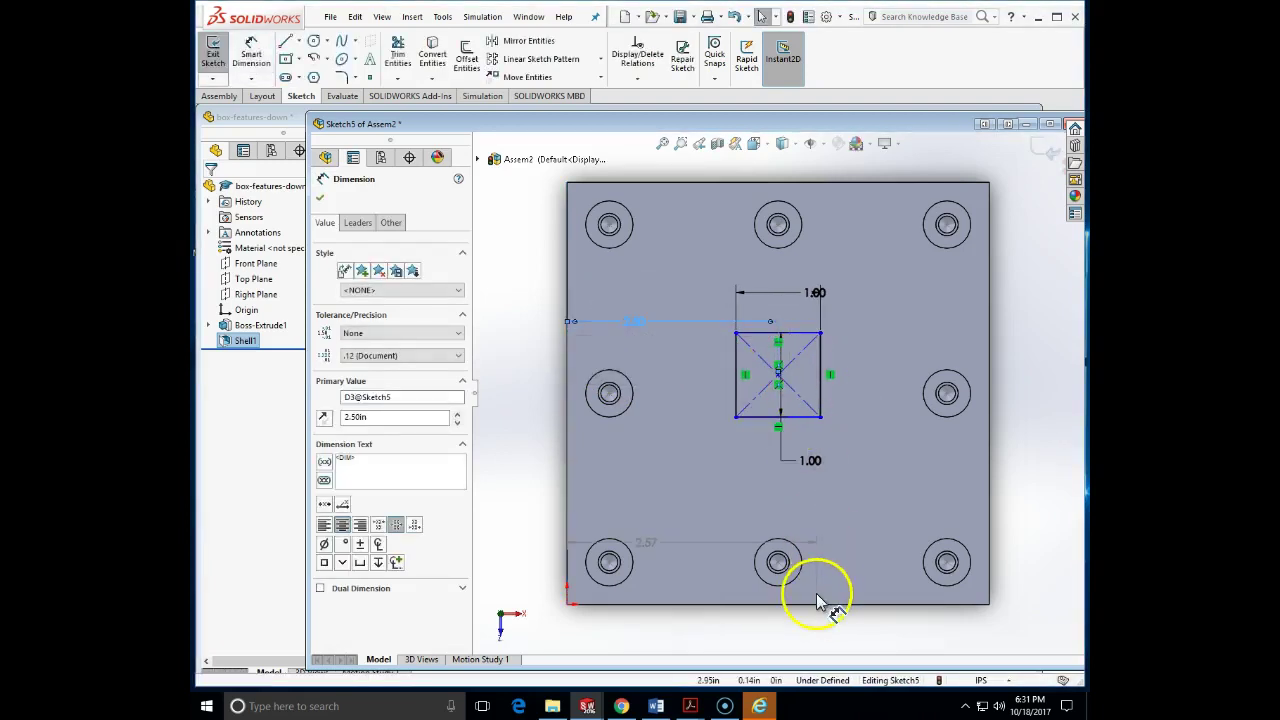
Dimension the square's center 2.5 in vertically from the lid's lower edge
{"action": "left_click", "coordinate": [486, 420]}
{"action": "left_click", "coordinate": [251, 52]}
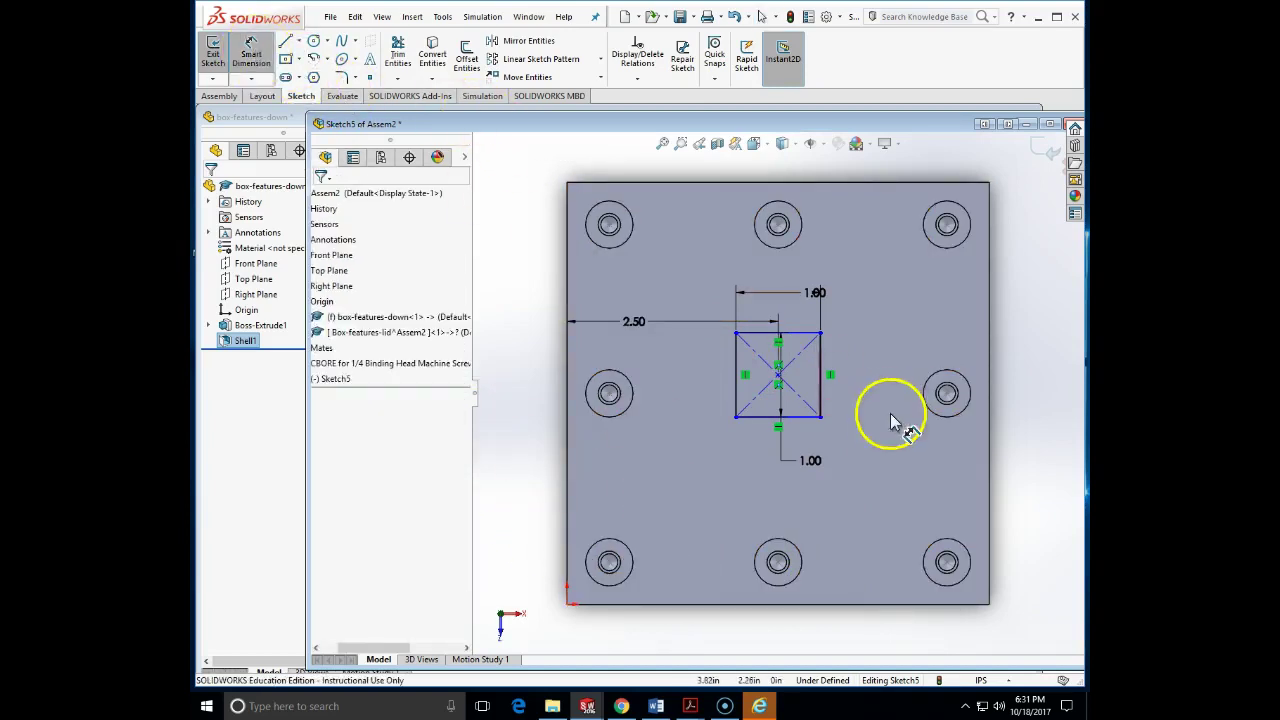
{"action": "left_click", "coordinate": [779, 376]}
{"action": "left_click", "coordinate": [826, 604]}
{"action": "left_click", "coordinate": [499, 450]}
{"action": "left_click", "coordinate": [509, 487]}
{"action": "type", "text": "2.5"}
{"action": "left_click", "coordinate": [509, 490]}
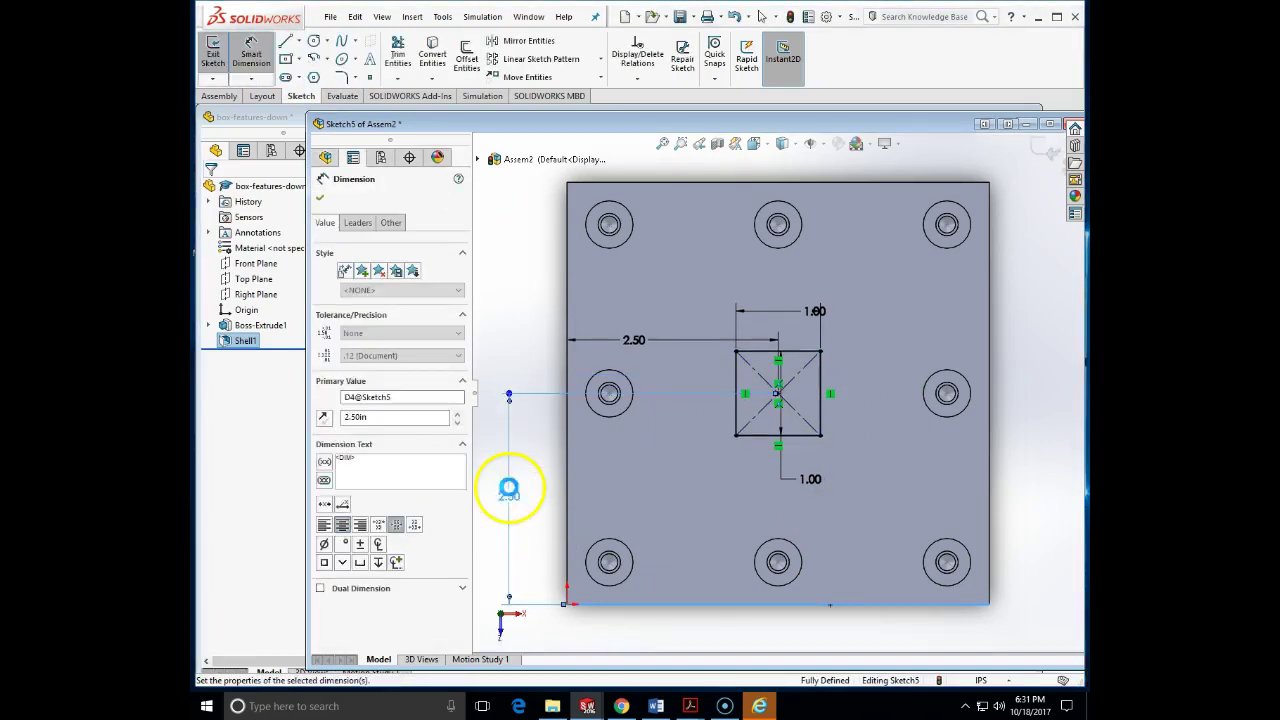
{"action": "left_click", "coordinate": [320, 197]}
Exit the sketch of the square on the lid's top face, keeping its geometry and dimensions
{"action": "left_click", "coordinate": [855, 465]}
{"action": "mouse_move", "coordinate": [855, 465]}
{"action": "middle_mouse_down"}
{"action": "mouse_move", "coordinate": [900, 463]}
{"action": "mouse_move", "coordinate": [837, 451]}
{"action": "mouse_move", "coordinate": [851, 381]}
{"action": "mouse_move", "coordinate": [894, 363]}
{"action": "middle_mouse_up"}
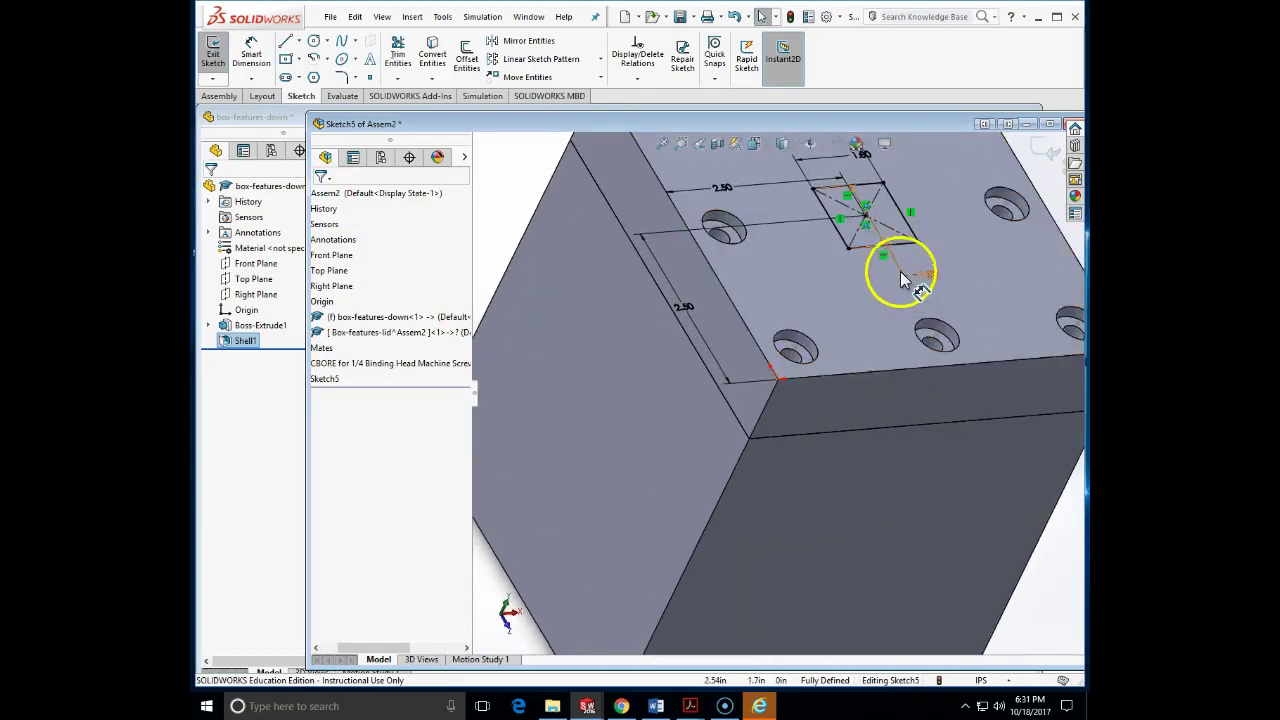
{"action": "middle_click_drag", "start_coordinate": [881, 205], "coordinate": [553, 613]}
{"action": "middle_click_drag", "start_coordinate": [886, 449], "coordinate": [960, 330]}
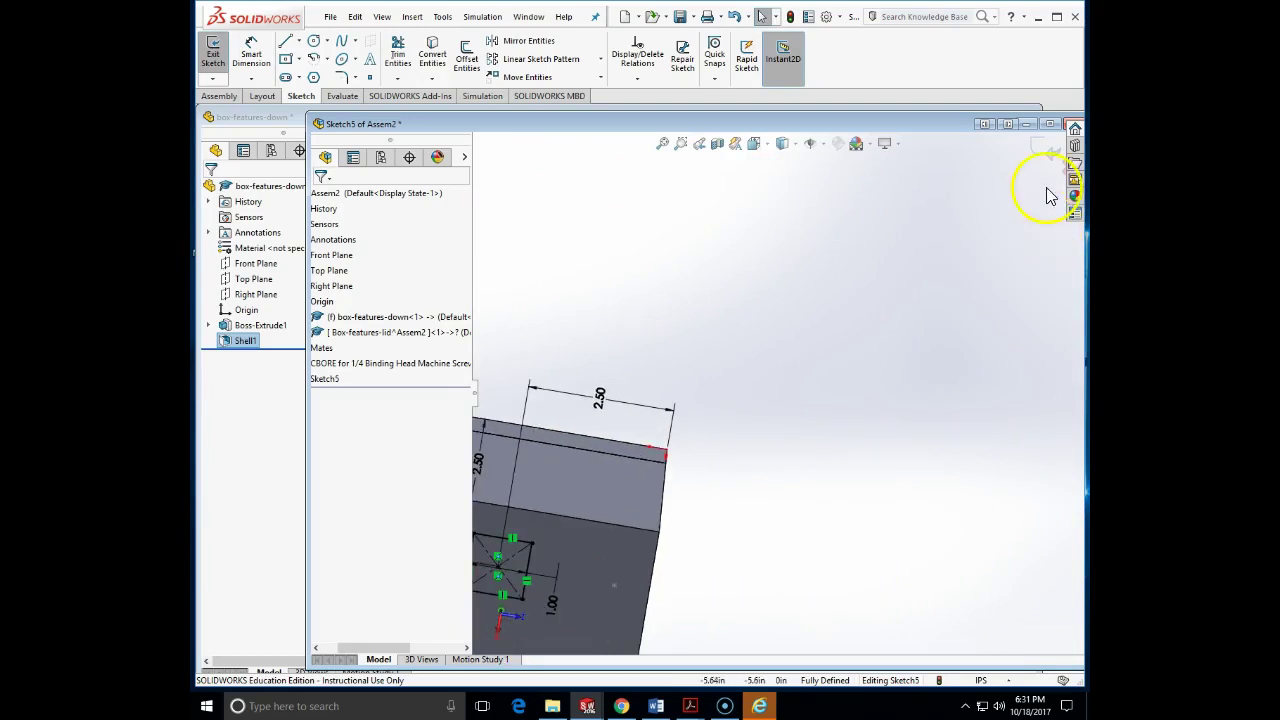
{"action": "left_click", "coordinate": [1052, 150]}
{"action": "middle_click_drag", "start_coordinate": [751, 420], "coordinate": [666, 651]}
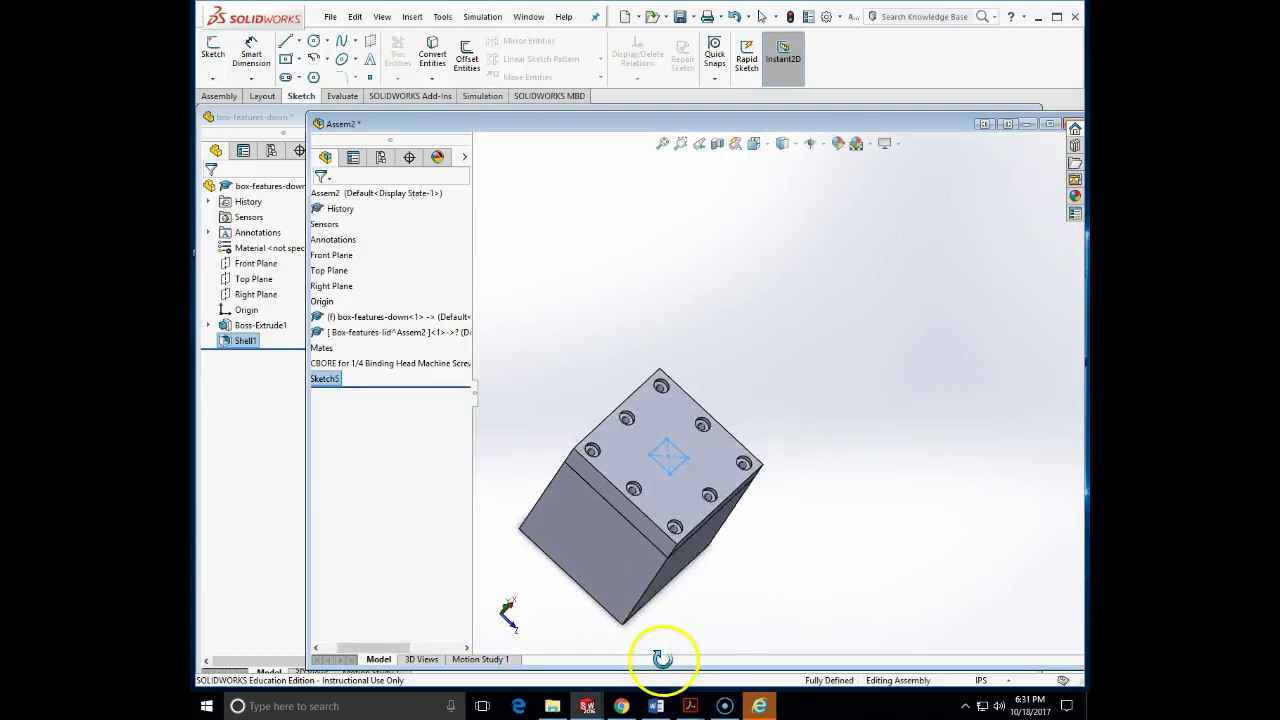
Start an assembly-level extruded cut from the square sketch on the lid with a Through All - Both end condition
{"action": "left_click", "coordinate": [224, 98]}
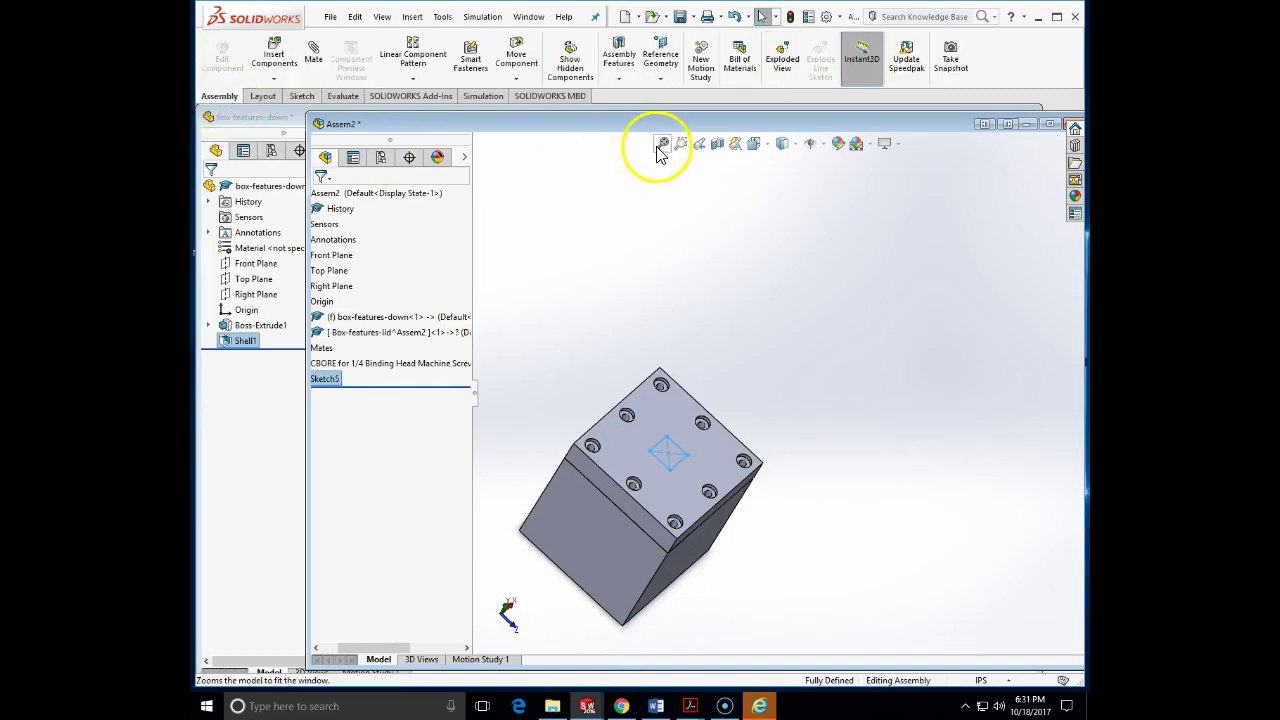
{"action": "left_click", "coordinate": [617, 80]}
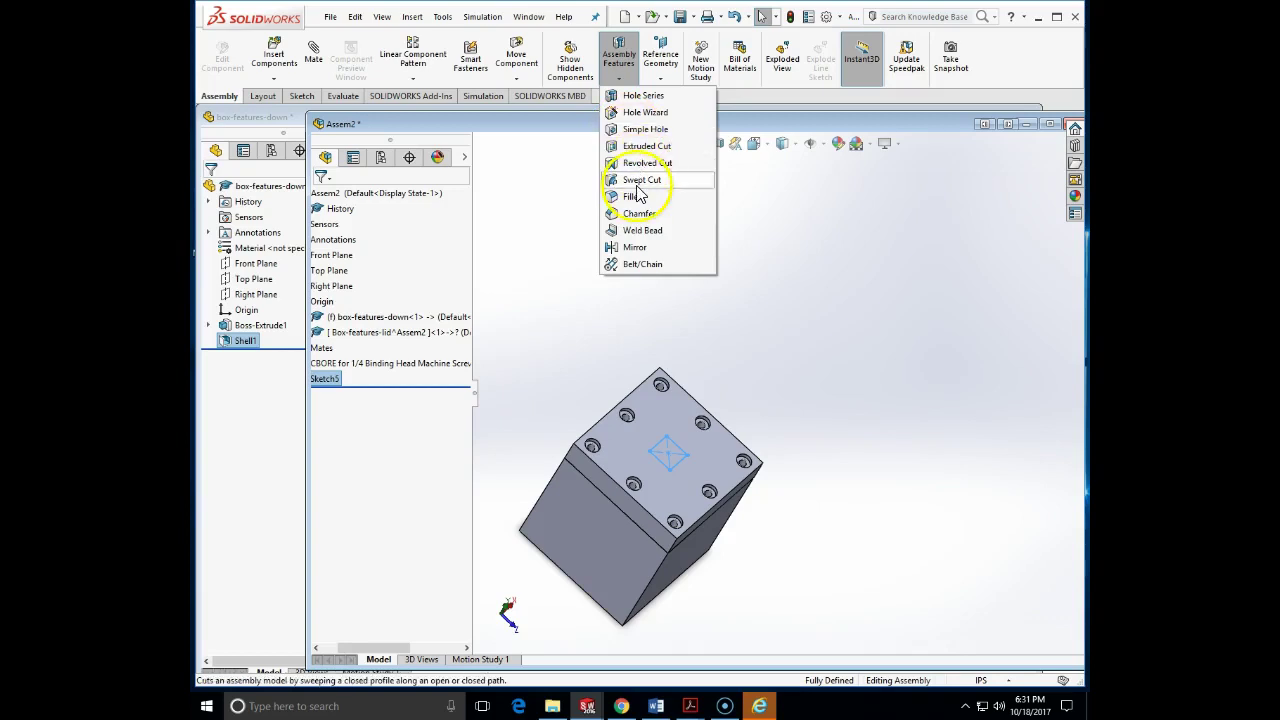
{"action": "left_click", "coordinate": [642, 146]}
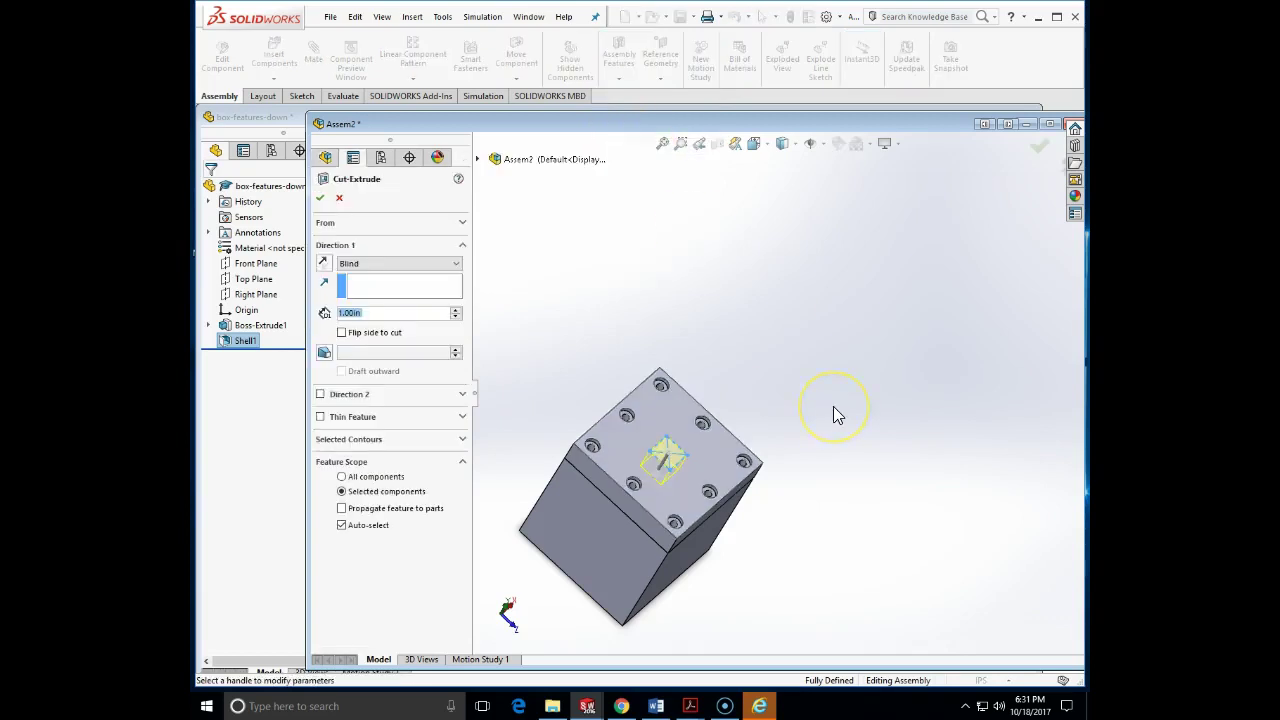
{"action": "middle_click_drag", "start_coordinate": [760, 356], "coordinate": [766, 316]}
{"action": "left_click", "coordinate": [458, 264]}
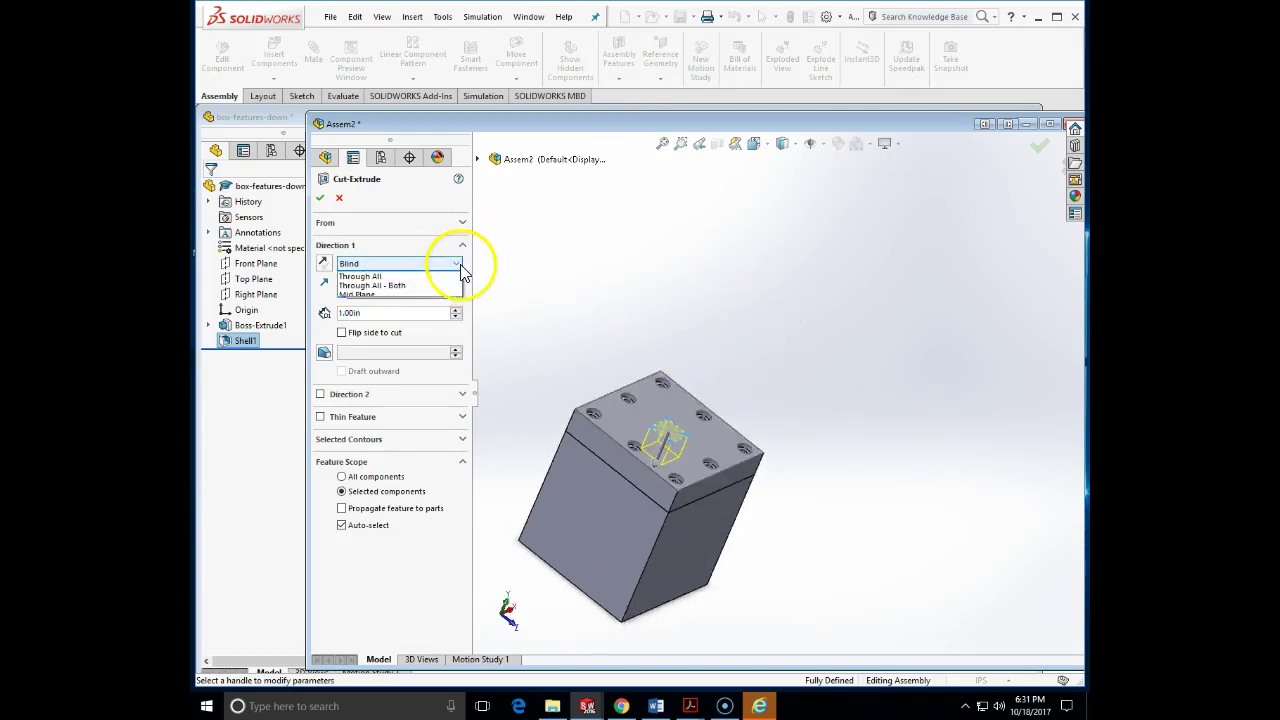
{"action": "left_click", "coordinate": [395, 294]}
{"action": "middle_click_drag", "start_coordinate": [1043, 486], "coordinate": [1062, 299]}
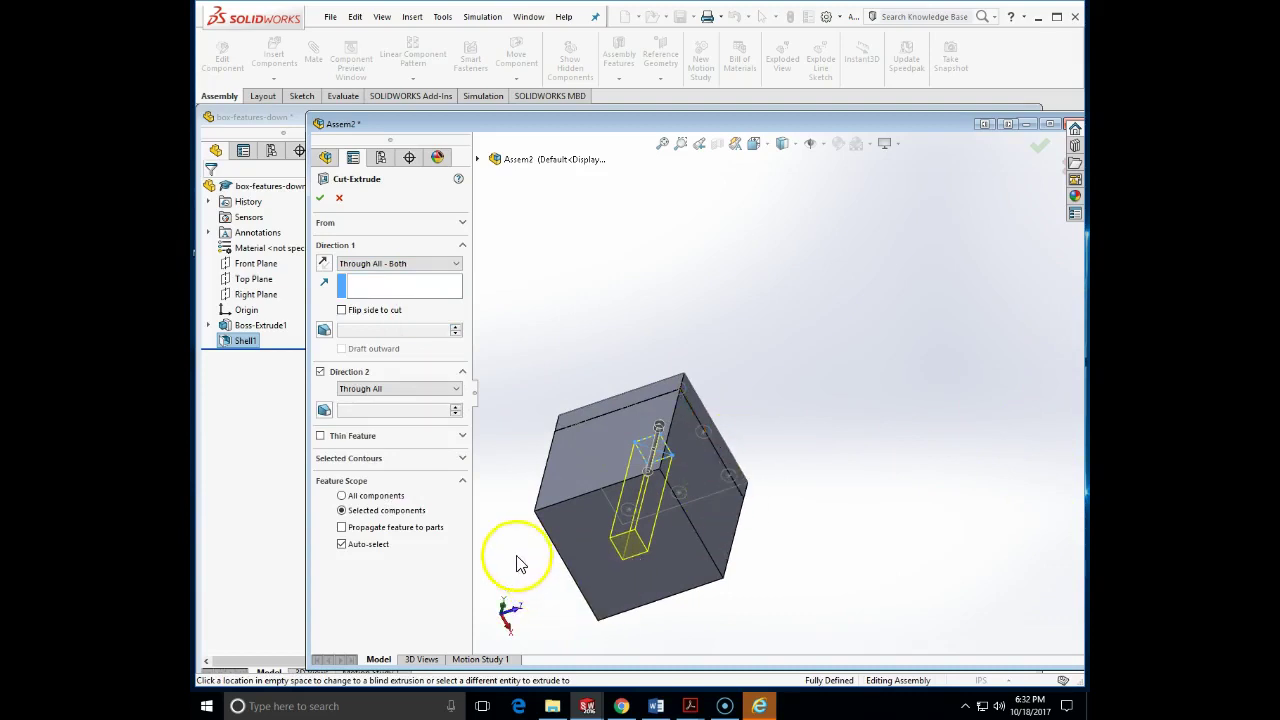
Apply the cut to all components, propagate the feature to the parts, and finish the extruded cut
{"action": "left_click", "coordinate": [377, 499]}
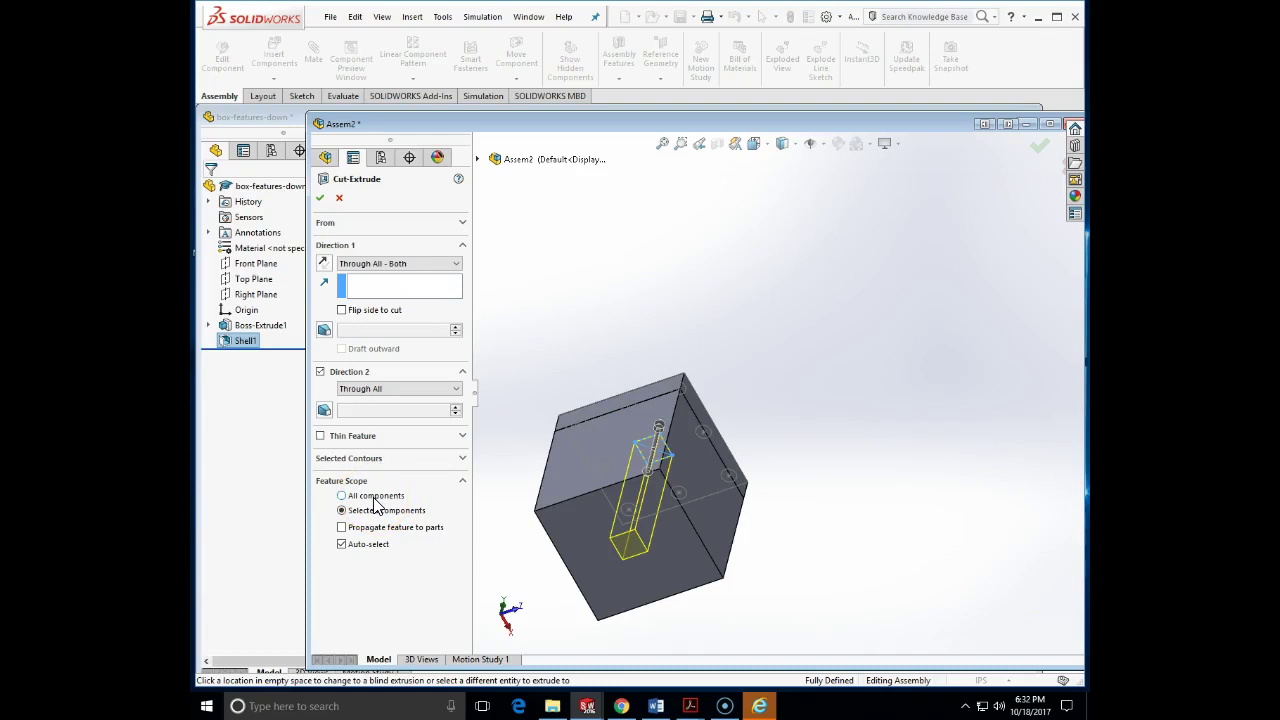
{"action": "left_click", "coordinate": [346, 498]}
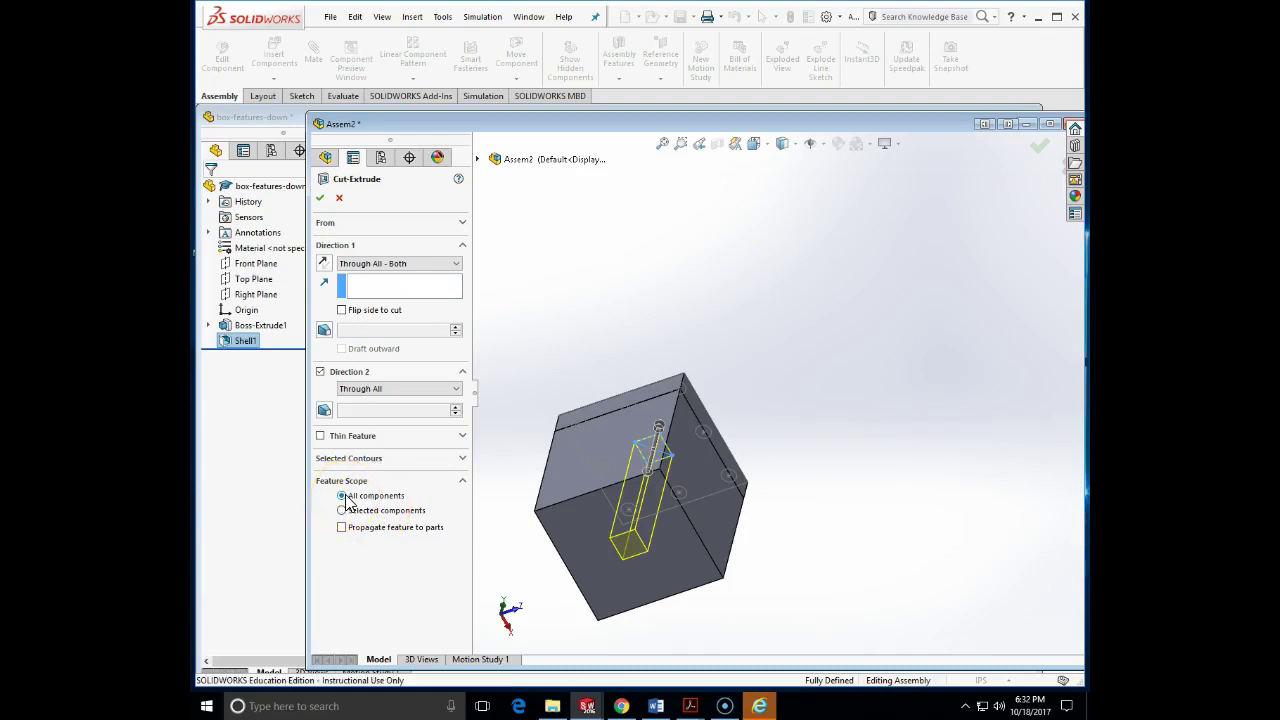
{"action": "left_click", "coordinate": [342, 528]}
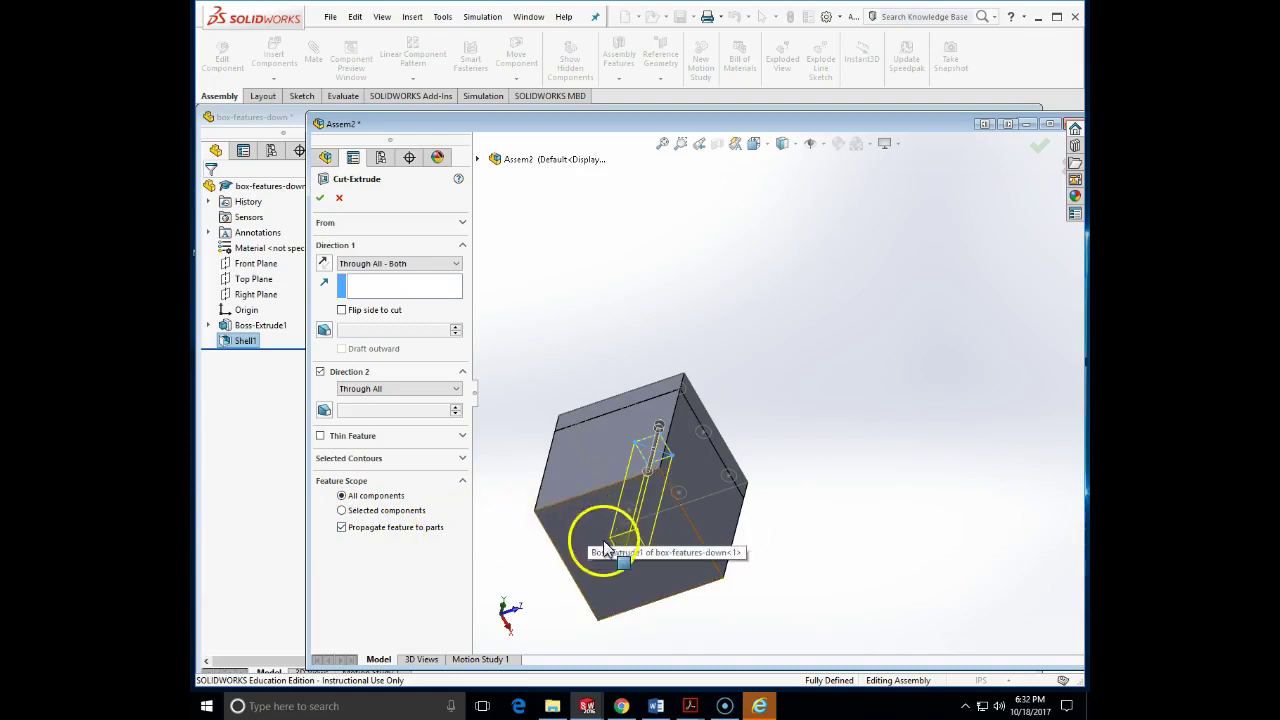
{"action": "left_click", "coordinate": [321, 199]}
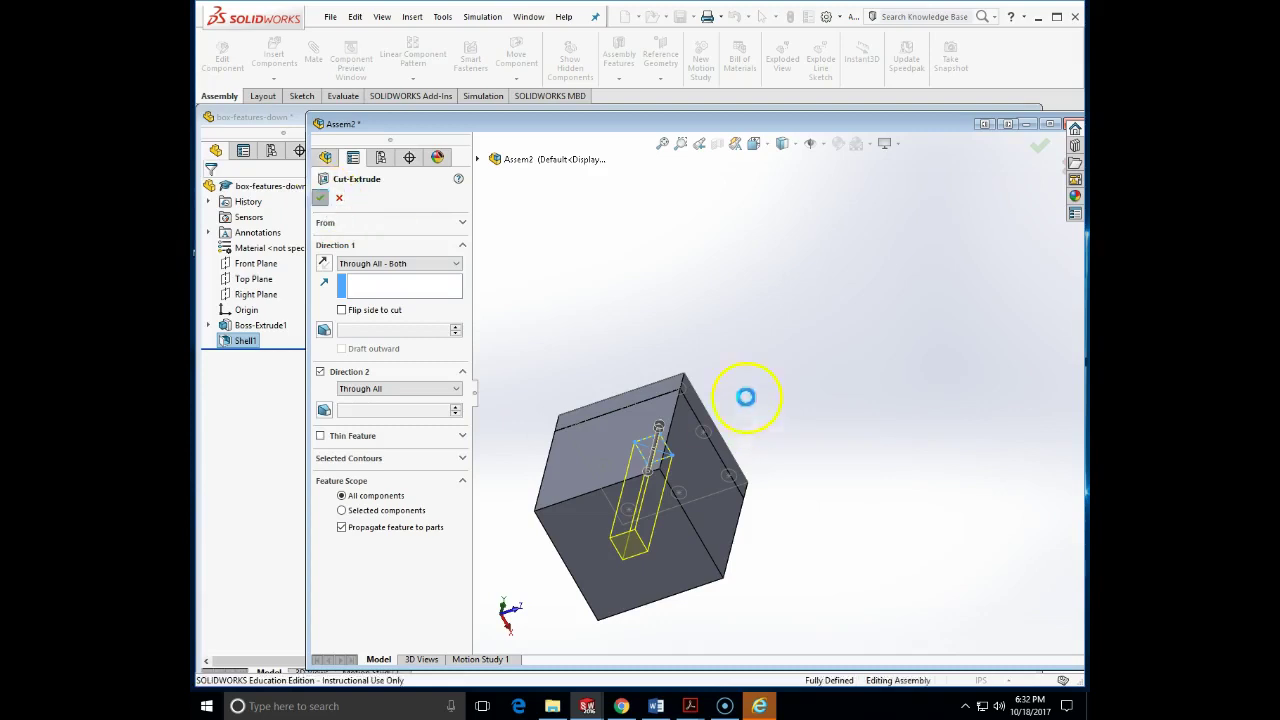
{"action": "middle_click_drag", "start_coordinate": [703, 368], "coordinate": [478, 297]}
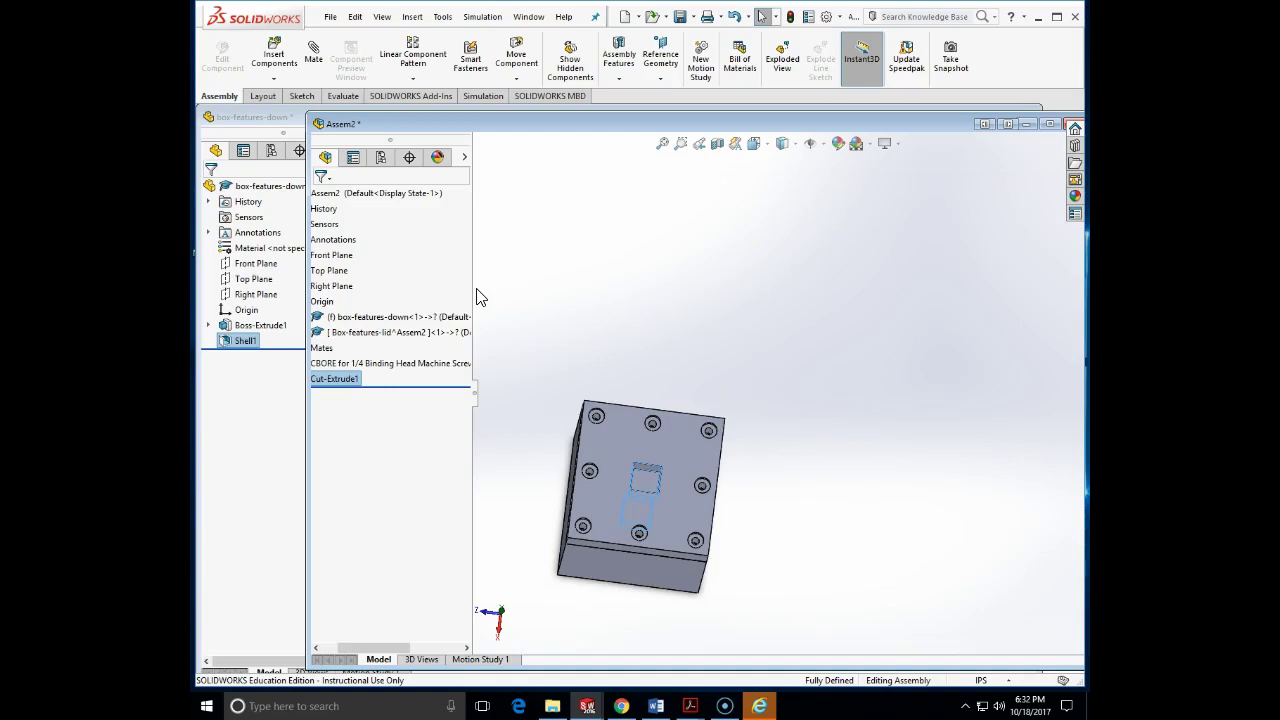
{"action": "middle_click_drag", "start_coordinate": [666, 398], "coordinate": [860, 514]}
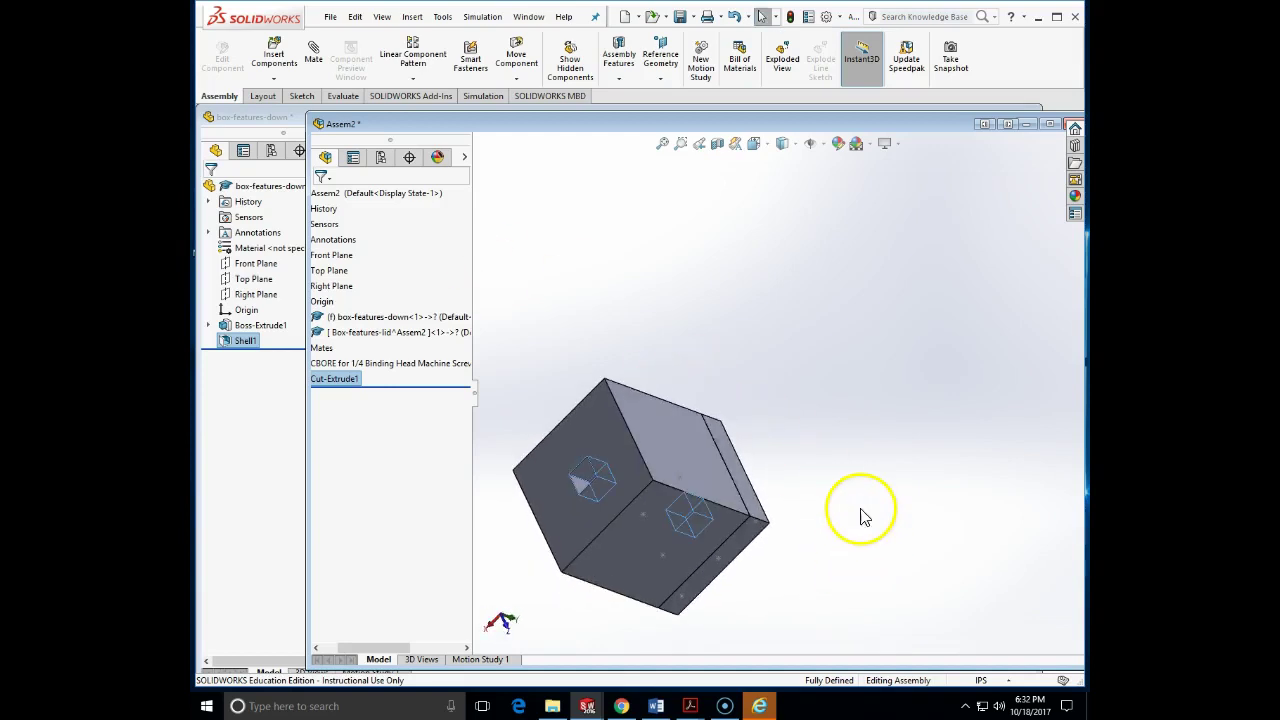
{"action": "middle_click_drag", "start_coordinate": [783, 314], "coordinate": [571, 194]}
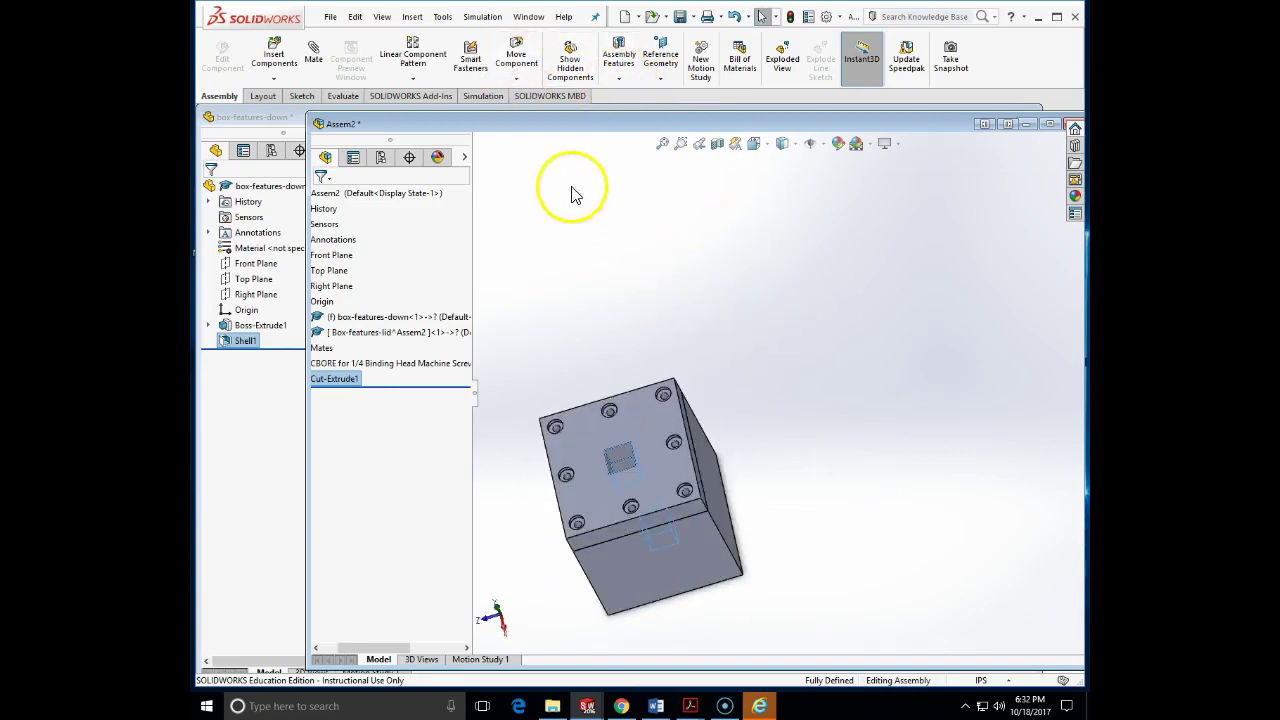
Enable the SOLIDWORKS Toolbox Library, Toolbox Utilities and Utilities add-ins, both for this session and at start-up, for Smart Fasteners
{"action": "left_click", "coordinate": [475, 66]}
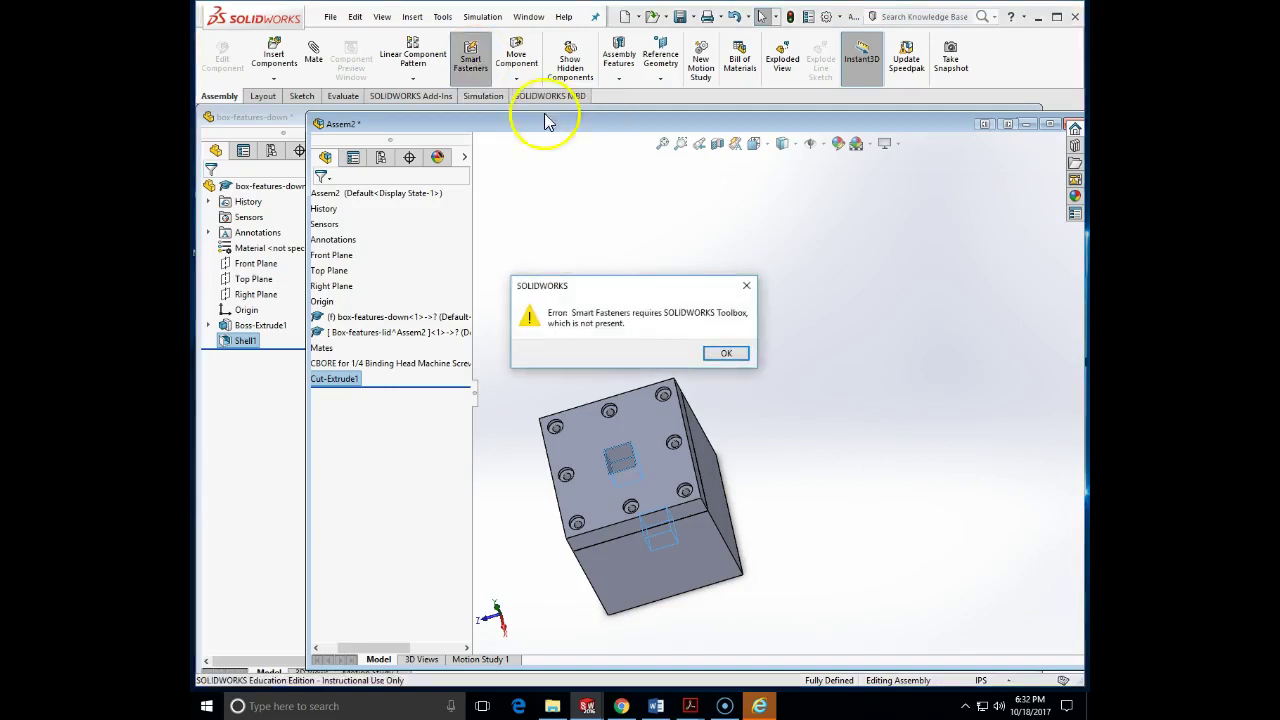
{"action": "left_click", "coordinate": [726, 353]}
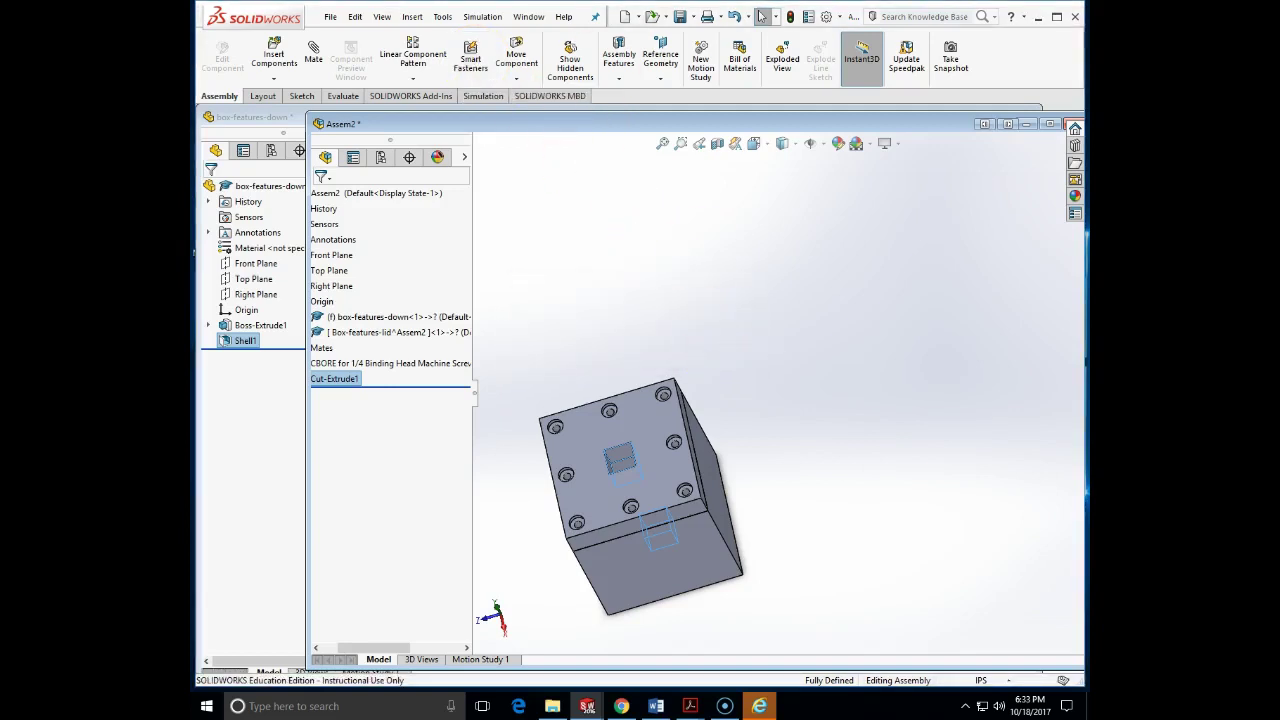
{"action": "left_click", "coordinate": [442, 17]}
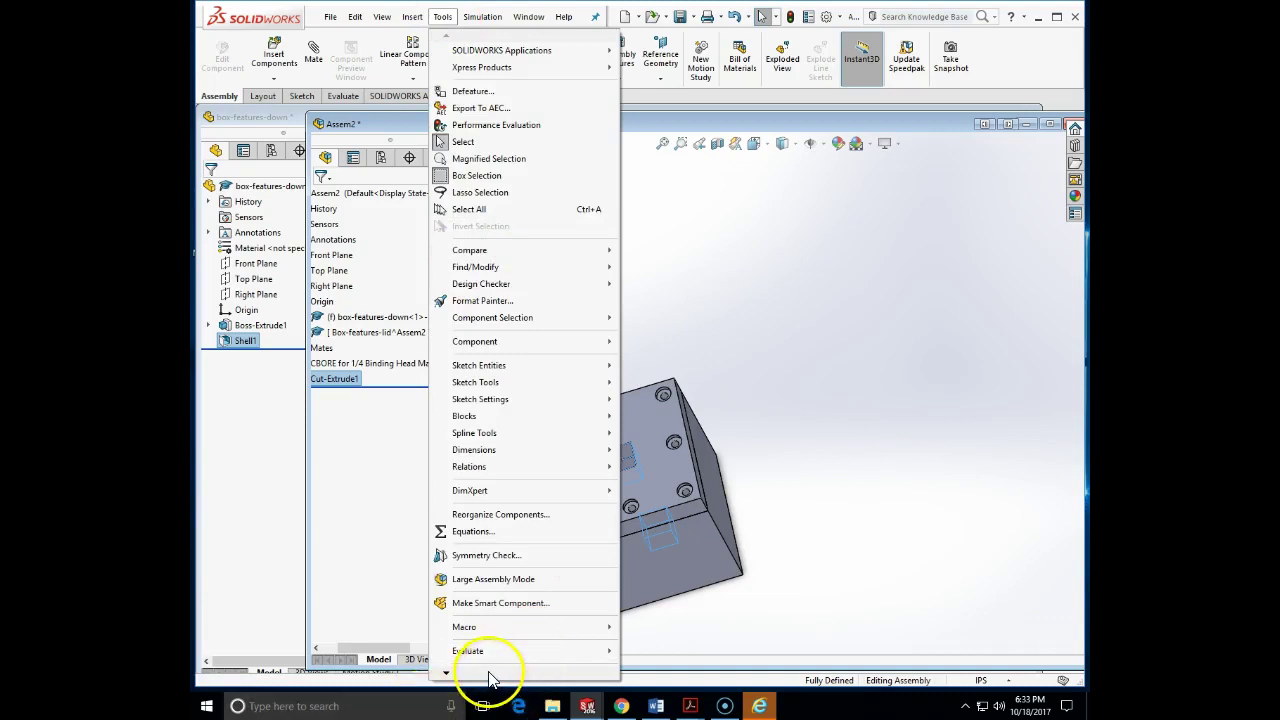
{"action": "mouse_move", "coordinate": [486, 668]}
{"action": "left_click", "coordinate": [488, 603]}
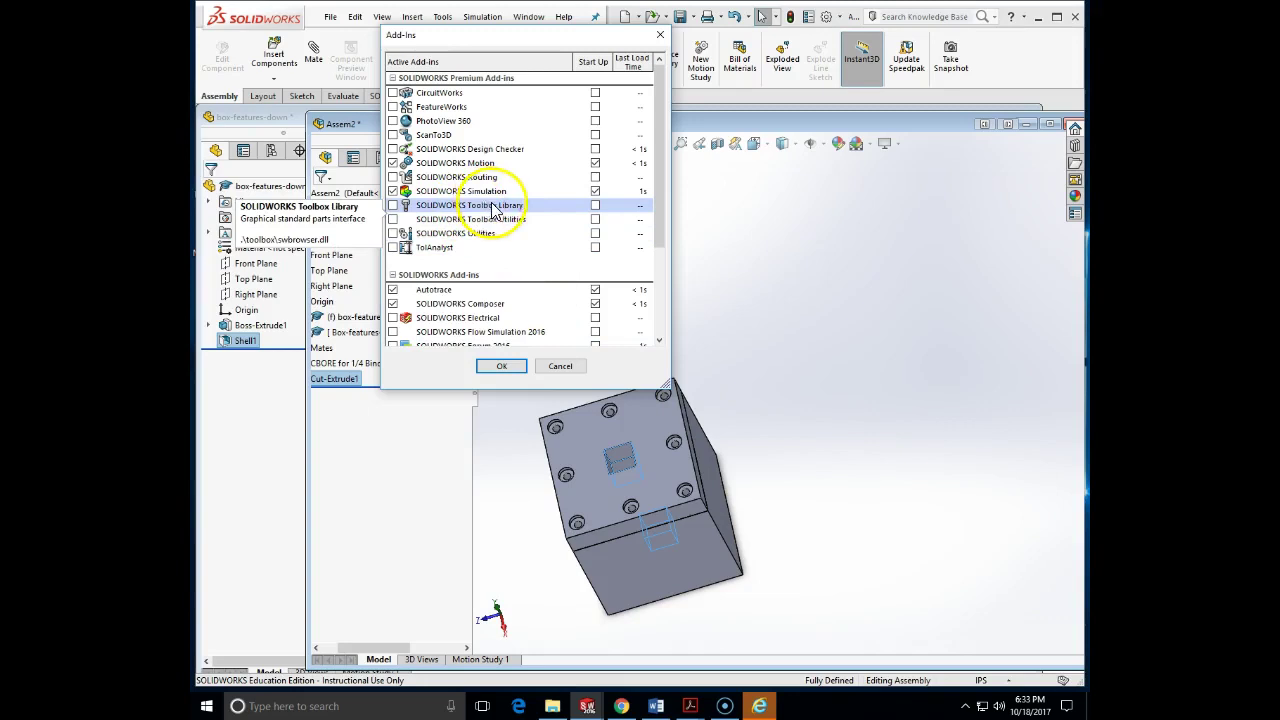
{"action": "left_click", "coordinate": [595, 205]}
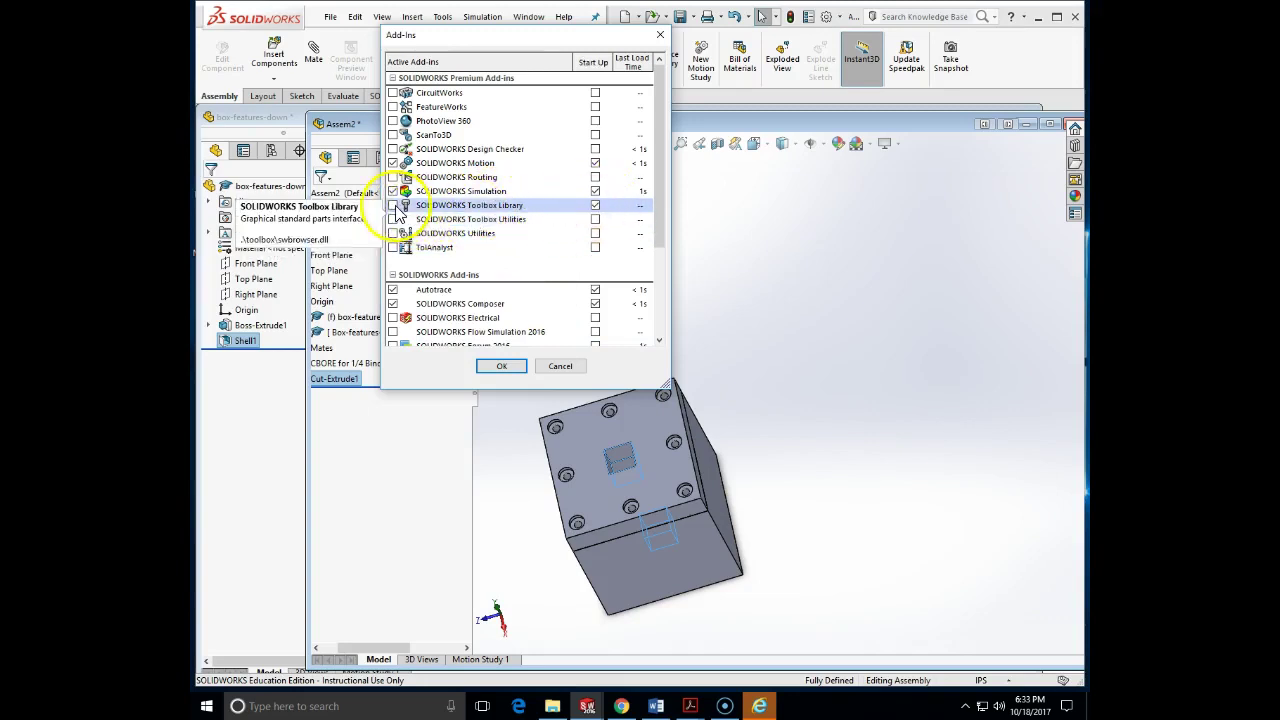
{"action": "left_click", "coordinate": [393, 219]}
{"action": "left_click", "coordinate": [595, 220]}
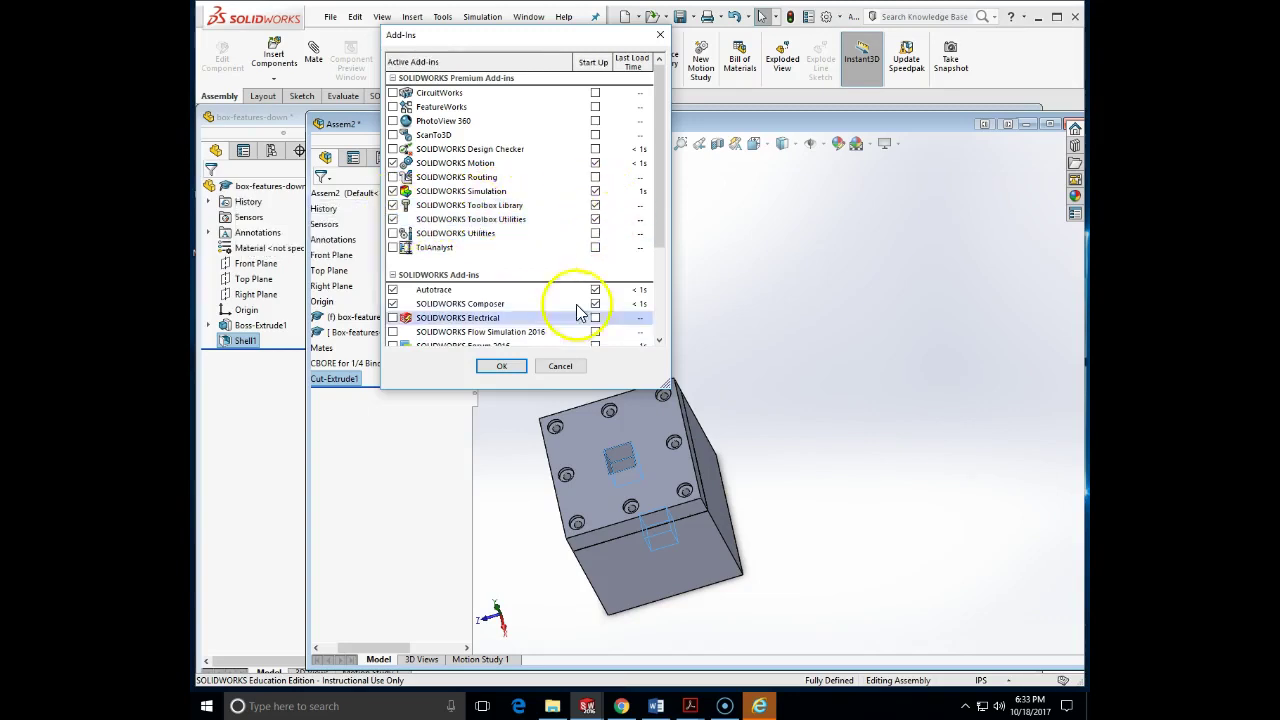
{"action": "left_click", "coordinate": [595, 233]}
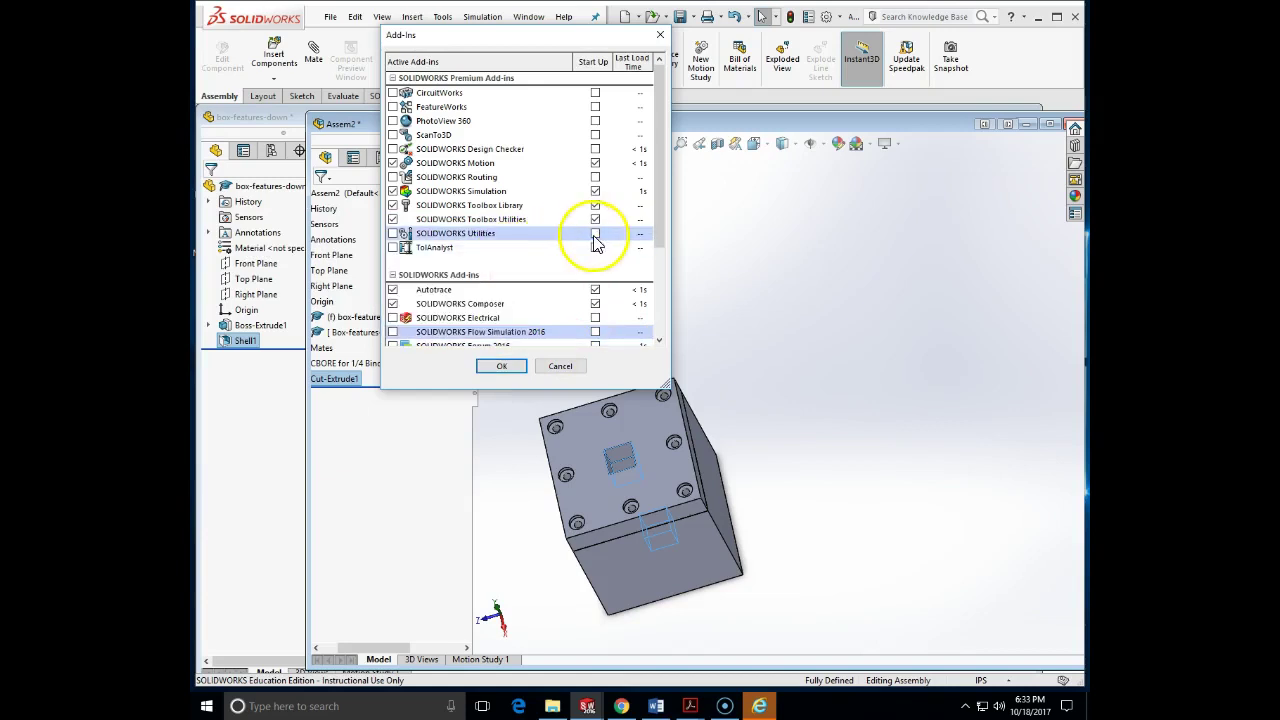
{"action": "left_click", "coordinate": [393, 233]}
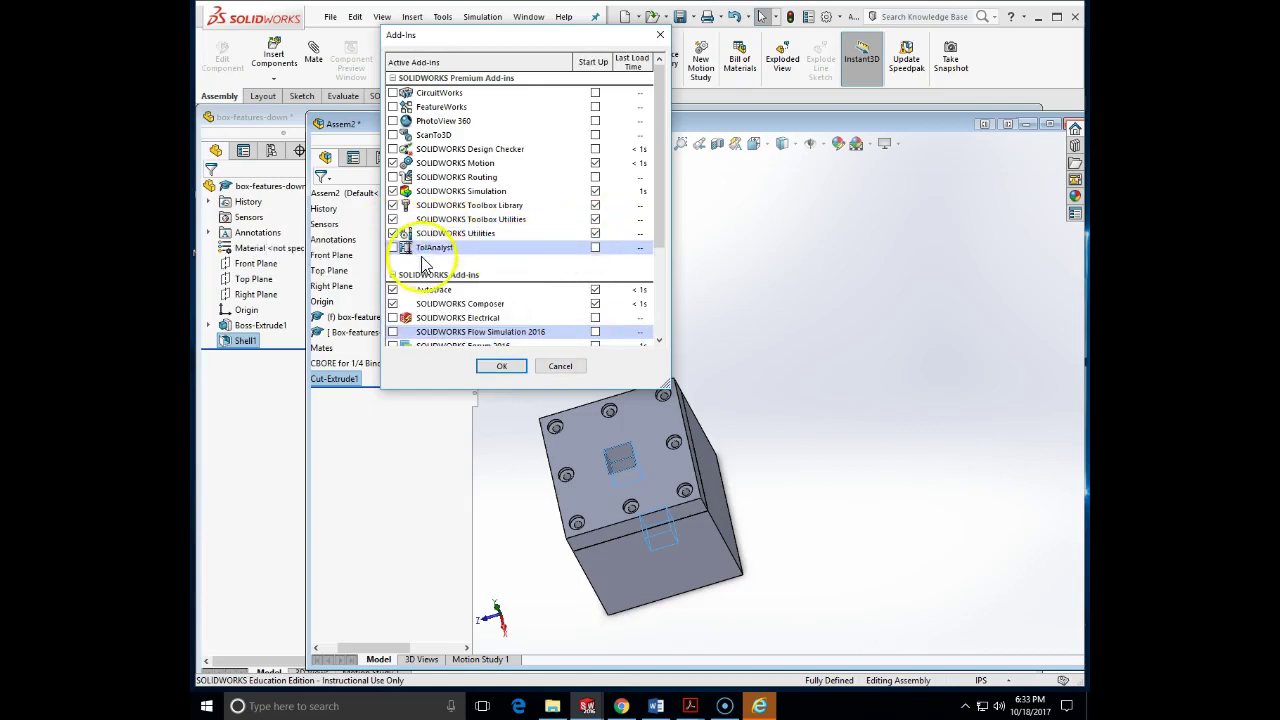
{"action": "left_click", "coordinate": [501, 366]}
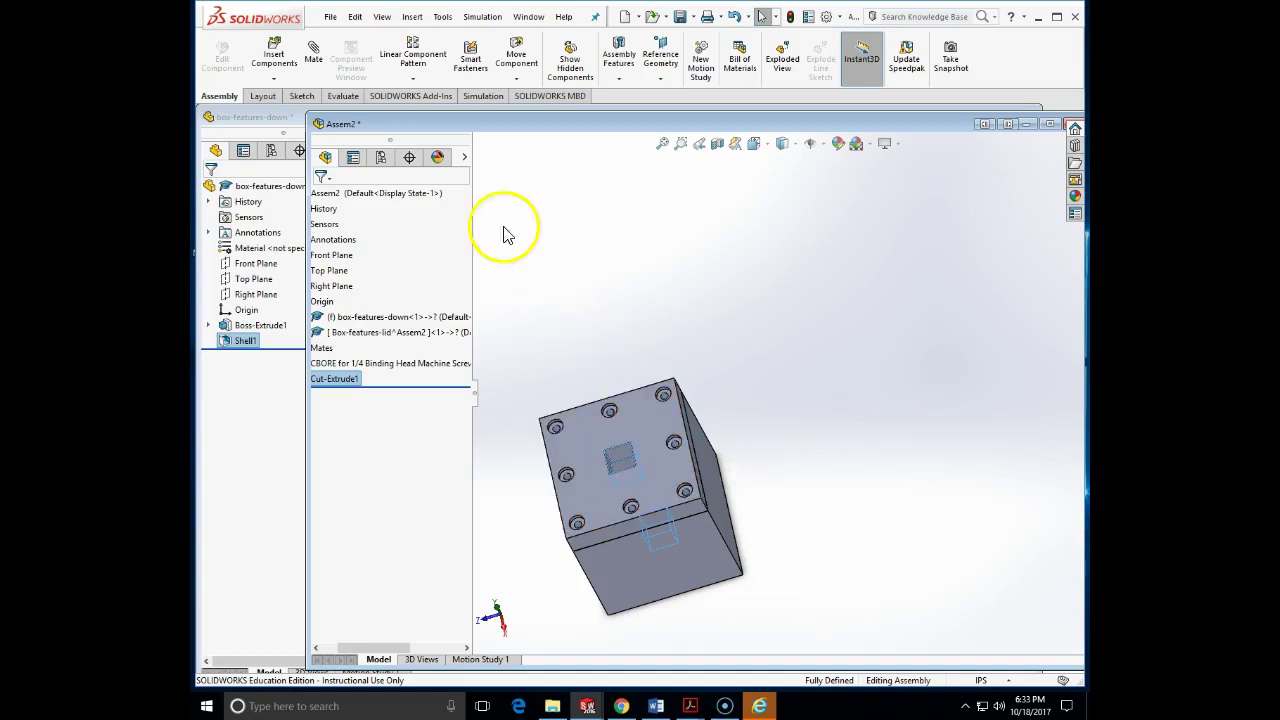
Use Smart Fasteners to populate all the counterbored holes with 1/4-20 binding head screws, keeping automatic size and length
{"action": "left_click", "coordinate": [471, 75]}
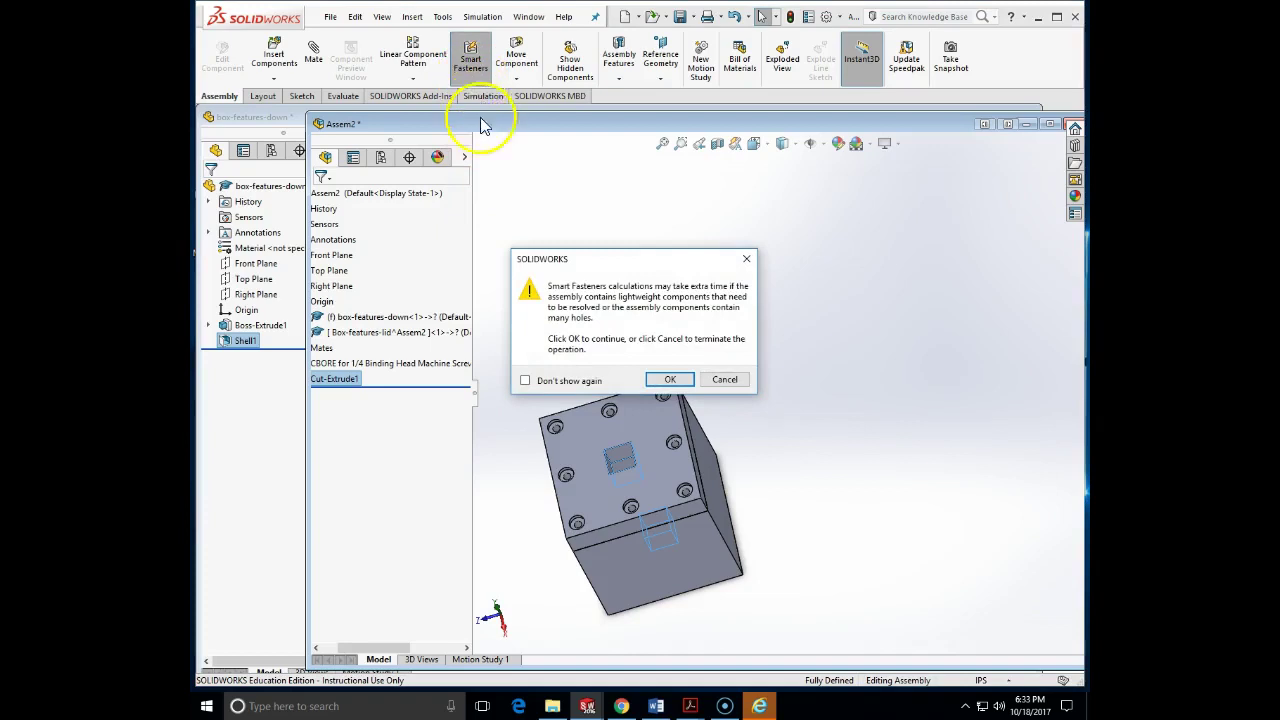
{"action": "left_click", "coordinate": [662, 379]}
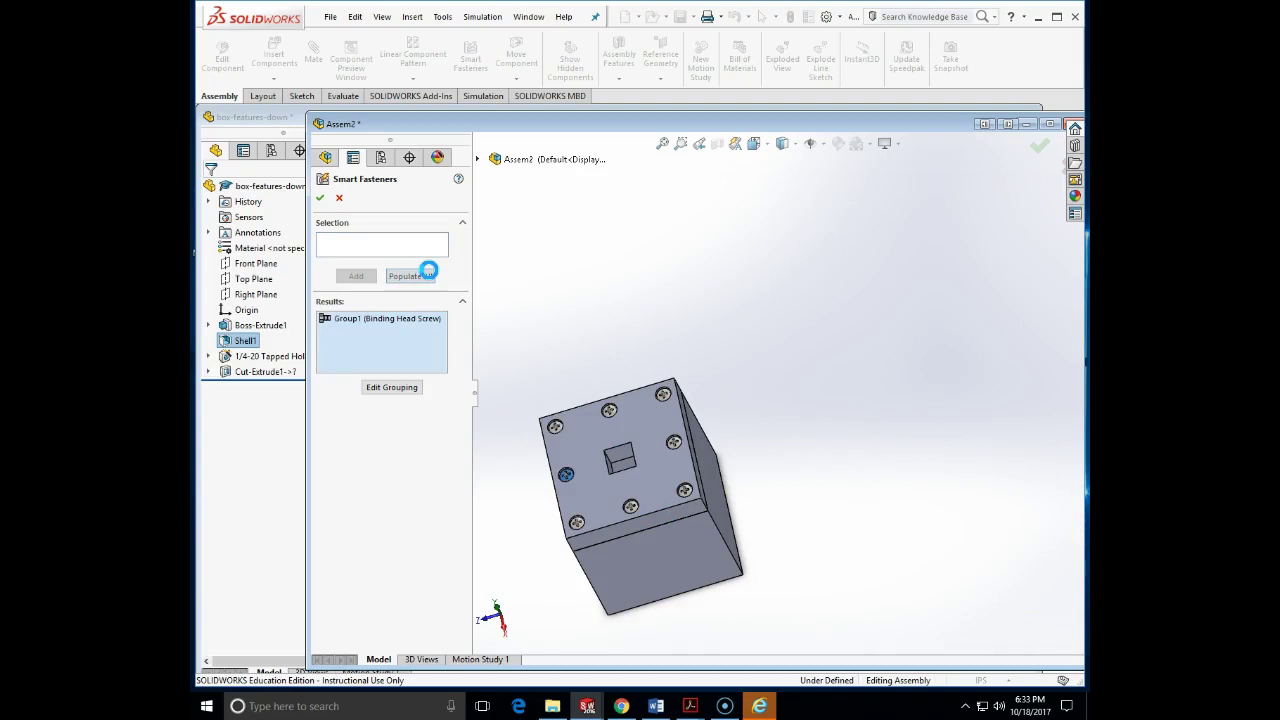
{"action": "left_click", "coordinate": [394, 322]}
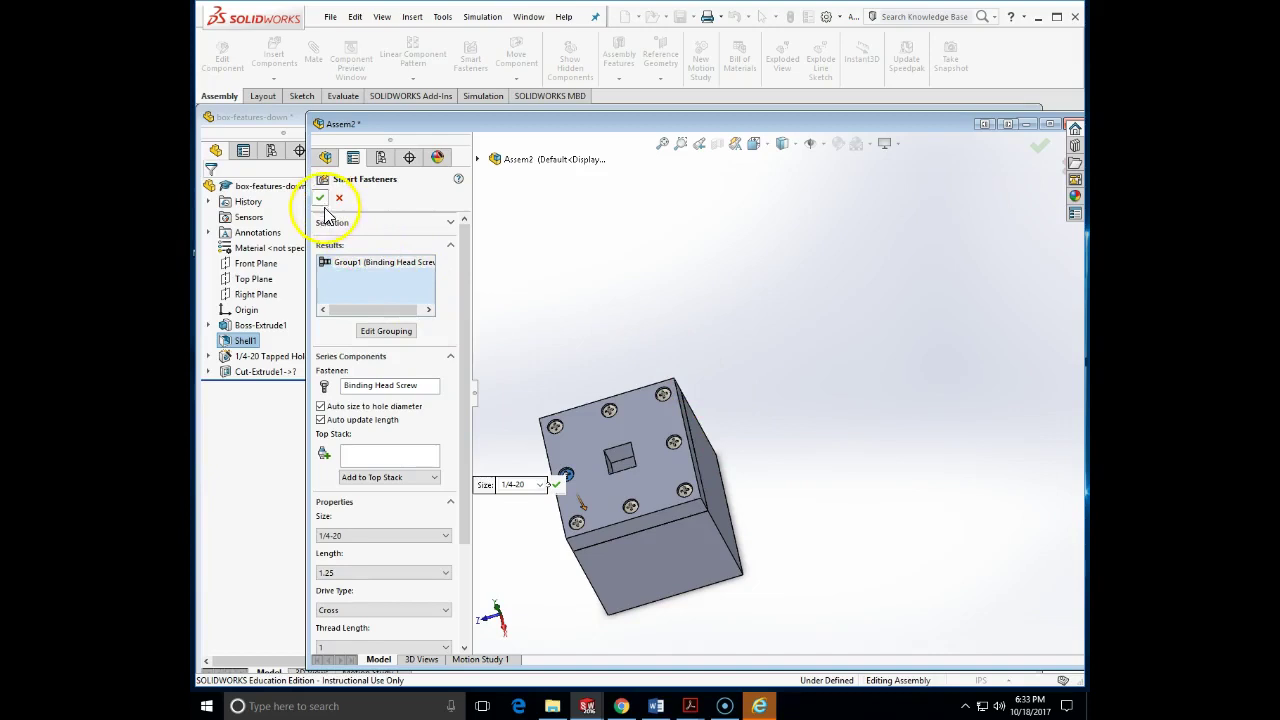
{"action": "left_click_drag", "start_coordinate": [466, 277], "coordinate": [487, 461]}
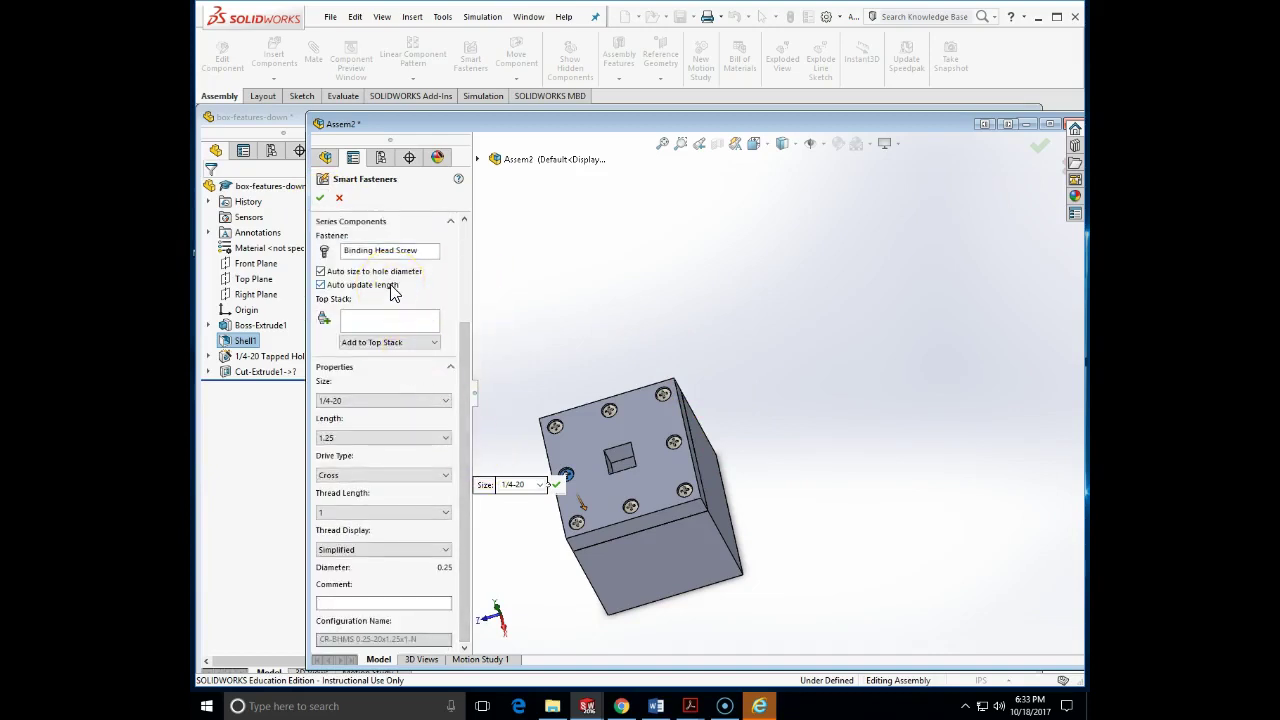
{"action": "left_click", "coordinate": [321, 198]}
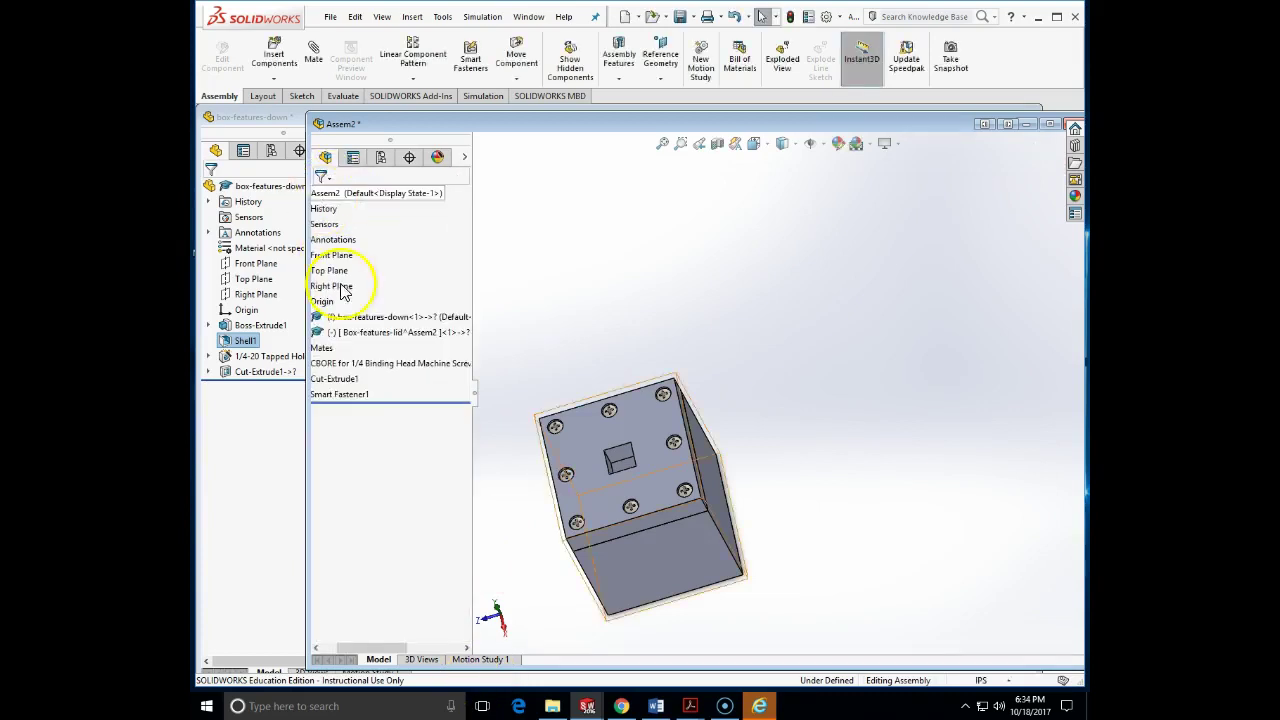
Create a section view of the assembly along the Front Plane and examine how a corner screw sits in its hole
{"action": "middle_click_drag", "start_coordinate": [663, 555], "coordinate": [770, 540]}
{"action": "scroll", "coordinate": [656, 484], "scroll_direction": "down", "scroll_amount": 4}
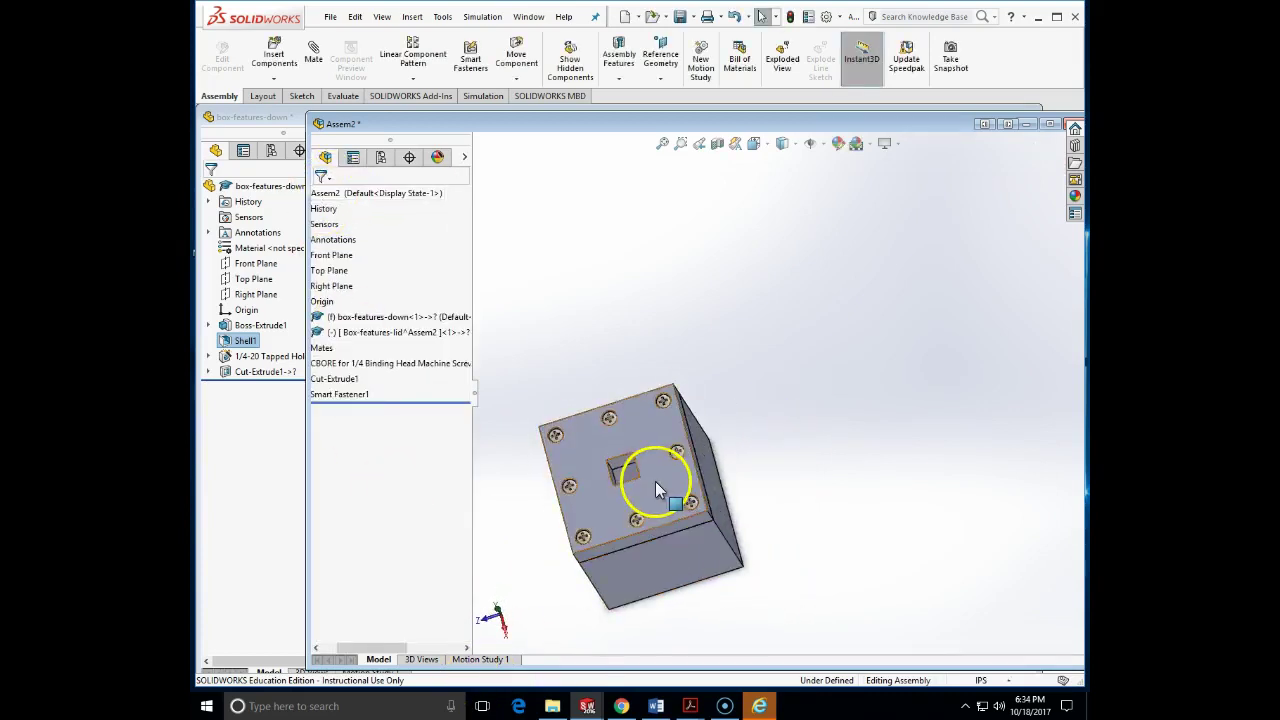
{"action": "scroll", "coordinate": [654, 483], "scroll_direction": "up", "scroll_amount": 5}
{"action": "middle_click_drag", "start_coordinate": [656, 490], "coordinate": [769, 373]}
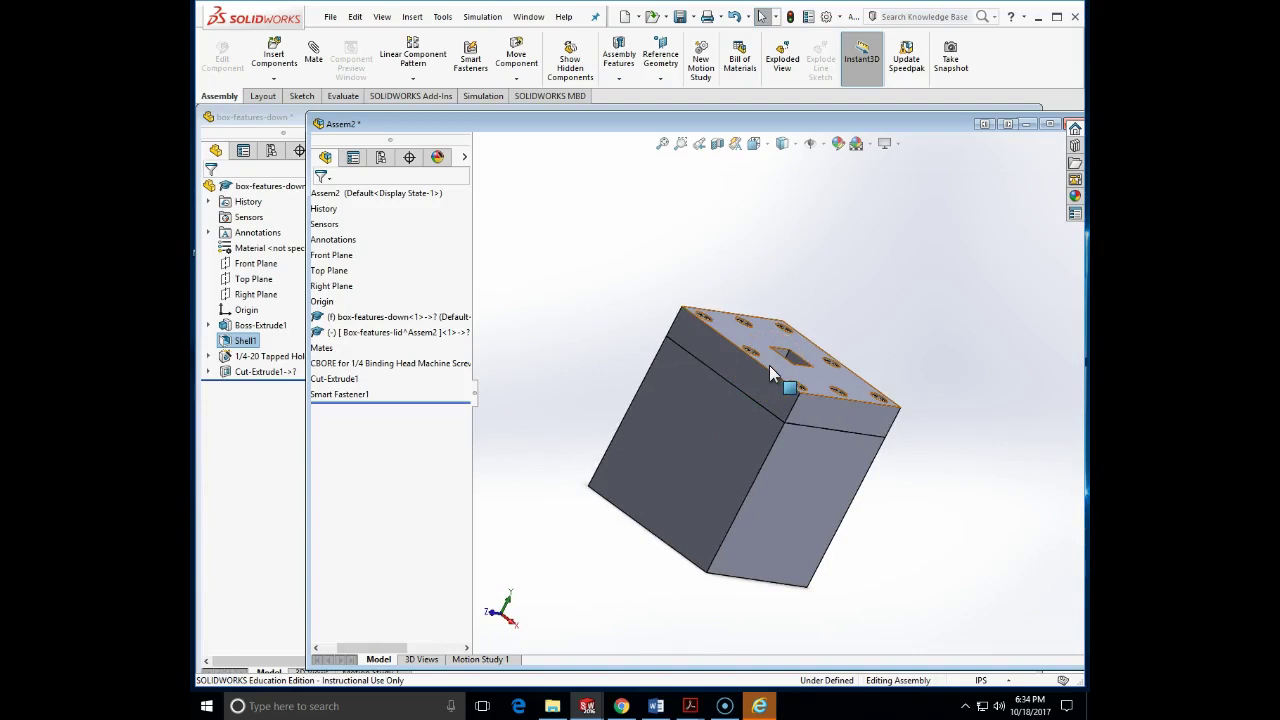
{"action": "left_click", "coordinate": [717, 143]}
{"action": "middle_click_drag", "start_coordinate": [922, 372], "coordinate": [997, 400]}
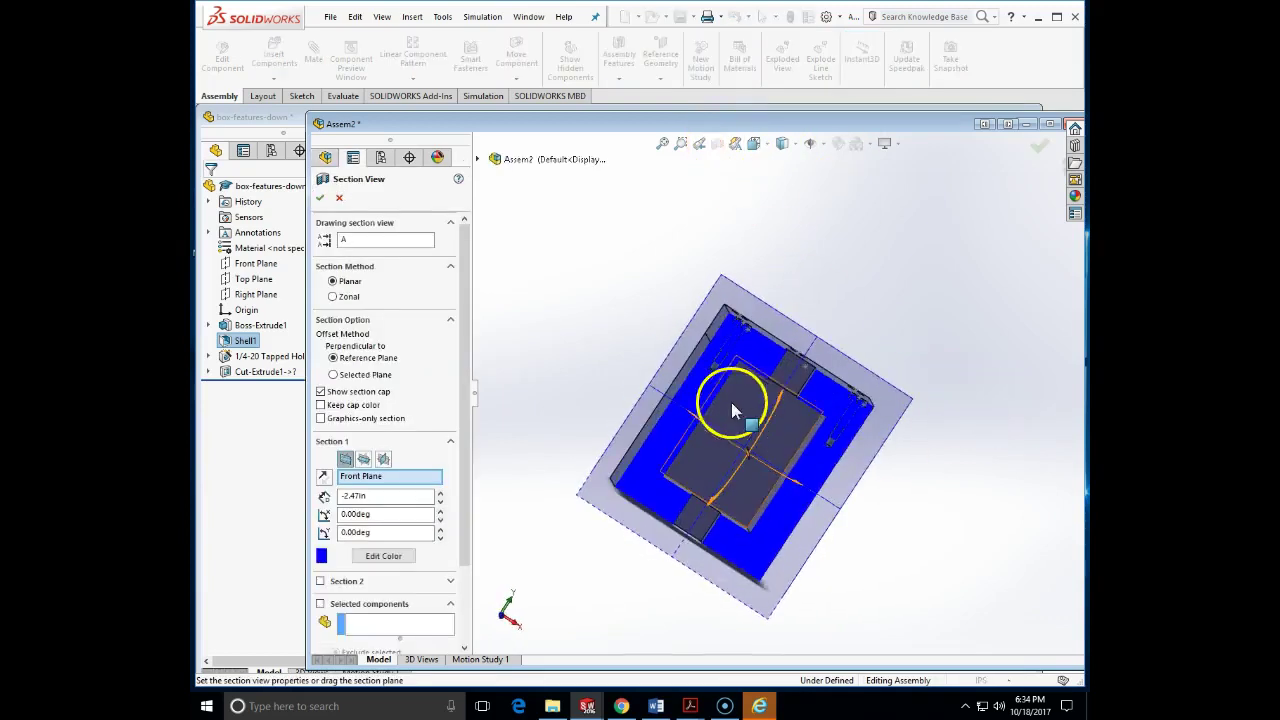
{"action": "scroll", "coordinate": [757, 370], "scroll_direction": "down", "scroll_amount": 3}
{"action": "scroll", "coordinate": [757, 364], "scroll_direction": "down", "scroll_amount": 2}
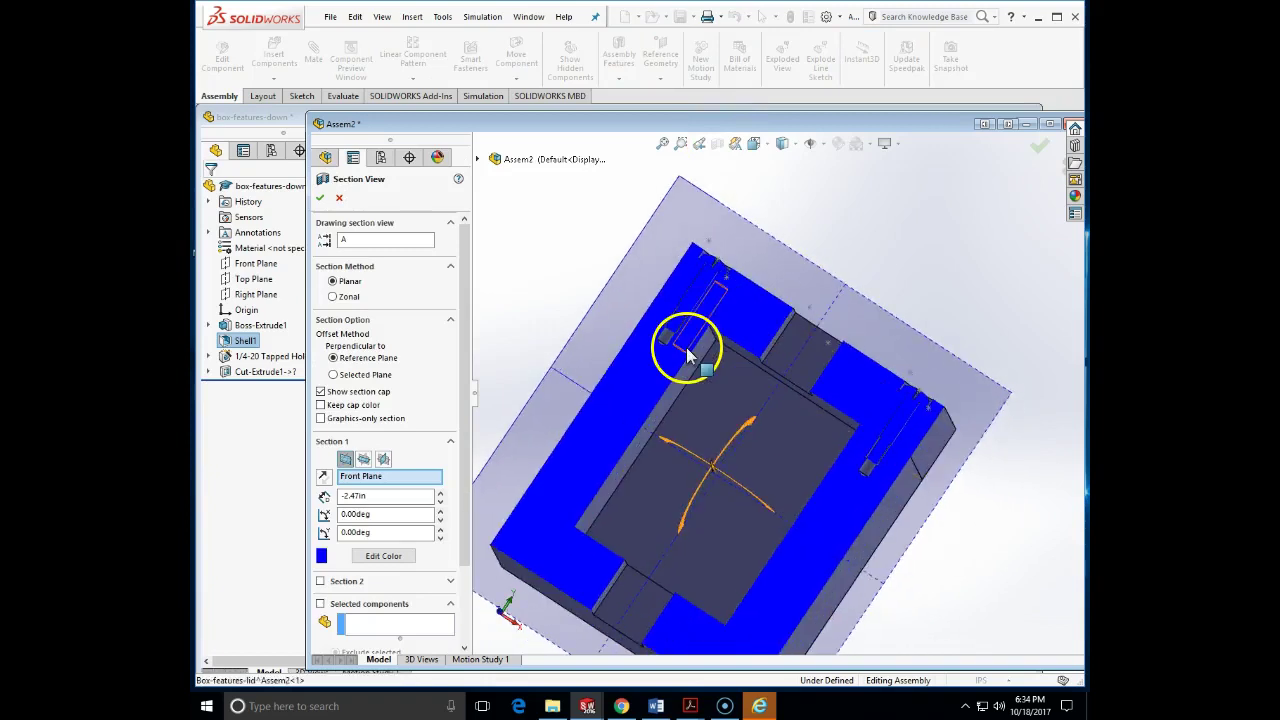
{"action": "scroll", "coordinate": [684, 352], "scroll_direction": "down", "scroll_amount": 2}
{"action": "scroll", "coordinate": [687, 355], "scroll_direction": "down", "scroll_amount": 2}
{"action": "middle_click_drag", "start_coordinate": [723, 343], "coordinate": [697, 393]}
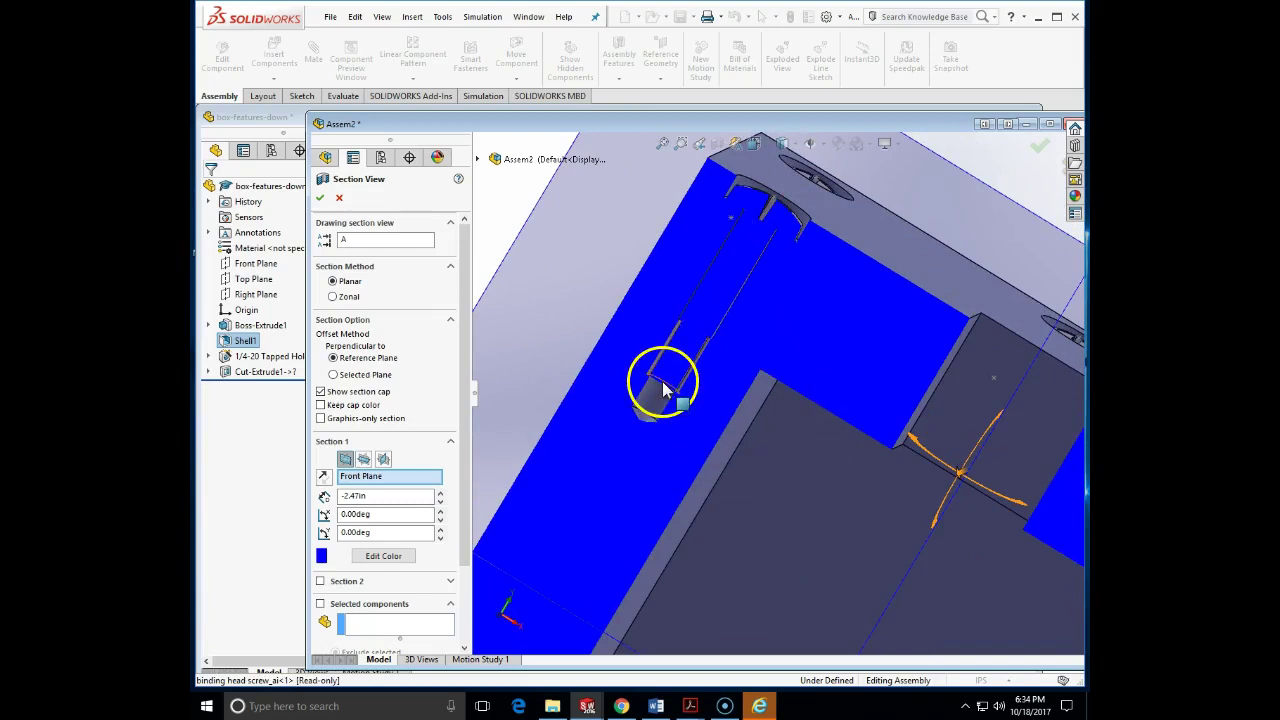
{"action": "left_click_drag", "start_coordinate": [636, 438], "coordinate": [700, 363]}
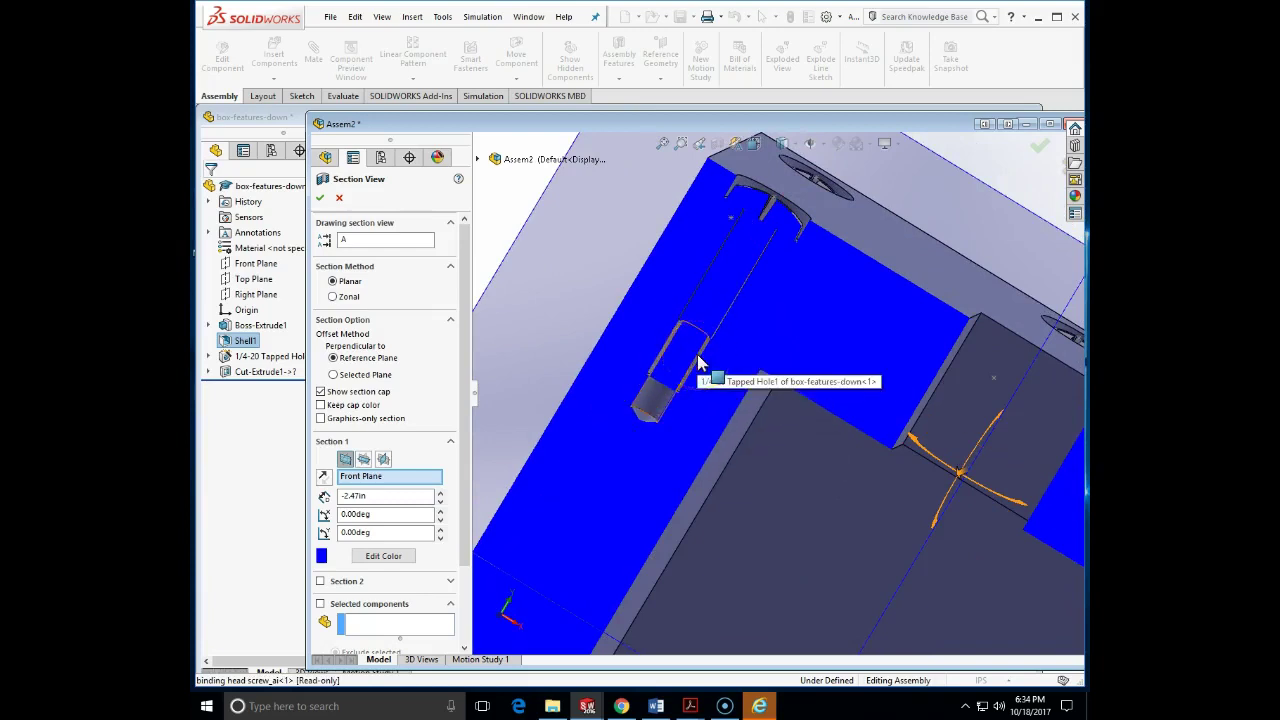
{"action": "left_click", "coordinate": [320, 197]}
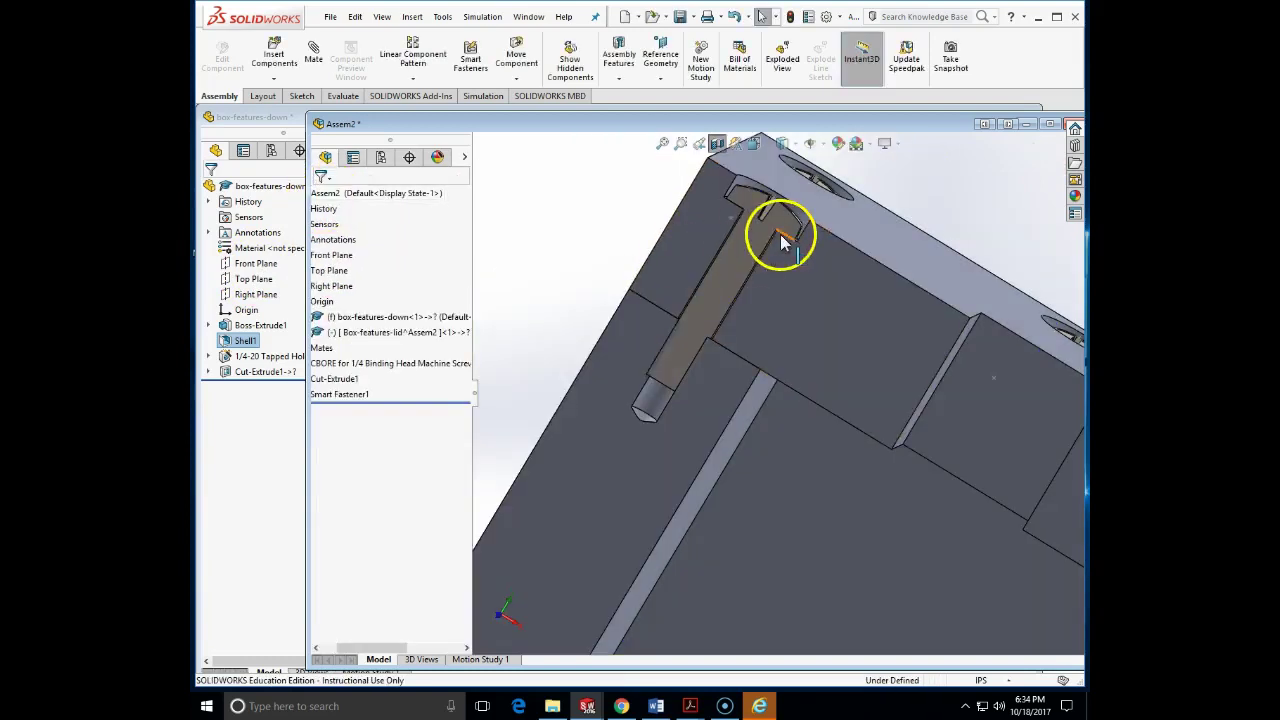
Turn off the section view and inspect the square cut from the box's underside and the screws in the lid
{"action": "left_click", "coordinate": [720, 143]}
{"action": "scroll", "coordinate": [813, 475], "scroll_direction": "down", "scroll_amount": 5}
{"action": "middle_click_drag", "start_coordinate": [813, 465], "coordinate": [978, 505]}
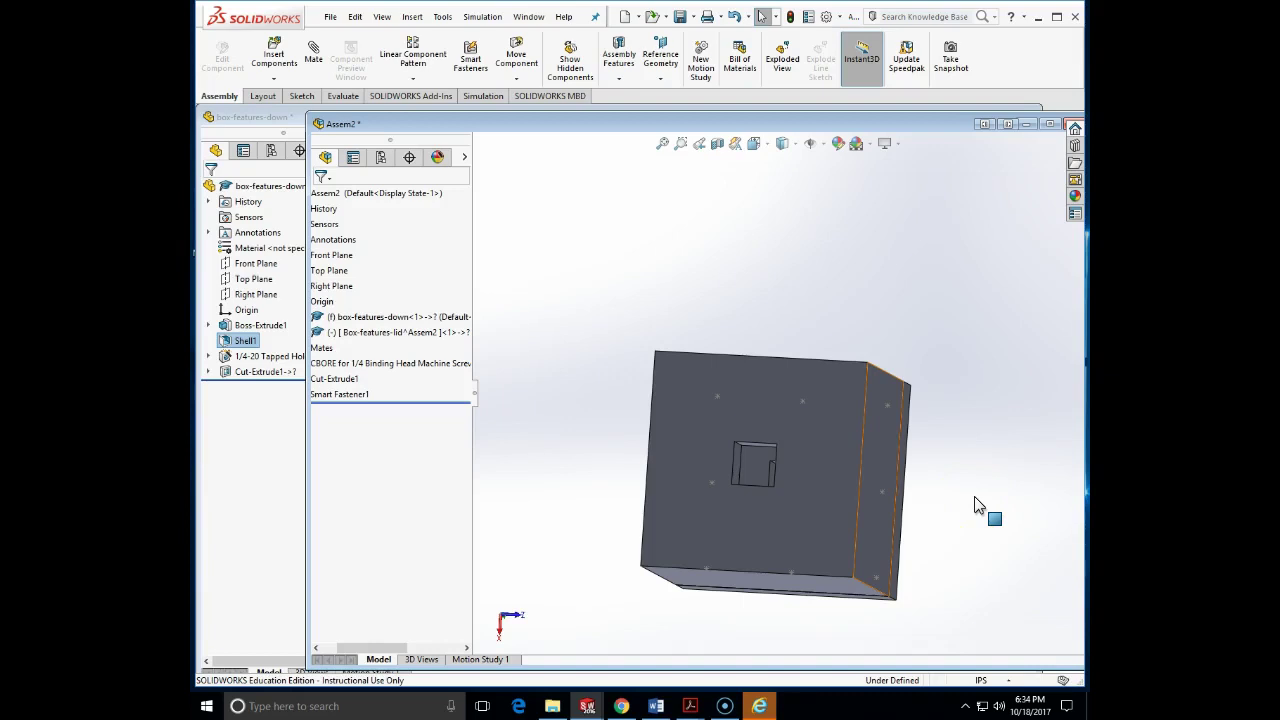
{"action": "middle_click_drag", "start_coordinate": [988, 434], "coordinate": [1013, 277]}
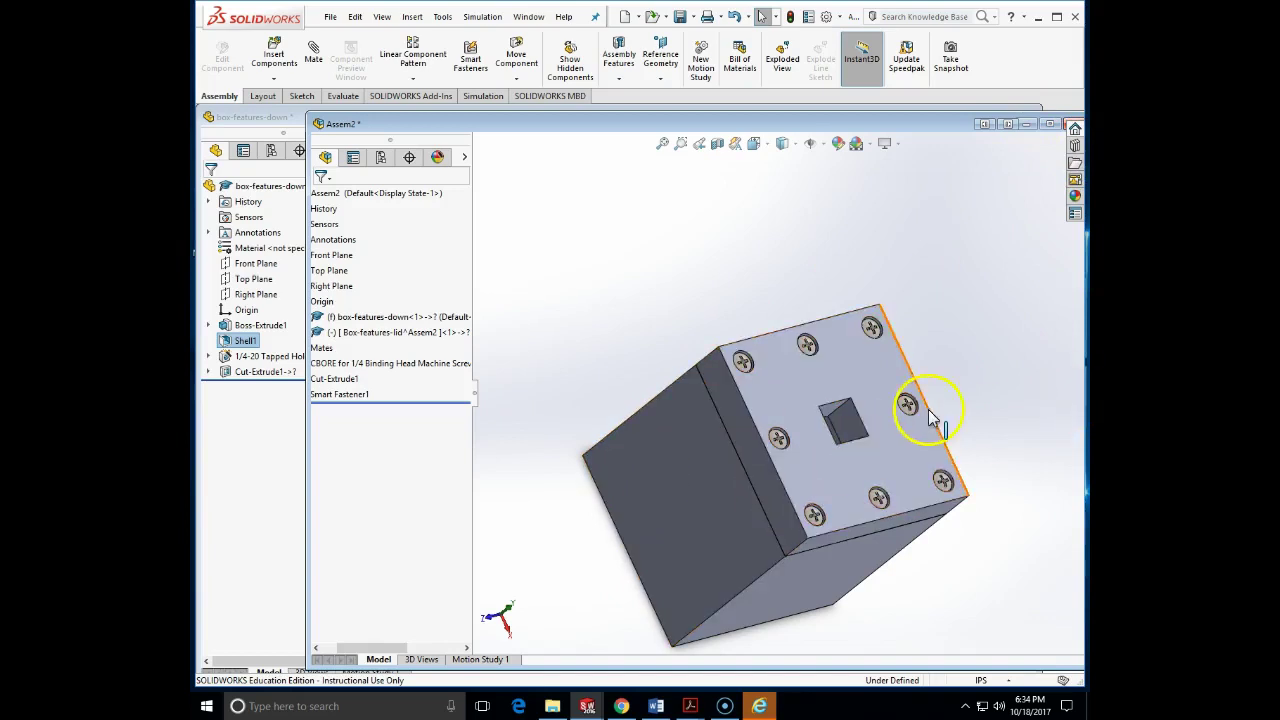
{"action": "middle_click_drag", "start_coordinate": [896, 417], "coordinate": [831, 466]}
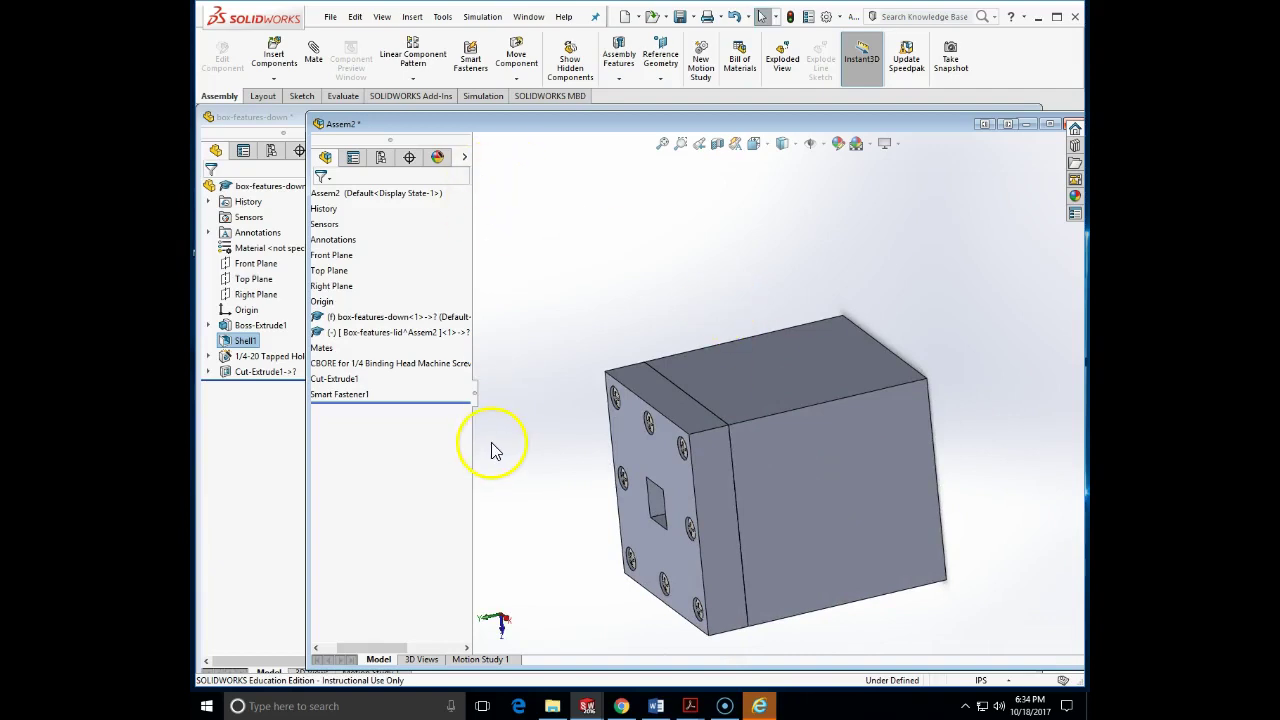